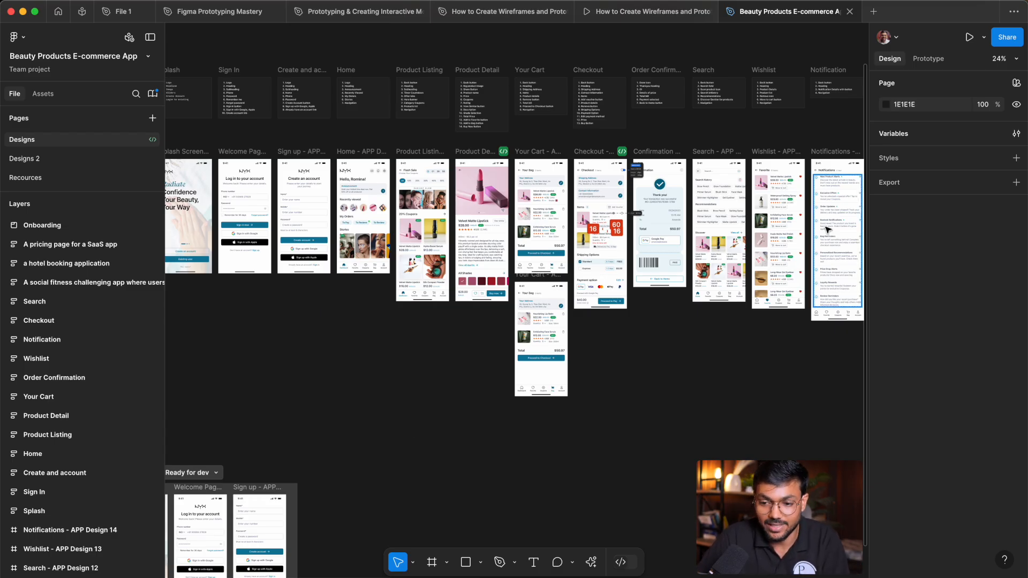
- Show the prototype connections and examine how the e-commerce app screens are linked
{"action": "left_click", "coordinate": [928, 58]}
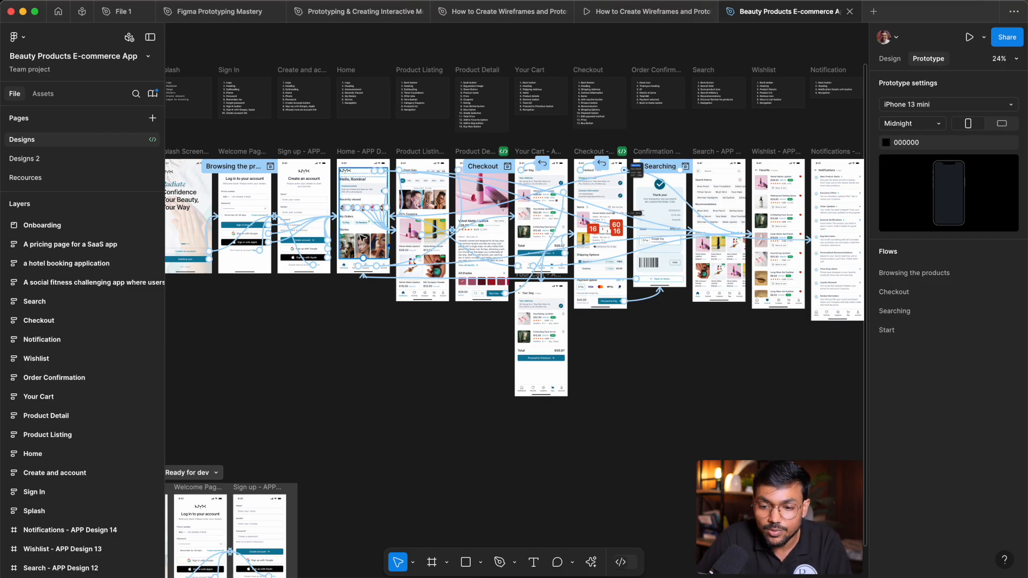
{"action": "scroll", "coordinate": [421, 210], "scroll_direction": "up", "scroll_amount": 10, "text": "ctrl"}
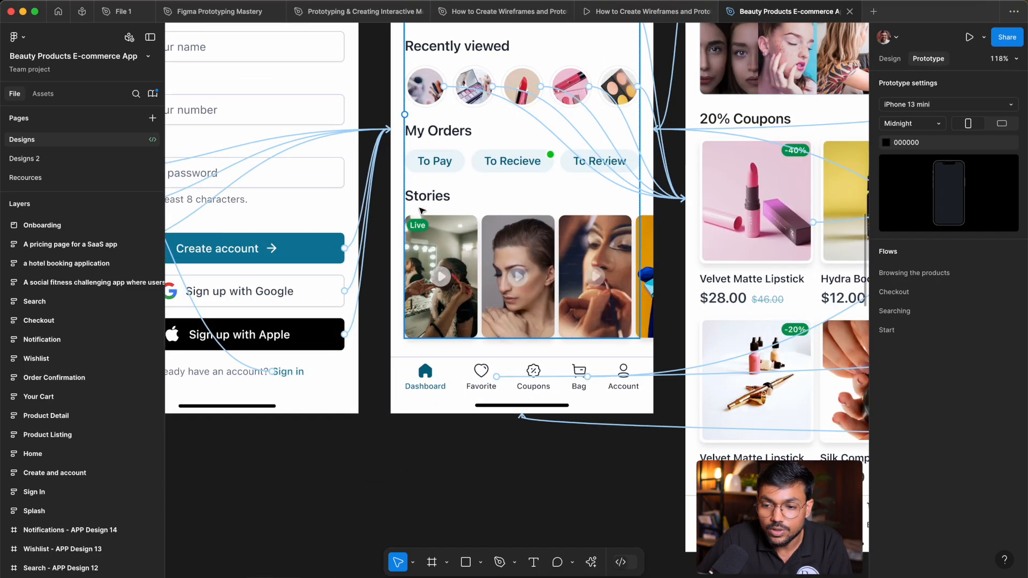
{"action": "scroll", "coordinate": [421, 211], "scroll_direction": "up", "scroll_amount": 2}
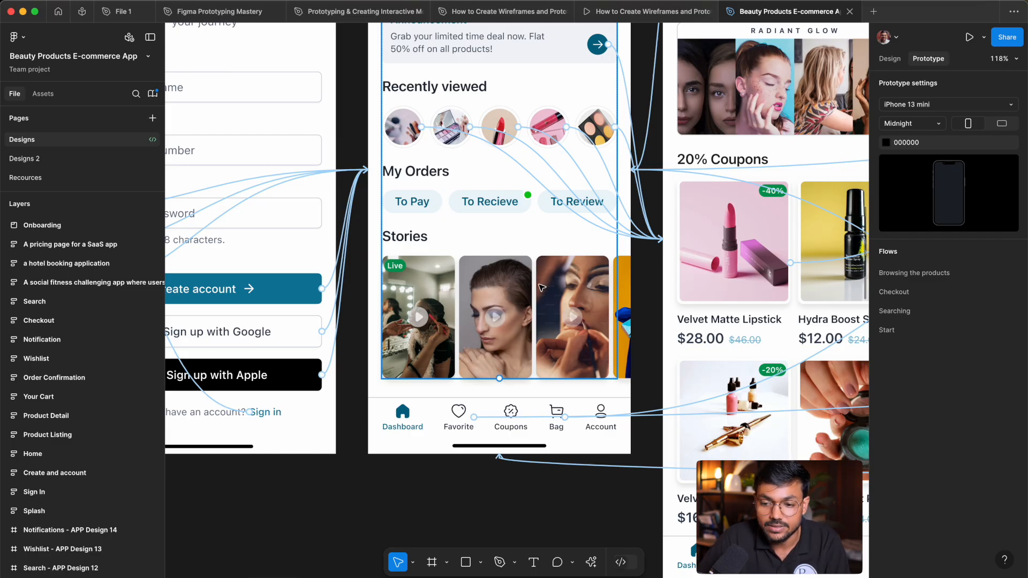
{"action": "scroll", "coordinate": [593, 335], "scroll_direction": "down", "scroll_amount": 10, "text": "ctrl"}
{"action": "scroll", "coordinate": [593, 335], "scroll_direction": "right", "scroll_amount": 5}
{"action": "scroll", "coordinate": [593, 335], "scroll_direction": "down", "scroll_amount": 2}
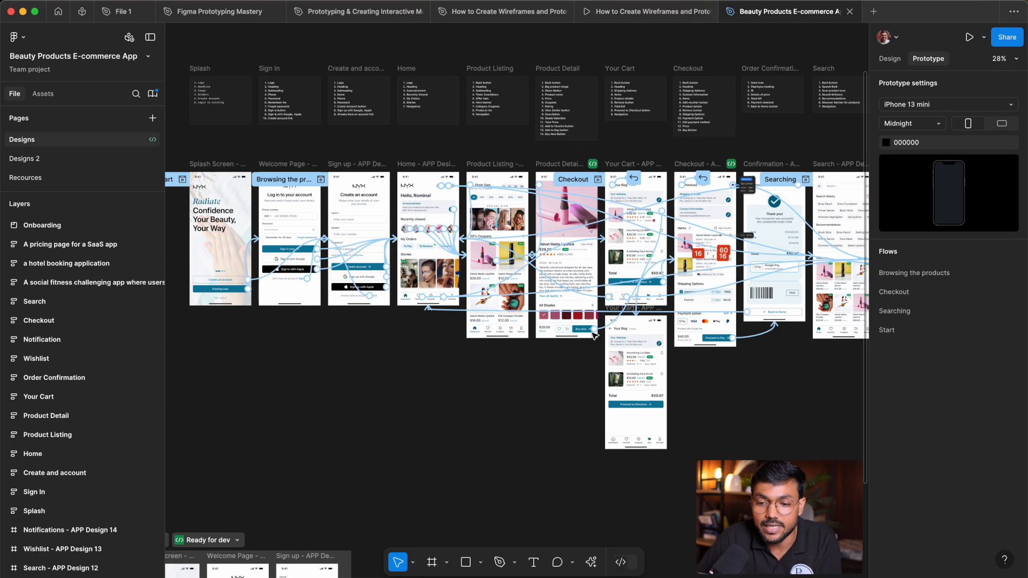
{"action": "scroll", "coordinate": [593, 335], "scroll_direction": "right", "scroll_amount": 3}
{"action": "scroll", "coordinate": [593, 335], "scroll_direction": "up", "scroll_amount": 1}
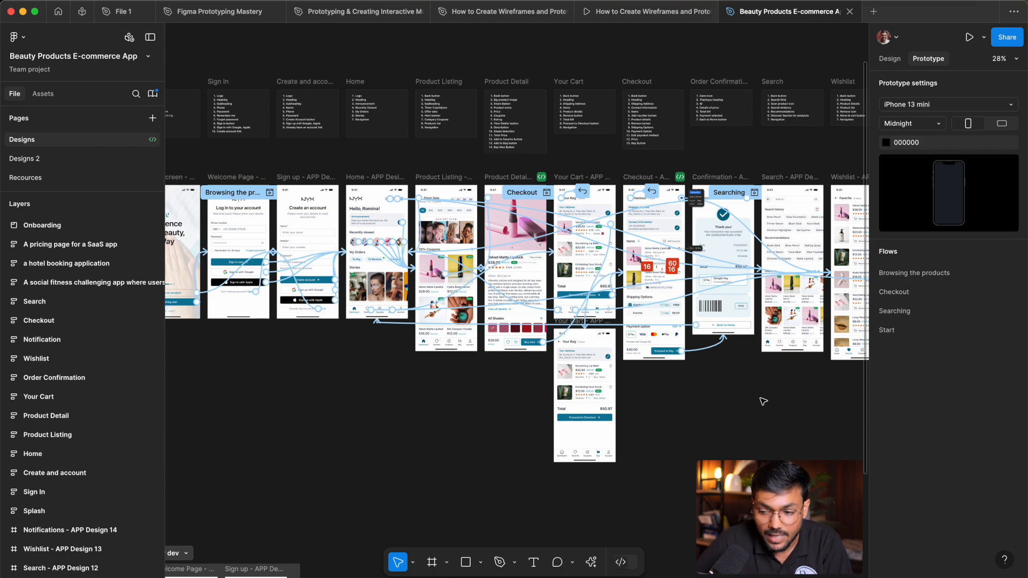
{"action": "scroll", "coordinate": [669, 203], "scroll_direction": "up", "scroll_amount": 1}
{"action": "scroll", "coordinate": [669, 203], "scroll_direction": "up", "scroll_amount": 10}
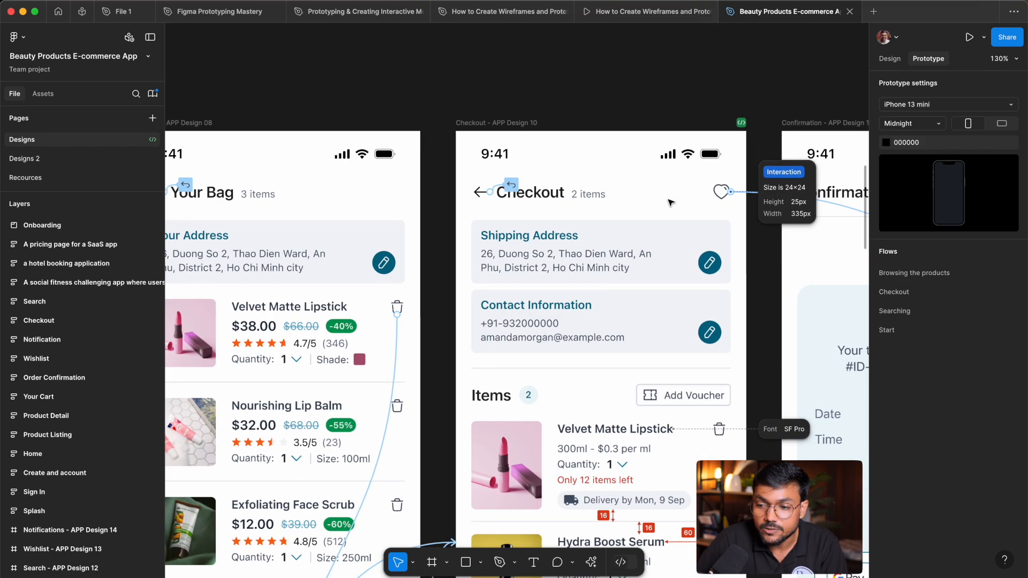
- Inspect the interaction settings of the connection that leads to the Your Cart screen
{"action": "scroll", "coordinate": [606, 262], "scroll_direction": "left", "scroll_amount": 10}
{"action": "left_click", "coordinate": [606, 272]}
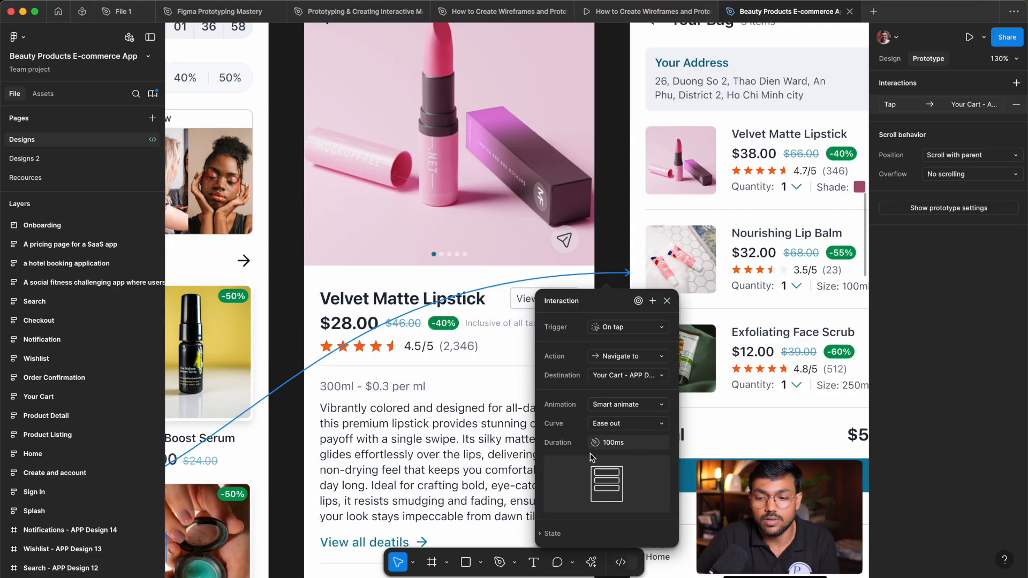
{"action": "left_click", "coordinate": [667, 300]}
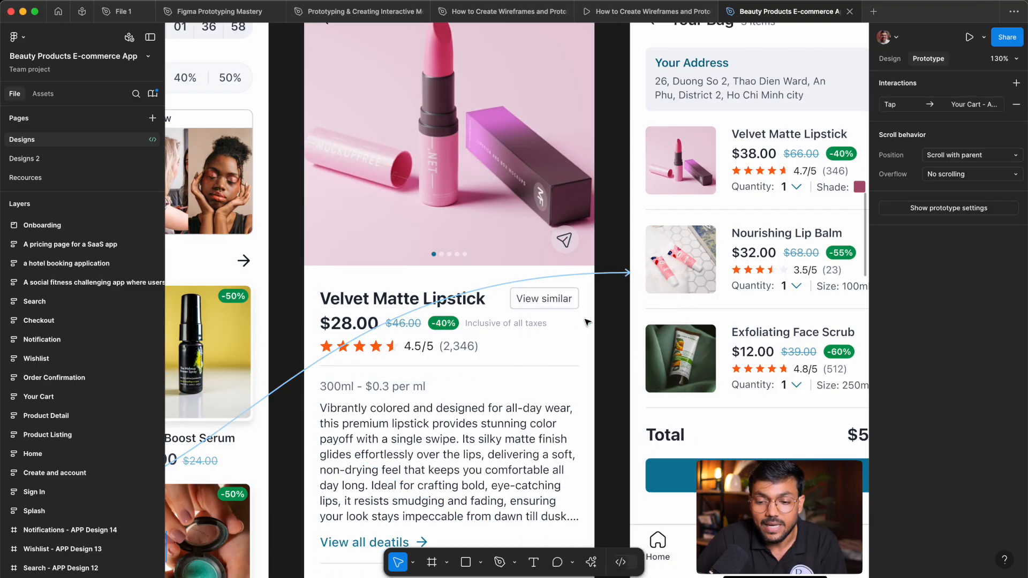
{"action": "left_click", "coordinate": [620, 333]}
{"action": "scroll", "coordinate": [607, 206], "scroll_direction": "down", "scroll_amount": 10}
{"action": "scroll", "coordinate": [619, 333], "scroll_direction": "right", "scroll_amount": 3}
{"action": "scroll", "coordinate": [619, 332], "scroll_direction": "down", "scroll_amount": 1}
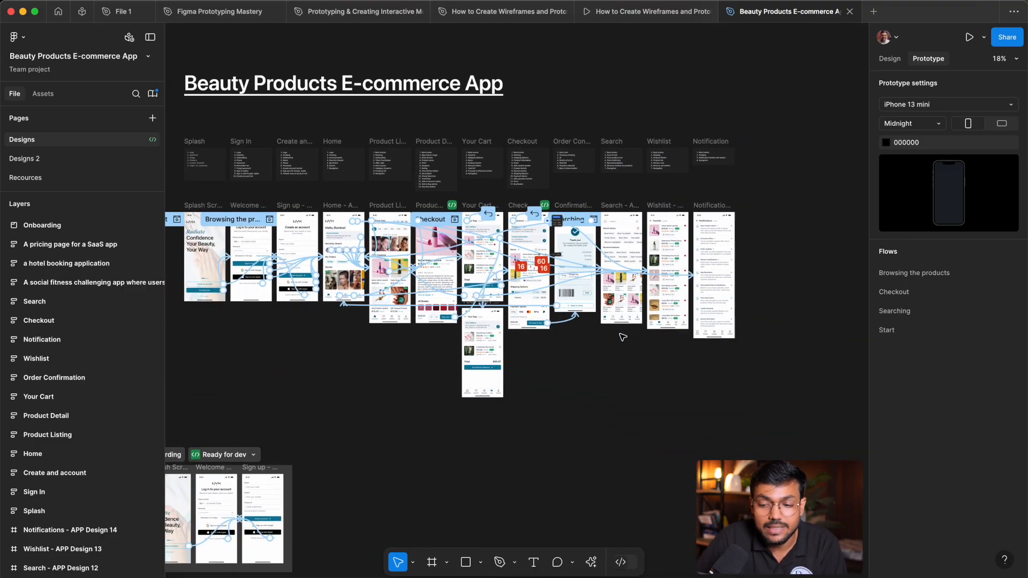
{"action": "scroll", "coordinate": [621, 336], "scroll_direction": "left", "scroll_amount": 2}
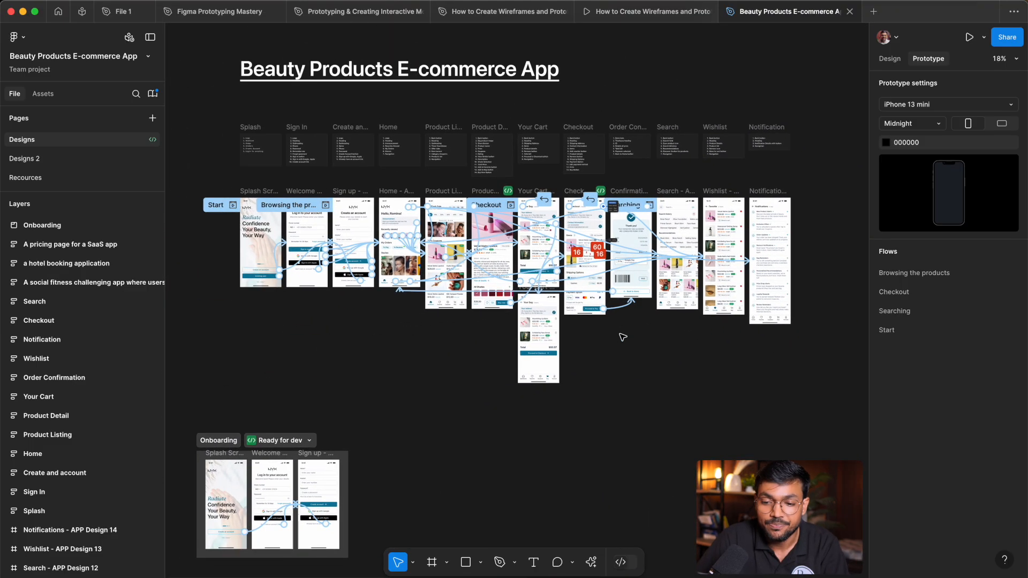
{"action": "scroll", "coordinate": [294, 222], "scroll_direction": "up", "scroll_amount": 4}
{"action": "scroll", "coordinate": [478, 334], "scroll_direction": "down", "scroll_amount": 1}
{"action": "scroll", "coordinate": [478, 335], "scroll_direction": "right", "scroll_amount": 1}
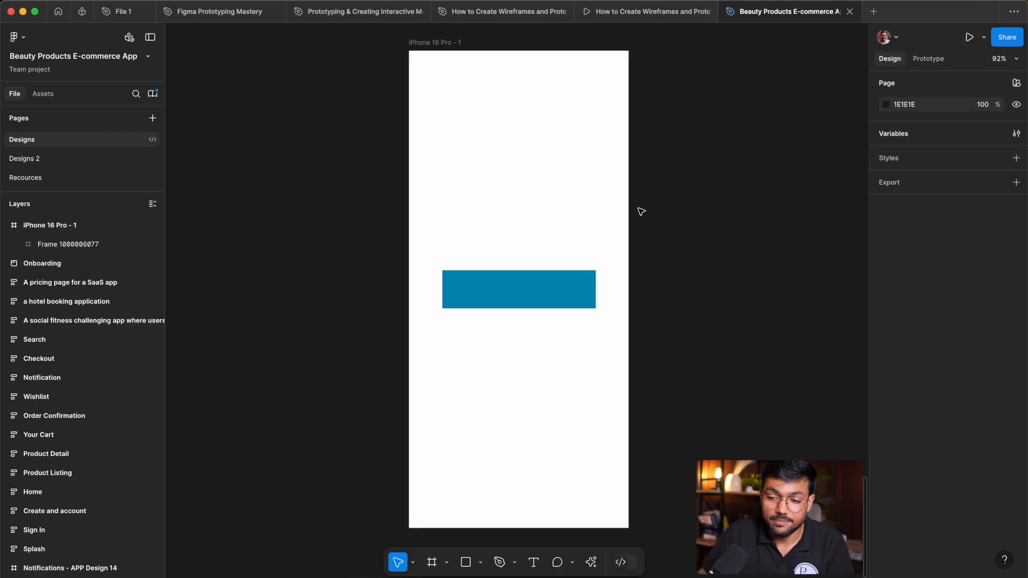
- Widen the blue rectangle in the iPhone 16 Pro - 1 frame to 333 × 70, keeping it centred
{"action": "left_click", "coordinate": [424, 40]}
{"action": "left_click", "coordinate": [763, 144]}
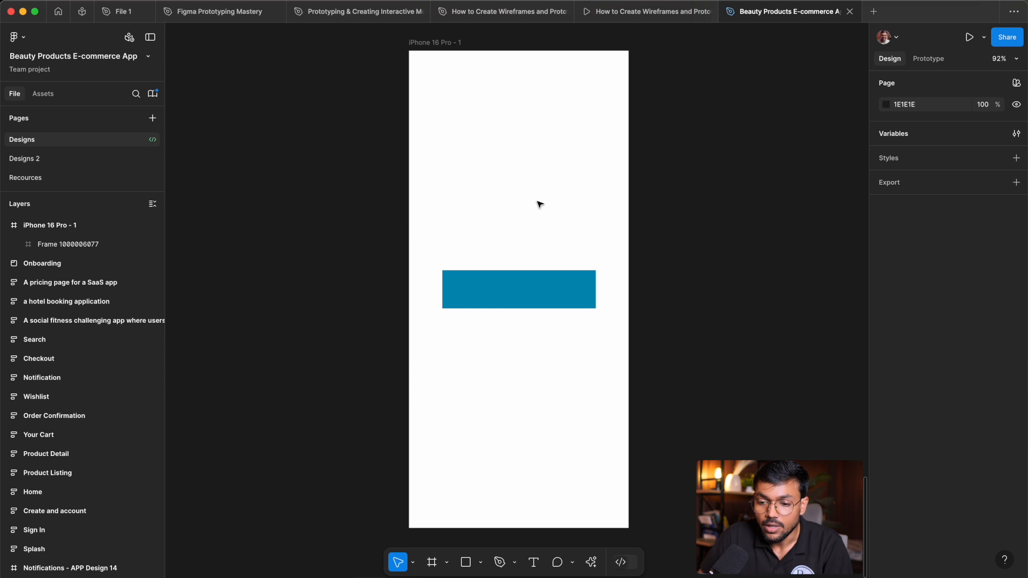
{"action": "left_click_drag", "start_coordinate": [480, 227], "coordinate": [600, 335]}
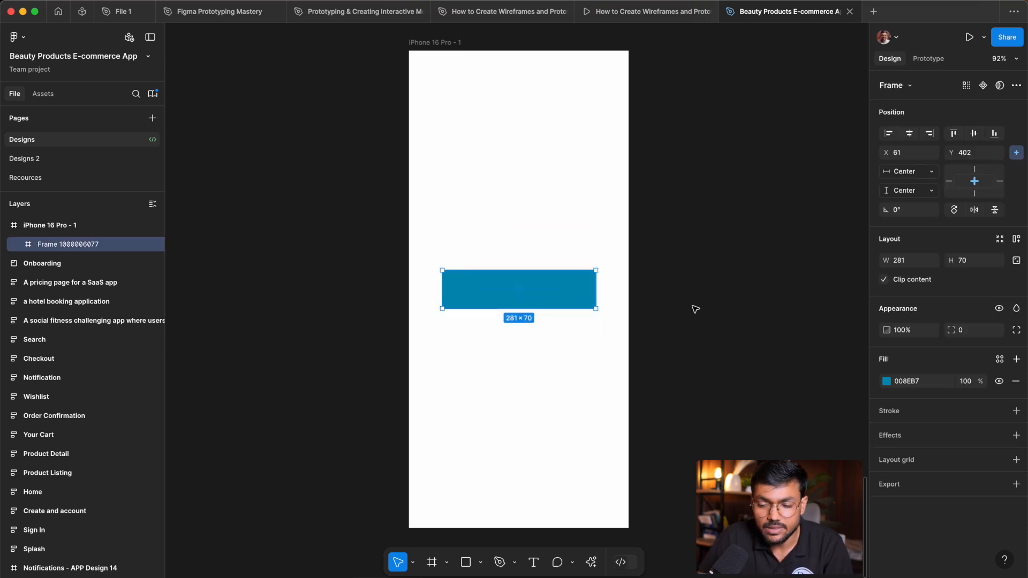
{"action": "left_click", "coordinate": [695, 309]}
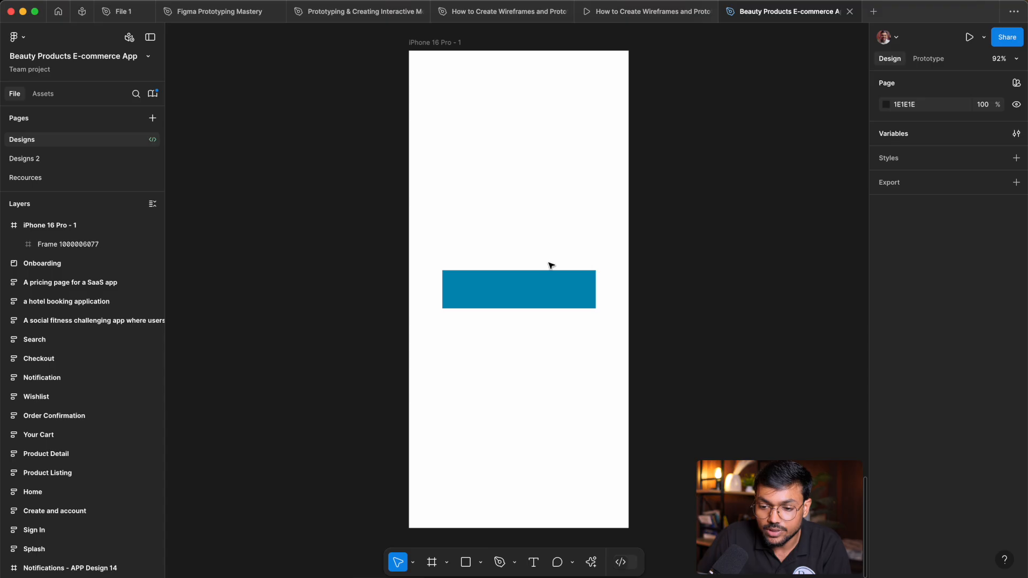
{"action": "left_click", "coordinate": [550, 295]}
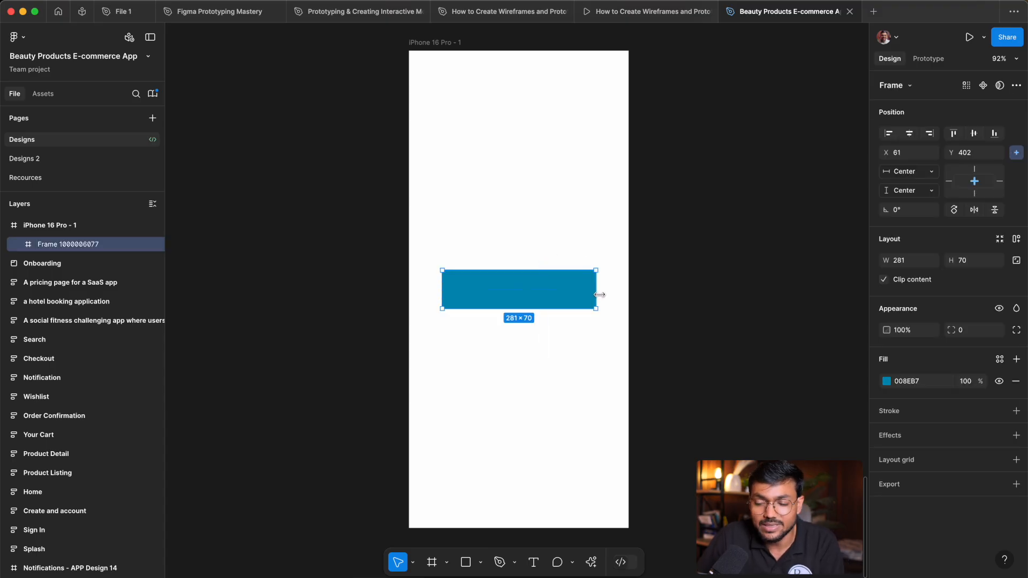
{"action": "left_click_drag", "start_coordinate": [592, 301], "coordinate": [610, 292]}
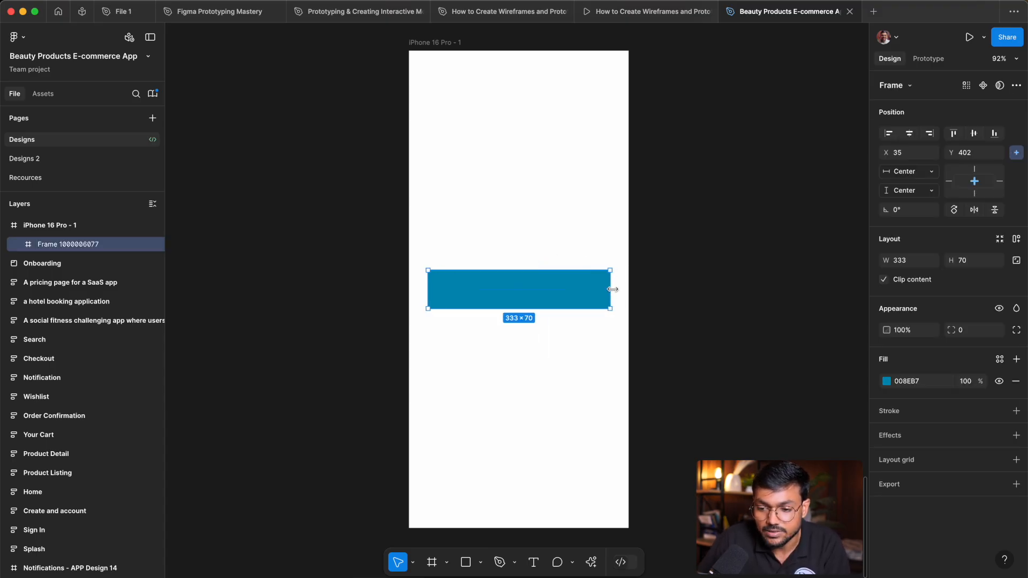
{"action": "left_click", "coordinate": [690, 246]}
- Duplicate the iPhone 16 Pro - 1 frame with its blue rectangle to get a second screen beside it
{"action": "scroll", "coordinate": [680, 245], "scroll_direction": "right", "scroll_amount": 3}
{"action": "scroll", "coordinate": [653, 241], "scroll_direction": "up", "scroll_amount": 1}
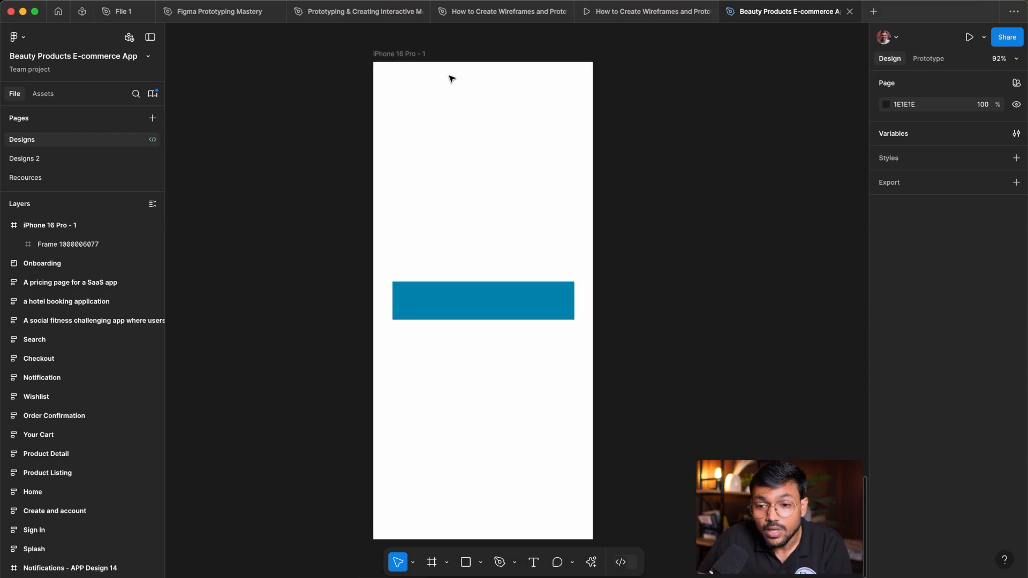
{"action": "left_click_drag", "start_coordinate": [450, 77], "coordinate": [470, 70]}
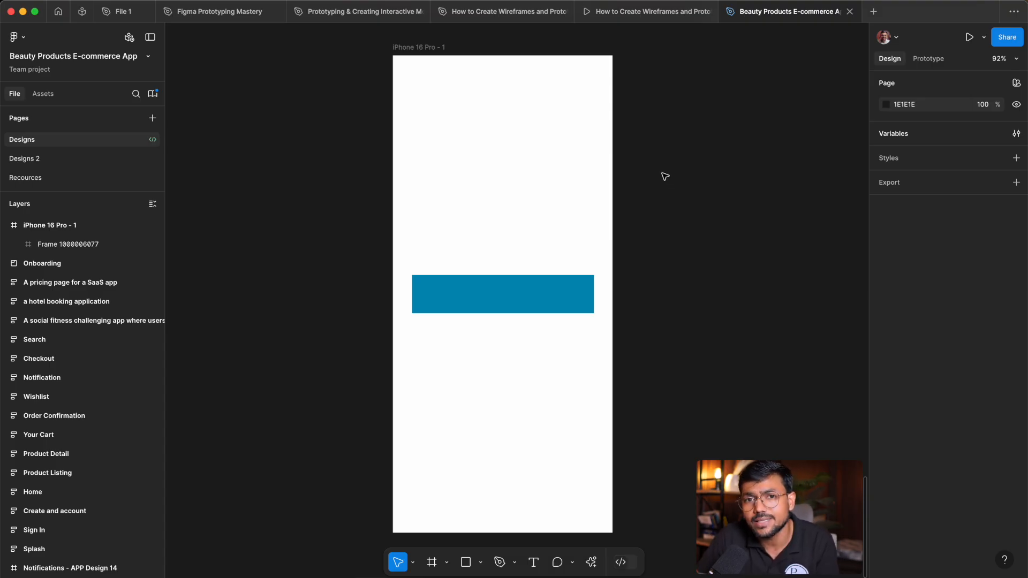
{"action": "scroll", "coordinate": [677, 243], "scroll_direction": "down", "scroll_amount": 2}
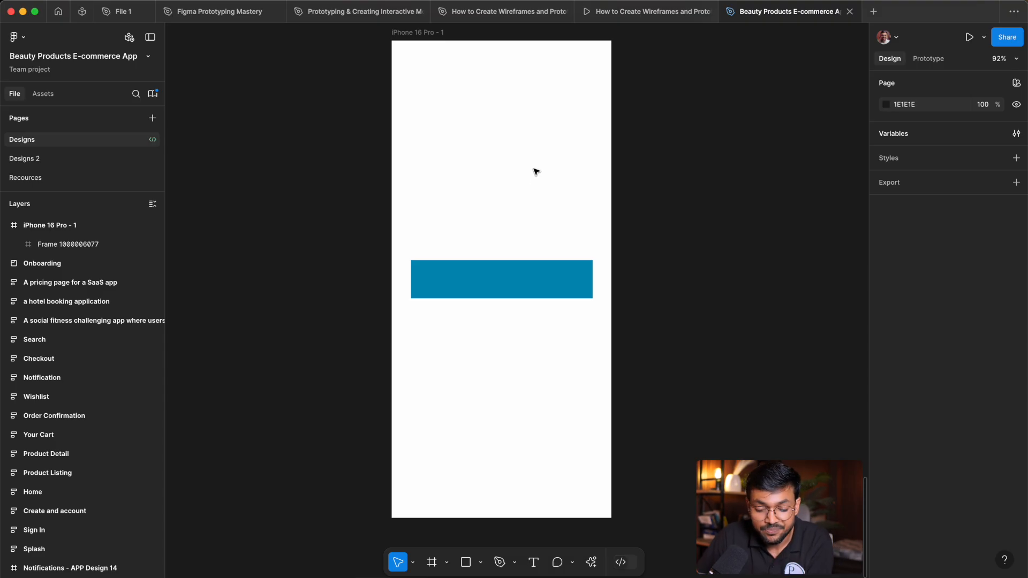
{"action": "left_click_drag", "start_coordinate": [595, 265], "coordinate": [571, 275]}
{"action": "scroll", "coordinate": [417, 119], "scroll_direction": "down", "scroll_amount": 1}
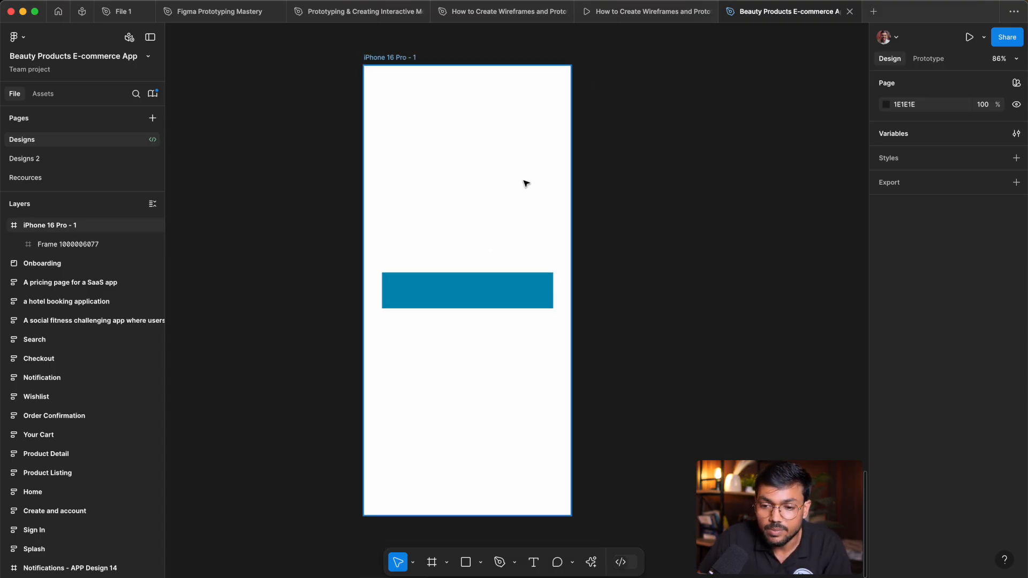
{"action": "left_click", "coordinate": [378, 58]}
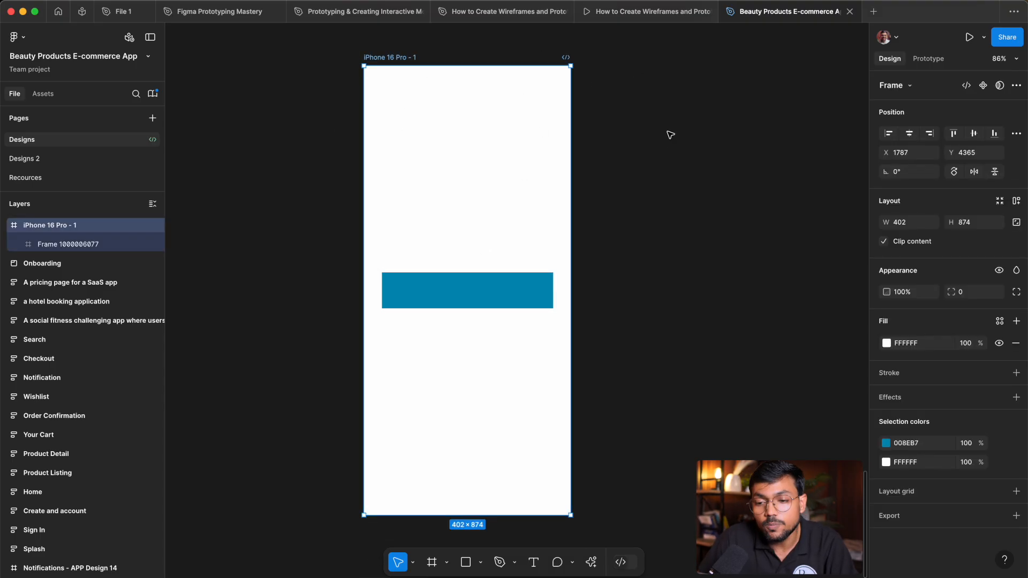
{"action": "key", "text": "super+d"}
{"action": "scroll", "coordinate": [680, 158], "scroll_direction": "right", "scroll_amount": 1}
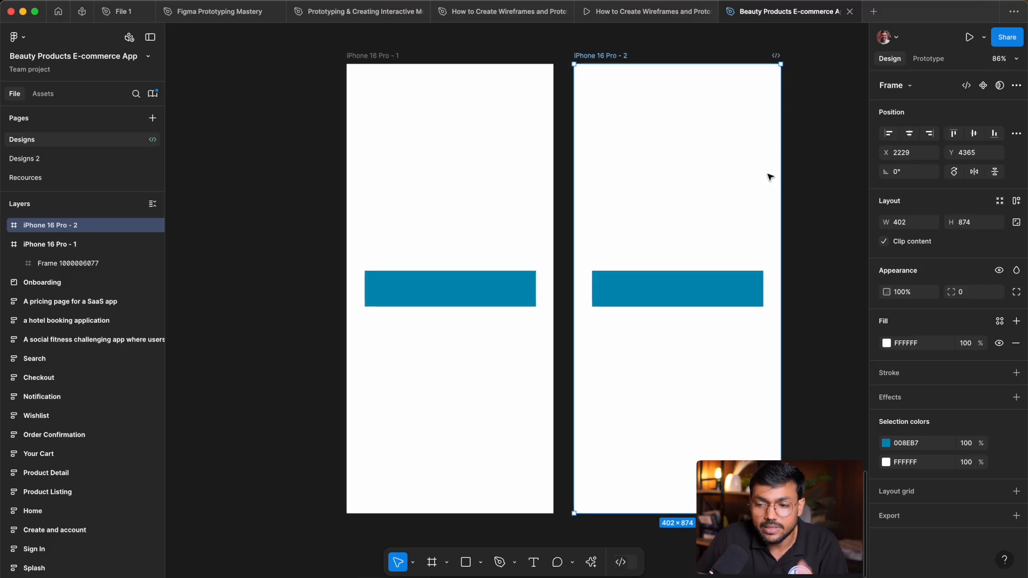
{"action": "scroll", "coordinate": [760, 171], "scroll_direction": "down", "scroll_amount": 1}
{"action": "scroll", "coordinate": [760, 171], "scroll_direction": "right", "scroll_amount": 1}
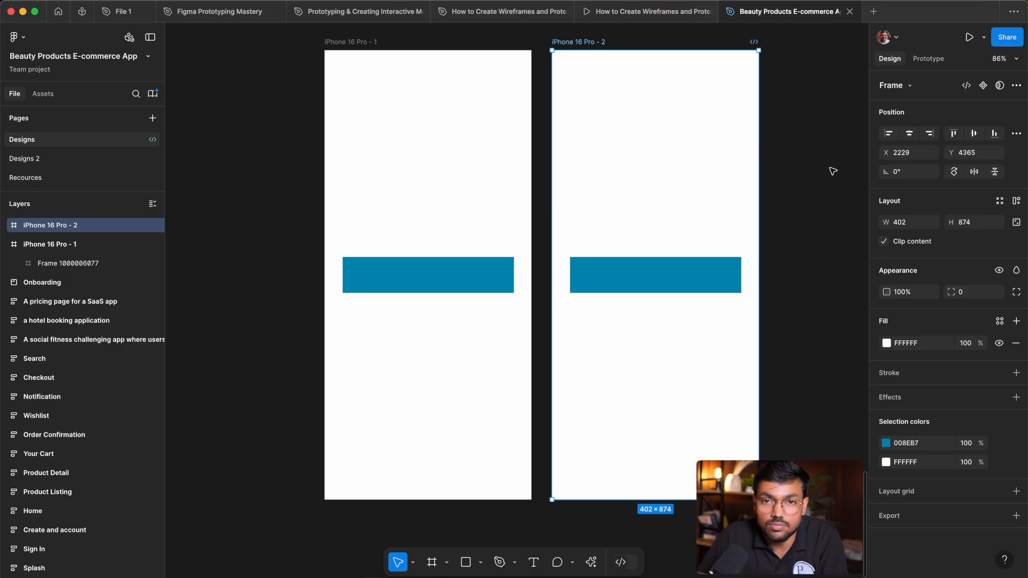
{"action": "left_click", "coordinate": [812, 166]}
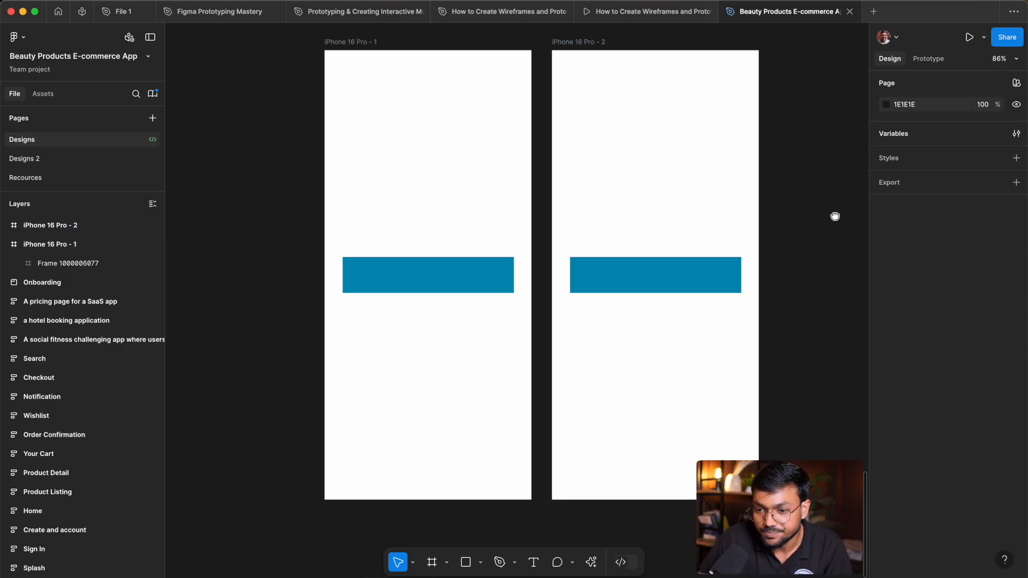
- Stretch the blue rectangle in the duplicated frame downward to a height of 253, keeping its width
{"action": "scroll", "coordinate": [589, 64], "scroll_direction": "right", "scroll_amount": 2}
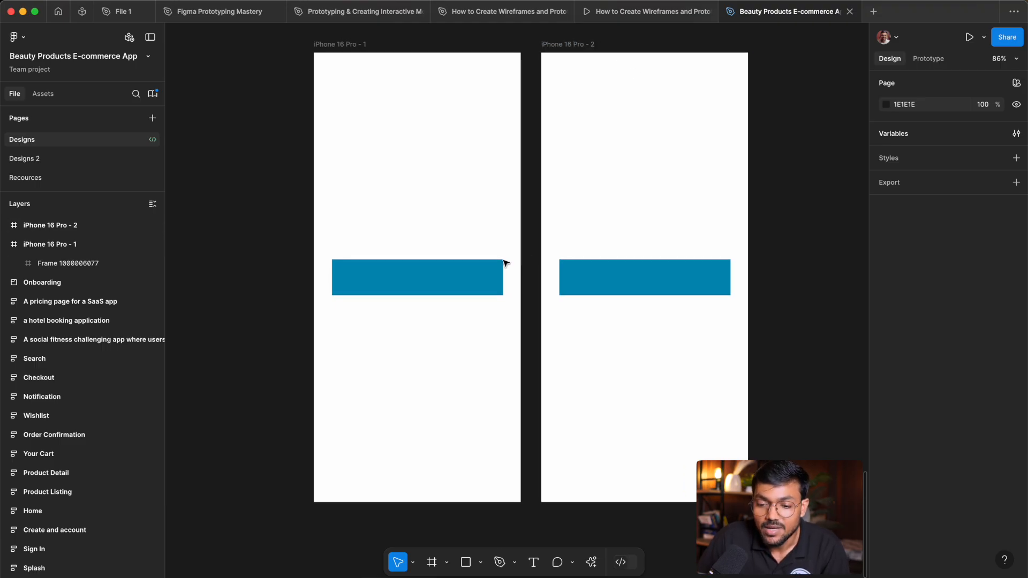
{"action": "scroll", "coordinate": [778, 163], "scroll_direction": "up", "scroll_amount": 2}
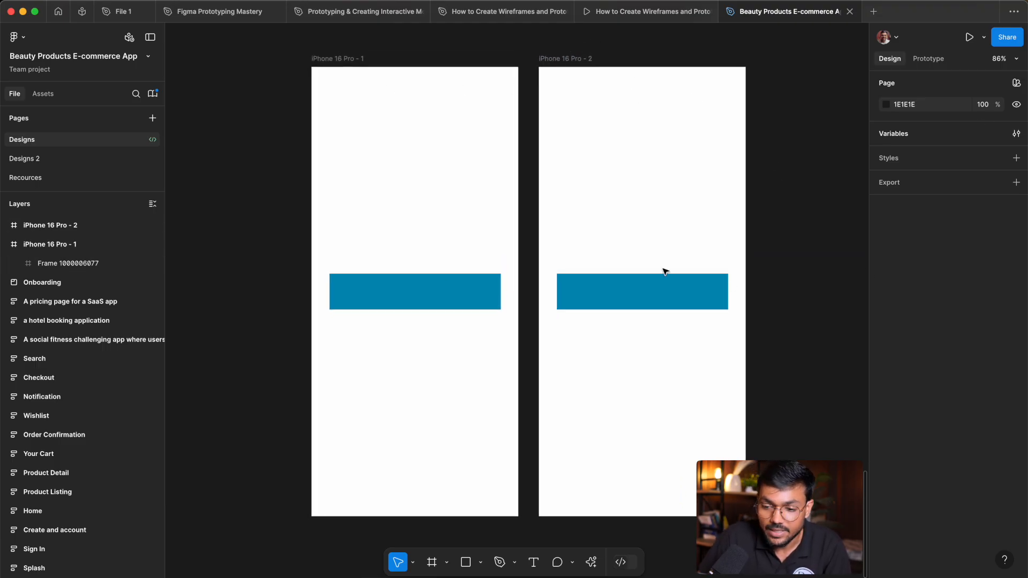
{"action": "left_click", "coordinate": [666, 298]}
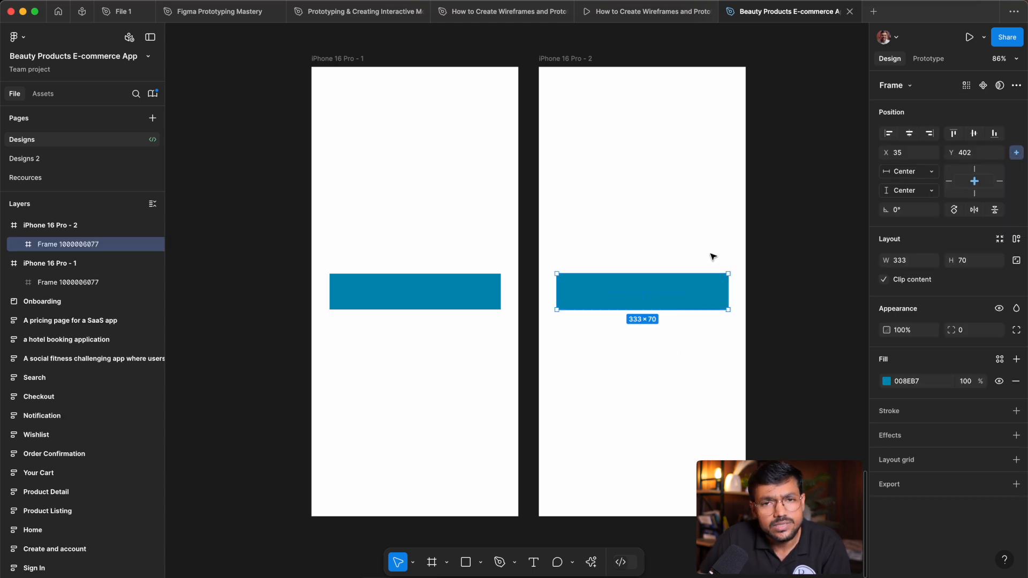
{"action": "left_click_drag", "start_coordinate": [651, 309], "coordinate": [653, 405]}
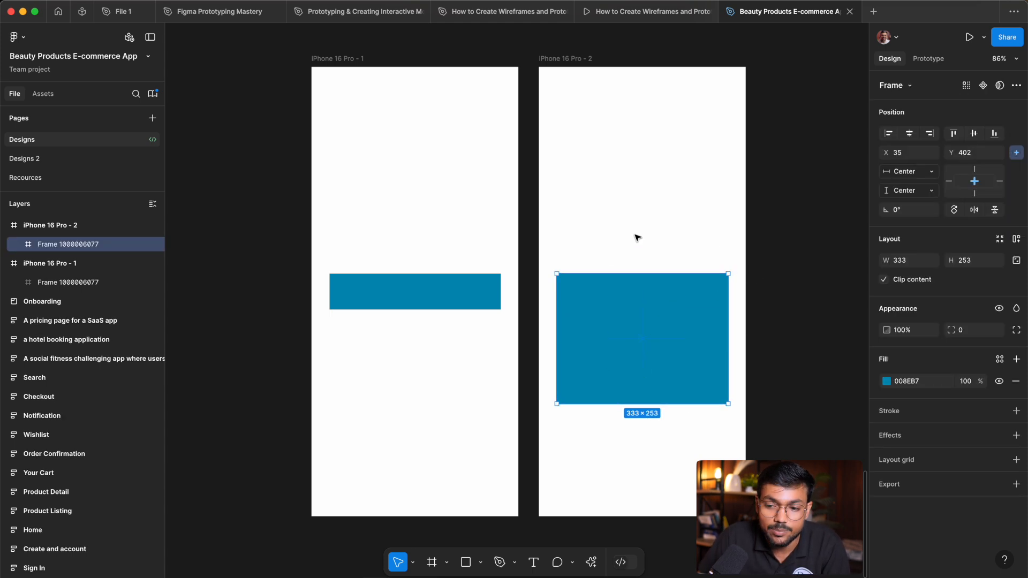
{"action": "left_click", "coordinate": [717, 234]}
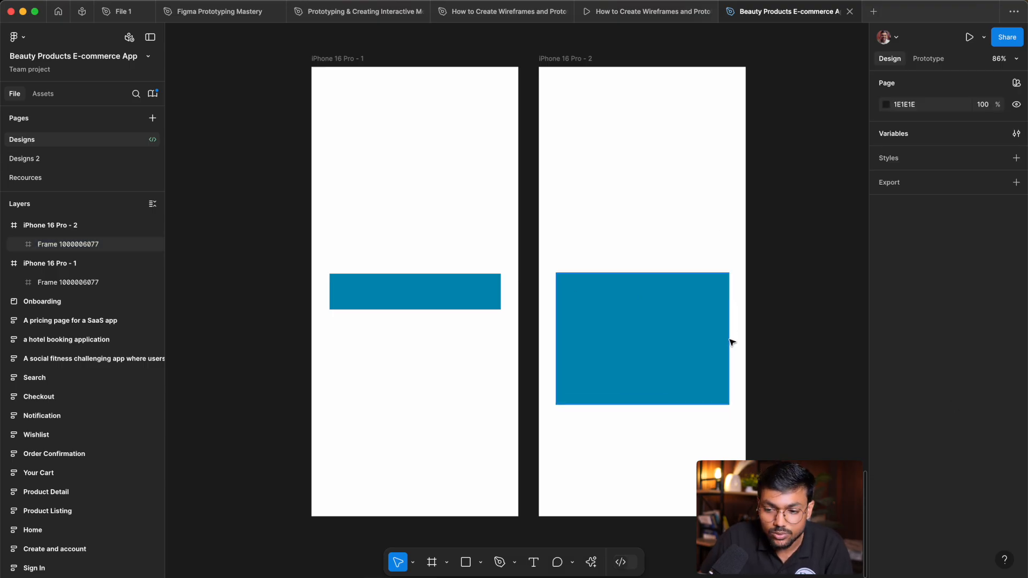
- Compare the properties of the blue rectangles in both frames, finishing with the one in iPhone 16 Pro - 1 selected
{"action": "left_click", "coordinate": [656, 346]}
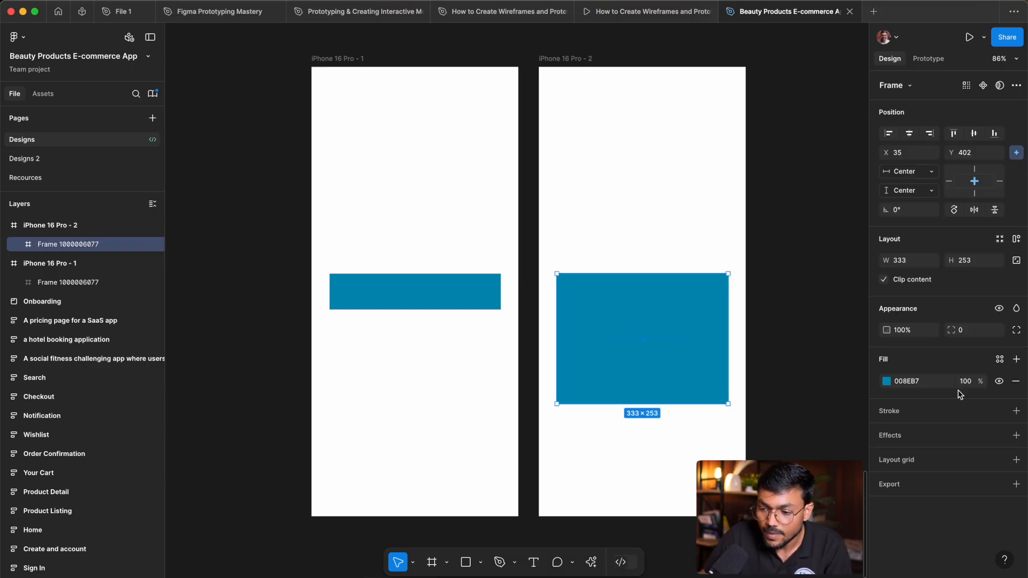
{"action": "left_click", "coordinate": [762, 213]}
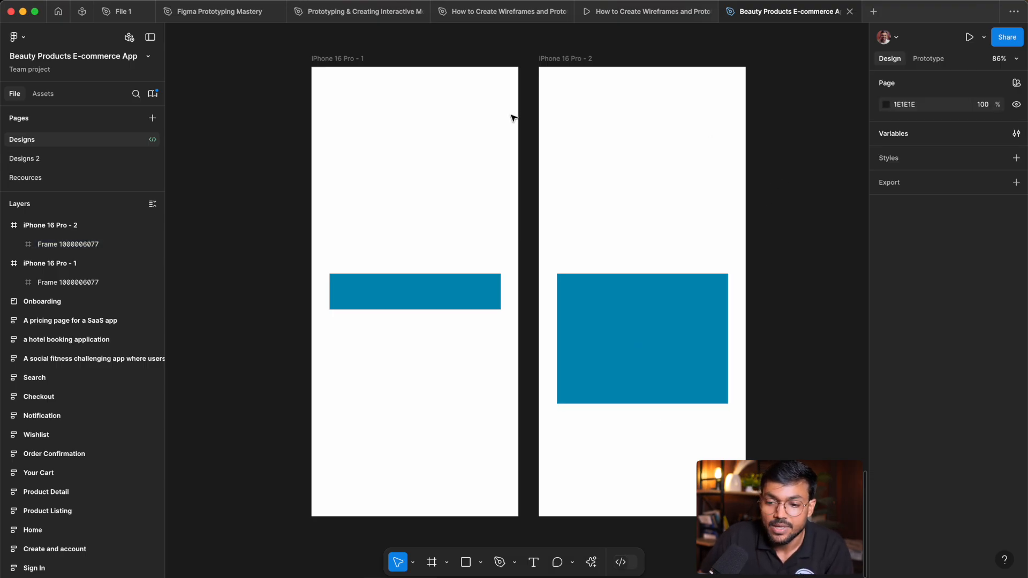
{"action": "left_click", "coordinate": [322, 68]}
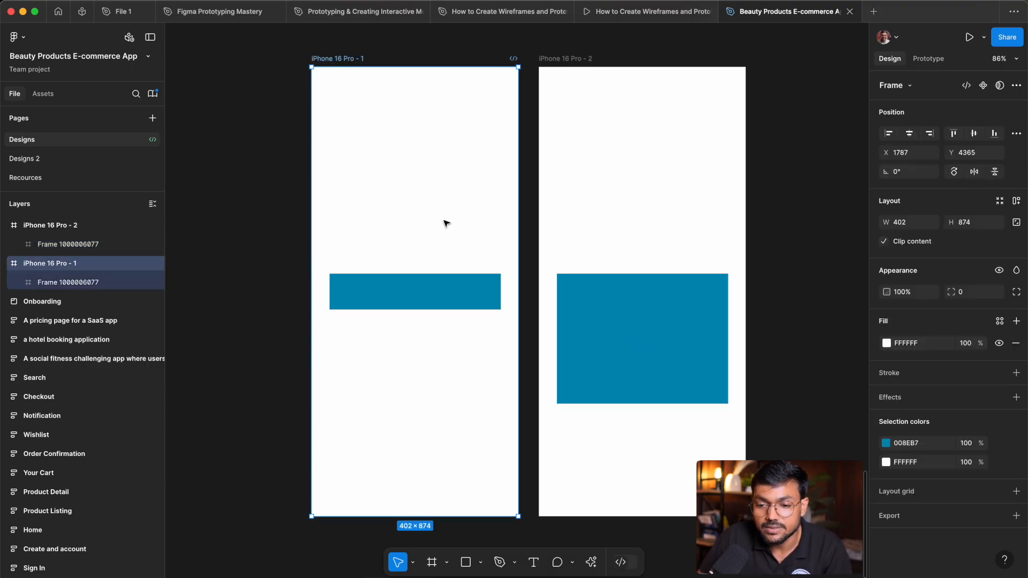
{"action": "left_click", "coordinate": [228, 339]}
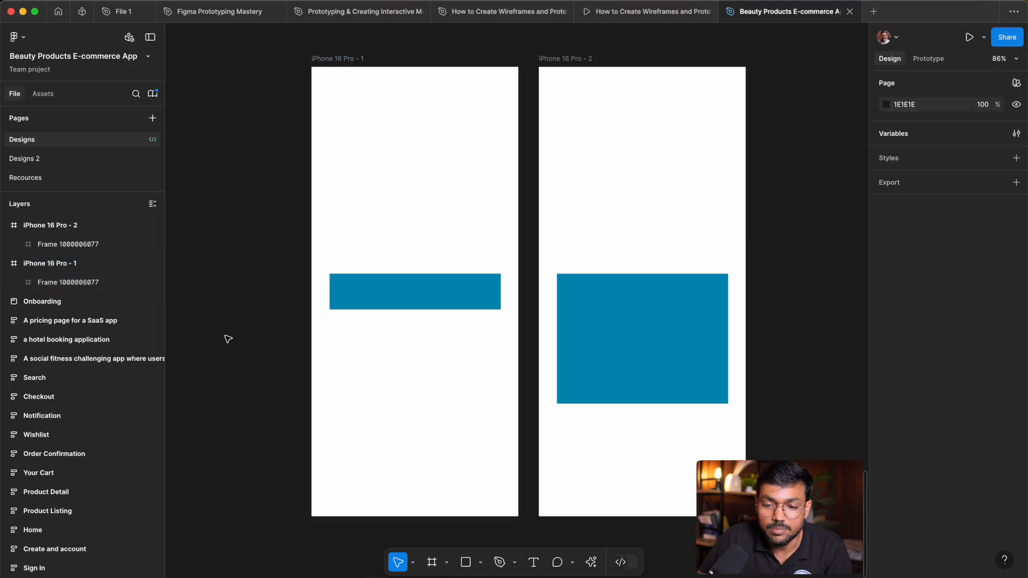
{"action": "left_click", "coordinate": [415, 279]}
{"action": "left_click", "coordinate": [482, 184]}
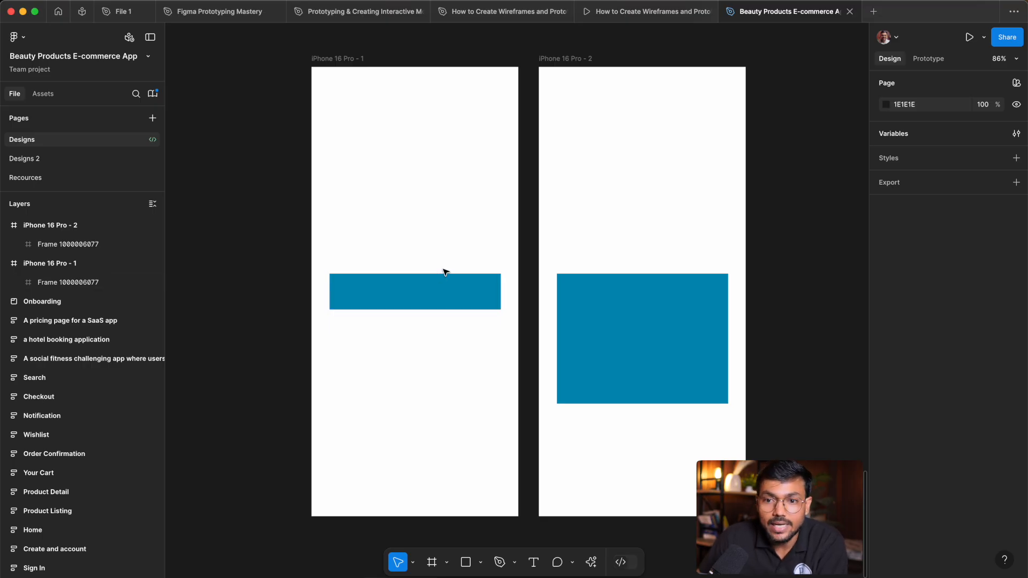
{"action": "left_click", "coordinate": [444, 298]}
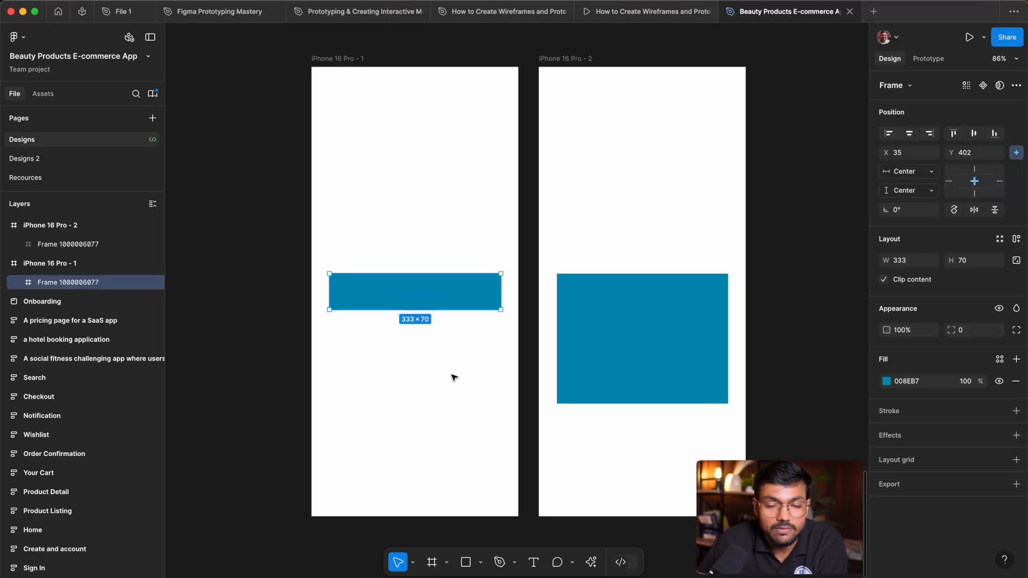
- Stack four copies of the blue rectangle above the original in the iPhone 16 Pro - 1 frame, with 10 px gaps
{"action": "left_click", "coordinate": [392, 334]}
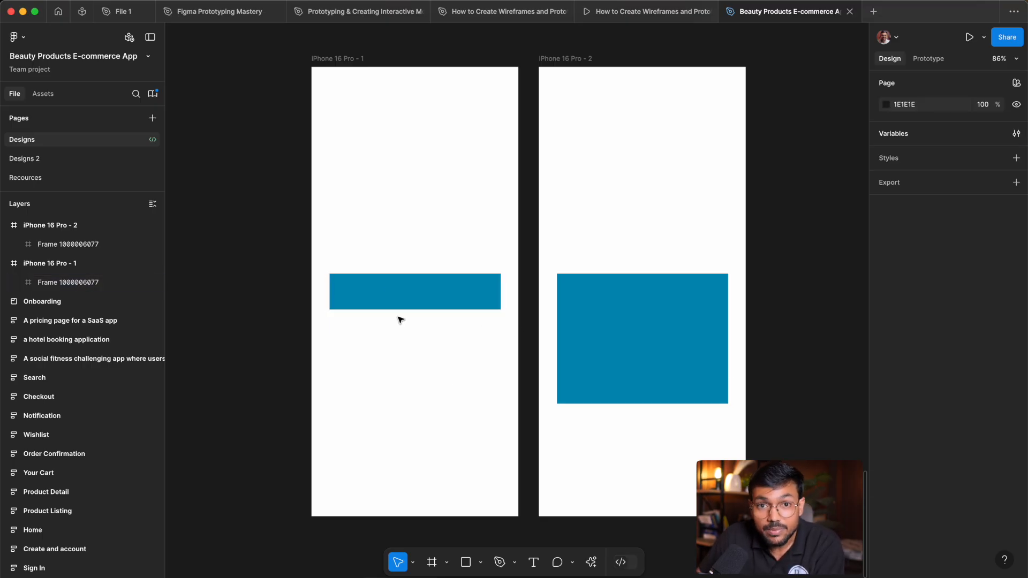
{"action": "left_click_drag", "start_coordinate": [419, 287], "coordinate": [420, 245]}
{"action": "key", "text": "super+d"}
{"action": "key", "text": "super+d"}
{"action": "key", "text": "super+d"}
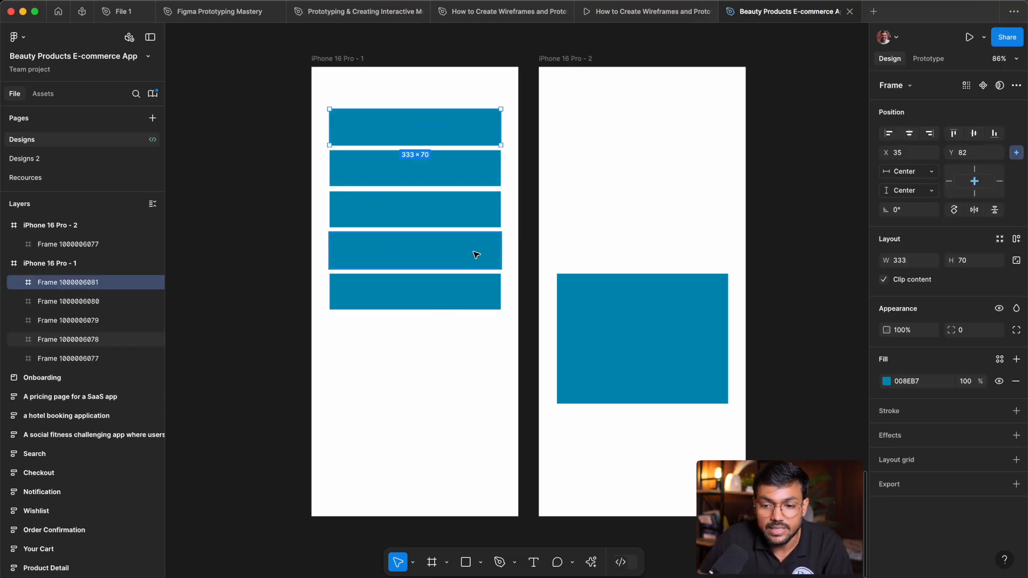
- Add three more copies of the blue rectangle below the original in iPhone 16 Pro - 1, keeping the 10 px gaps
{"action": "left_click", "coordinate": [475, 339]}
{"action": "left_click", "coordinate": [442, 291]}
{"action": "left_click_drag", "start_coordinate": [442, 291], "coordinate": [444, 333]}
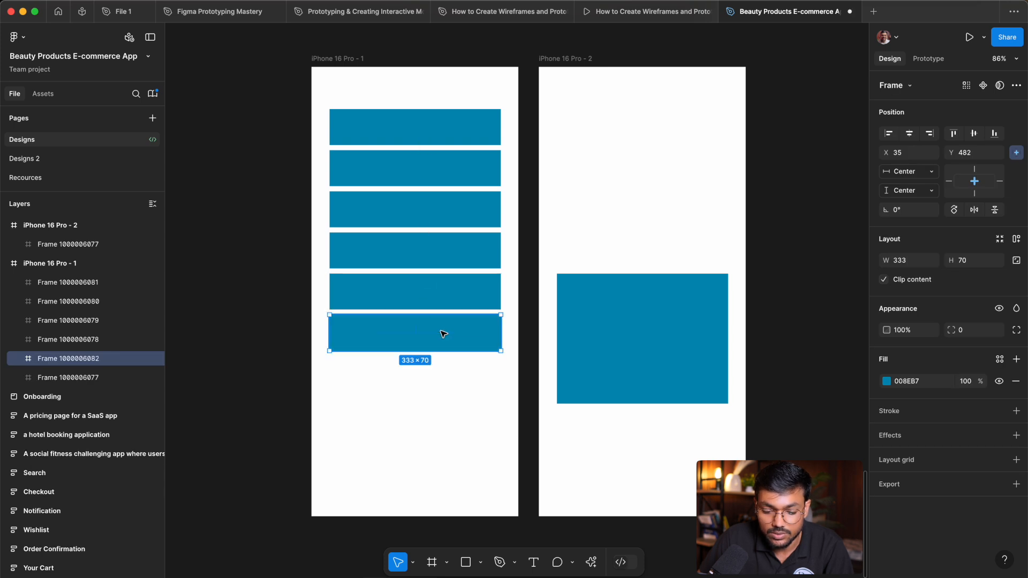
{"action": "key", "text": "super+d"}
{"action": "key", "text": "super+d"}
- Delete the second rectangle from the top in iPhone 16 Pro - 1 and stretch the top one downward to a height of 152
{"action": "left_click", "coordinate": [465, 166]}
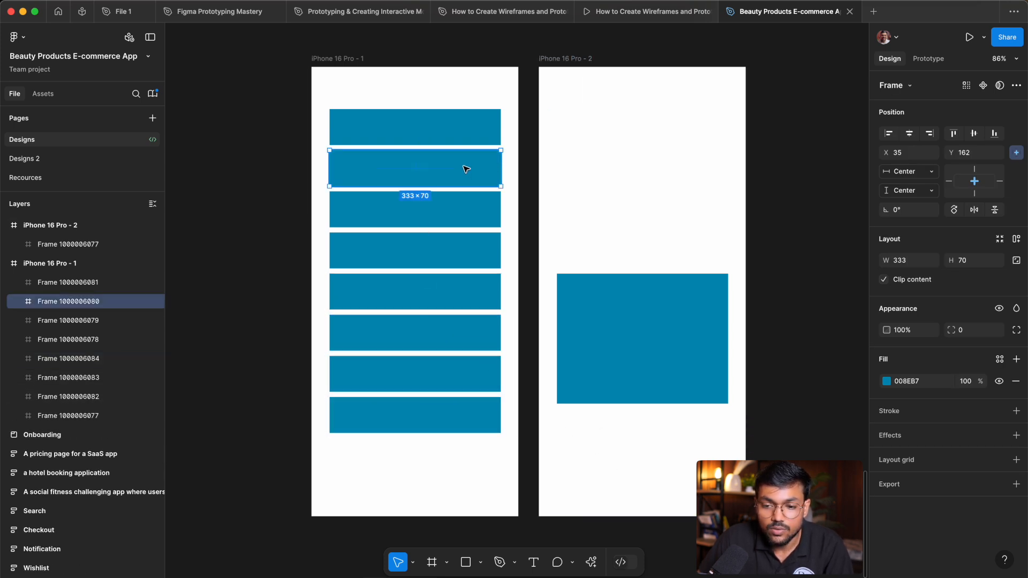
{"action": "key", "text": "Delete"}
{"action": "left_click", "coordinate": [455, 129]}
{"action": "left_click", "coordinate": [457, 171]}
{"action": "left_click", "coordinate": [462, 143]}
{"action": "left_click_drag", "start_coordinate": [462, 144], "coordinate": [470, 185]}
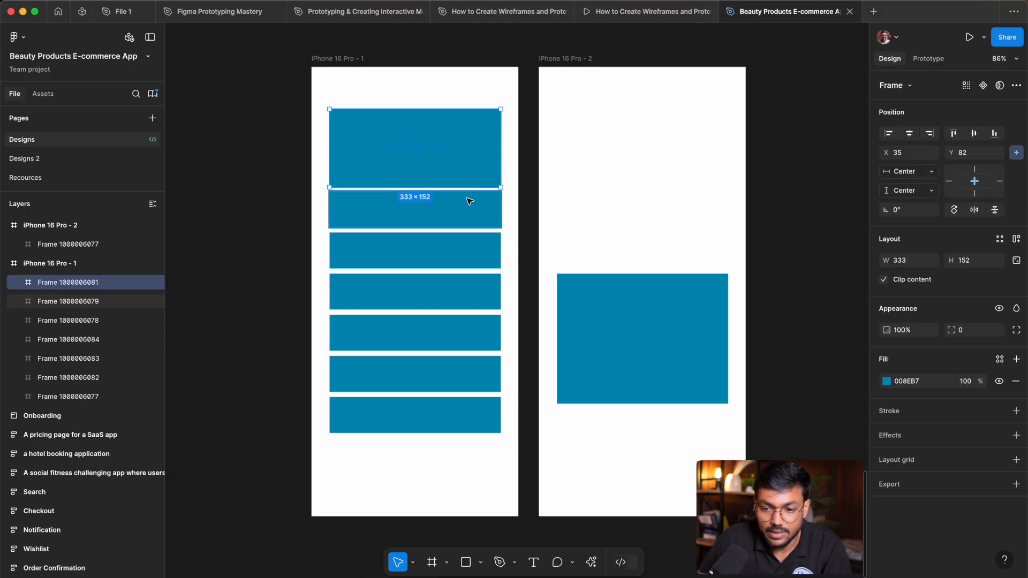
- Delete the rectangle directly below the enlarged top one and stretch the top one to a height of 229
{"action": "left_click", "coordinate": [488, 213]}
{"action": "key", "text": "Delete"}
{"action": "left_click", "coordinate": [436, 153]}
{"action": "left_click_drag", "start_coordinate": [442, 189], "coordinate": [449, 226]}
{"action": "left_click", "coordinate": [636, 239]}
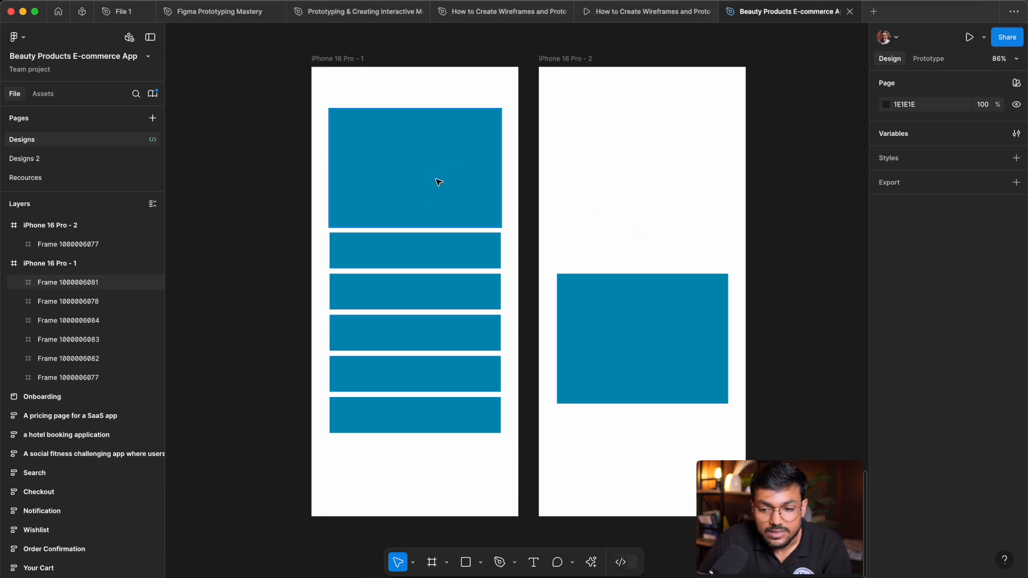
- Try shrinking the top rectangle and extending the one below it upward into the gap, undoing both resizes
{"action": "left_click", "coordinate": [408, 248]}
{"action": "left_click", "coordinate": [420, 158]}
{"action": "left_click_drag", "start_coordinate": [429, 227], "coordinate": [430, 138]}
{"action": "left_click", "coordinate": [434, 259]}
{"action": "left_click_drag", "start_coordinate": [437, 232], "coordinate": [439, 147]}
{"action": "key", "text": "ctrl+z"}
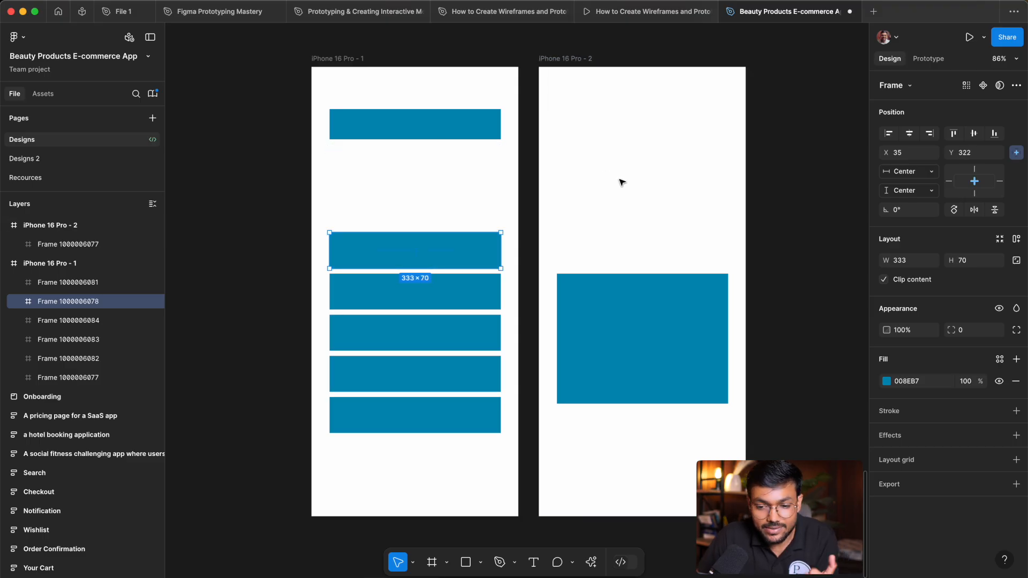
{"action": "key", "text": "ctrl+z"}
{"action": "key", "text": "ctrl+z"}
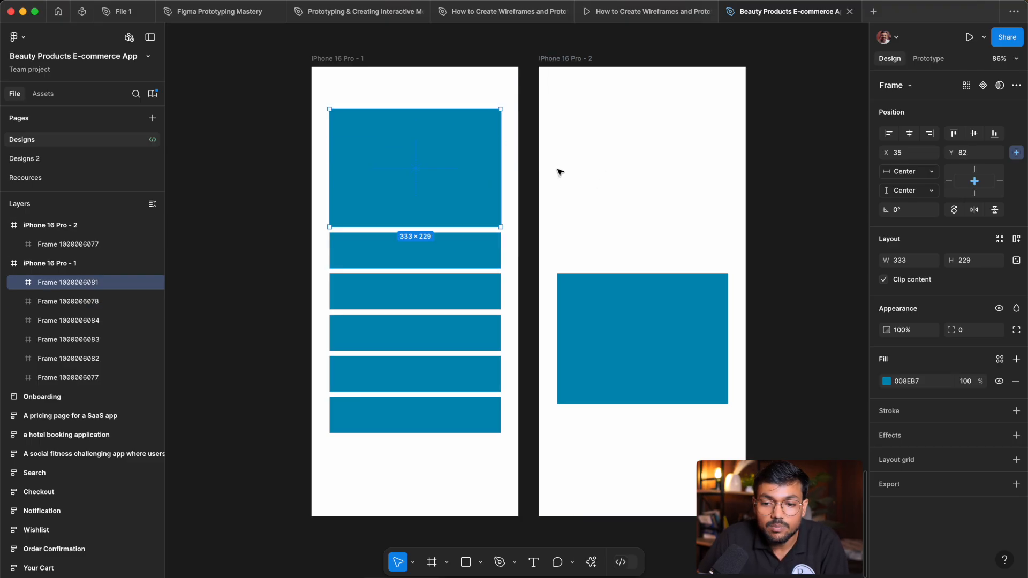
{"action": "left_click", "coordinate": [557, 196]}
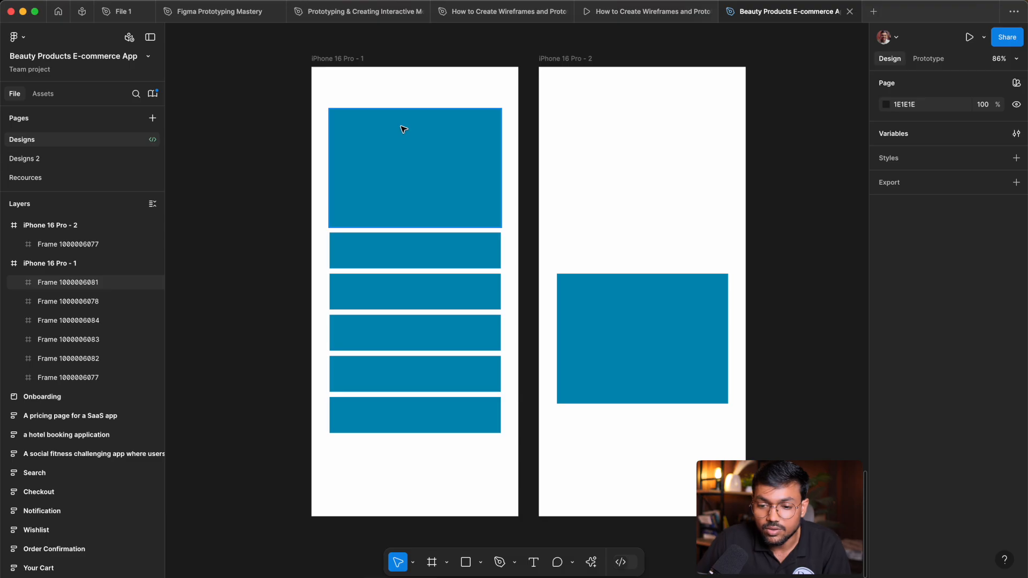
{"action": "left_click", "coordinate": [426, 176]}
{"action": "left_click", "coordinate": [614, 184]}
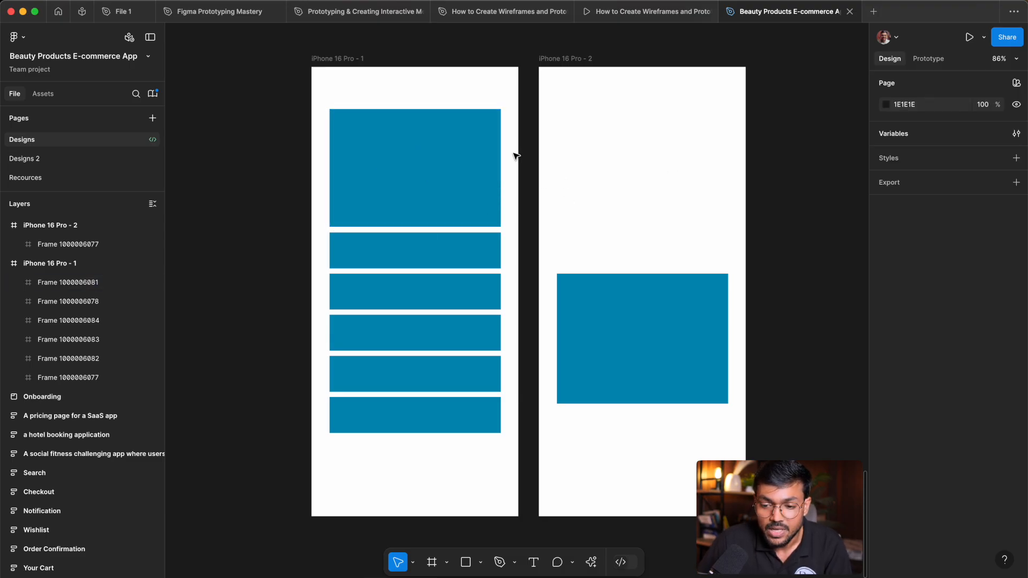
{"action": "left_click", "coordinate": [470, 196]}
{"action": "left_click", "coordinate": [572, 202]}
- Undo all the rectangle copies, deletions and resizes made in the iPhone 16 Pro - 1 frame
{"action": "key", "text": "super+z"}
{"action": "key", "text": "super+z"}
{"action": "key", "text": "super+z"}
{"action": "key", "text": "super+z"}
{"action": "key", "text": "super+z"}
{"action": "key", "text": "super+z"}
{"action": "key", "text": "super+z"}
{"action": "key", "text": "super+z"}
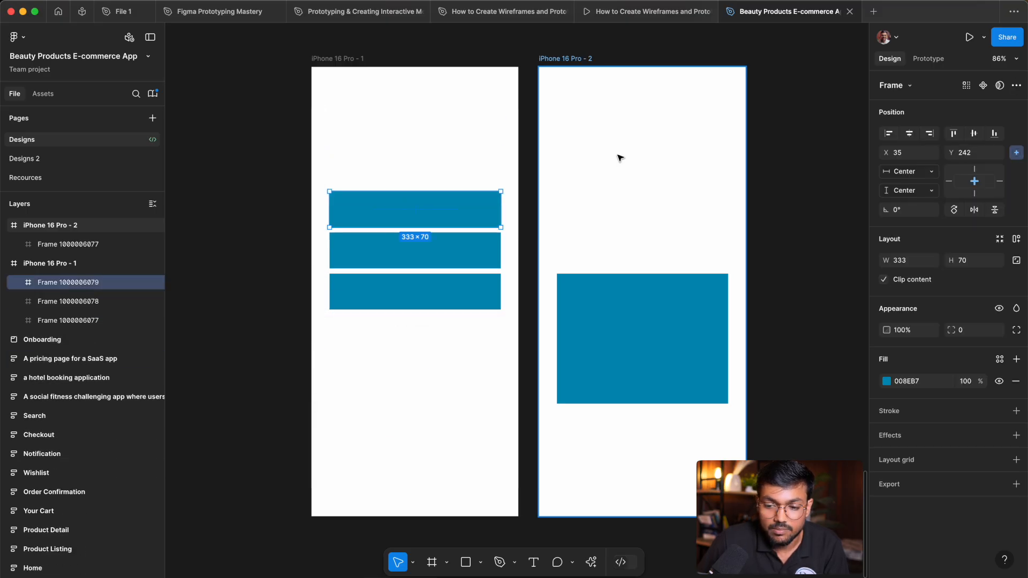
{"action": "key", "text": "super+z"}
{"action": "key", "text": "super+z"}
{"action": "key", "text": "super+z"}
{"action": "key", "text": "super+z"}
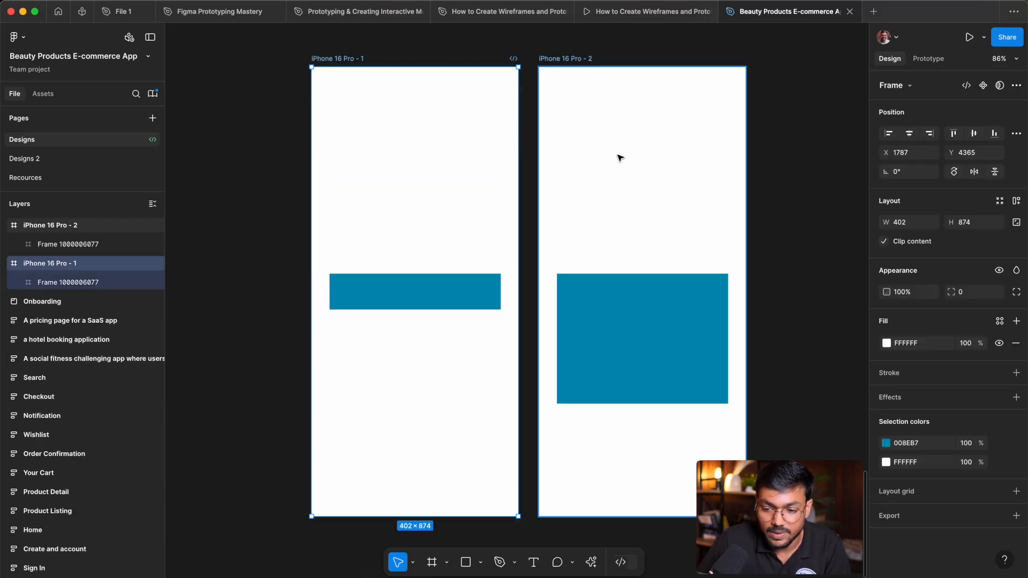
{"action": "key", "text": "super+z"}
{"action": "key", "text": "super+z"}
{"action": "key", "text": "super+z"}
{"action": "key", "text": "super+z"}
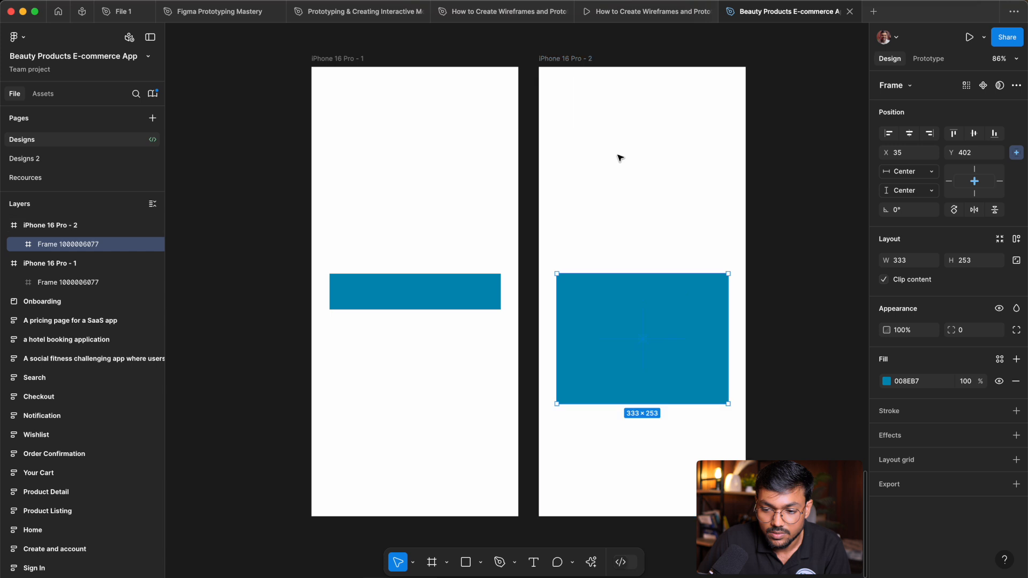
- Switch back and forth between Design and Prototype modes, finishing in Prototype mode
{"action": "left_click", "coordinate": [928, 61]}
{"action": "scroll", "coordinate": [663, 200], "scroll_direction": "right", "scroll_amount": 1}
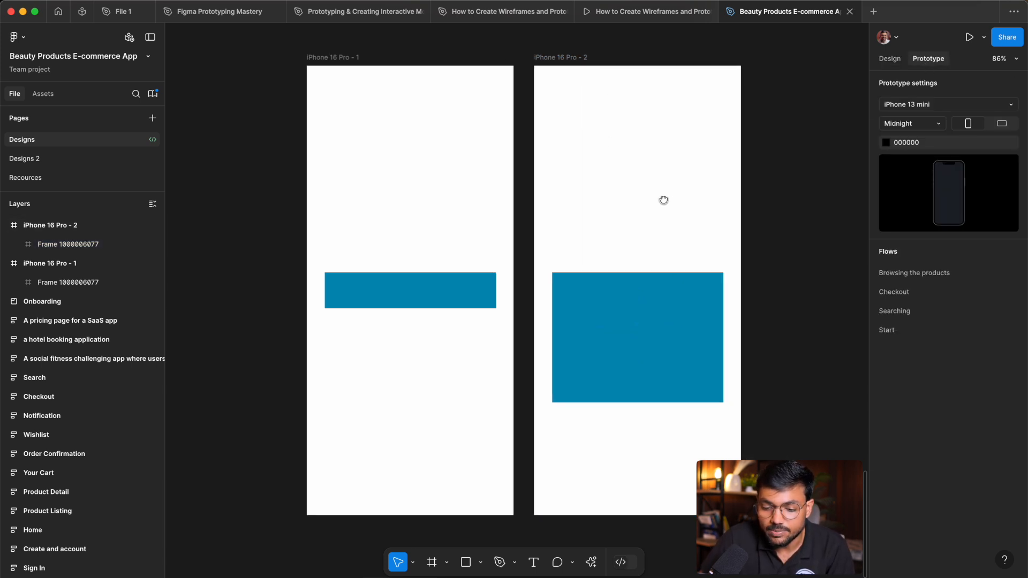
{"action": "key", "text": "shift+e"}
{"action": "key", "text": "shift+e"}
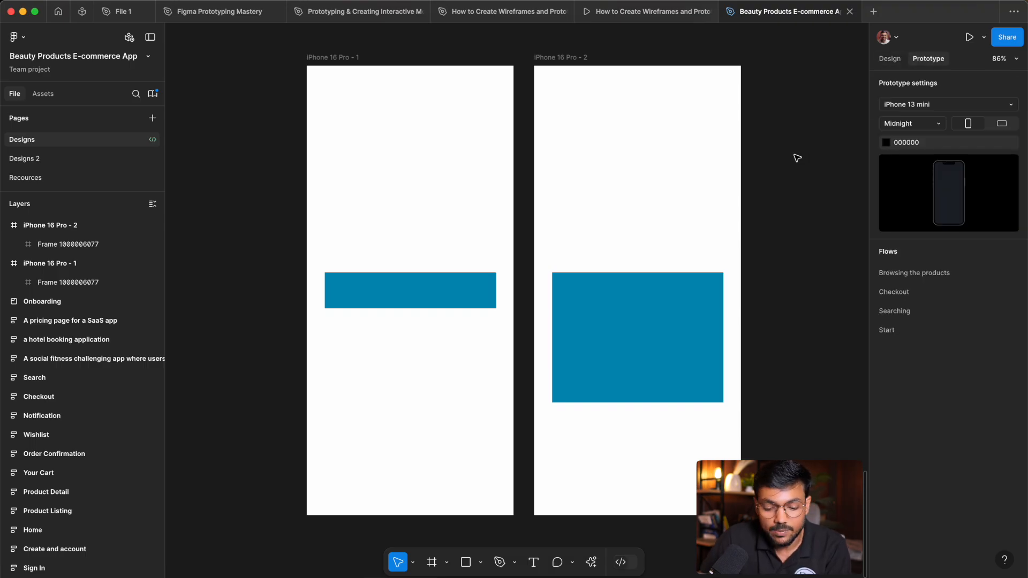
{"action": "key", "text": "shift+e"}
{"action": "left_click", "coordinate": [935, 59]}
{"action": "left_click", "coordinate": [878, 60]}
{"action": "key", "text": "shift+e"}
{"action": "key", "text": "shift+e"}
{"action": "key", "text": "shift+e"}
{"action": "key", "text": "shift+e"}
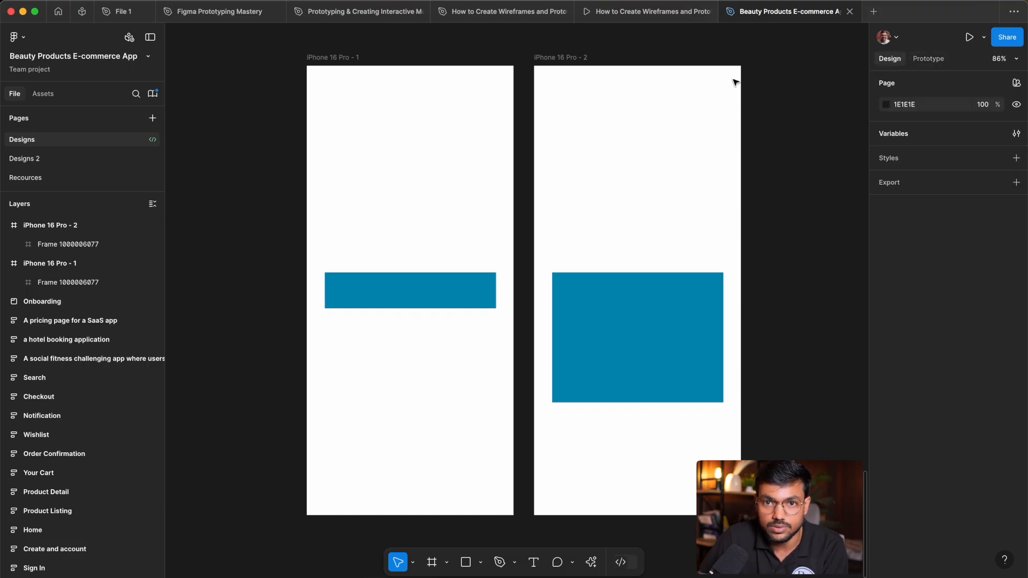
{"action": "key", "text": "shift+e"}
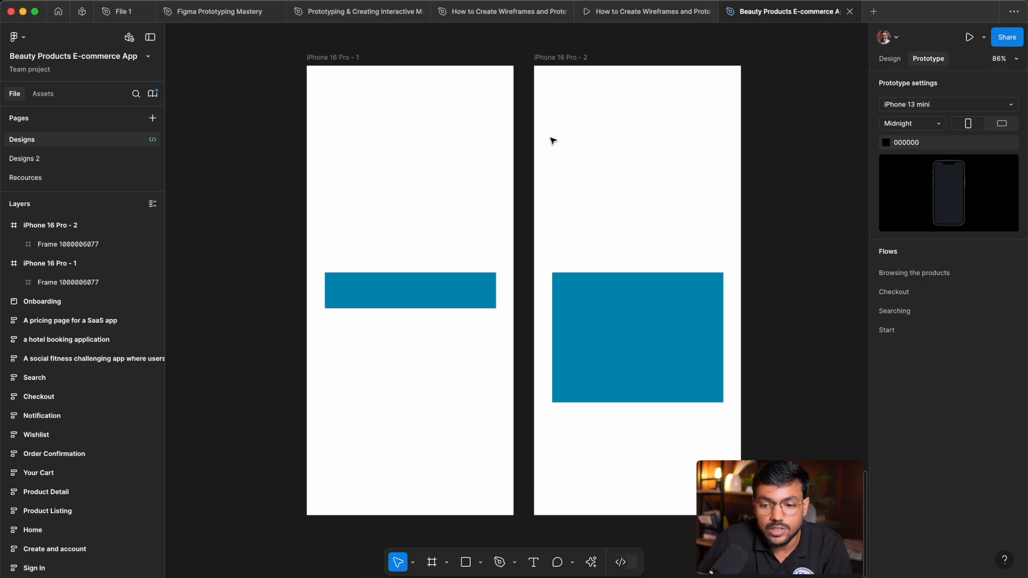
- View the prototype options of the iPhone 16 Pro - 2 frame, widen the properties sidebar and clear the selection
{"action": "left_click", "coordinate": [585, 60]}
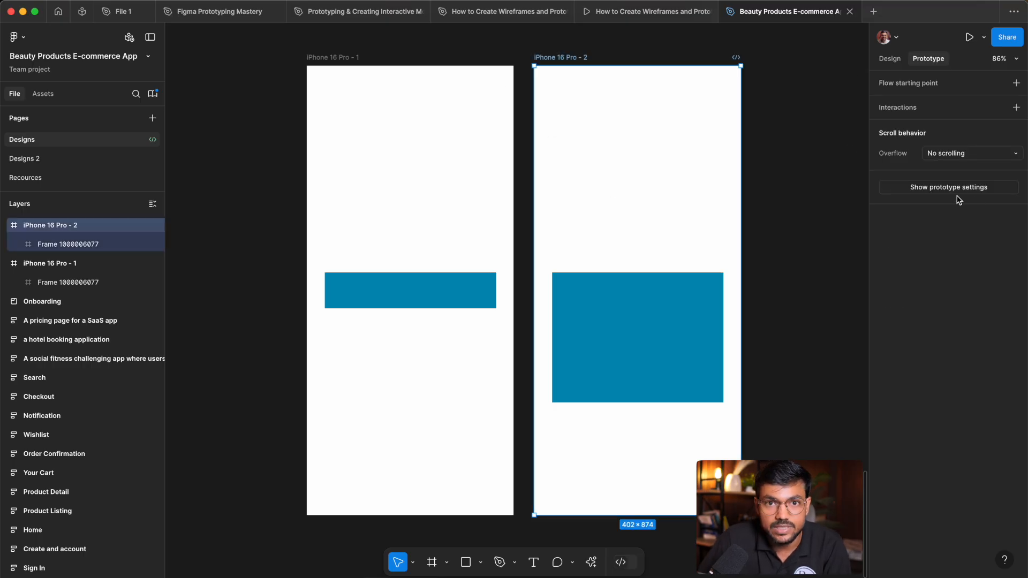
{"action": "left_click_drag", "start_coordinate": [867, 224], "coordinate": [784, 227]}
{"action": "left_click", "coordinate": [783, 227]}
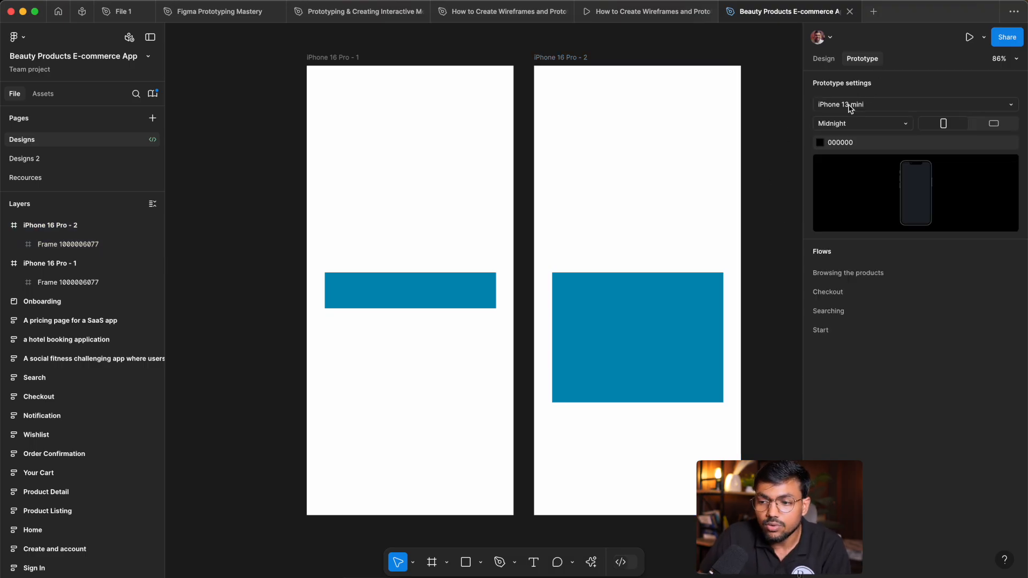
- Set the prototype device to iPhone 16 Pro
{"action": "left_click", "coordinate": [866, 105]}
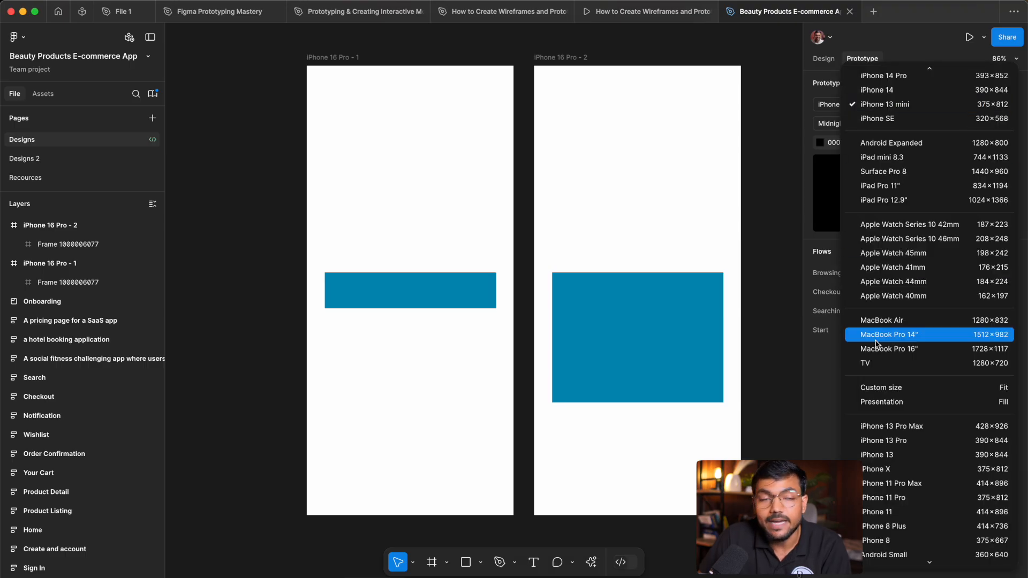
{"action": "scroll", "coordinate": [905, 374], "scroll_direction": "up", "scroll_amount": 5}
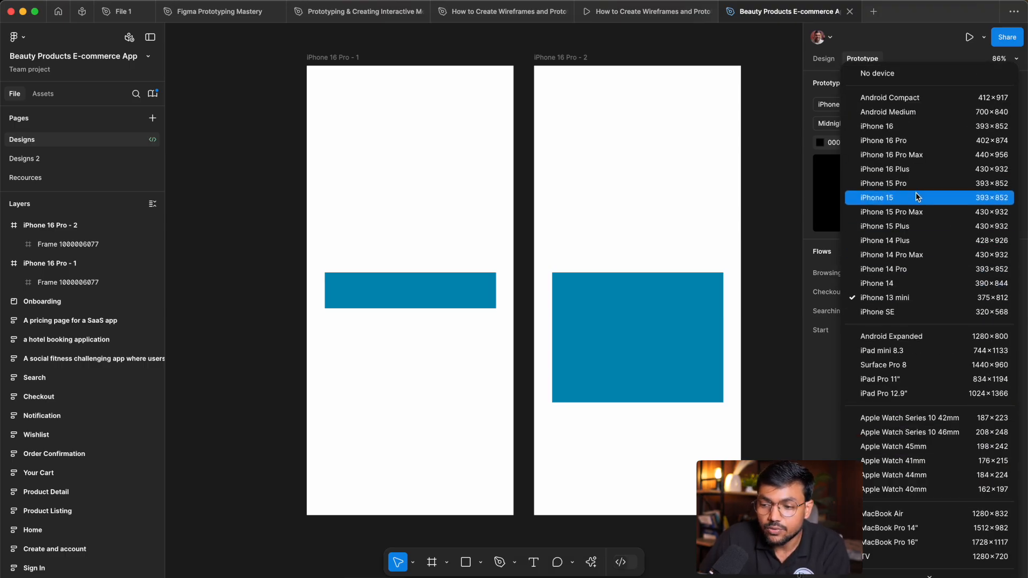
{"action": "left_click", "coordinate": [892, 141]}
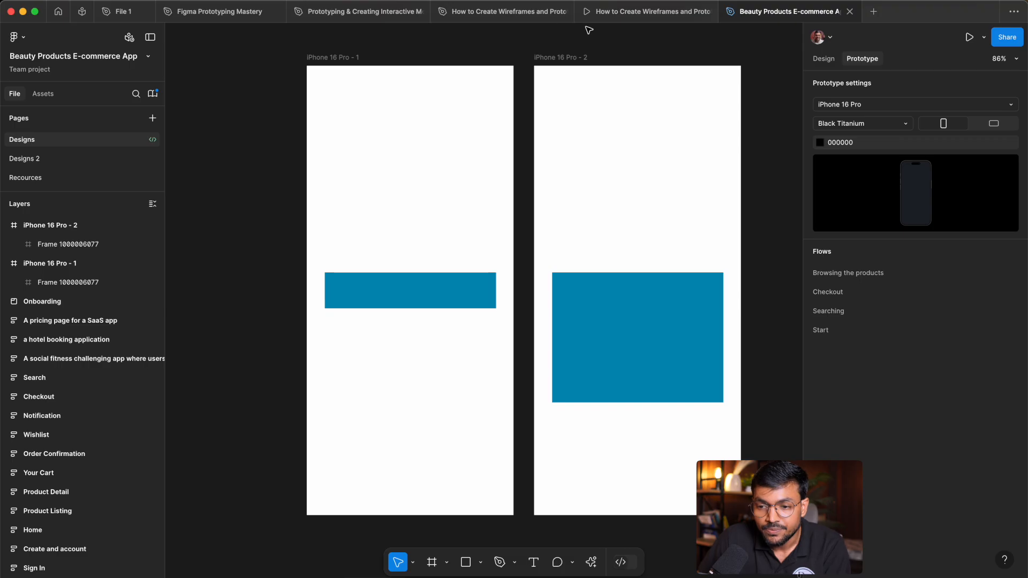
- Present the iPhone 16 Pro - 2 frame as a full prototype and return to the design file
{"action": "left_click", "coordinate": [565, 66]}
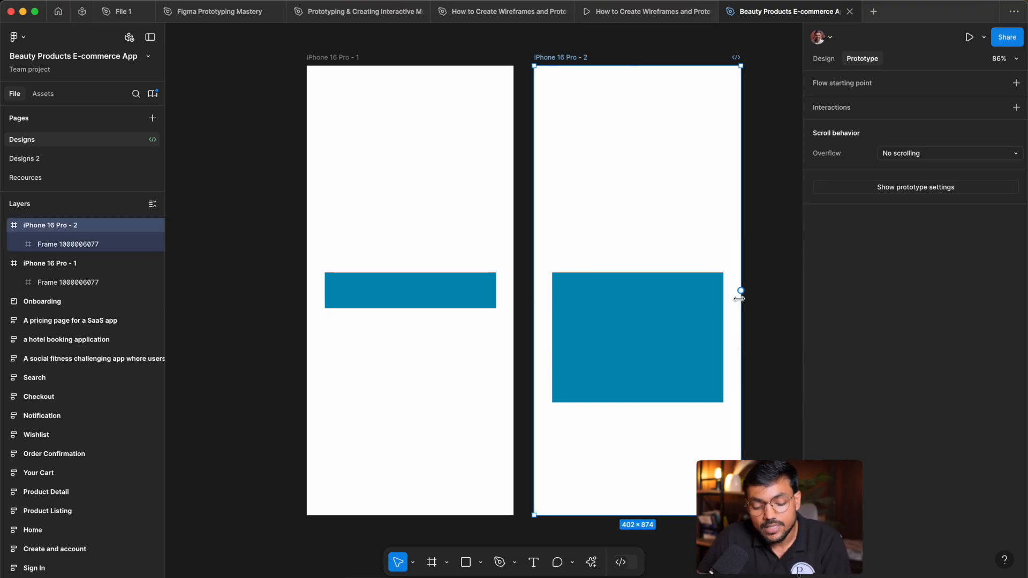
{"action": "left_click", "coordinate": [967, 47]}
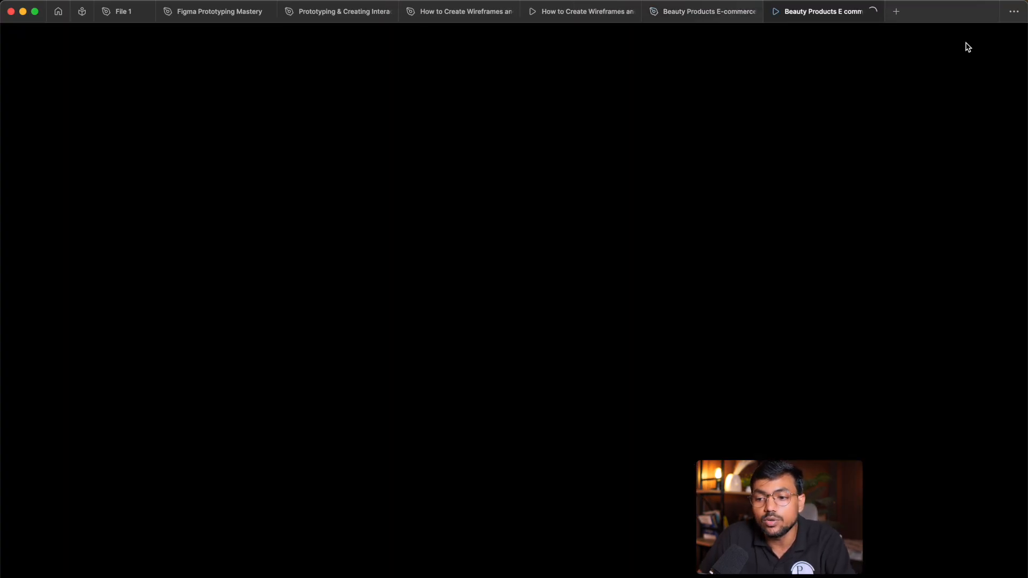
{"action": "left_click", "coordinate": [688, 20]}
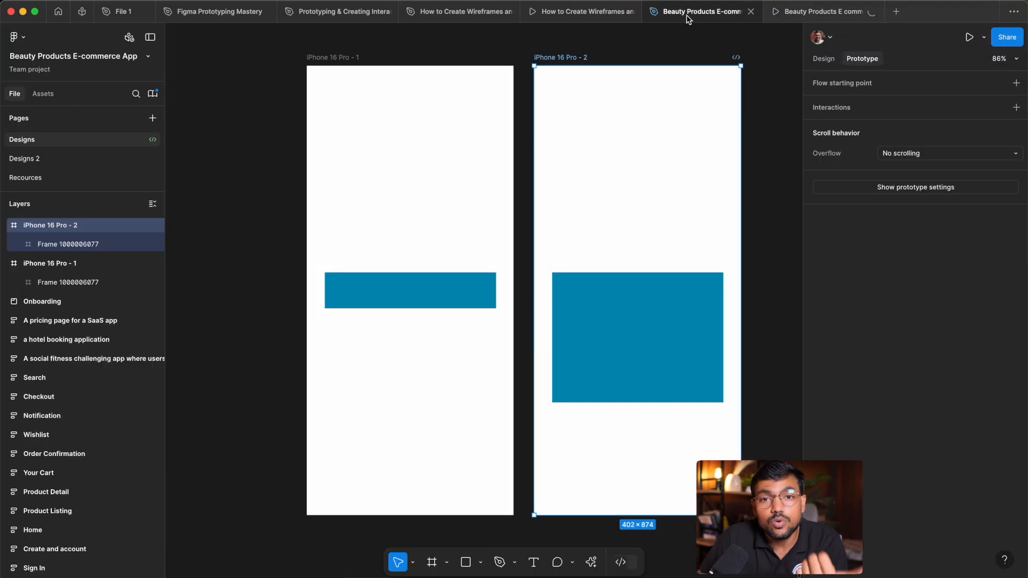
- Look over the Present and Preview options and open the inline prototype preview of iPhone 16 Pro - 2
{"action": "left_click", "coordinate": [983, 36]}
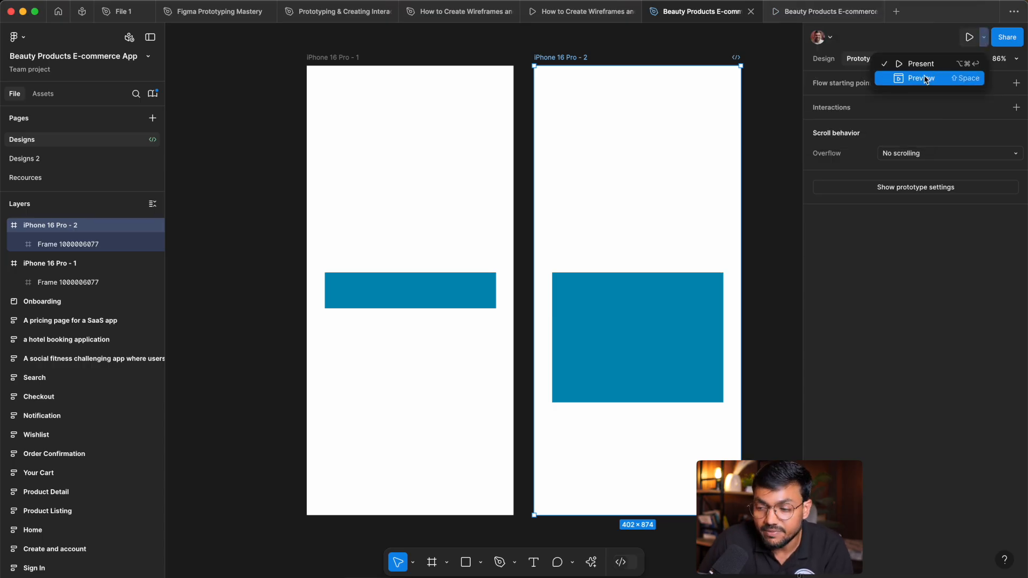
{"action": "left_click", "coordinate": [984, 41]}
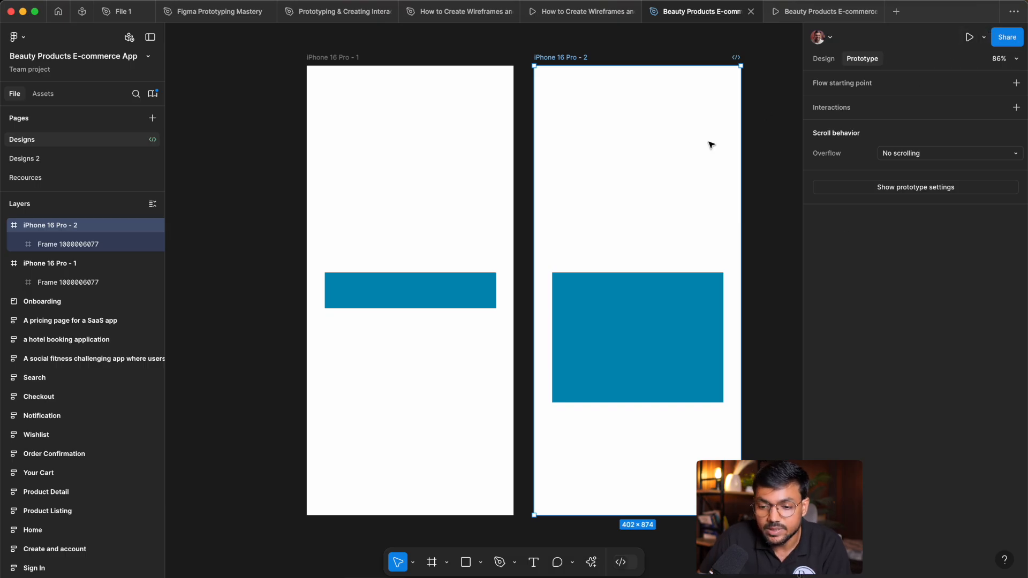
{"action": "key", "text": "shift+space"}
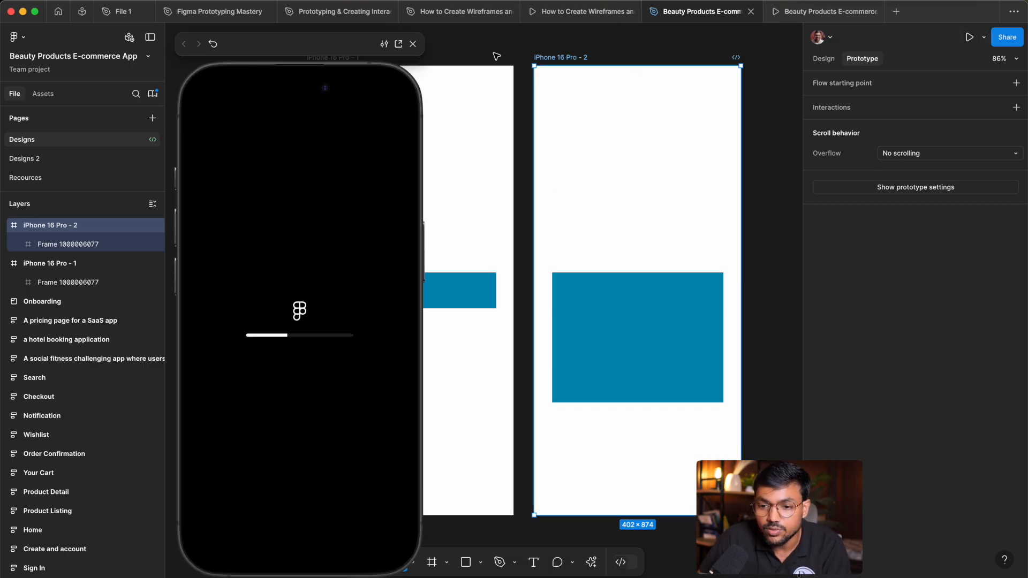
{"action": "mouse_move", "coordinate": [367, 56]}
{"action": "left_mouse_down"}
{"action": "mouse_move", "coordinate": [587, 49]}
{"action": "mouse_move", "coordinate": [361, 49]}
{"action": "left_mouse_up"}
- Shrink the height of the blue rectangle in iPhone 16 Pro - 2 to test the live preview, and undo the resize
{"action": "left_click", "coordinate": [621, 305]}
{"action": "left_click_drag", "start_coordinate": [666, 402], "coordinate": [665, 315]}
{"action": "key", "text": "ctrl+z"}
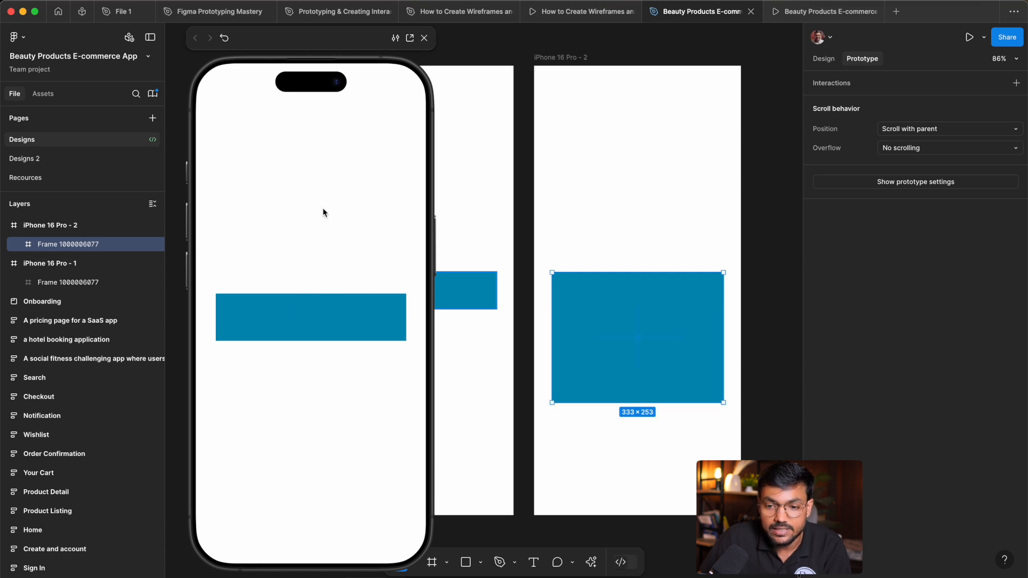
- Move the prototype preview over the two frames, close it and clear the selection
{"action": "left_click_drag", "start_coordinate": [300, 30], "coordinate": [528, 26]}
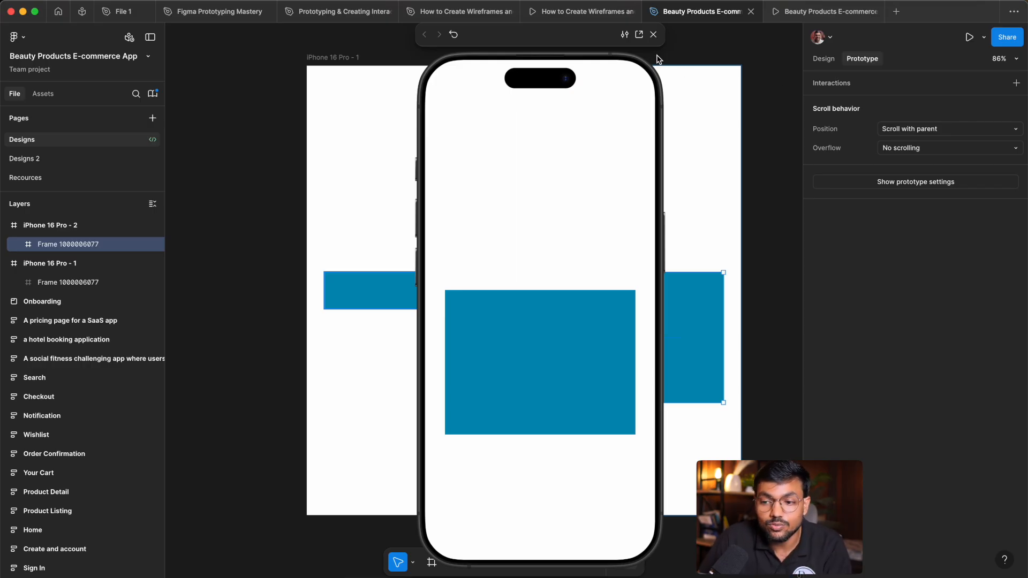
{"action": "left_click", "coordinate": [653, 35]}
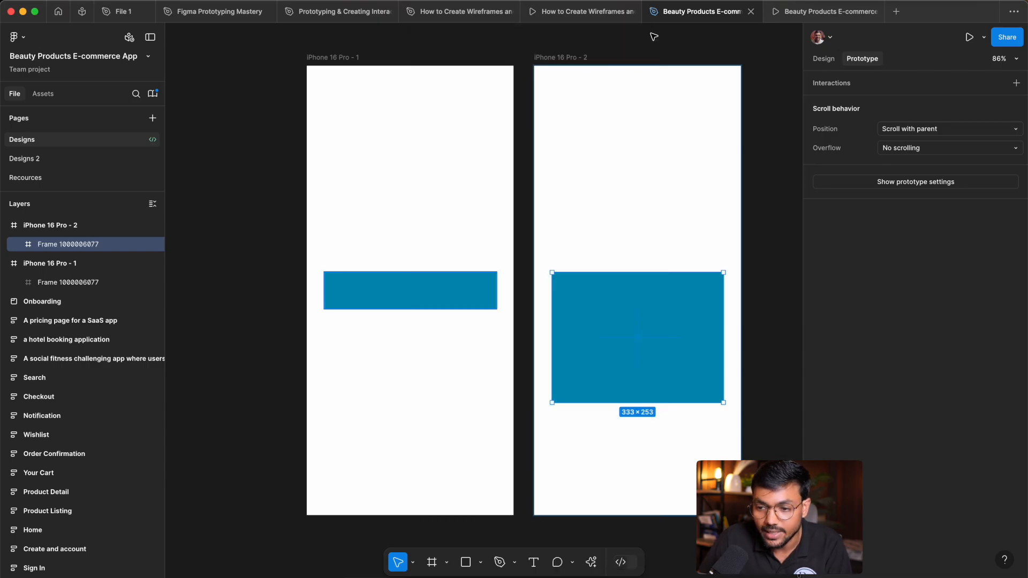
{"action": "scroll", "coordinate": [725, 121], "scroll_direction": "right", "scroll_amount": 5}
{"action": "left_click", "coordinate": [677, 134]}
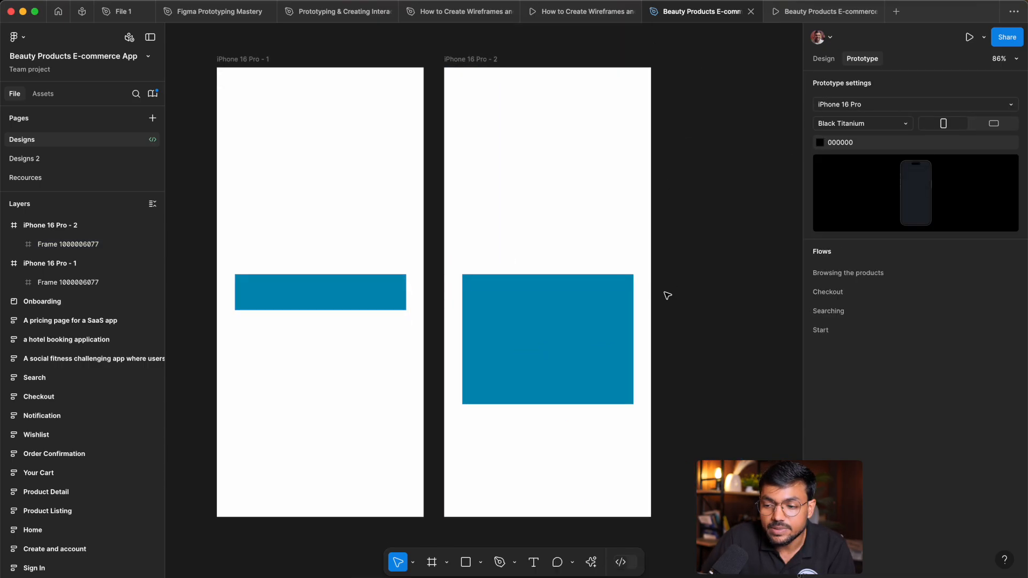
- Compare the prototype options of the blue rectangles with those of the two iPhone 16 Pro frames
{"action": "left_click", "coordinate": [378, 291]}
{"action": "left_click", "coordinate": [580, 344]}
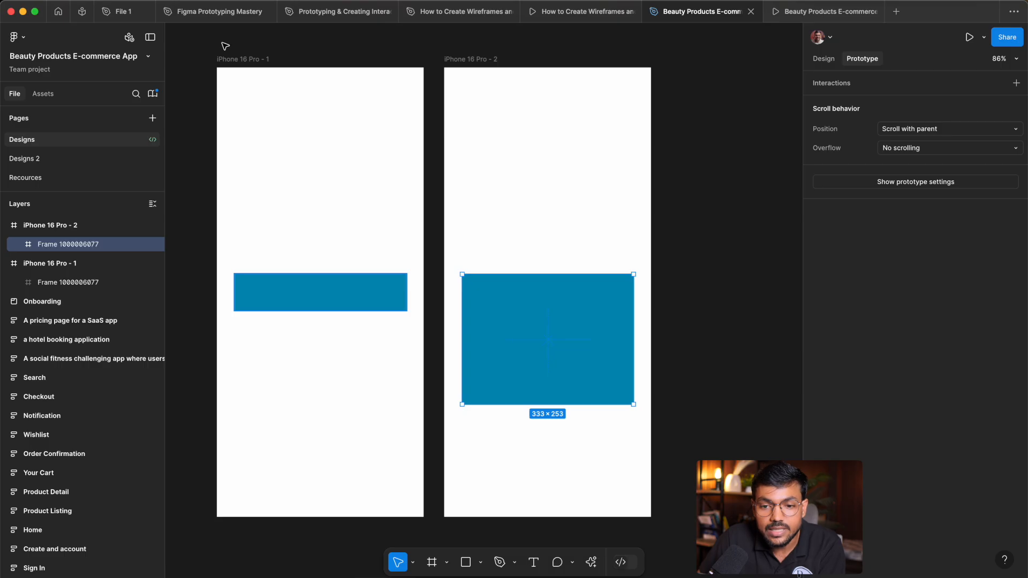
{"action": "left_click", "coordinate": [235, 60]}
{"action": "left_click", "coordinate": [485, 59]}
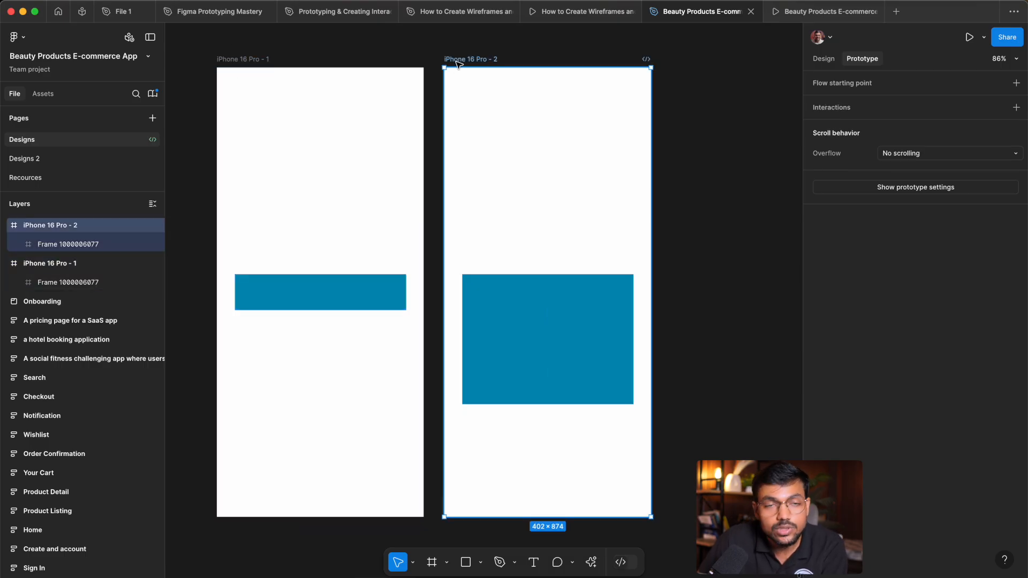
{"action": "left_click", "coordinate": [614, 332]}
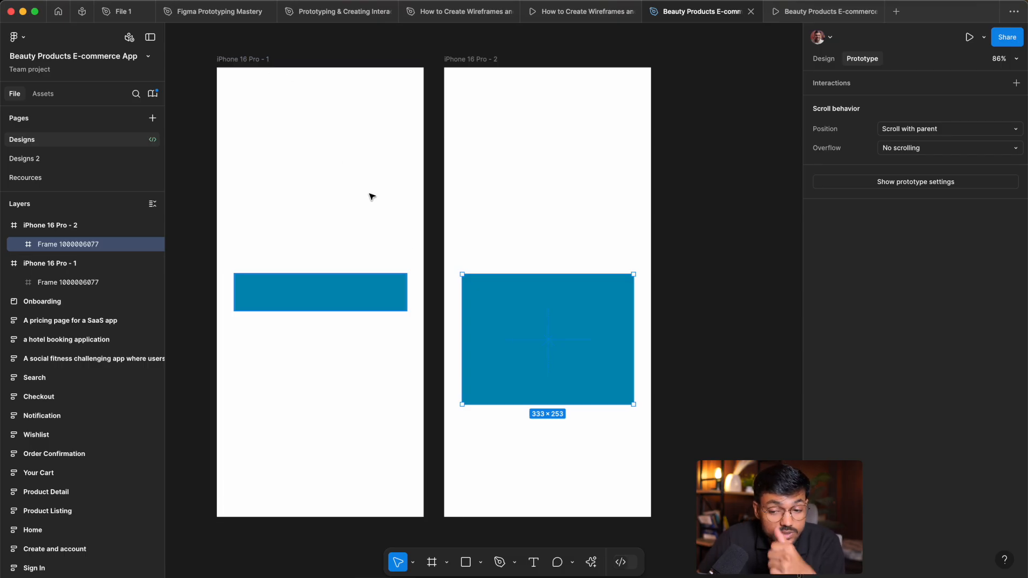
- Connect the blue rectangle in iPhone 16 Pro - 1 to the iPhone 16 Pro - 2 frame with an on-tap Navigate to interaction
{"action": "left_click", "coordinate": [355, 304]}
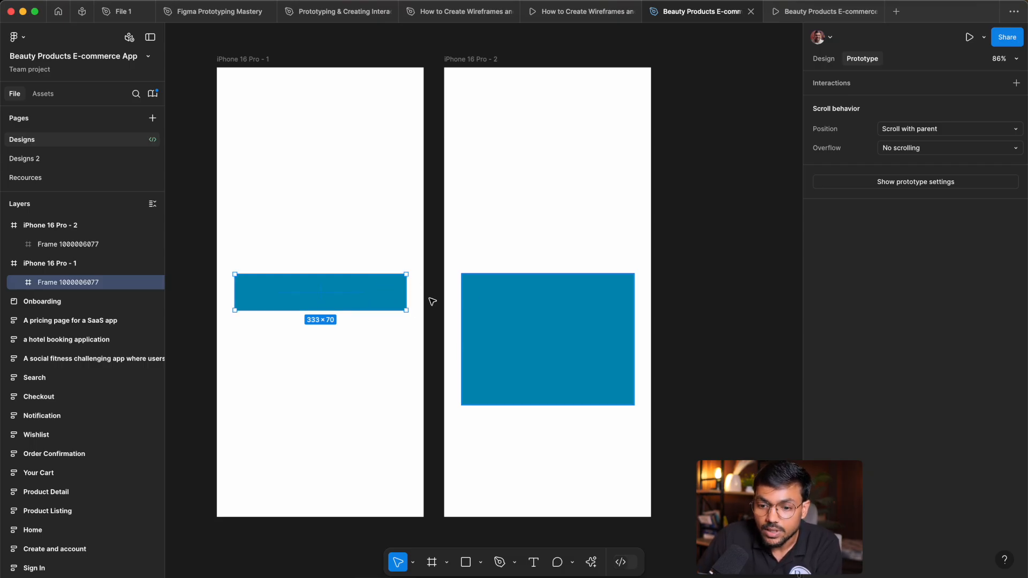
{"action": "key", "text": "Escape"}
{"action": "left_click", "coordinate": [334, 308]}
{"action": "left_click", "coordinate": [378, 229]}
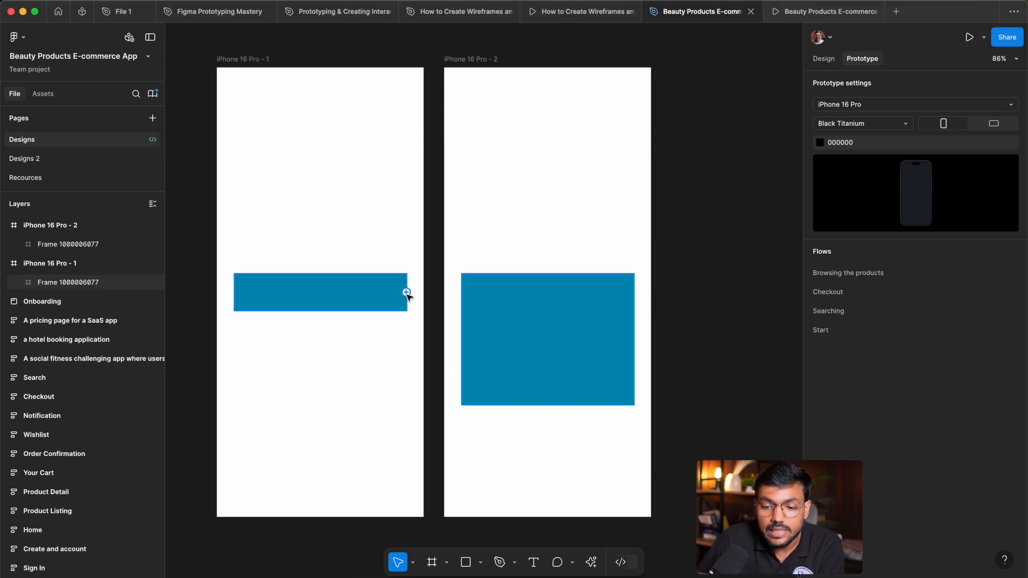
{"action": "left_click_drag", "start_coordinate": [407, 292], "coordinate": [489, 303]}
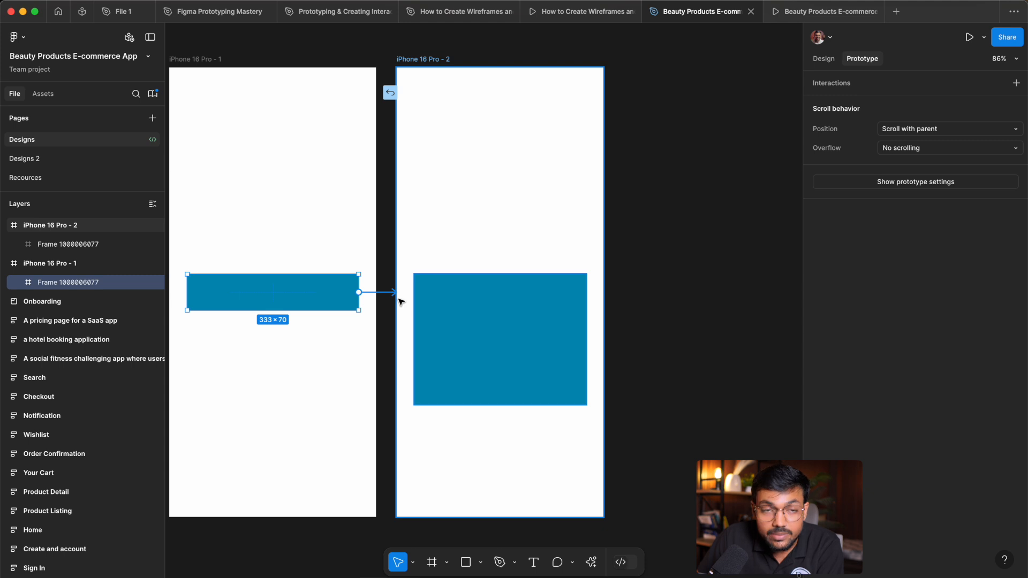
{"action": "left_click_drag", "start_coordinate": [422, 171], "coordinate": [468, 222]}
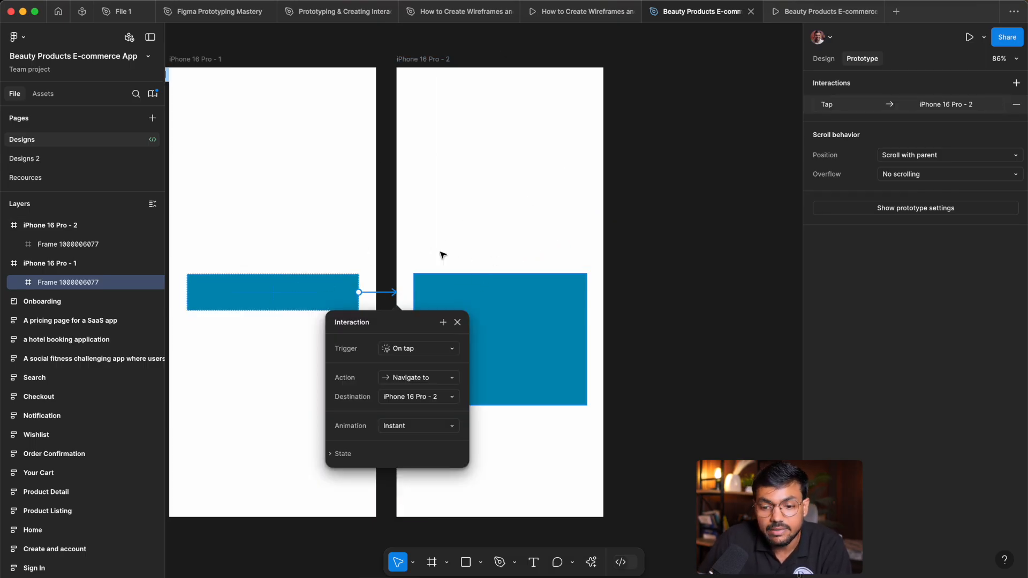
{"action": "scroll", "coordinate": [332, 287], "scroll_direction": "left", "scroll_amount": 5}
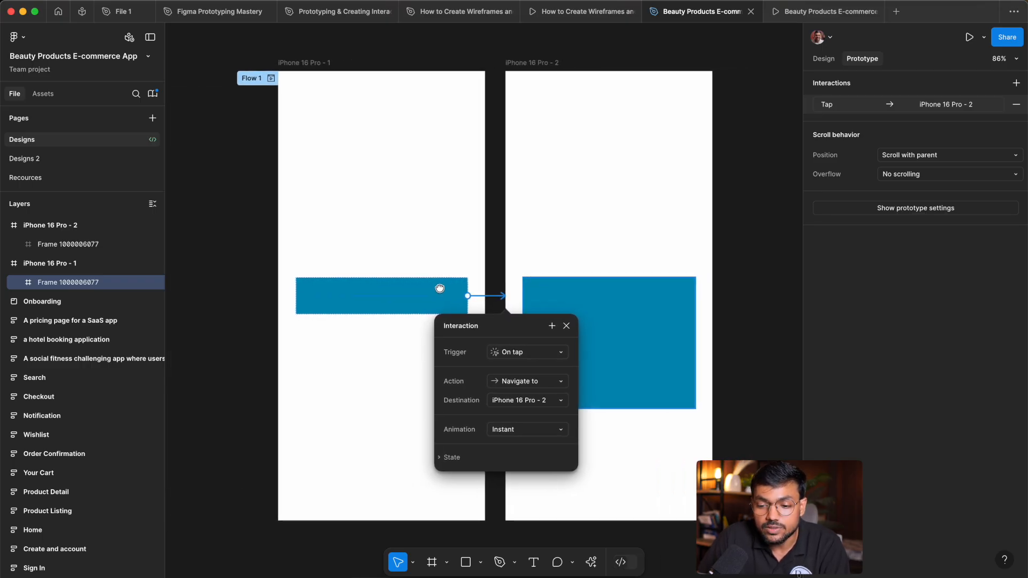
- Check the interactions of the iPhone 16 Pro - 2 frame and both rectangles, and undo a trial change at the first rectangle's lower edge
{"action": "left_click", "coordinate": [513, 83]}
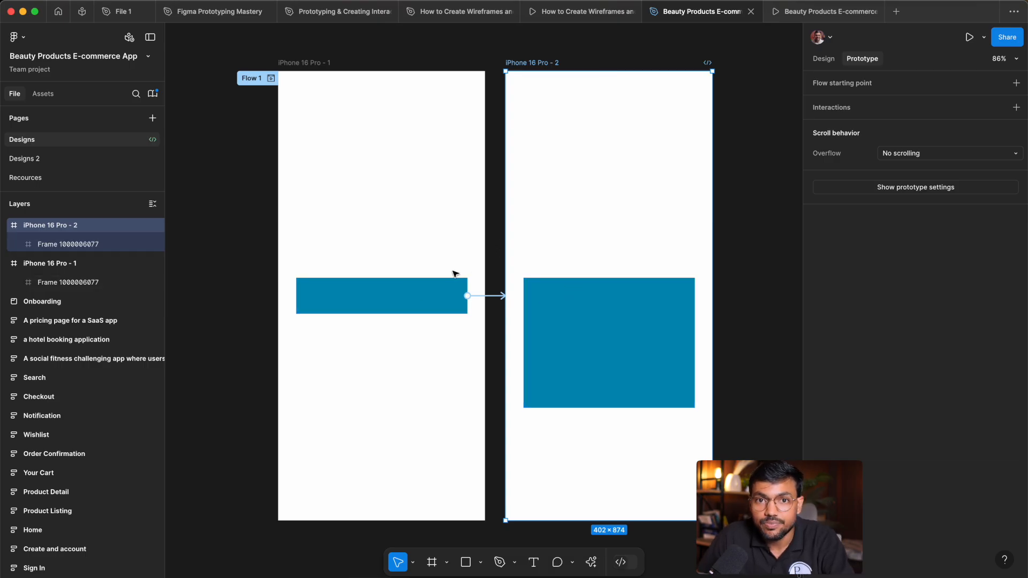
{"action": "left_click", "coordinate": [600, 320]}
{"action": "left_click", "coordinate": [369, 292]}
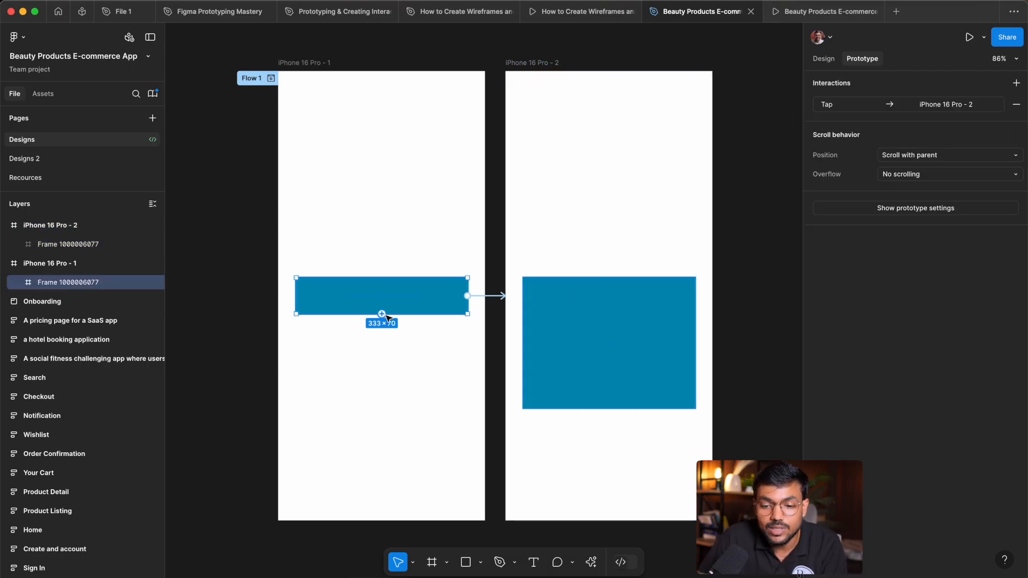
{"action": "left_click_drag", "start_coordinate": [402, 314], "coordinate": [388, 415]}
{"action": "key", "text": "super+z"}
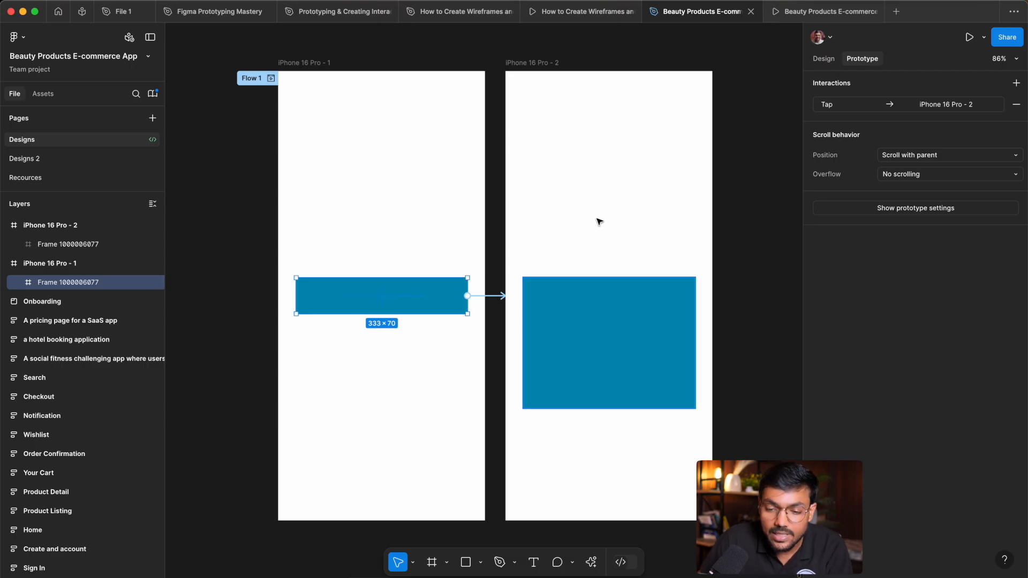
- Open the details of the connection between the two frames and look at its State options
{"action": "scroll", "coordinate": [589, 220], "scroll_direction": "right", "scroll_amount": 2}
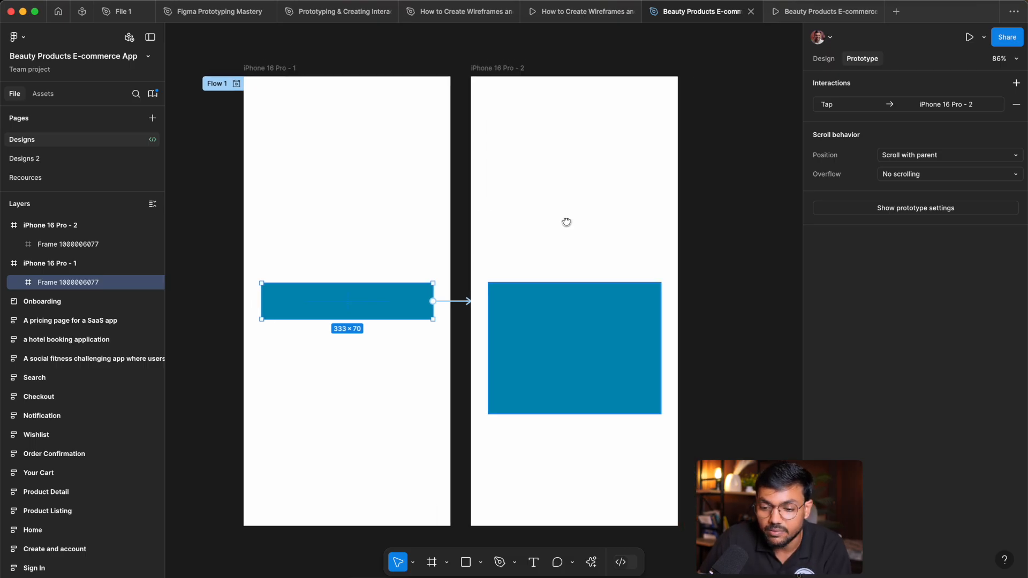
{"action": "left_click", "coordinate": [466, 302]}
{"action": "left_click_drag", "start_coordinate": [479, 335], "coordinate": [570, 221]}
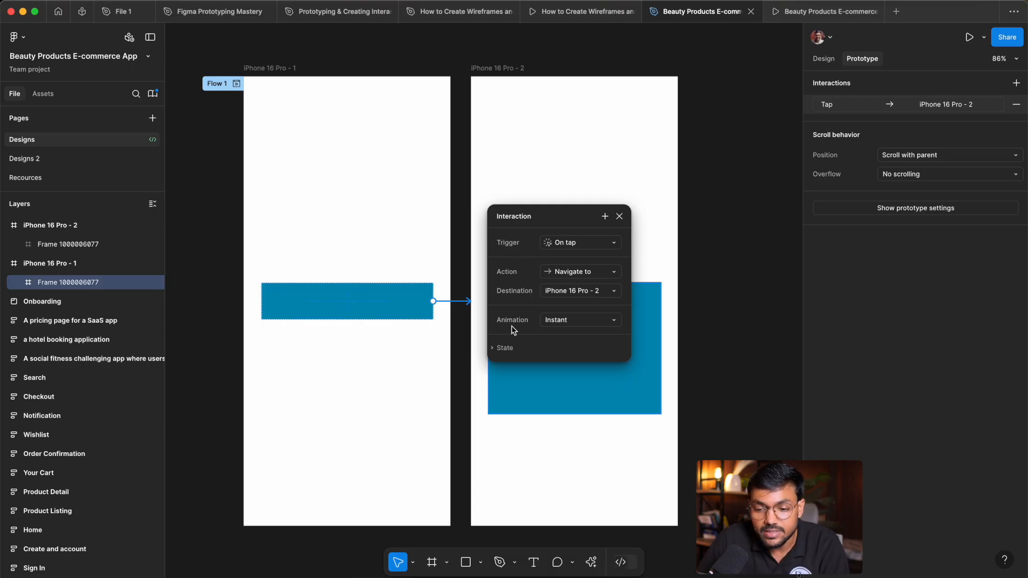
{"action": "left_click", "coordinate": [502, 351]}
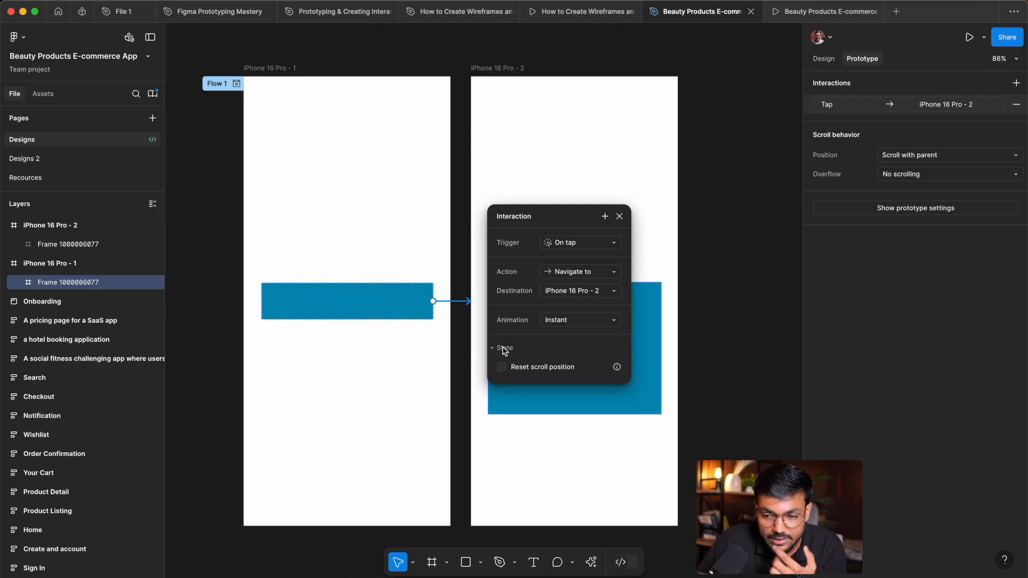
{"action": "left_click", "coordinate": [502, 348]}
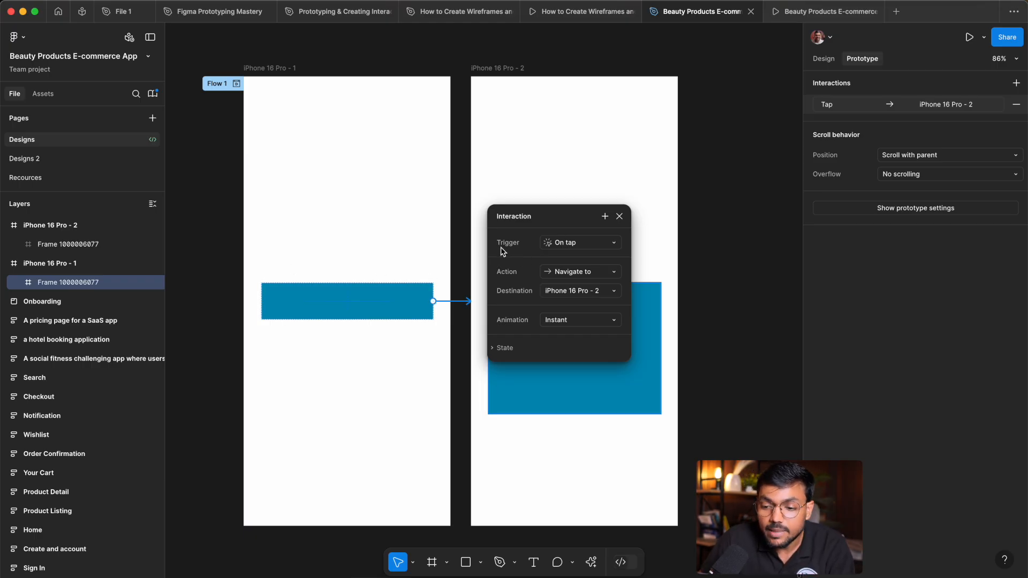
- Review the available triggers of the interaction and keep On tap
{"action": "left_click", "coordinate": [589, 243]}
{"action": "left_click", "coordinate": [591, 245]}
{"action": "left_click", "coordinate": [589, 244]}
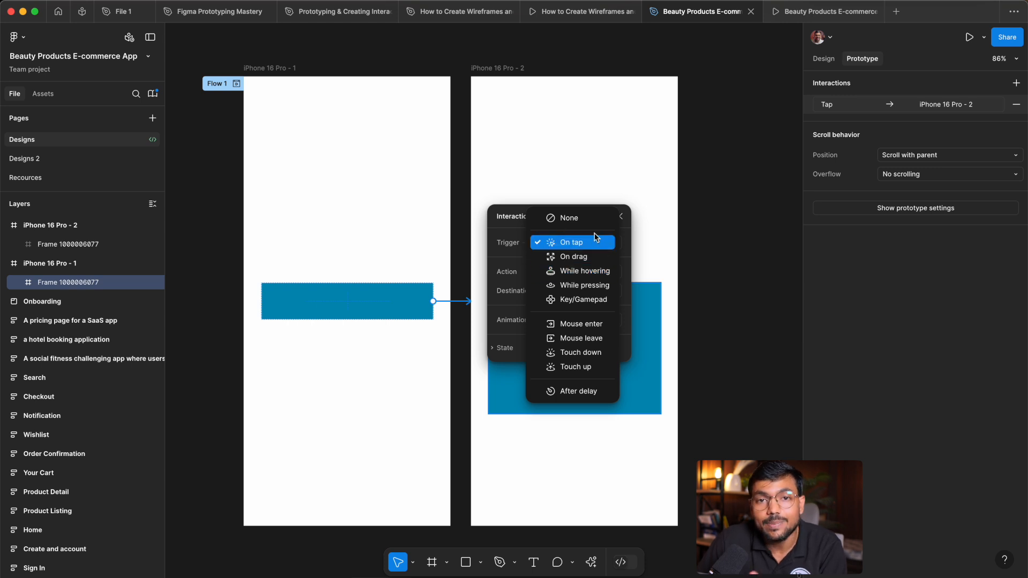
{"action": "left_click", "coordinate": [582, 246]}
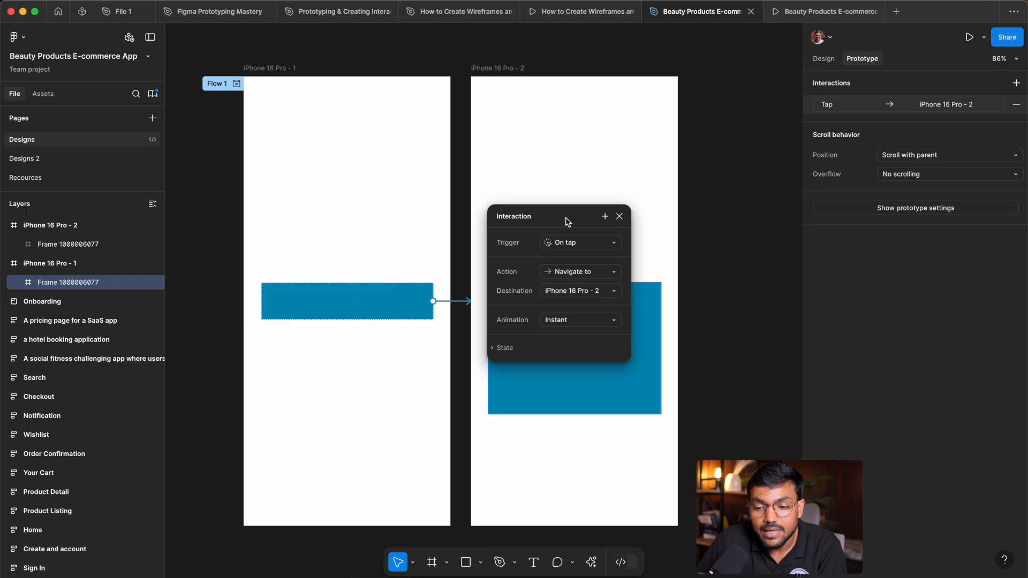
- Reopen the connection's interaction details over iPhone 16 Pro - 2, try the None action and restore Navigate to
{"action": "left_click_drag", "start_coordinate": [791, 128], "coordinate": [777, 70]}
{"action": "left_click", "coordinate": [438, 301]}
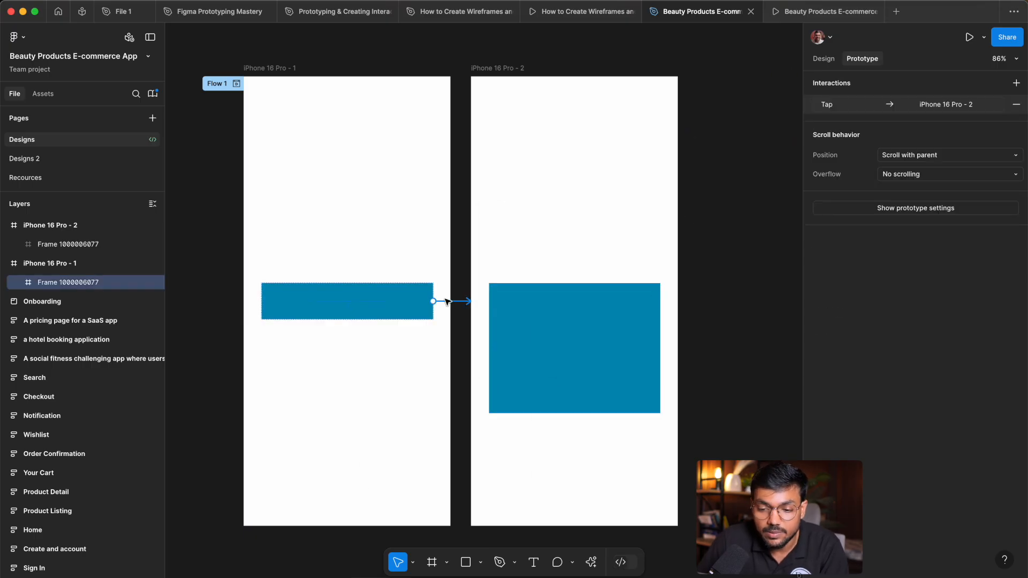
{"action": "left_click_drag", "start_coordinate": [459, 336], "coordinate": [613, 156]}
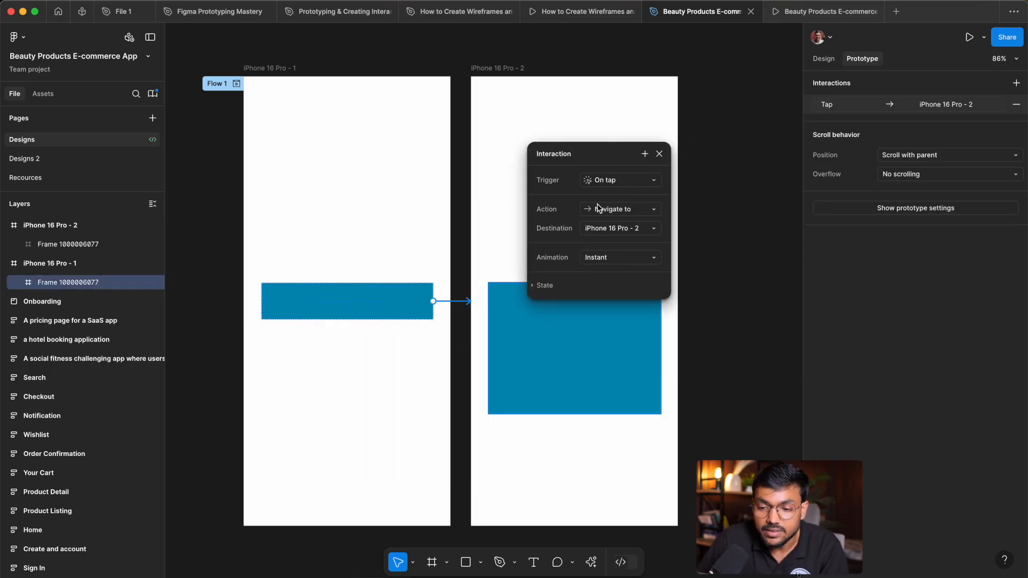
{"action": "left_click", "coordinate": [599, 208]}
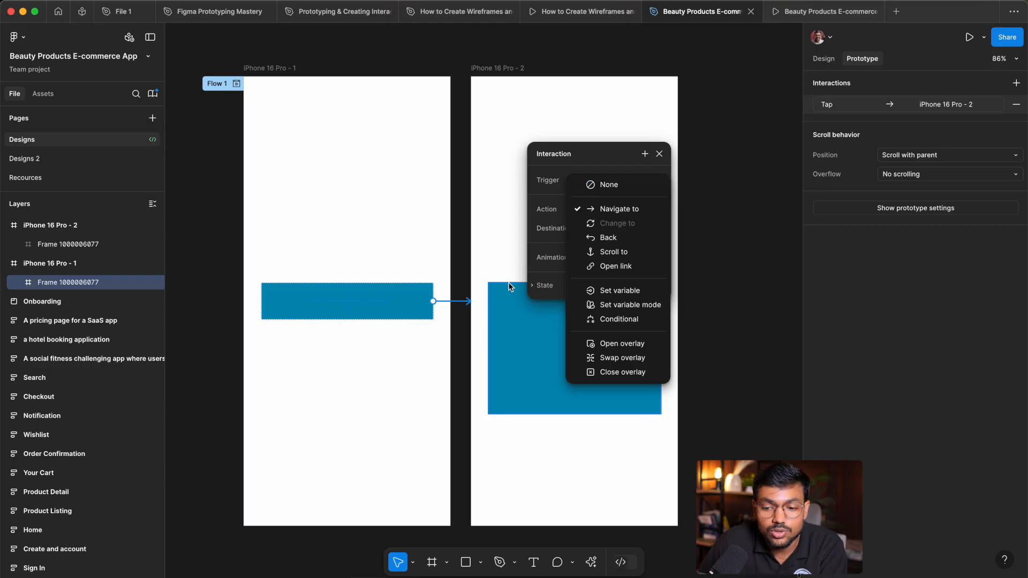
{"action": "left_click", "coordinate": [618, 186]}
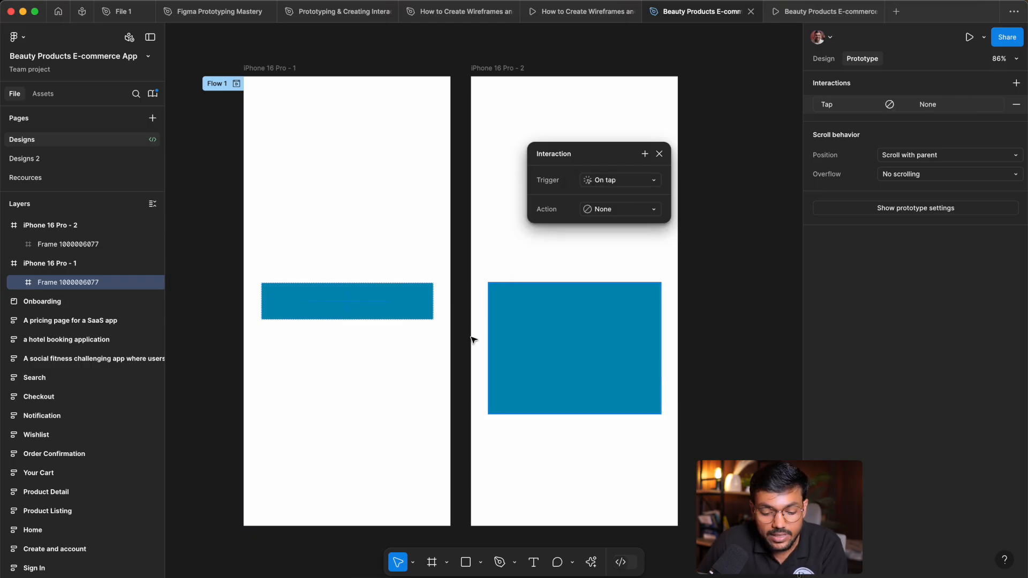
{"action": "left_click", "coordinate": [483, 334]}
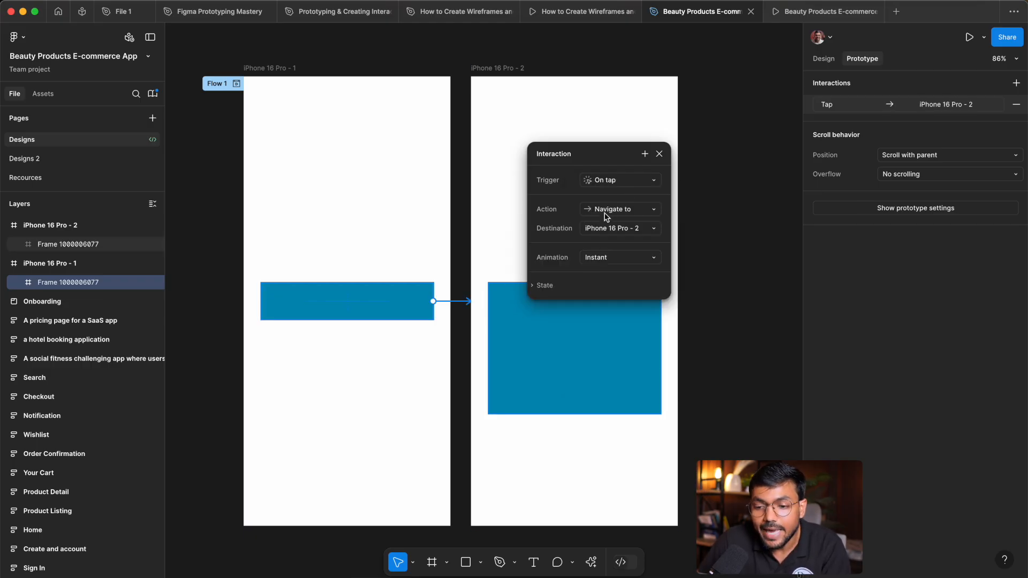
- Set the interaction's action to Back and check which triggers it allows
{"action": "left_click", "coordinate": [607, 213]}
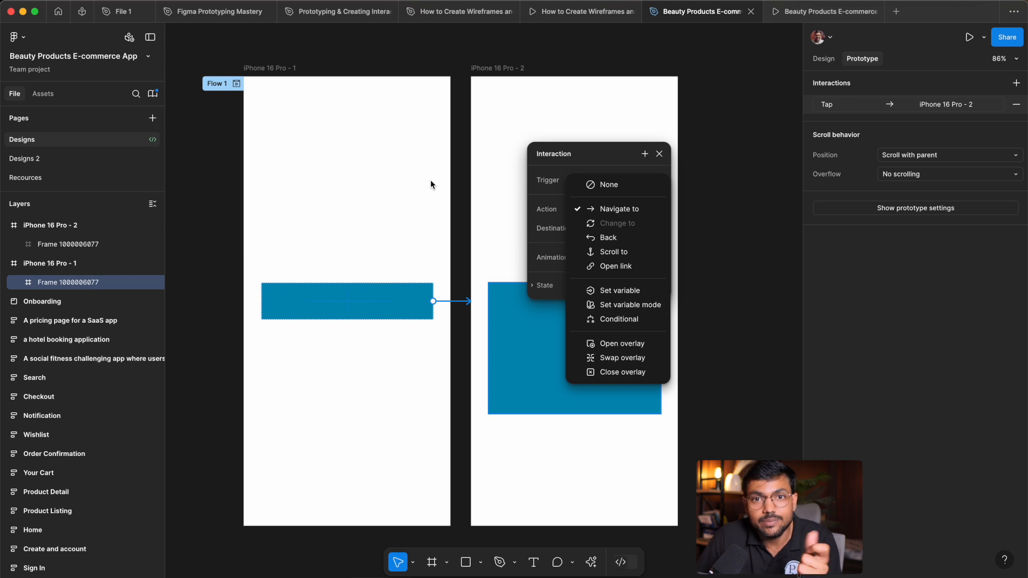
{"action": "left_click", "coordinate": [596, 238]}
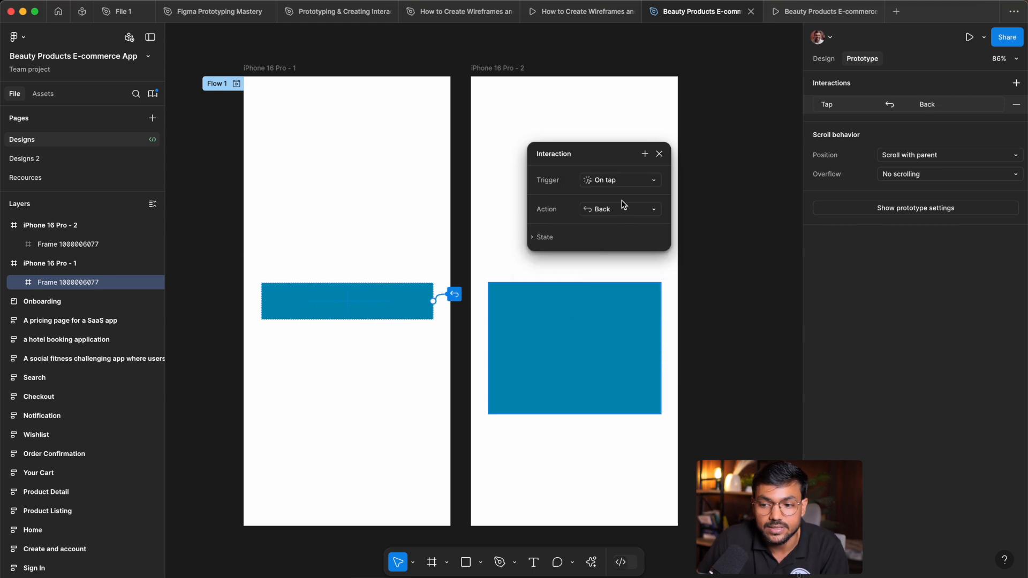
{"action": "left_click", "coordinate": [620, 180]}
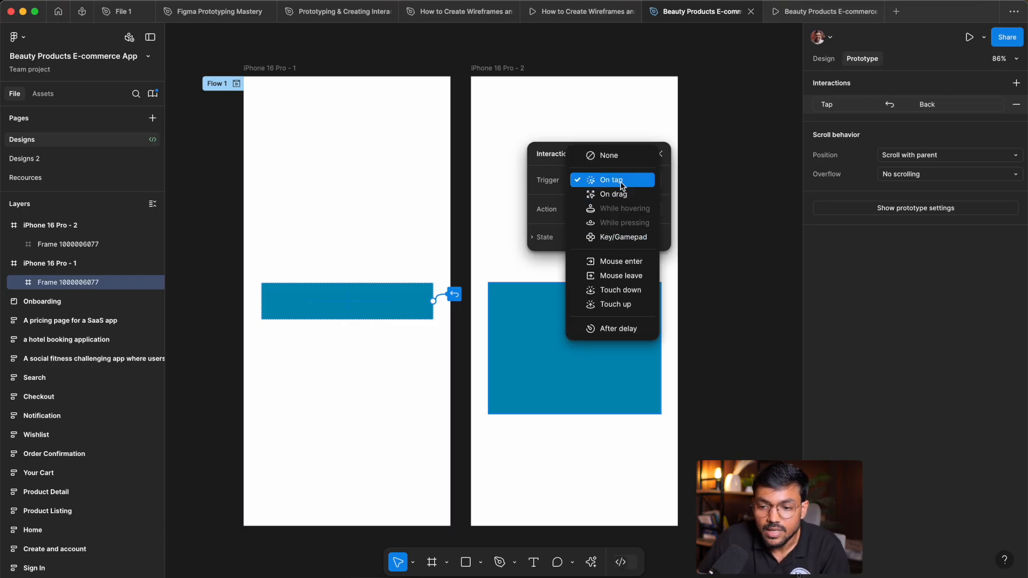
{"action": "left_click", "coordinate": [559, 209]}
- Change the tap interaction's action to Scroll to and check its destination choices
{"action": "left_click", "coordinate": [609, 215]}
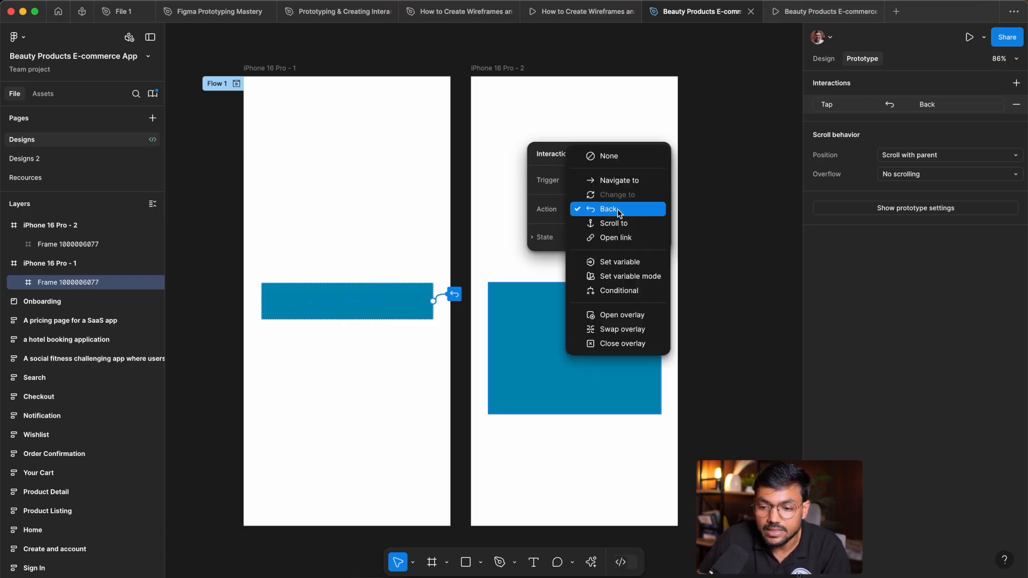
{"action": "left_click", "coordinate": [636, 224]}
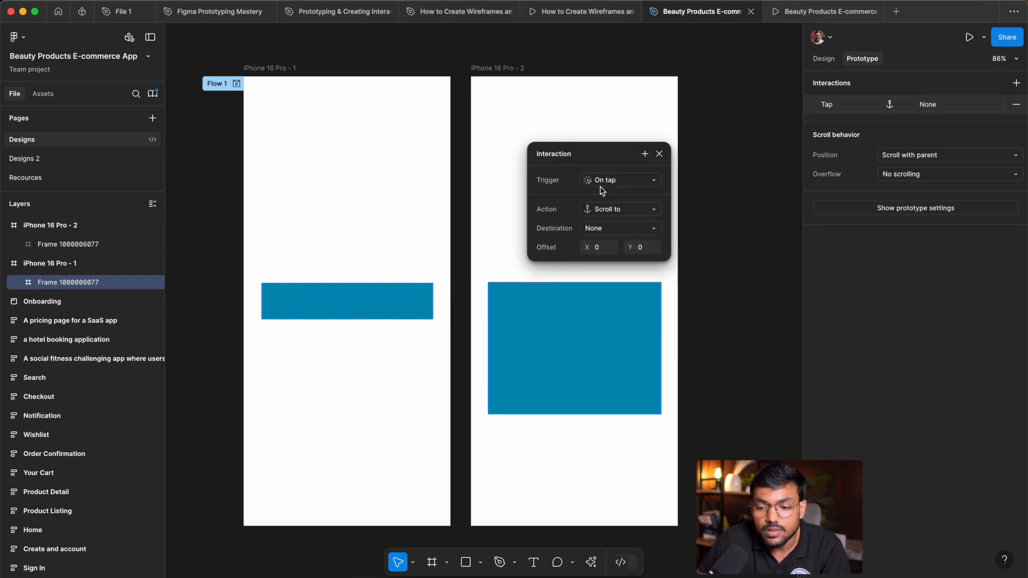
{"action": "left_click", "coordinate": [615, 229]}
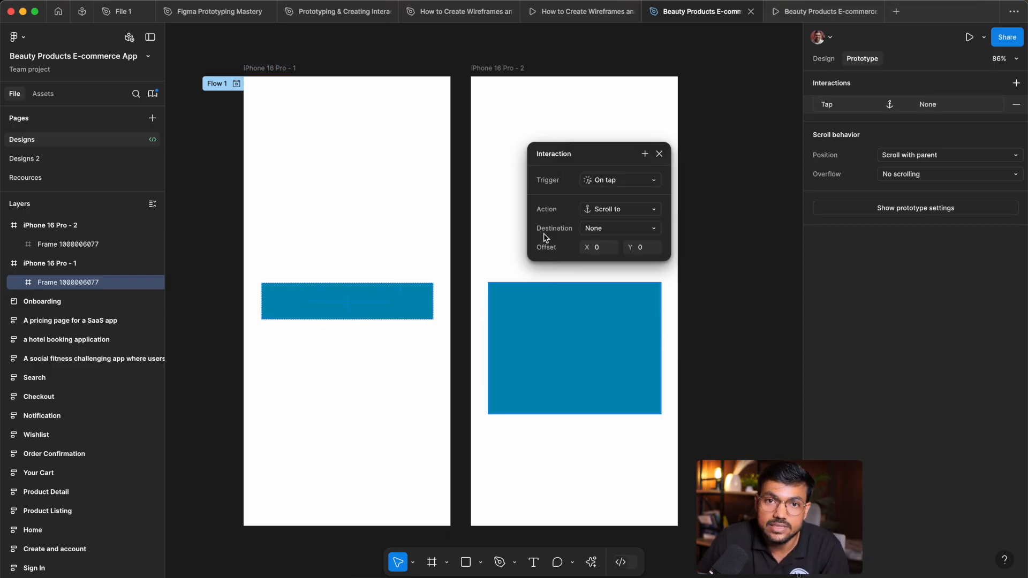
- Add a second connection from the iPhone 16 Pro - 1 rectangle to iPhone 16 Pro - 2 and try the Scroll to action on it
{"action": "left_click", "coordinate": [433, 303]}
{"action": "left_click_drag", "start_coordinate": [434, 303], "coordinate": [557, 314]}
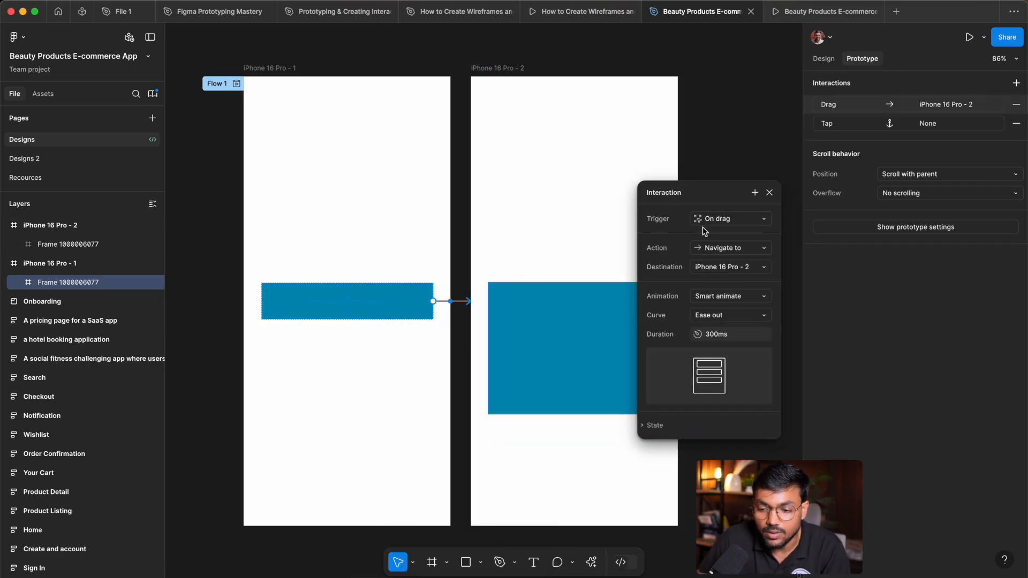
{"action": "left_click", "coordinate": [730, 250]}
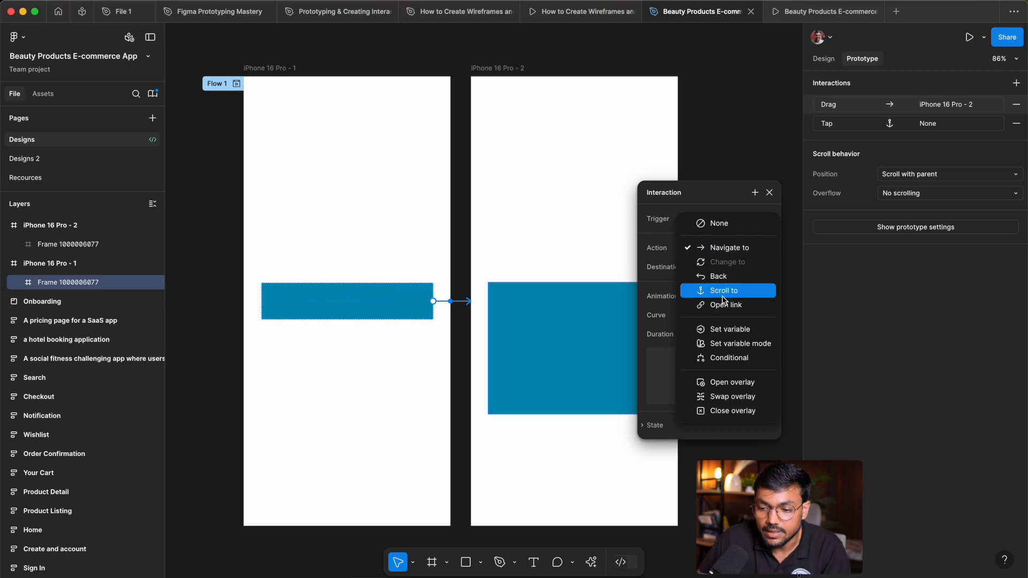
{"action": "left_click", "coordinate": [722, 292]}
{"action": "left_click", "coordinate": [750, 270]}
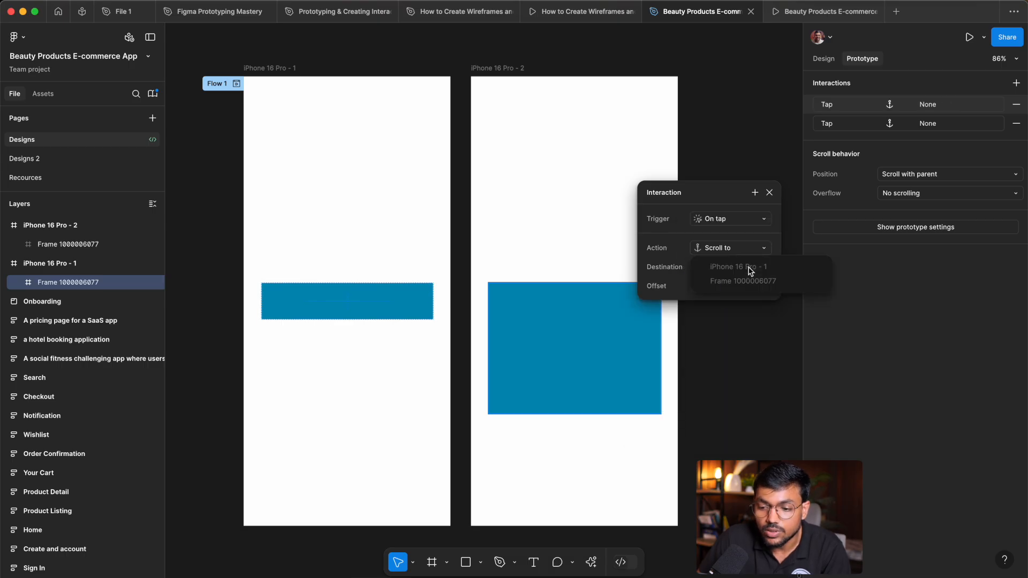
{"action": "left_click", "coordinate": [654, 210]}
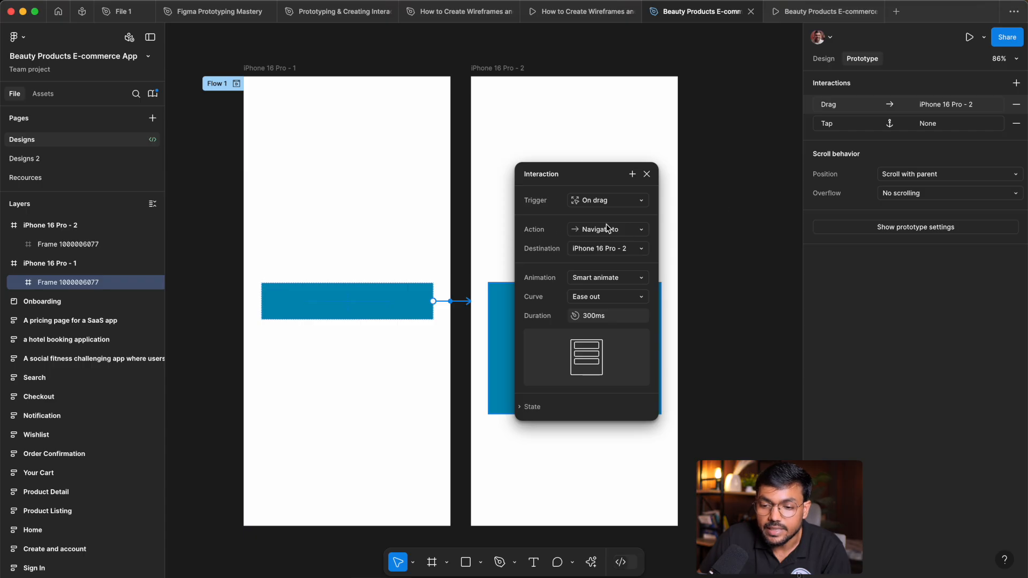
- Try the Open link action on the second interaction and return the action to Navigate to
{"action": "left_click", "coordinate": [603, 234]}
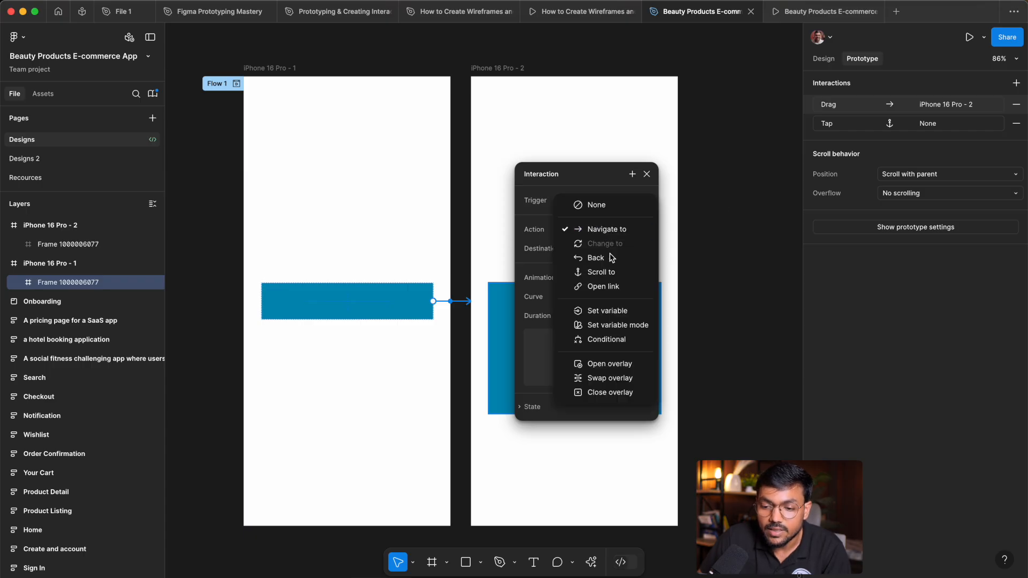
{"action": "left_click", "coordinate": [621, 288]}
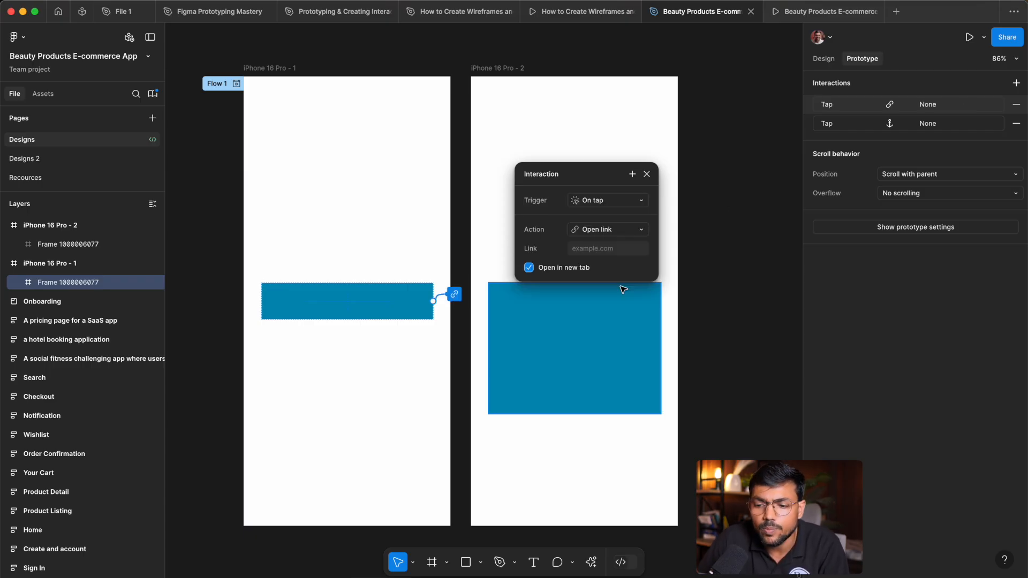
{"action": "left_click", "coordinate": [623, 227]}
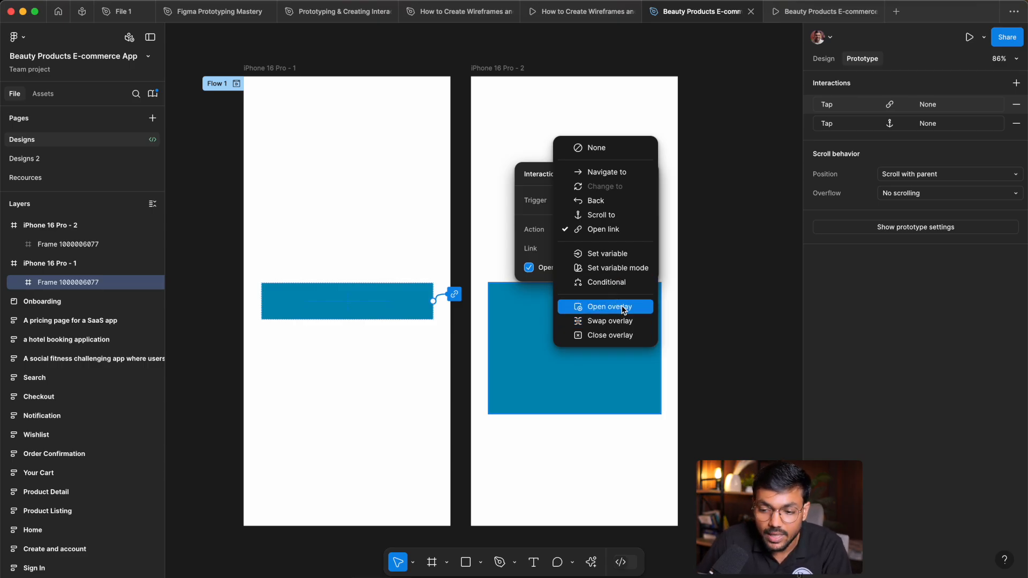
{"action": "left_click", "coordinate": [625, 172]}
- Look over the extra actions that can be added to the interaction and open its list of destinations
{"action": "left_click", "coordinate": [632, 174]}
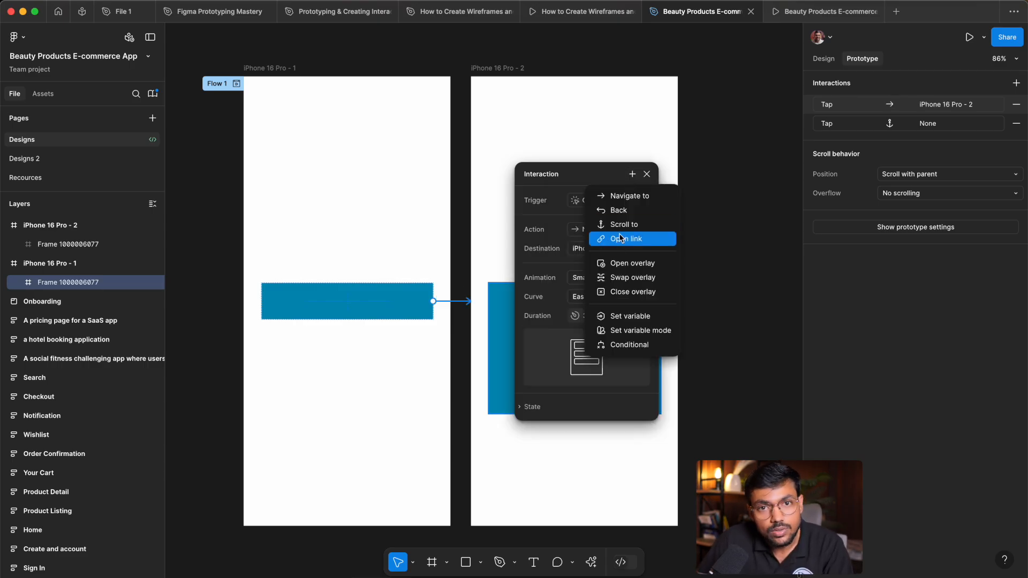
{"action": "left_click", "coordinate": [493, 223]}
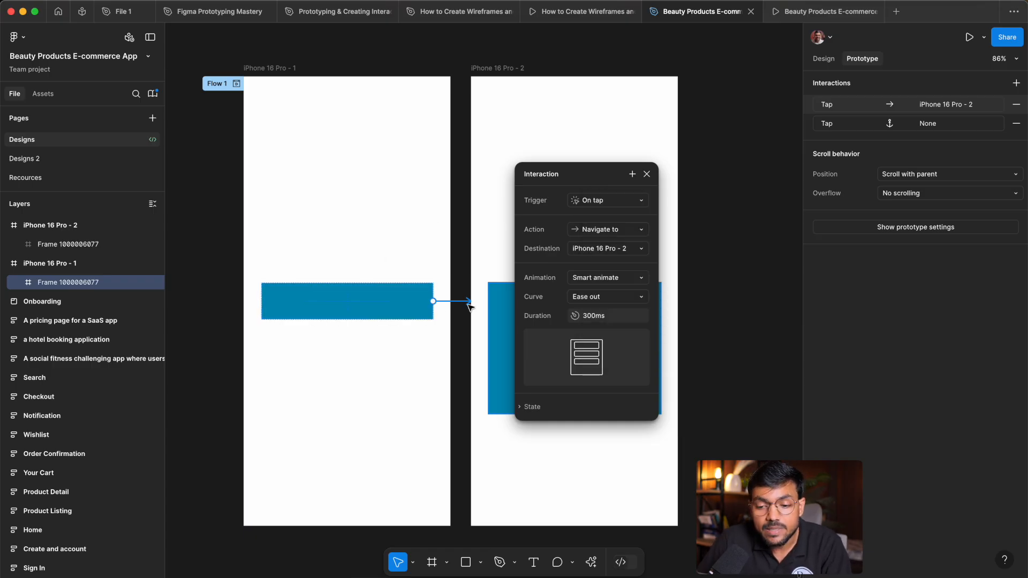
{"action": "left_click", "coordinate": [605, 250]}
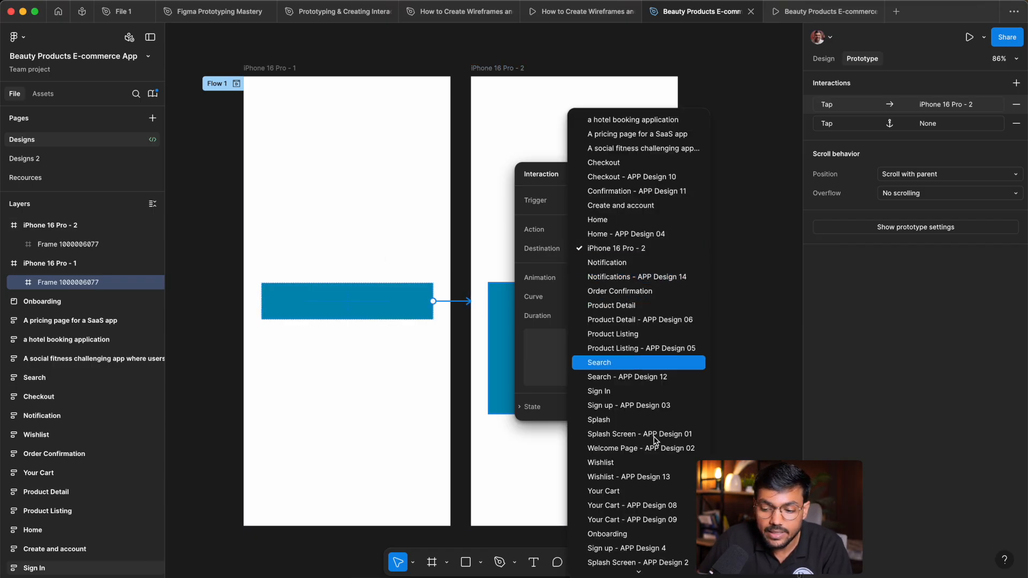
- Review the first tap interaction's destination and animation choices, keeping iPhone 16 Pro - 2 and Smart animate
{"action": "left_click", "coordinate": [598, 249]}
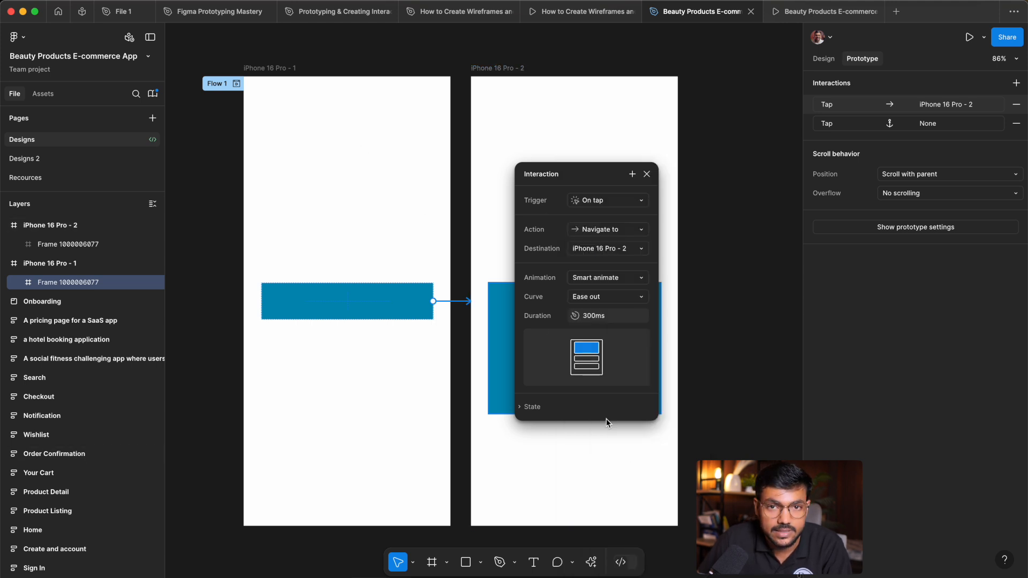
{"action": "left_click", "coordinate": [588, 279]}
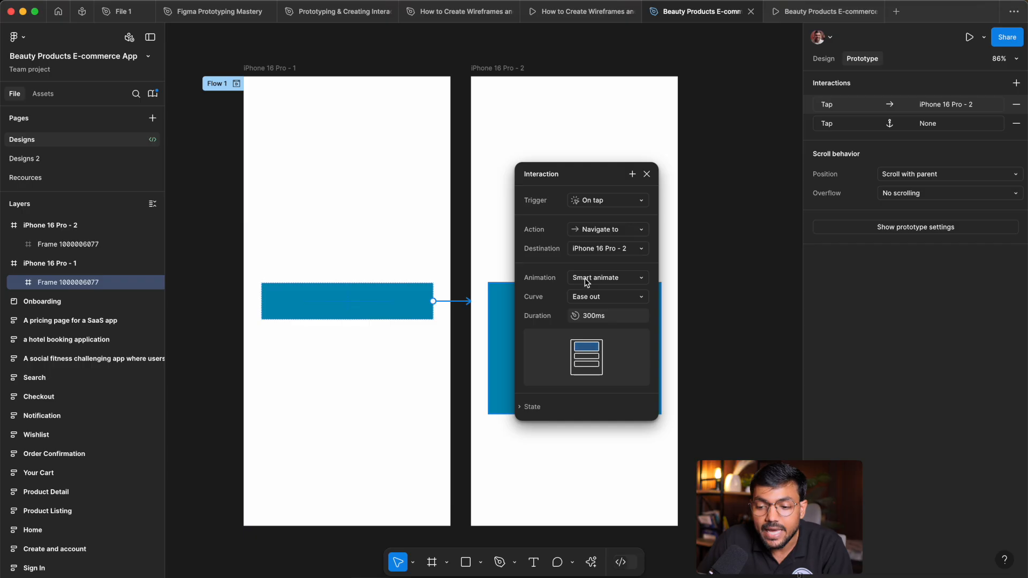
{"action": "left_click", "coordinate": [580, 280]}
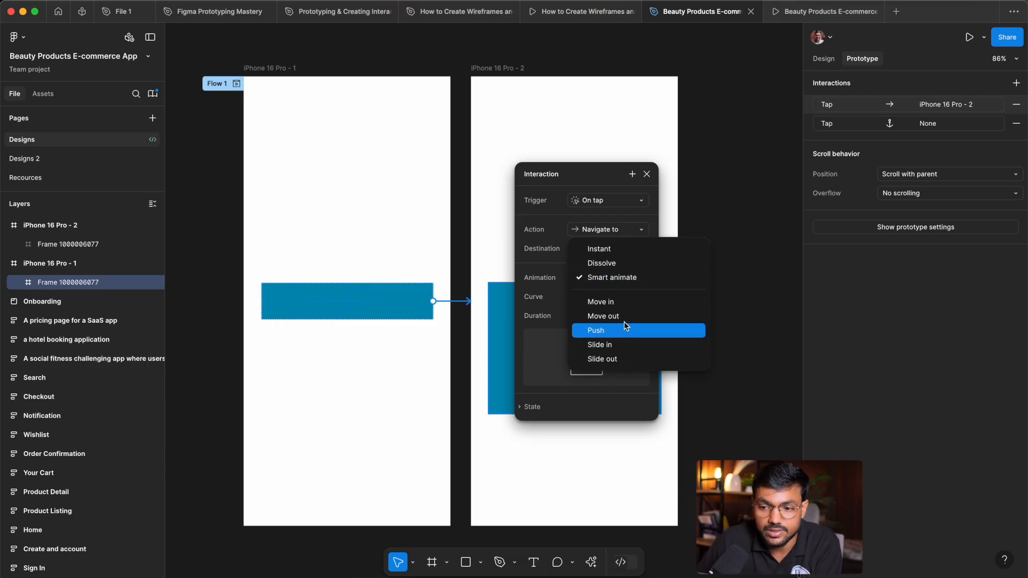
{"action": "left_click", "coordinate": [605, 278]}
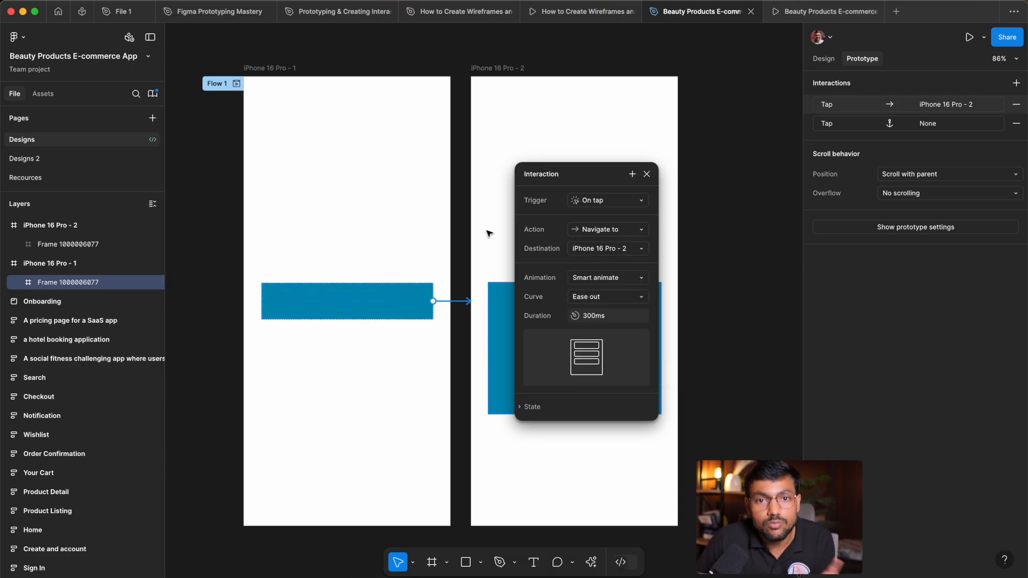
- Try a Custom bezier curve of 0, 0, 0.17, 1 on the Smart animate transition
{"action": "left_click", "coordinate": [573, 296]}
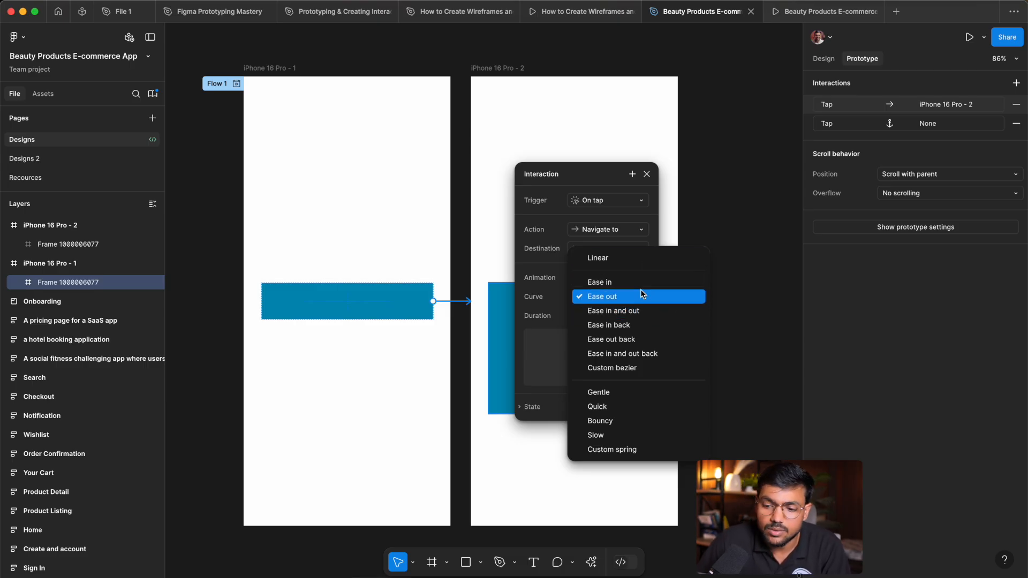
{"action": "left_click", "coordinate": [650, 369]}
{"action": "left_click_drag", "start_coordinate": [591, 289], "coordinate": [569, 292]}
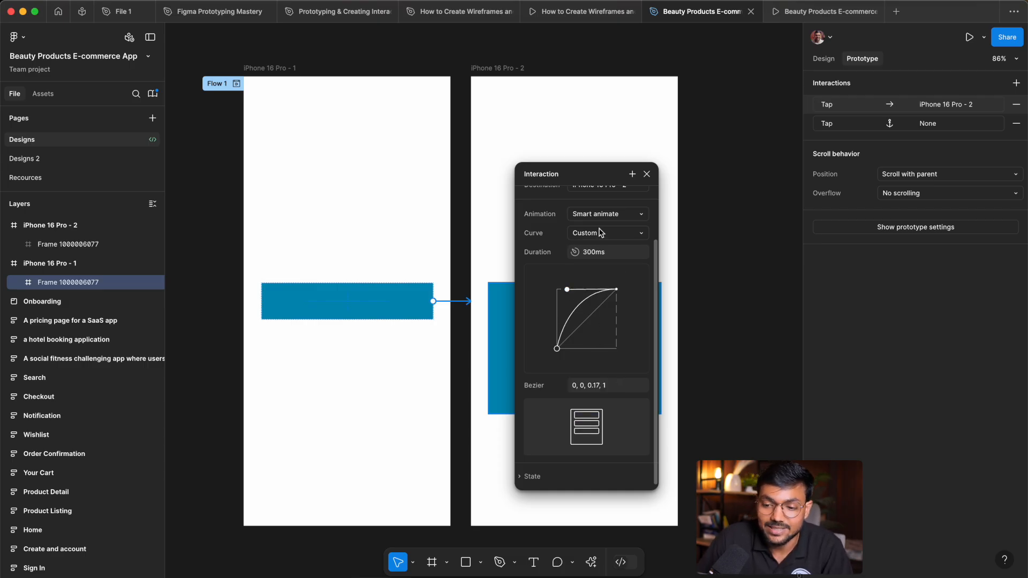
- Set the transition's curve to Ease in and out and close the interaction settings
{"action": "left_click", "coordinate": [582, 233]}
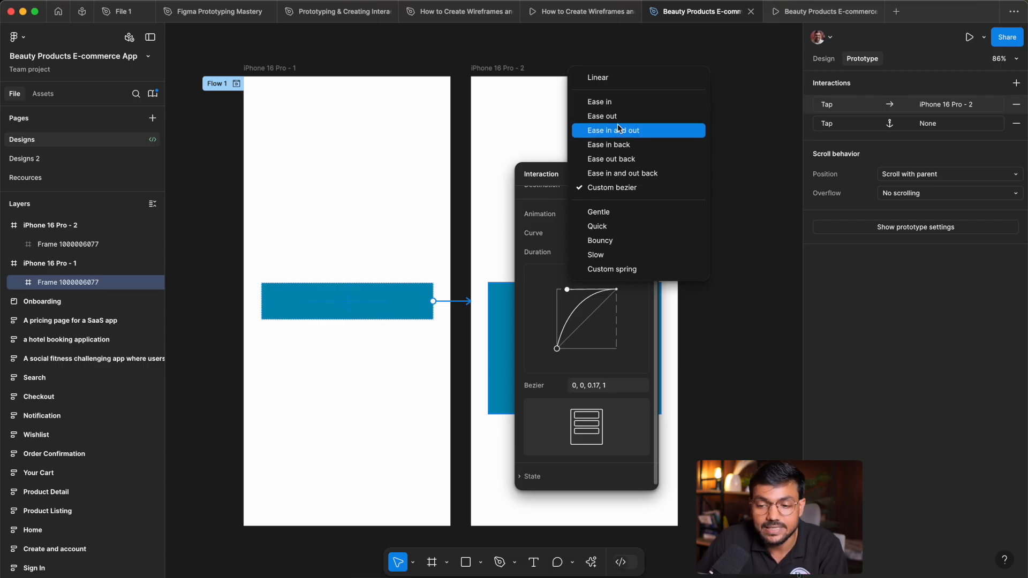
{"action": "left_click", "coordinate": [610, 131]}
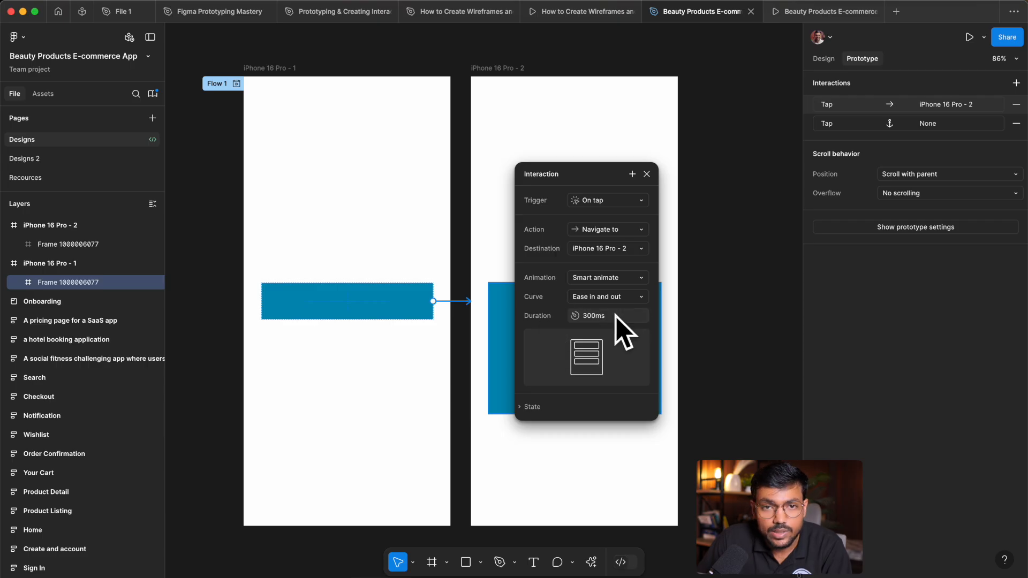
{"action": "left_click", "coordinate": [647, 174]}
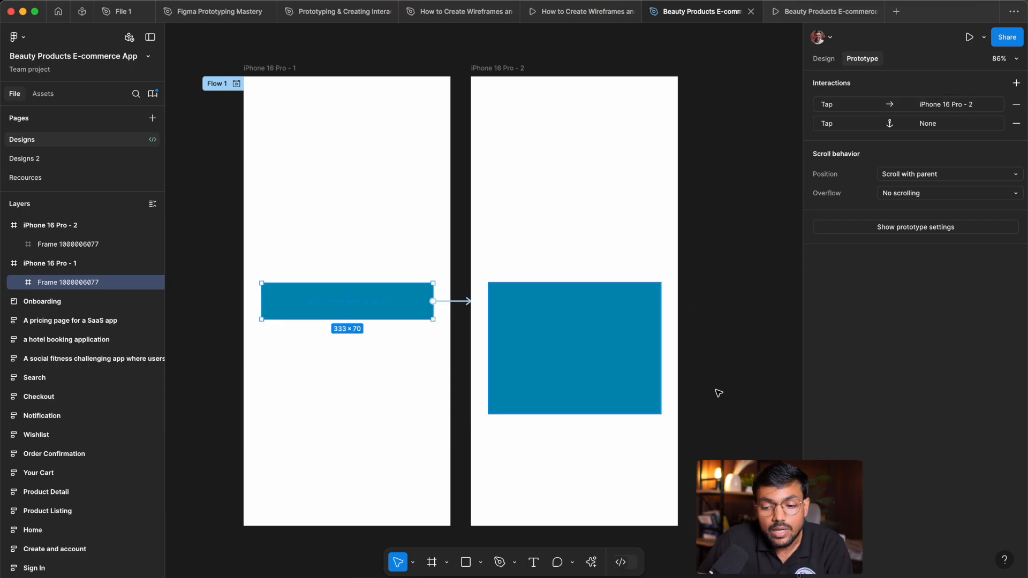
- Connect the rectangle in iPhone 16 Pro - 2 back to iPhone 16 Pro - 1 and set its animation to Smart animate
{"action": "left_click", "coordinate": [597, 345]}
{"action": "left_click", "coordinate": [374, 289]}
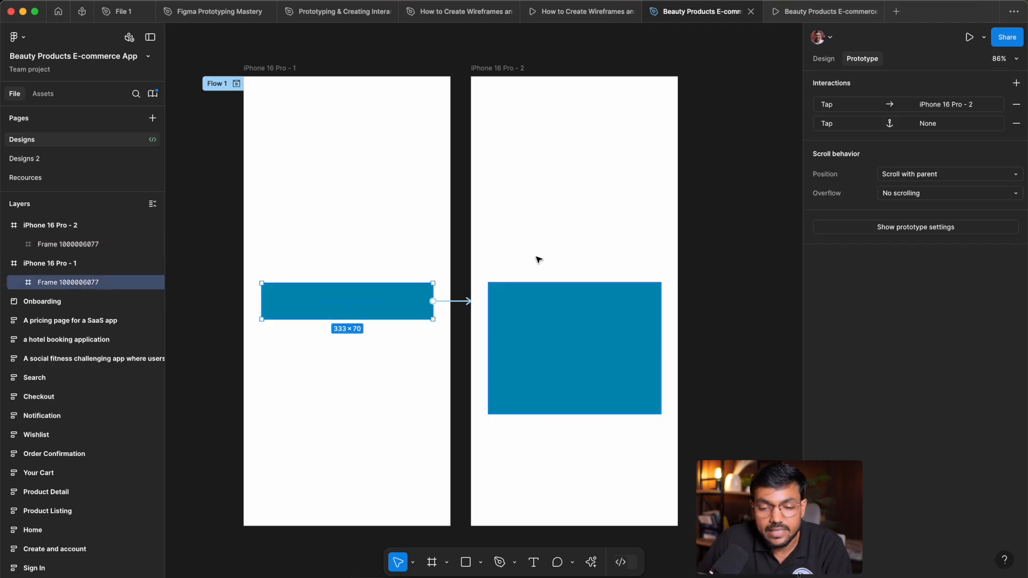
{"action": "left_click", "coordinate": [564, 335]}
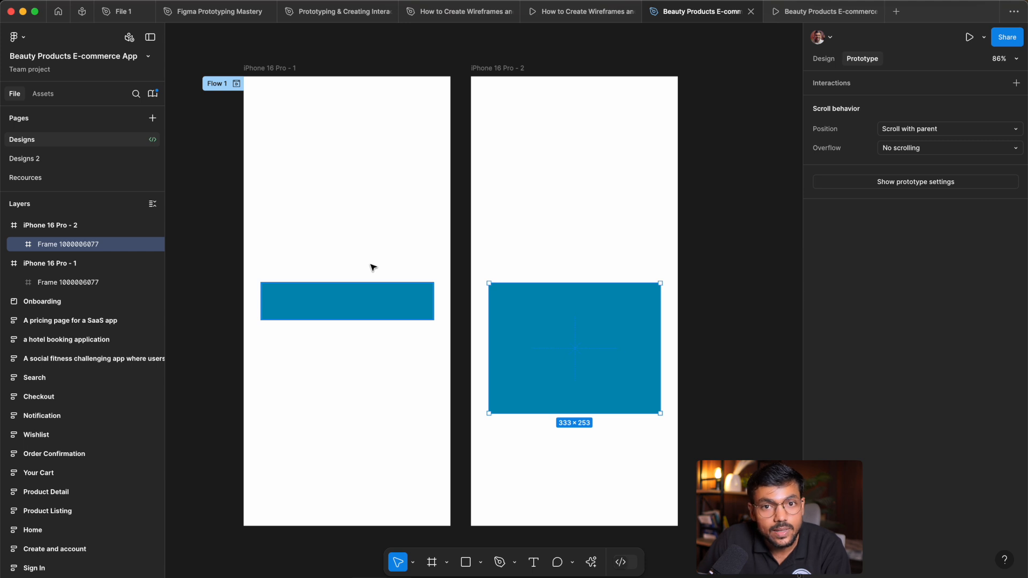
{"action": "left_click_drag", "start_coordinate": [489, 348], "coordinate": [361, 311]}
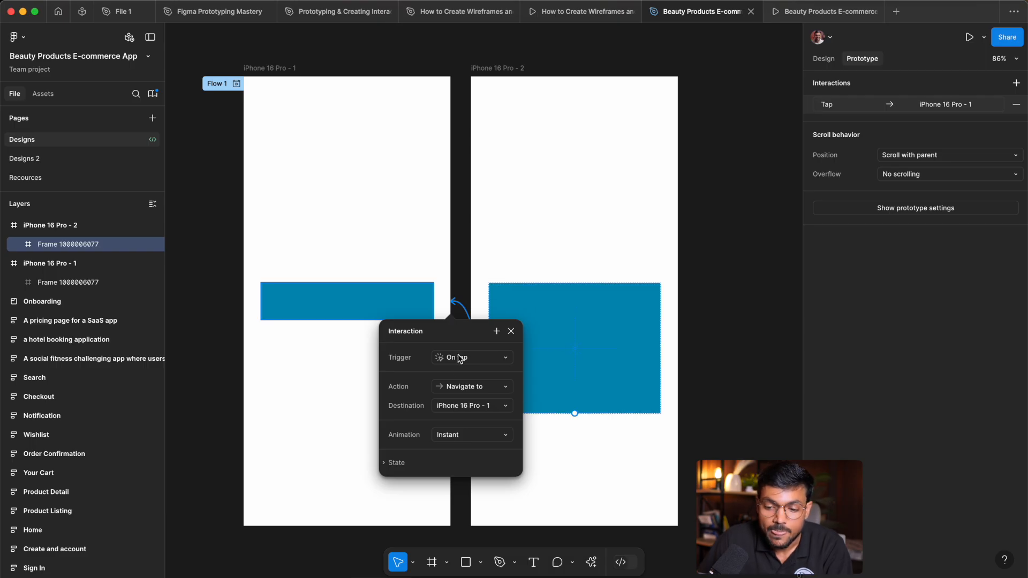
{"action": "left_click", "coordinate": [467, 431]}
{"action": "left_click", "coordinate": [495, 463]}
{"action": "left_click", "coordinate": [531, 207]}
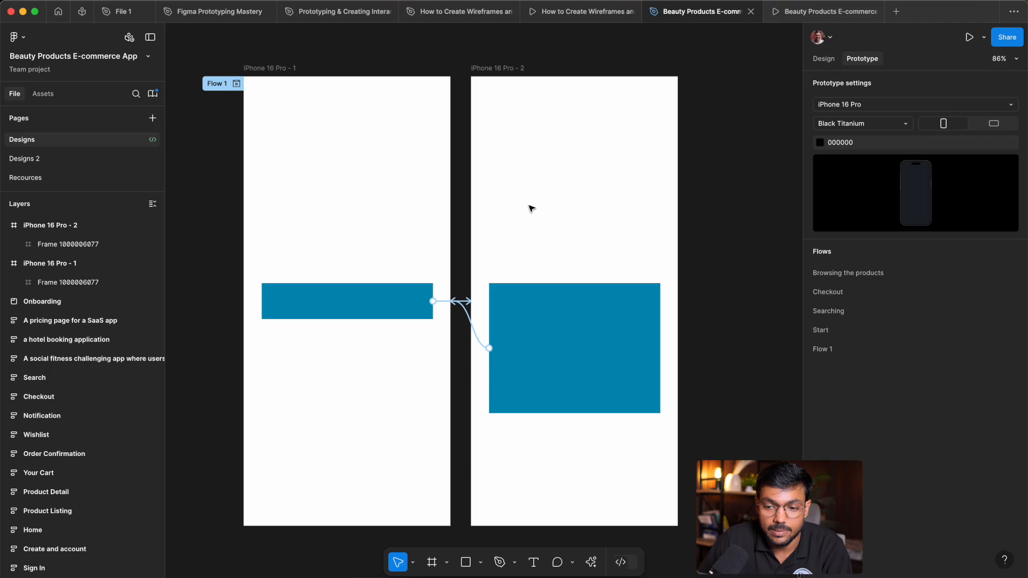
- Check the return connection's action and trigger options, keeping Navigate to and On tap
{"action": "scroll", "coordinate": [531, 208], "scroll_direction": "left", "scroll_amount": 2}
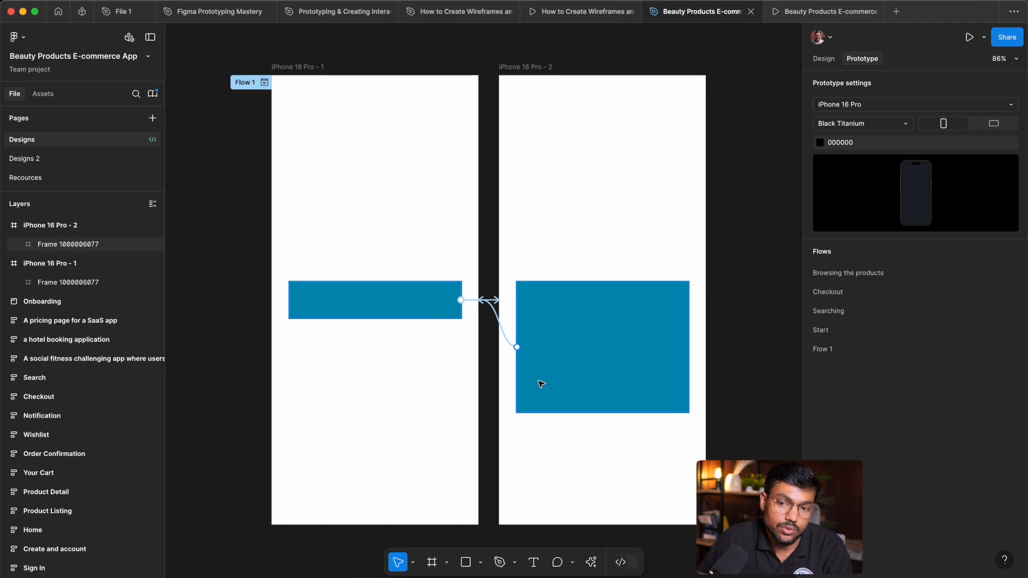
{"action": "left_click", "coordinate": [508, 339]}
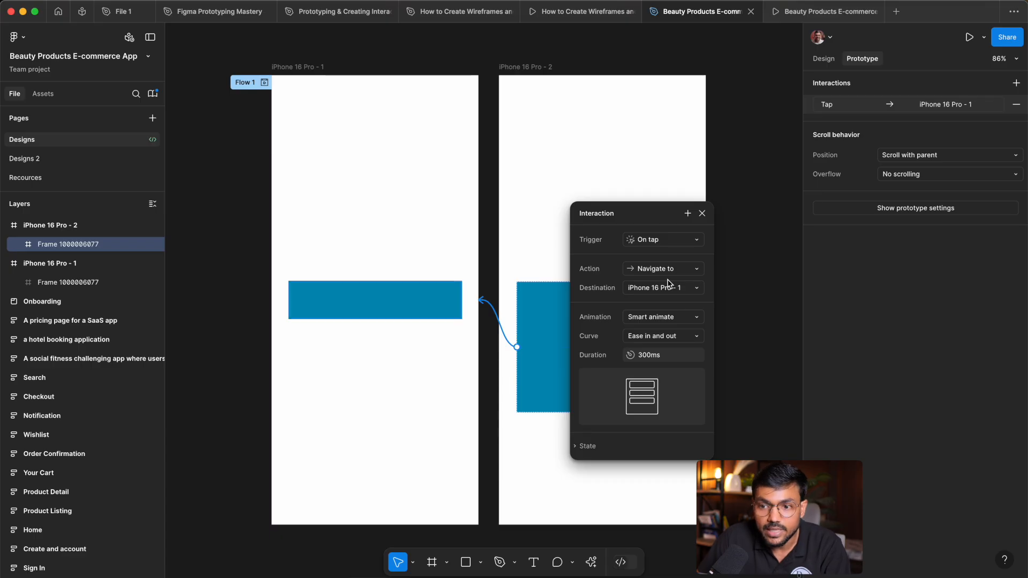
{"action": "left_click", "coordinate": [666, 269]}
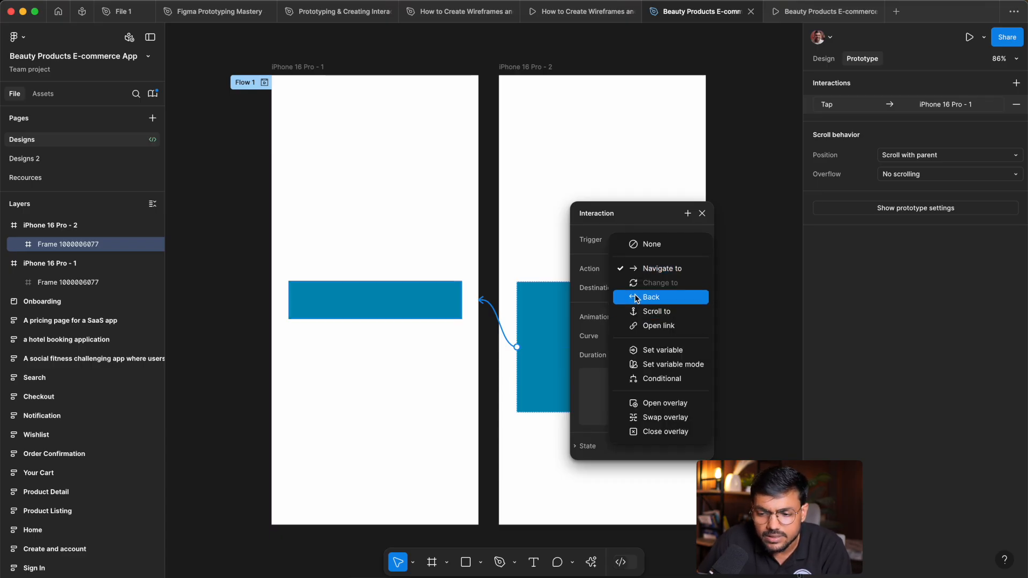
{"action": "left_click", "coordinate": [663, 268]}
{"action": "left_click", "coordinate": [662, 247]}
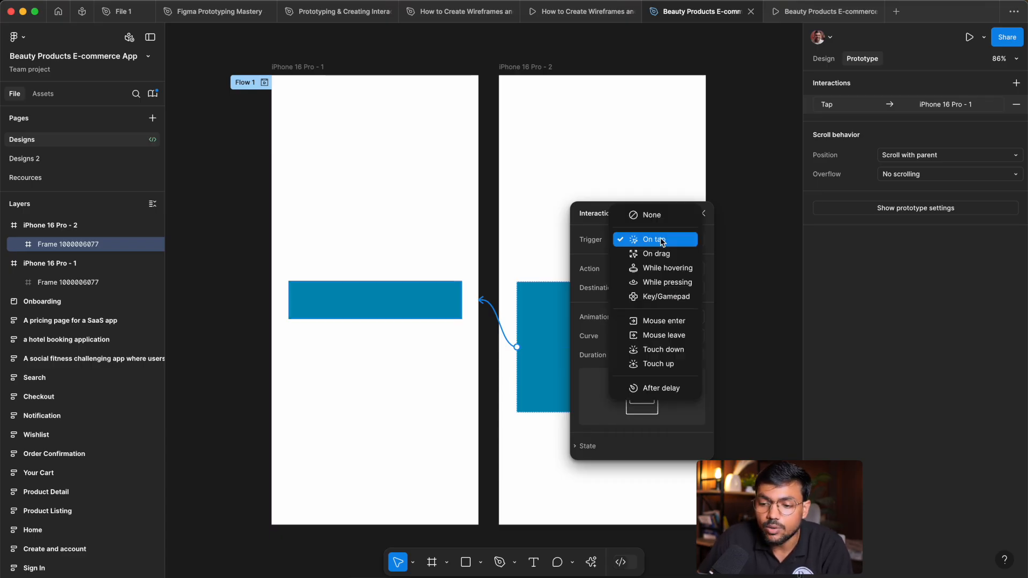
{"action": "left_click", "coordinate": [576, 254]}
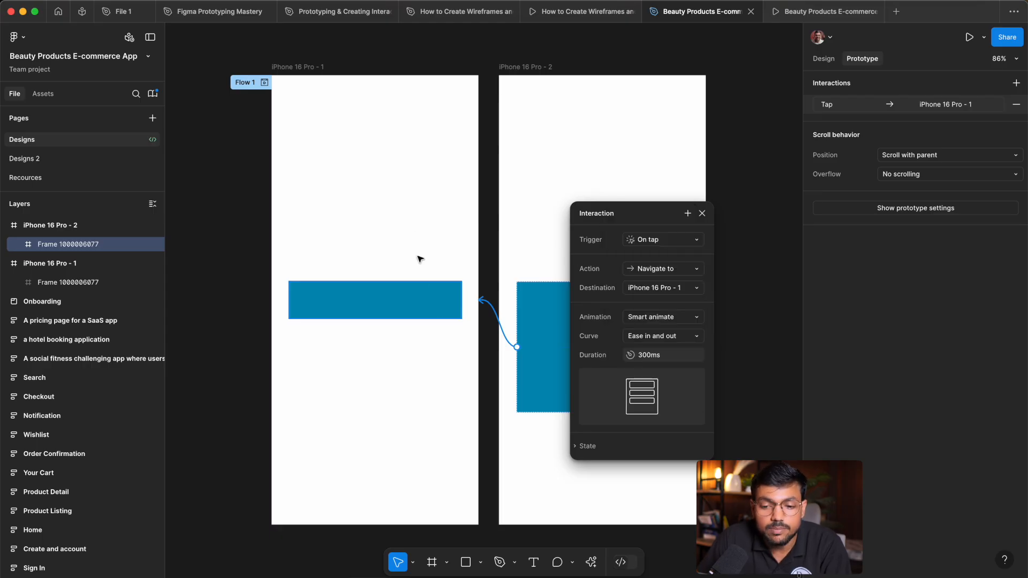
{"action": "left_click", "coordinate": [563, 193]}
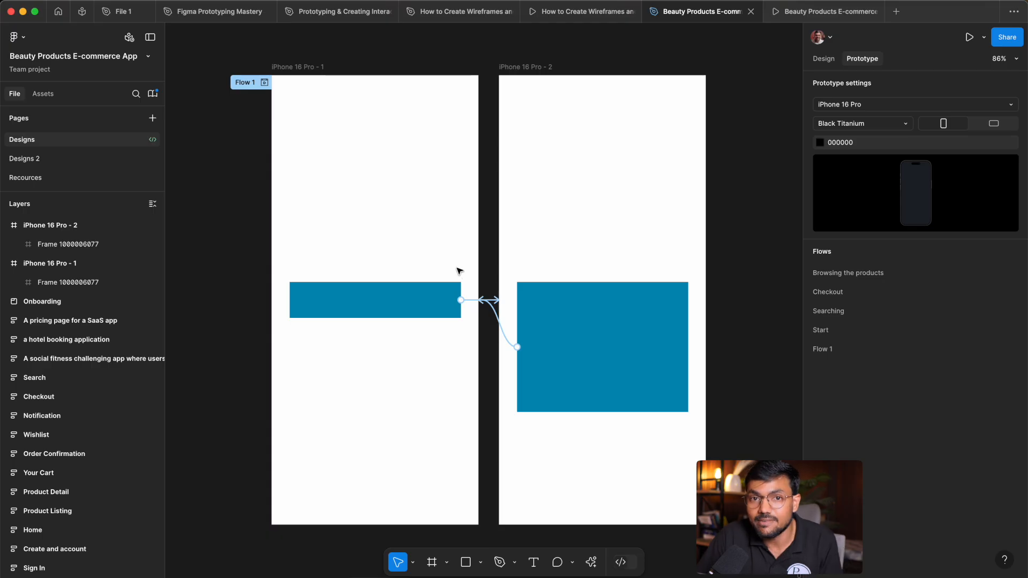
- Preview the prototype from iPhone 16 Pro - 1 and test the rectangle's tap transitions in both directions
{"action": "left_click", "coordinate": [293, 67]}
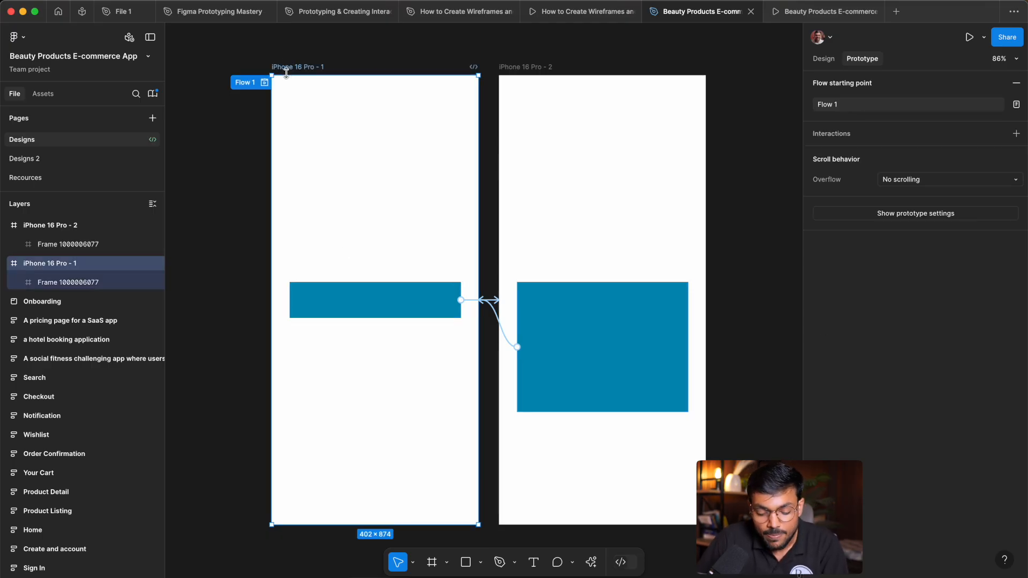
{"action": "key", "text": "shift+space"}
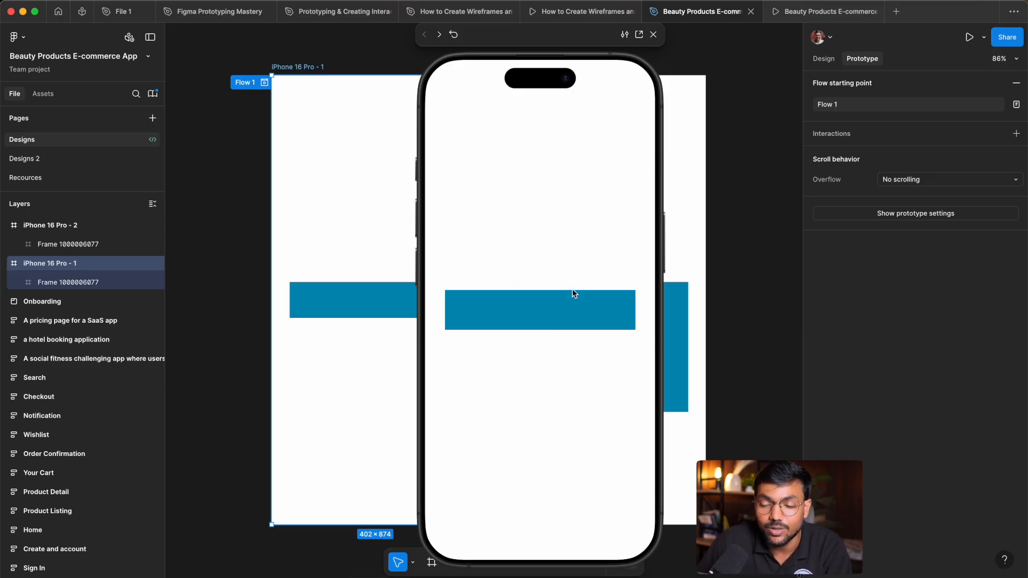
{"action": "left_click", "coordinate": [549, 304]}
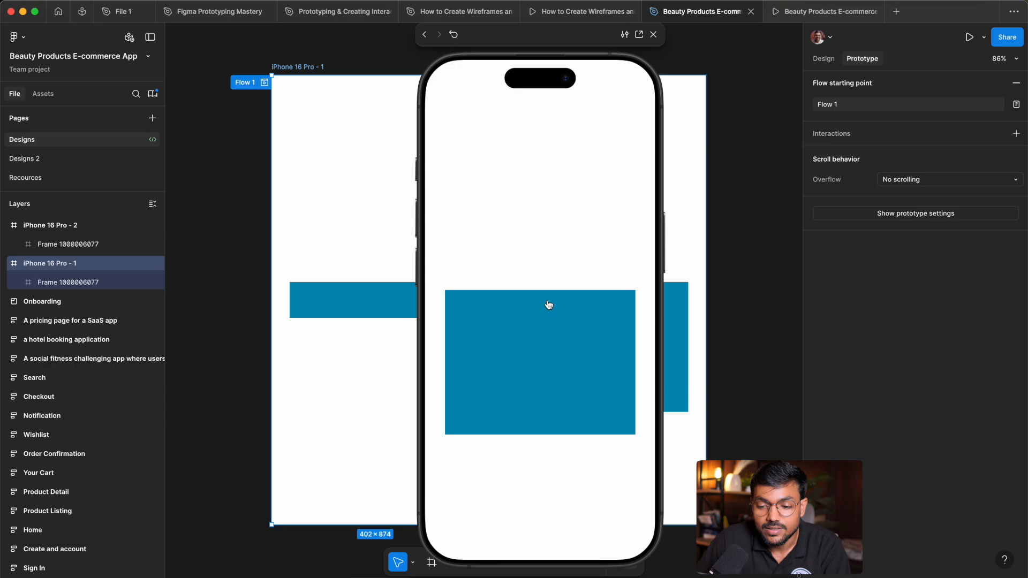
{"action": "left_click", "coordinate": [546, 312]}
{"action": "left_click", "coordinate": [555, 309]}
{"action": "left_click", "coordinate": [533, 301]}
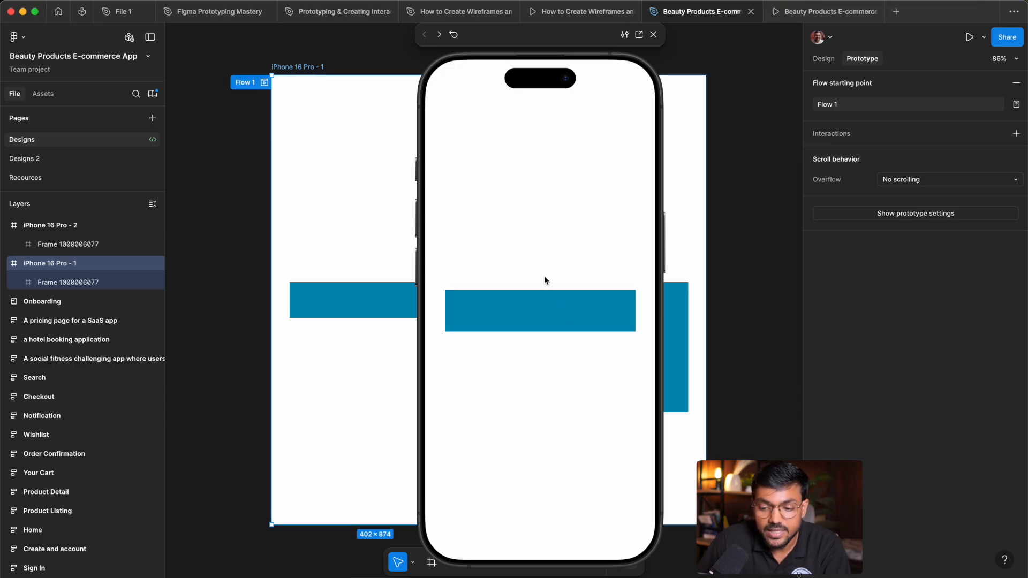
{"action": "left_click", "coordinate": [548, 298]}
{"action": "left_click", "coordinate": [553, 349]}
{"action": "left_click", "coordinate": [556, 311]}
{"action": "left_click", "coordinate": [554, 339]}
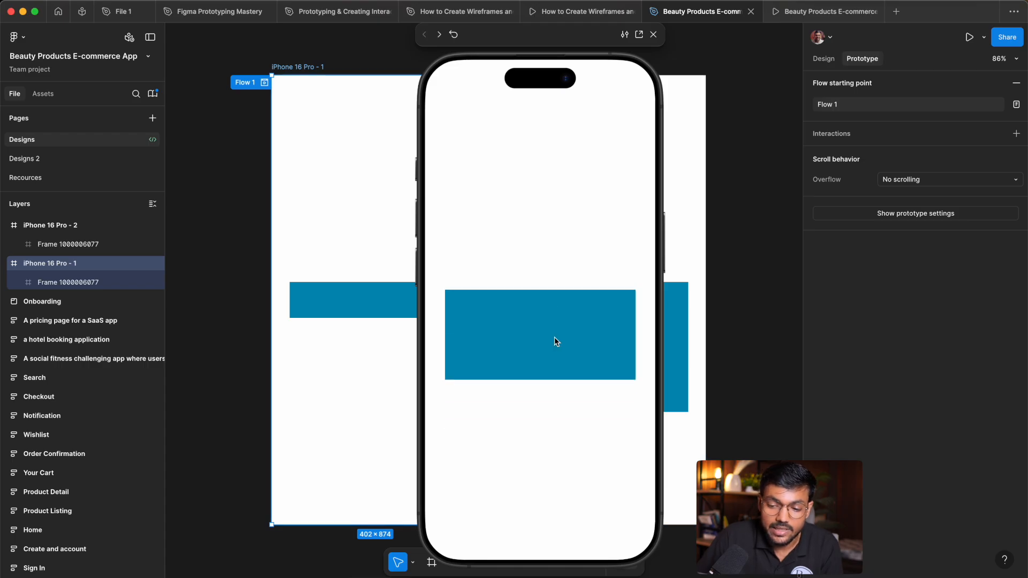
{"action": "left_click", "coordinate": [566, 319]}
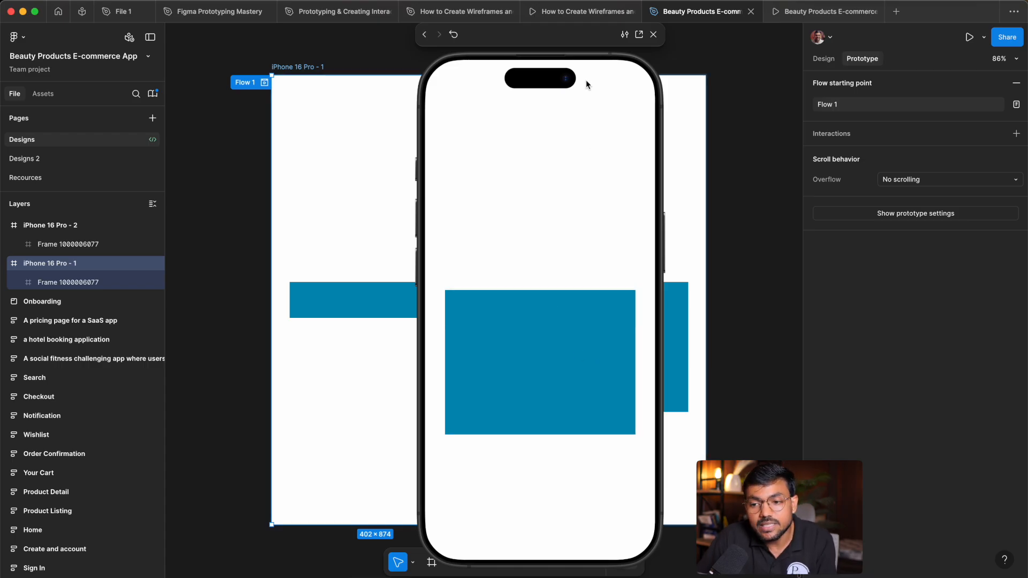
- Turn on Follow prototype for the preview and move its window clear of both iPhone frames
{"action": "left_click_drag", "start_coordinate": [569, 35], "coordinate": [643, 45]}
{"action": "left_click", "coordinate": [702, 45]}
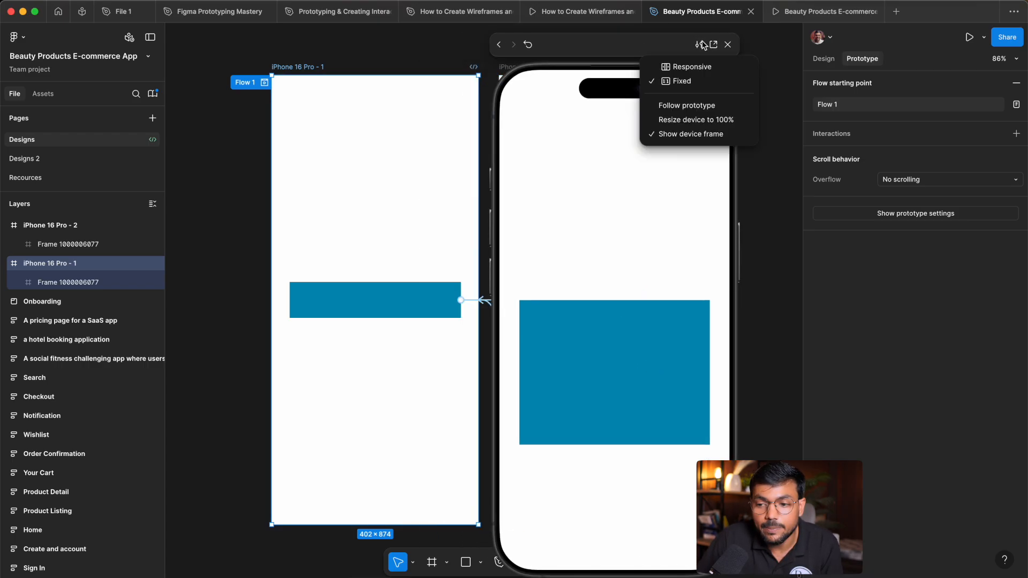
{"action": "left_click", "coordinate": [683, 107]}
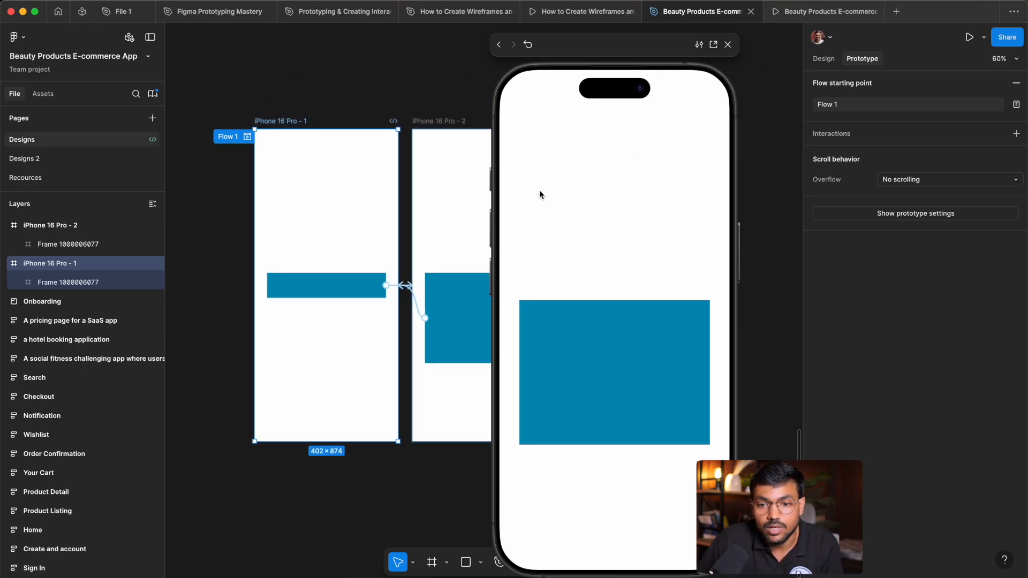
{"action": "left_click", "coordinate": [617, 348]}
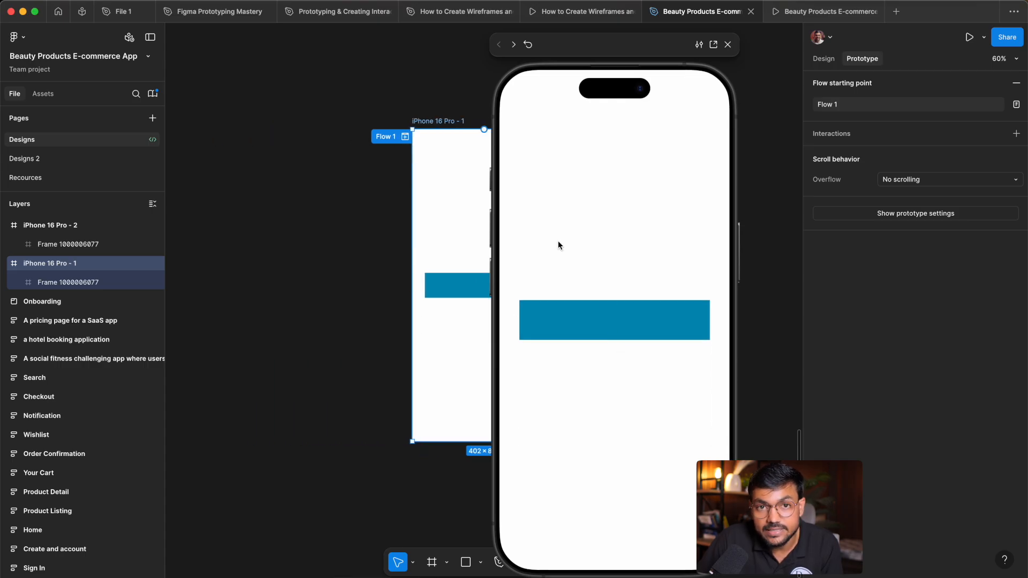
{"action": "left_click_drag", "start_coordinate": [658, 48], "coordinate": [926, 38]}
- Switch repeatedly between both screens in the preview to check how the canvas follows the active frame
{"action": "left_click", "coordinate": [877, 301]}
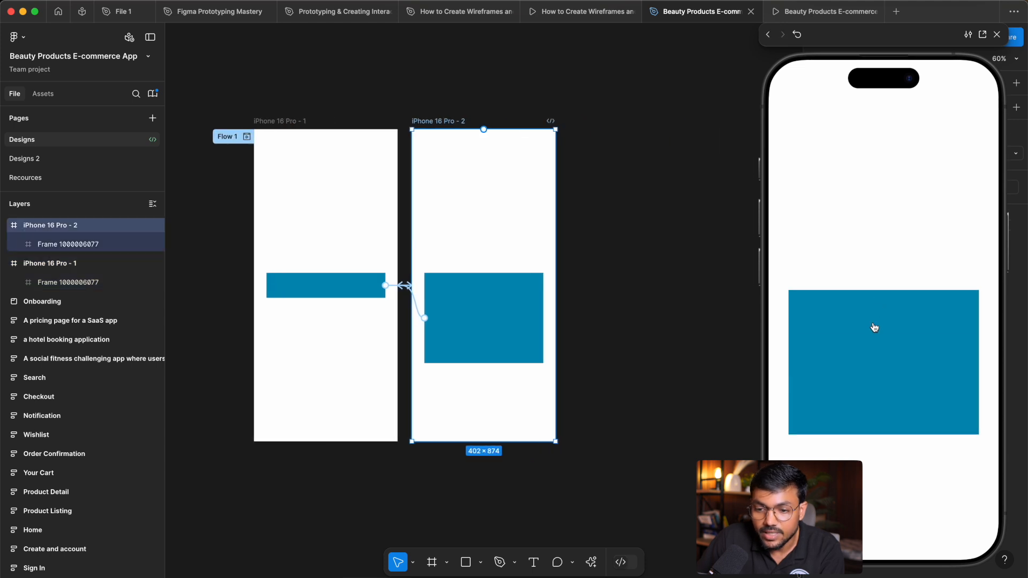
{"action": "scroll", "coordinate": [395, 179], "scroll_direction": "up", "scroll_amount": 5}
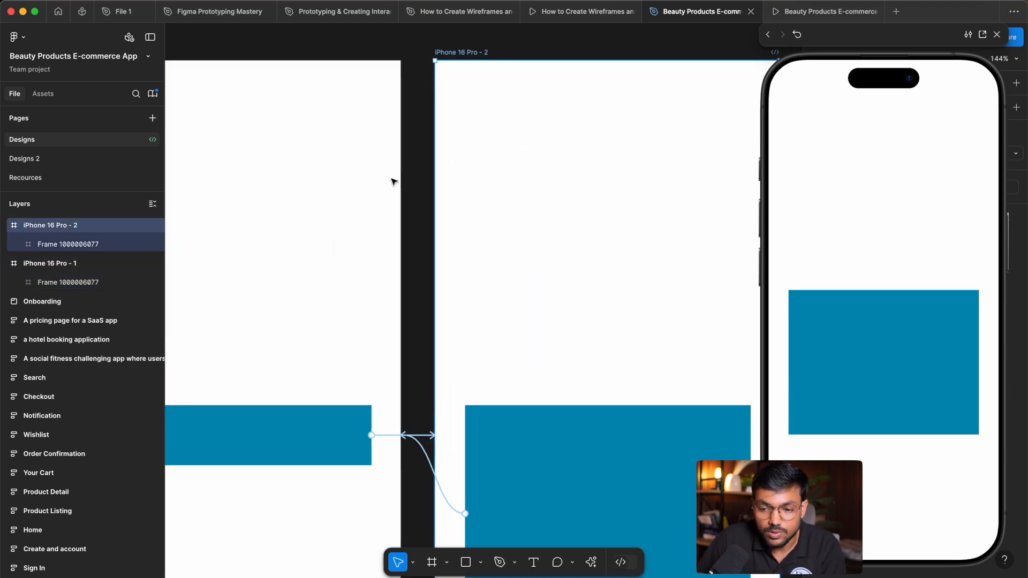
{"action": "left_click", "coordinate": [906, 338]}
{"action": "left_click", "coordinate": [856, 298]}
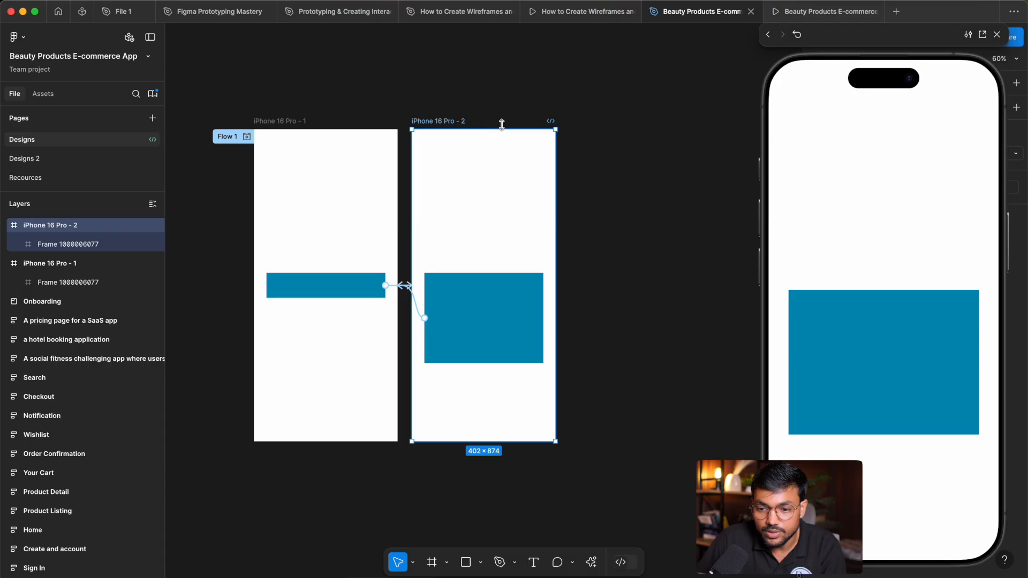
{"action": "left_click", "coordinate": [865, 328]}
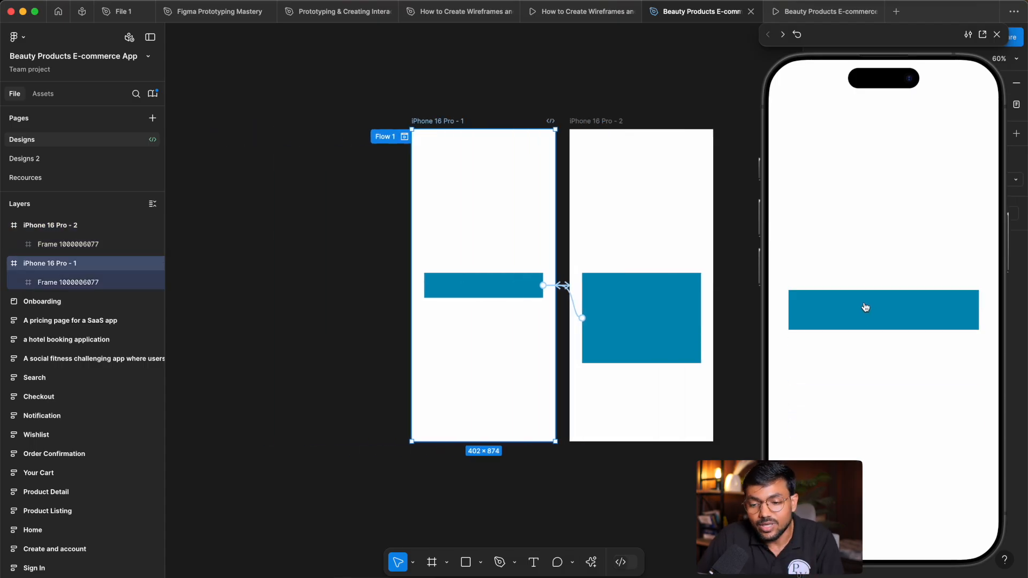
{"action": "left_click", "coordinate": [864, 307]}
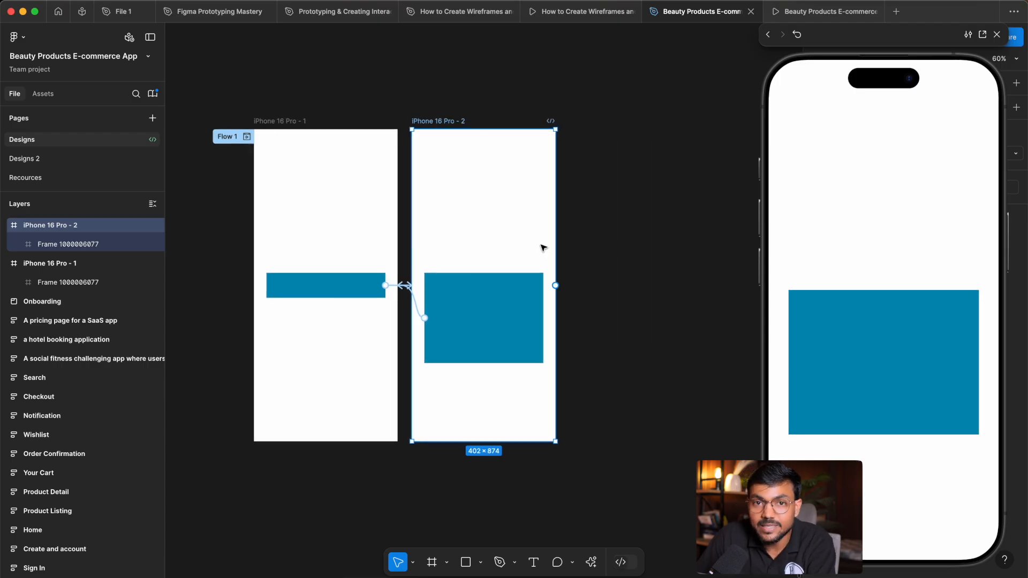
{"action": "left_click", "coordinate": [943, 390]}
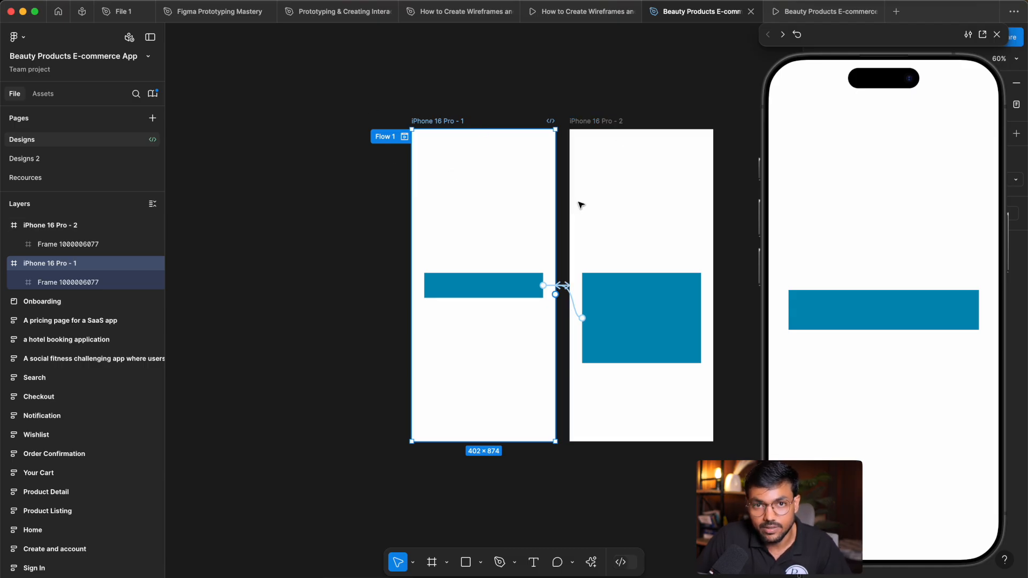
{"action": "left_click", "coordinate": [899, 306]}
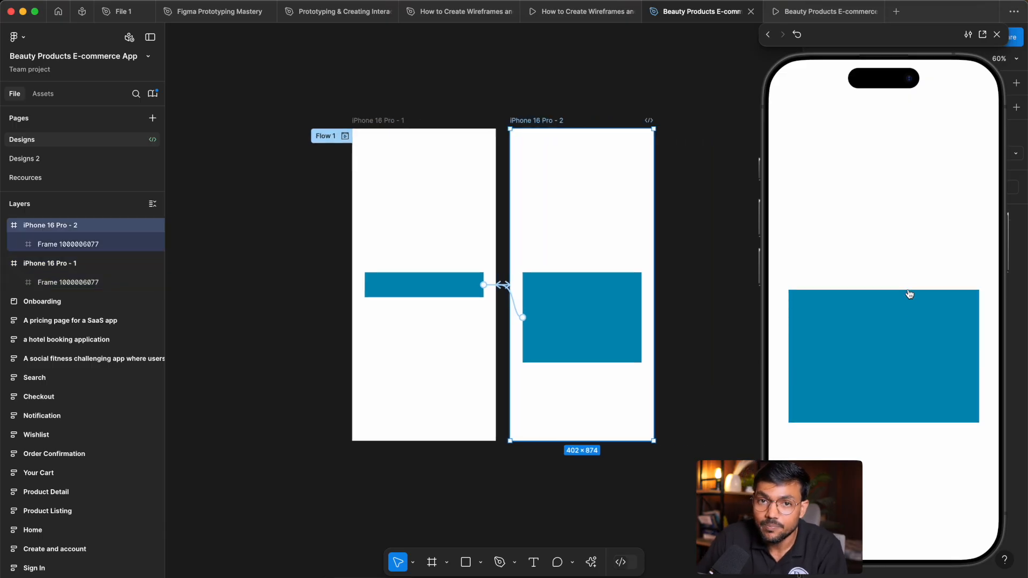
- Close the preview and set the trigger of the return interaction on iPhone 16 Pro - 2's rectangle to While hovering
{"action": "left_click", "coordinate": [997, 35]}
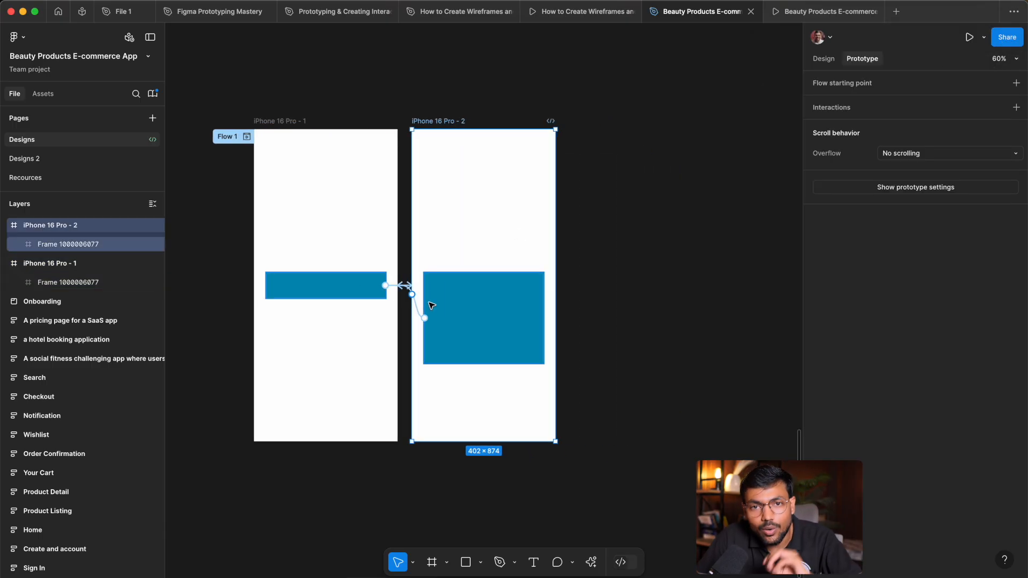
{"action": "left_click_drag", "start_coordinate": [429, 303], "coordinate": [465, 292]}
{"action": "left_click_drag", "start_coordinate": [493, 336], "coordinate": [581, 203]}
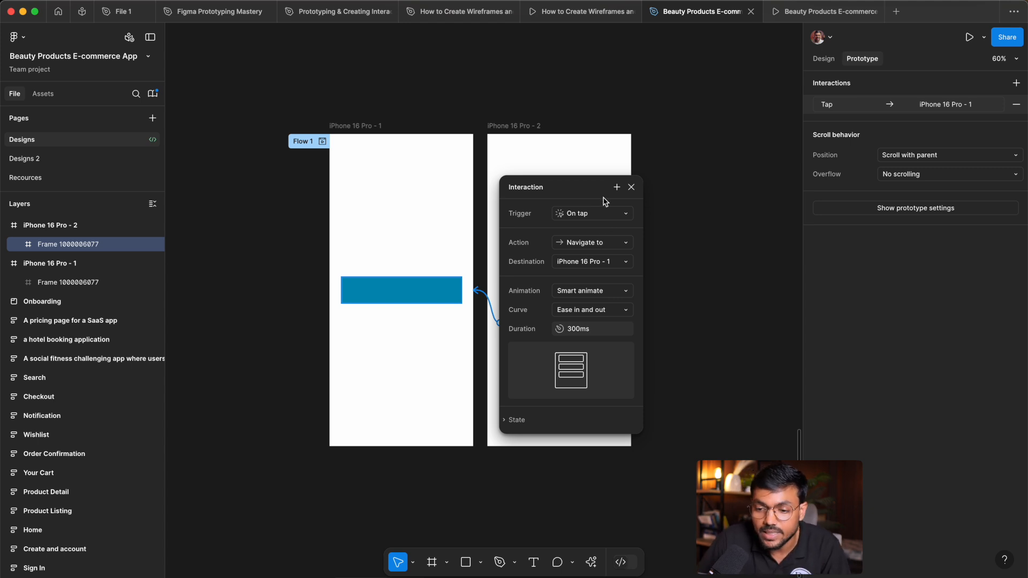
{"action": "left_click", "coordinate": [585, 215]}
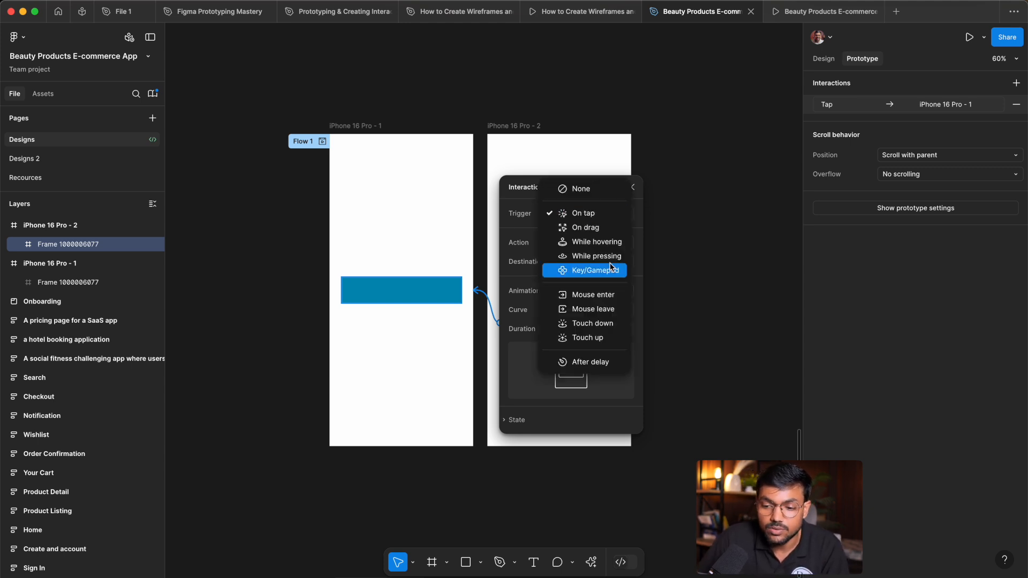
{"action": "left_click", "coordinate": [583, 239]}
- Preview the prototype, test the rectangle's hover transition with restarts in between, and close the preview
{"action": "key", "text": "shift+space"}
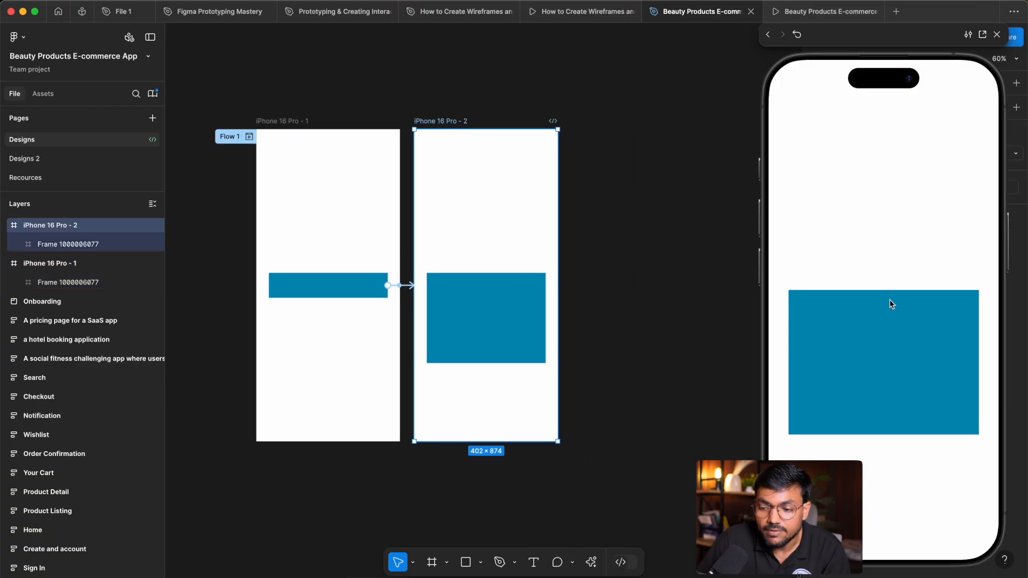
{"action": "mouse_move", "coordinate": [879, 318]}
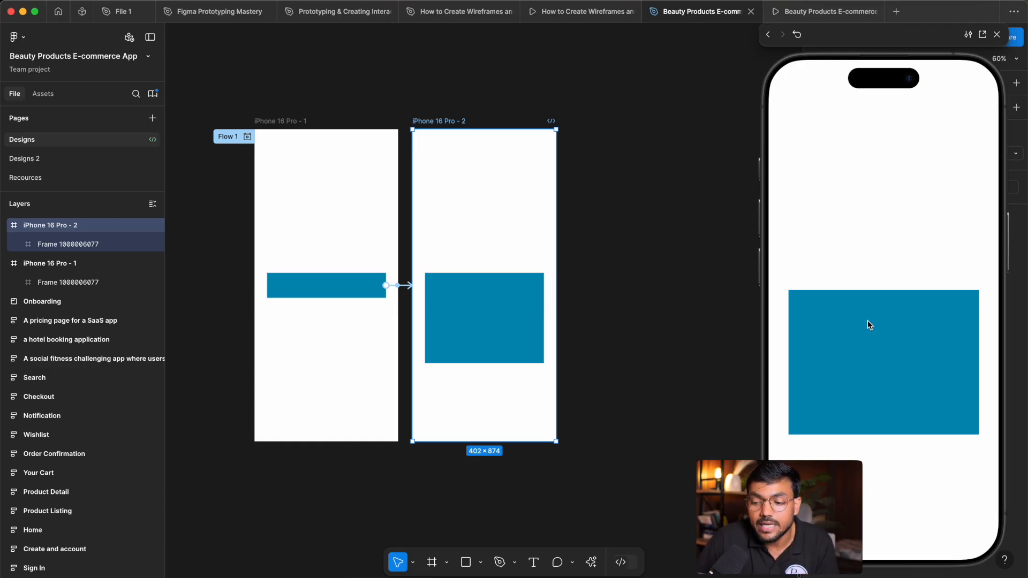
{"action": "key", "text": "r"}
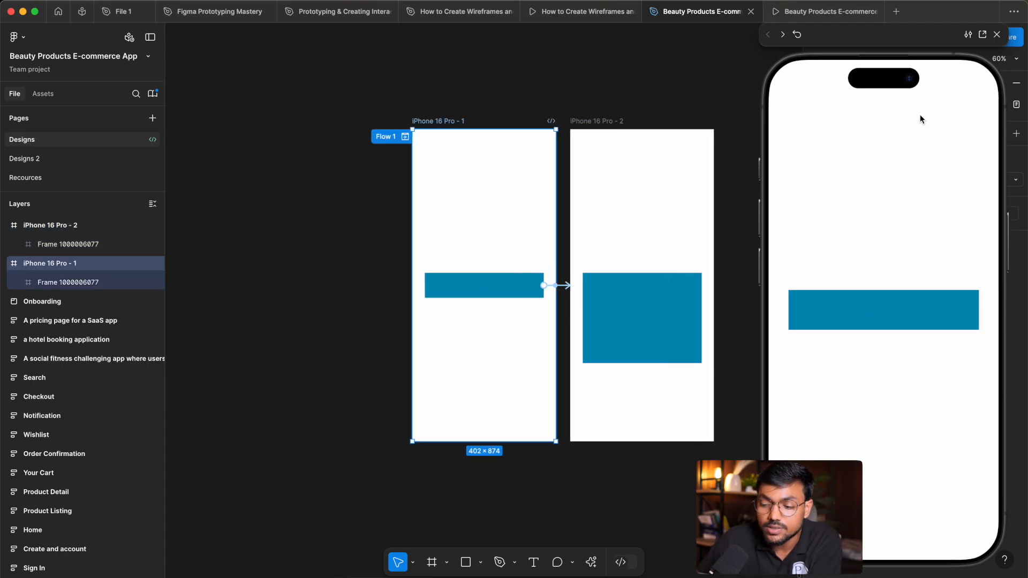
{"action": "left_click", "coordinate": [964, 301]}
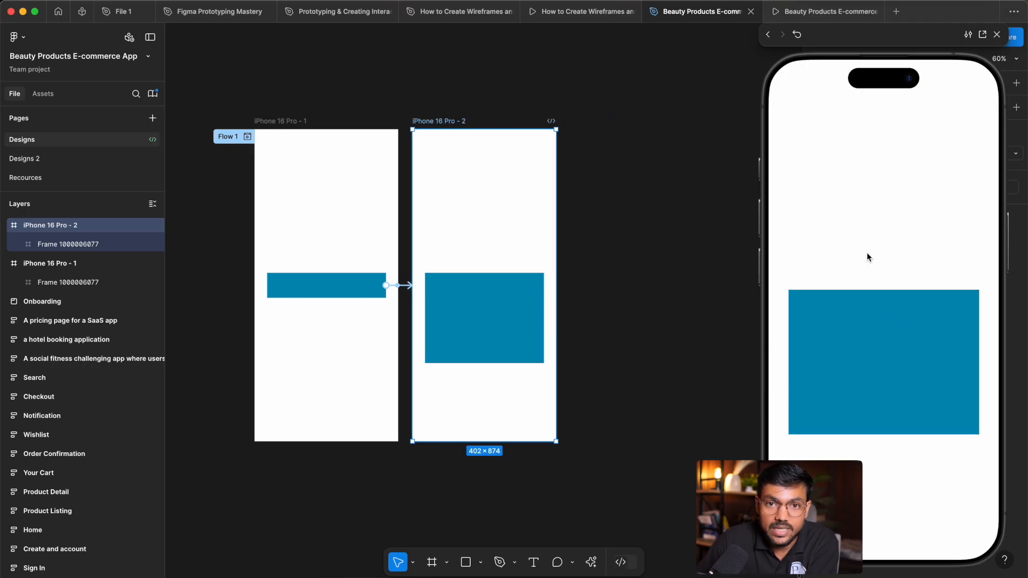
{"action": "key", "text": "r"}
{"action": "left_click", "coordinate": [604, 319]}
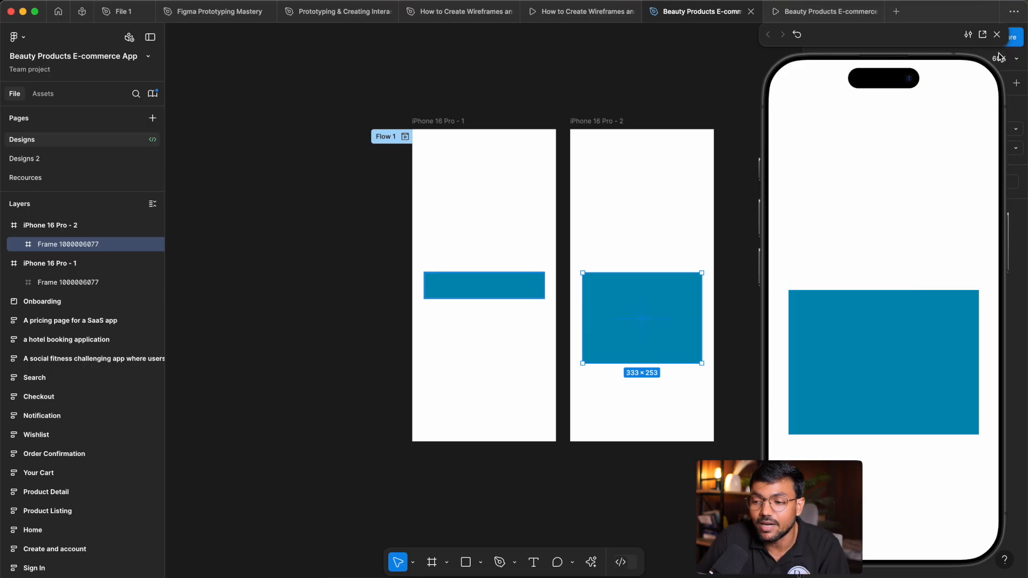
{"action": "left_click", "coordinate": [997, 34]}
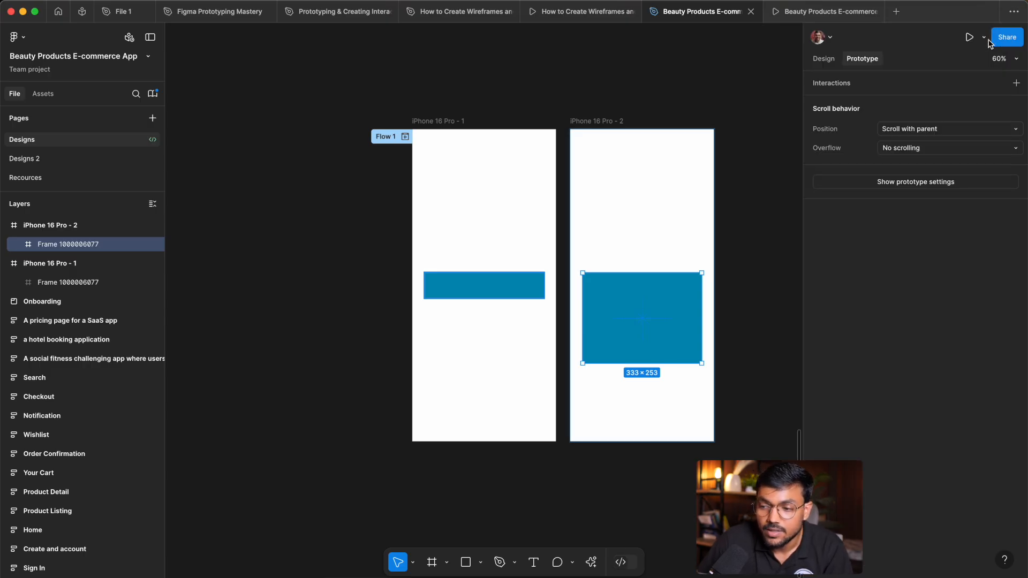
- Check the interaction on iPhone 16 Pro - 1's rectangle and its trigger options, keeping While hovering
{"action": "scroll", "coordinate": [461, 209], "scroll_direction": "up", "scroll_amount": 1}
{"action": "left_click", "coordinate": [518, 287]}
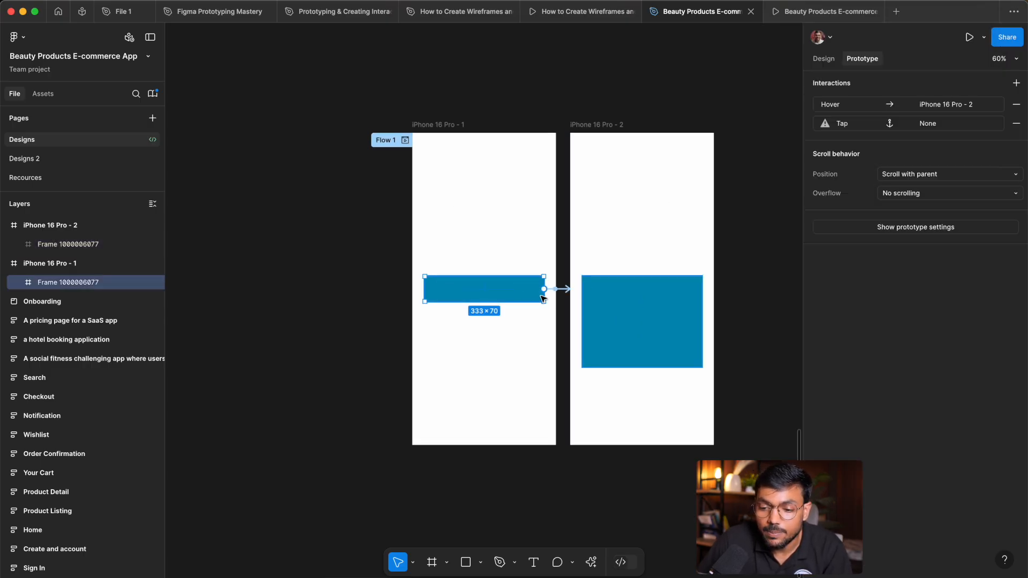
{"action": "left_click", "coordinate": [568, 291]}
{"action": "left_click", "coordinate": [607, 346]}
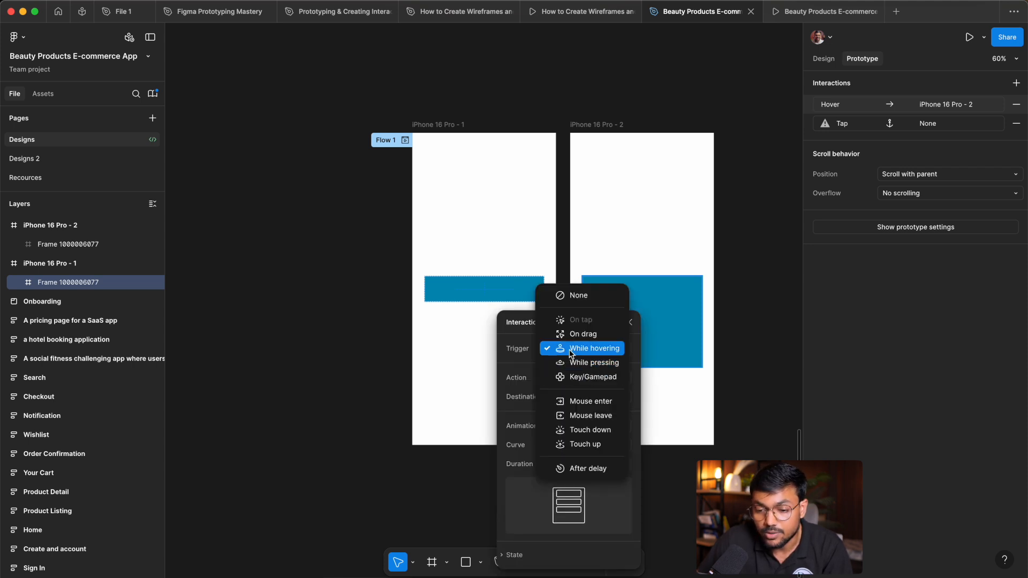
{"action": "left_click", "coordinate": [633, 136]}
{"action": "left_click", "coordinate": [646, 257]}
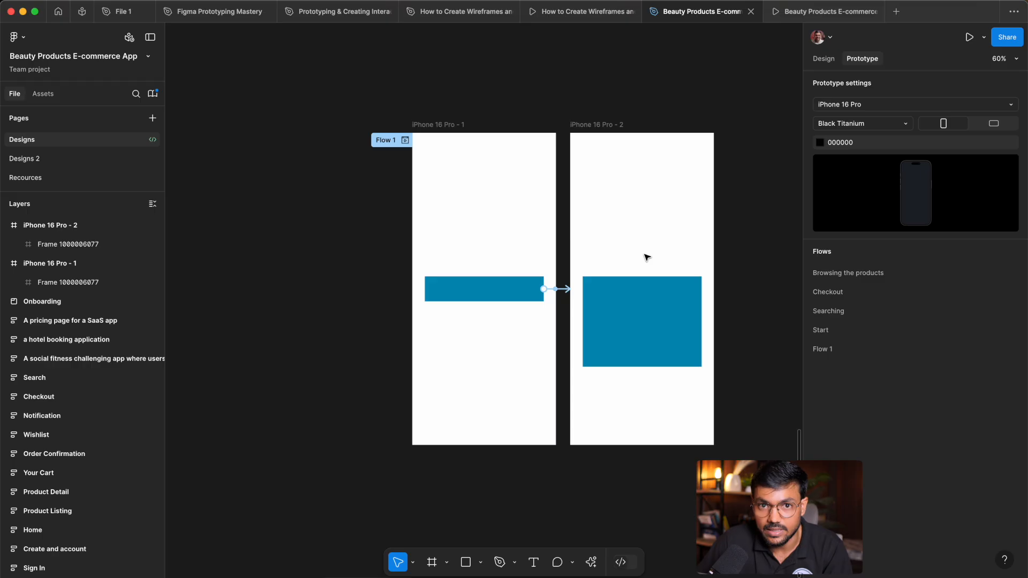
- Switch from the prototype settings to the design properties
{"action": "scroll", "coordinate": [658, 246], "scroll_direction": "right", "scroll_amount": 3}
{"action": "left_click", "coordinate": [819, 60]}
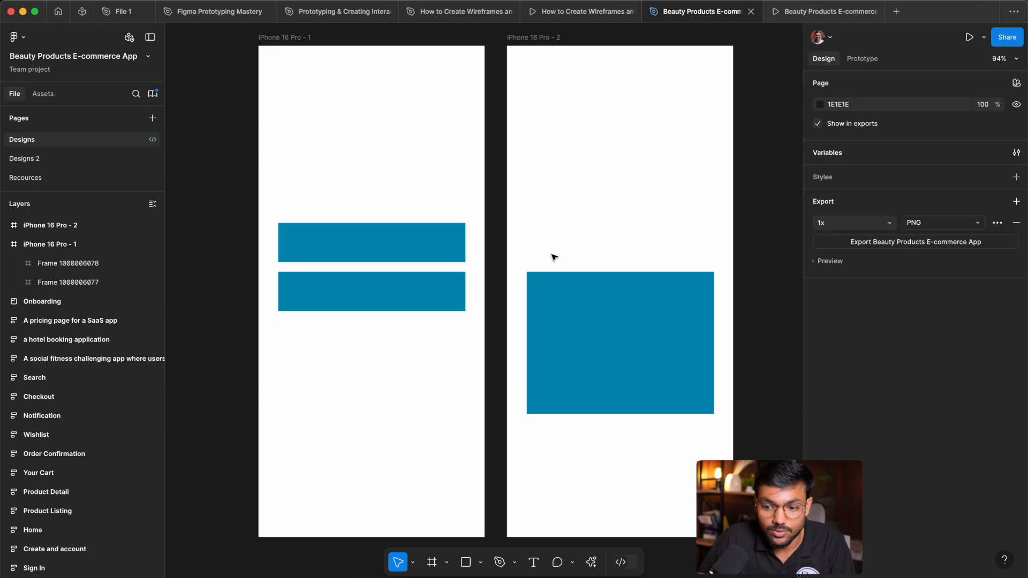
{"action": "scroll", "coordinate": [433, 311], "scroll_direction": "down", "scroll_amount": 5}
{"action": "left_click", "coordinate": [375, 262]}
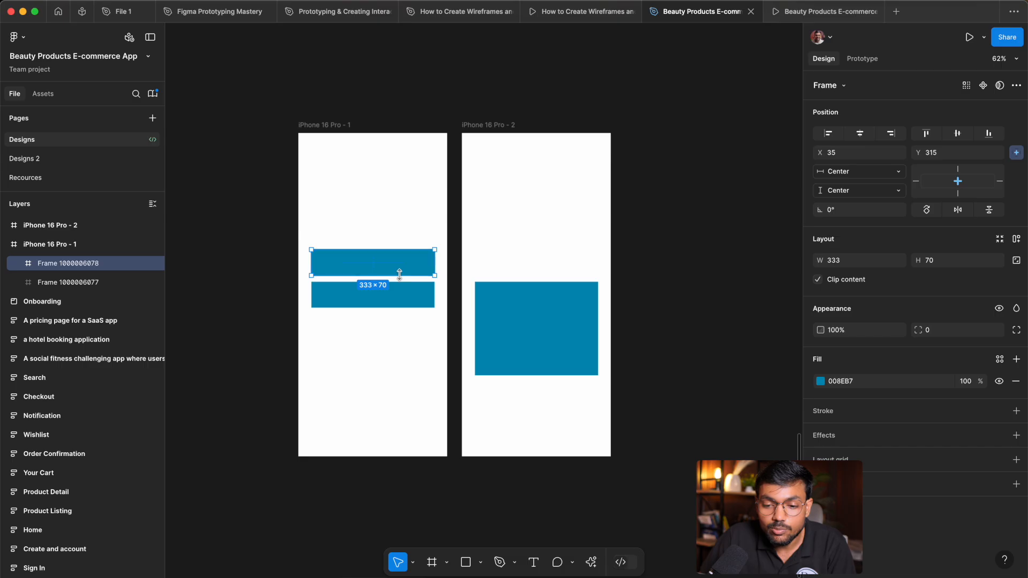
{"action": "left_click_drag", "start_coordinate": [399, 250], "coordinate": [398, 251]}
{"action": "left_click_drag", "start_coordinate": [396, 322], "coordinate": [392, 266]}
{"action": "key", "text": "super+z"}
{"action": "key", "text": "super+z"}
{"action": "left_click", "coordinate": [395, 339]}
{"action": "left_click_drag", "start_coordinate": [395, 338], "coordinate": [390, 264]}
{"action": "key", "text": "super+z"}
{"action": "key", "text": "super+z"}
- Duplicate the two blue bars upward in iPhone 16 Pro - 1, and duplicate the resulting four downward to form a column of eight
{"action": "left_click", "coordinate": [390, 262]}
{"action": "left_click", "coordinate": [403, 291], "text": "shift"}
{"action": "left_click_drag", "start_coordinate": [418, 270], "coordinate": [419, 209]}
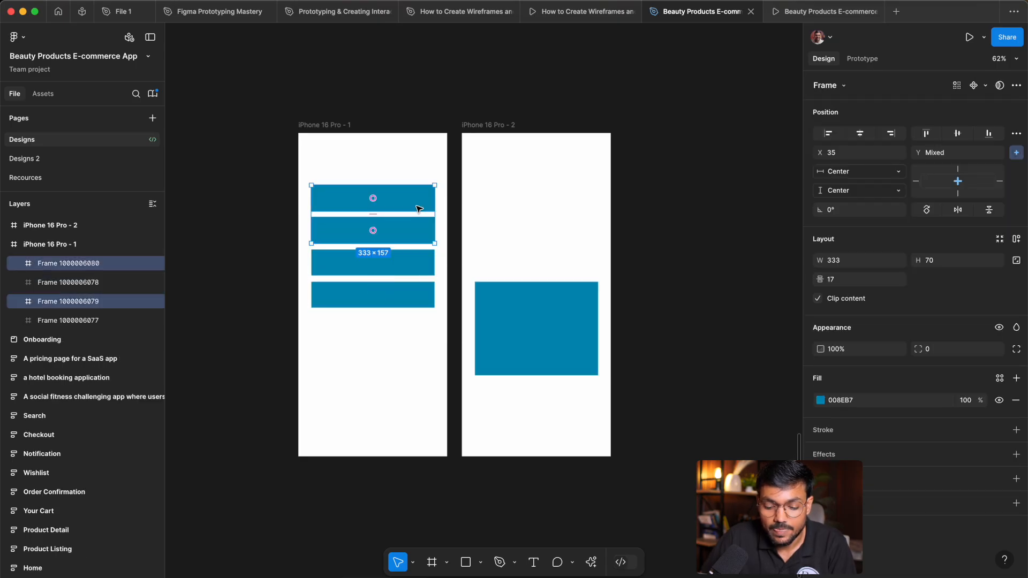
{"action": "left_click", "coordinate": [415, 333]}
{"action": "left_click_drag", "start_coordinate": [412, 326], "coordinate": [379, 200]}
{"action": "left_click_drag", "start_coordinate": [405, 199], "coordinate": [409, 328]}
{"action": "left_click", "coordinate": [486, 270]}
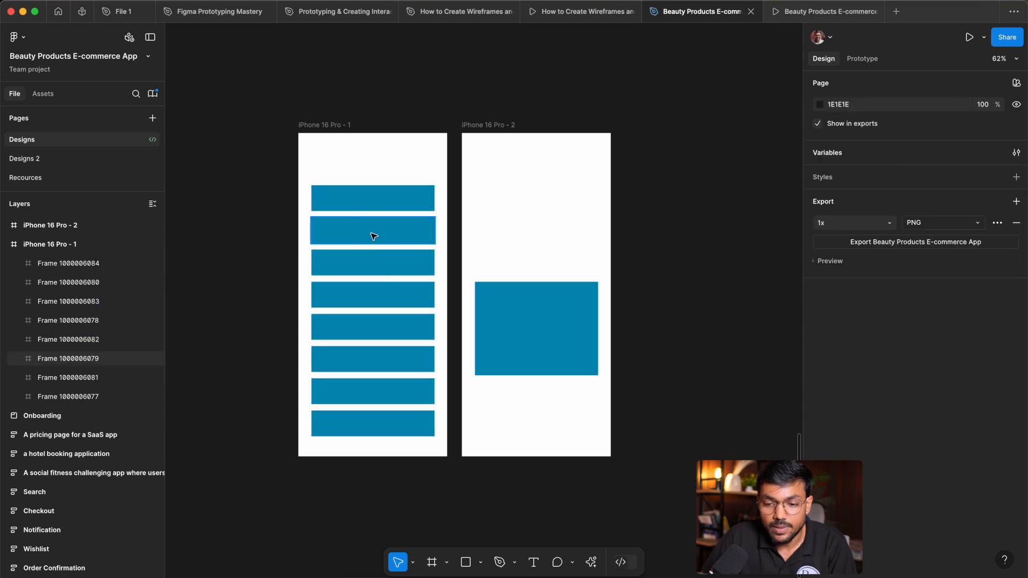
- Delete the second and third bars in iPhone 16 Pro - 1 and stretch the top bar down to about 246 high
{"action": "left_click", "coordinate": [373, 236]}
{"action": "left_click", "coordinate": [394, 265], "text": "shift"}
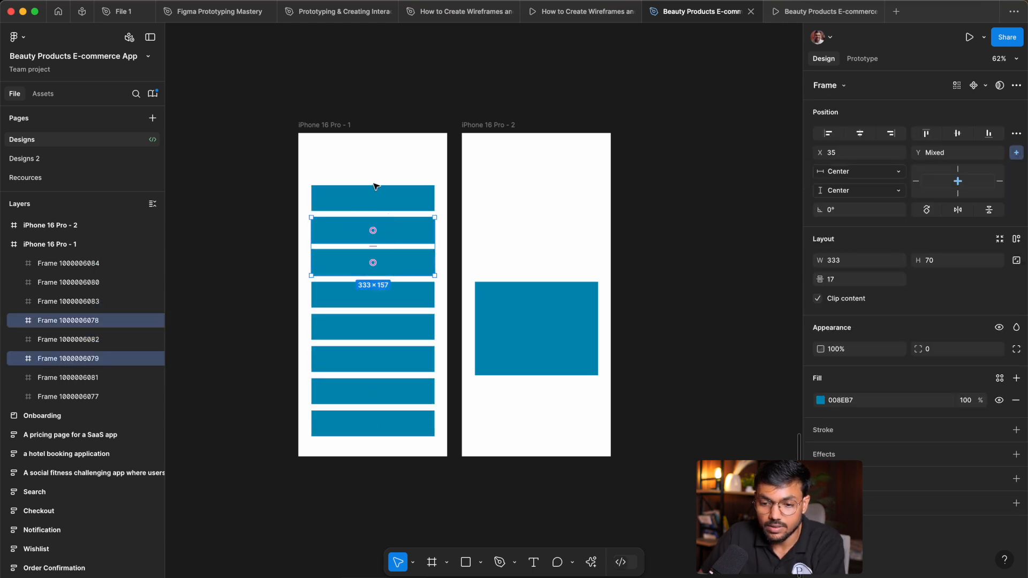
{"action": "key", "text": "Delete"}
{"action": "left_click", "coordinate": [380, 204]}
{"action": "left_click_drag", "start_coordinate": [397, 211], "coordinate": [396, 270]}
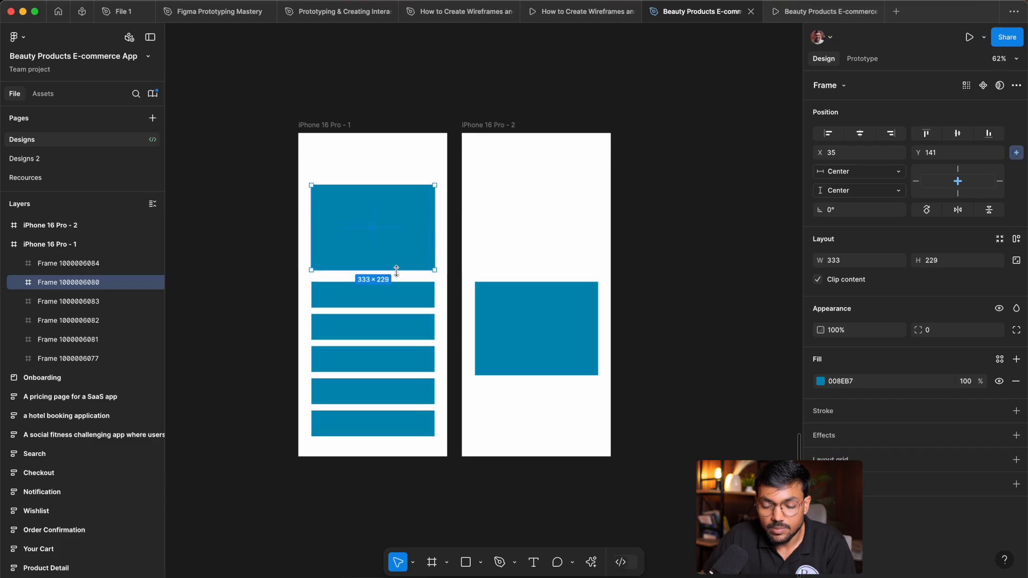
{"action": "left_click", "coordinate": [564, 259]}
- Delete the iPhone 16 Pro - 2 frame
{"action": "scroll", "coordinate": [358, 294], "scroll_direction": "up", "scroll_amount": 5}
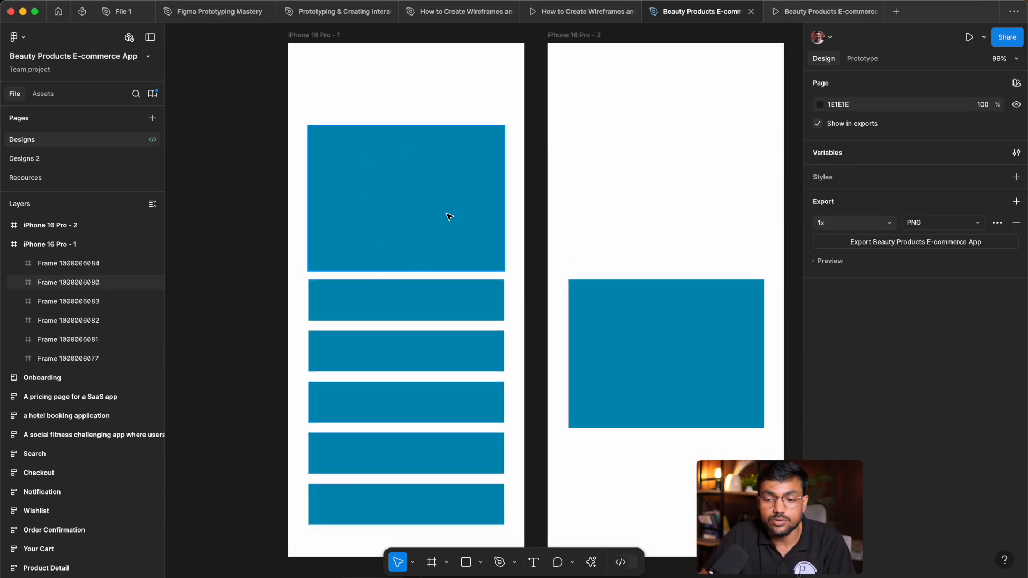
{"action": "scroll", "coordinate": [335, 265], "scroll_direction": "down", "scroll_amount": 5}
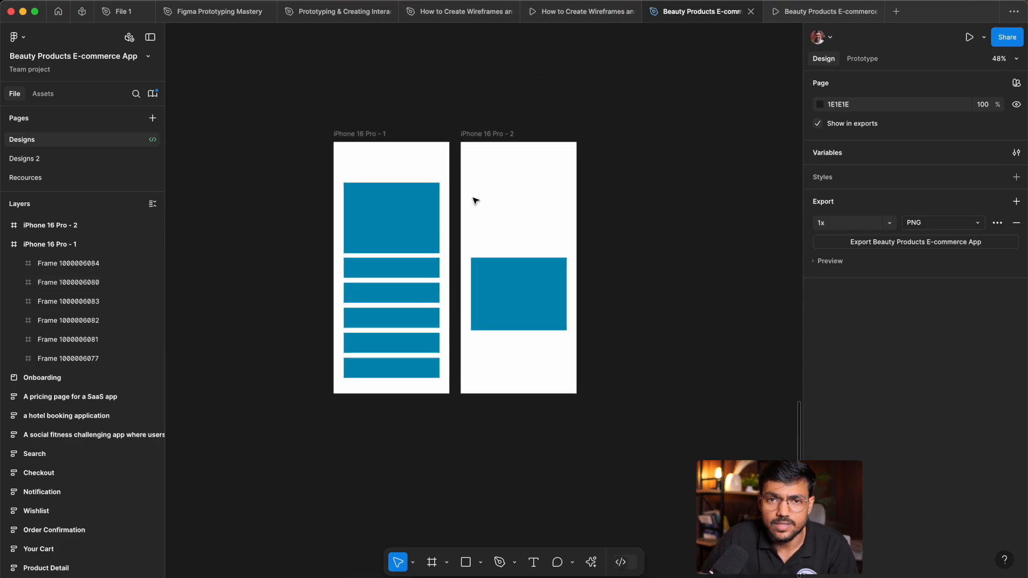
{"action": "scroll", "coordinate": [329, 252], "scroll_direction": "up", "scroll_amount": 3}
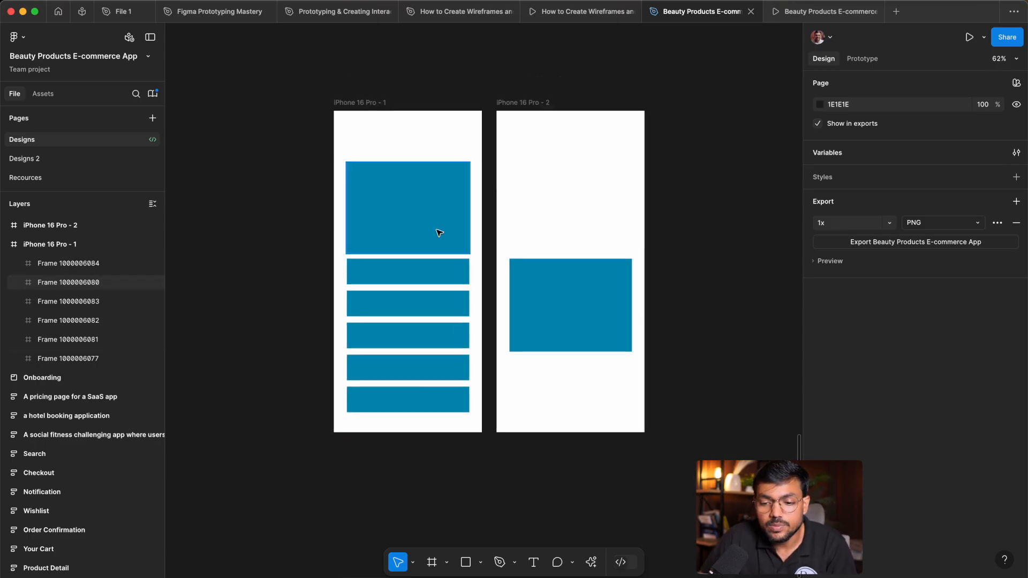
{"action": "left_click", "coordinate": [517, 103]}
{"action": "key", "text": "Delete"}
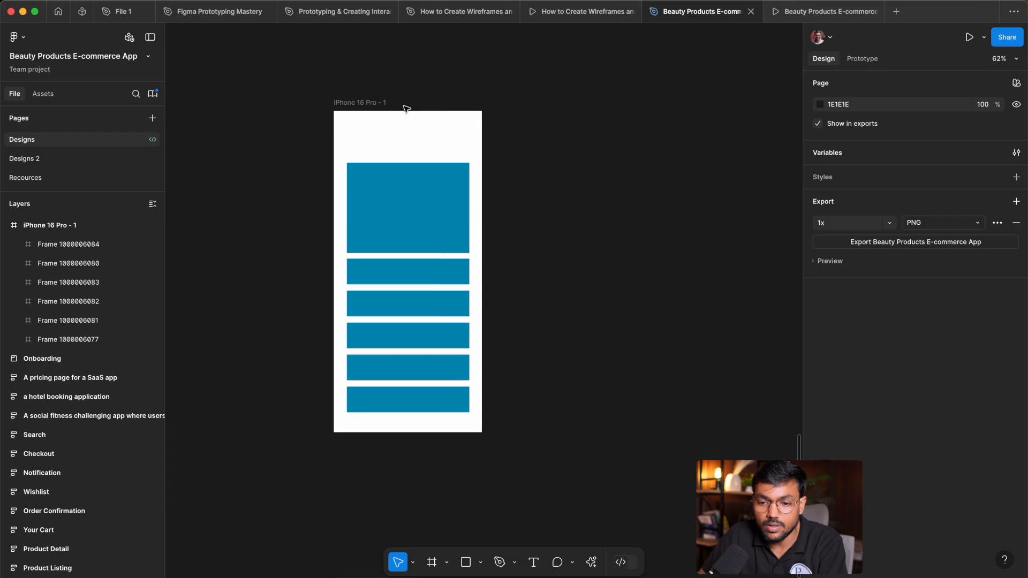
- In a duplicate of iPhone 16 Pro - 1, shrink the top bar to about 66 high and stretch the second bar upward into the freed space
{"action": "left_click", "coordinate": [383, 122]}
{"action": "key", "text": "ctrl+d"}
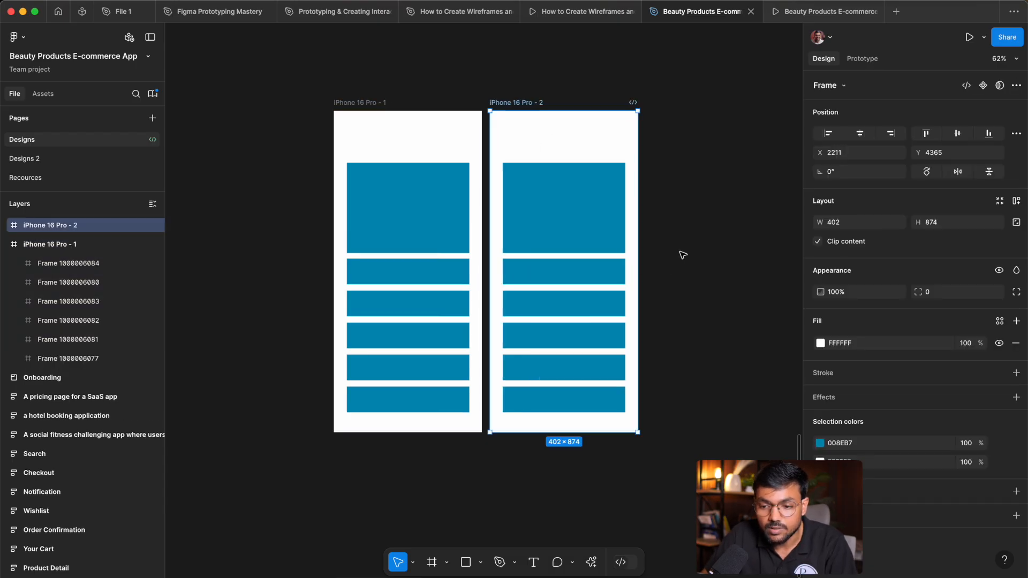
{"action": "left_click", "coordinate": [601, 213]}
{"action": "left_click_drag", "start_coordinate": [615, 253], "coordinate": [615, 184]}
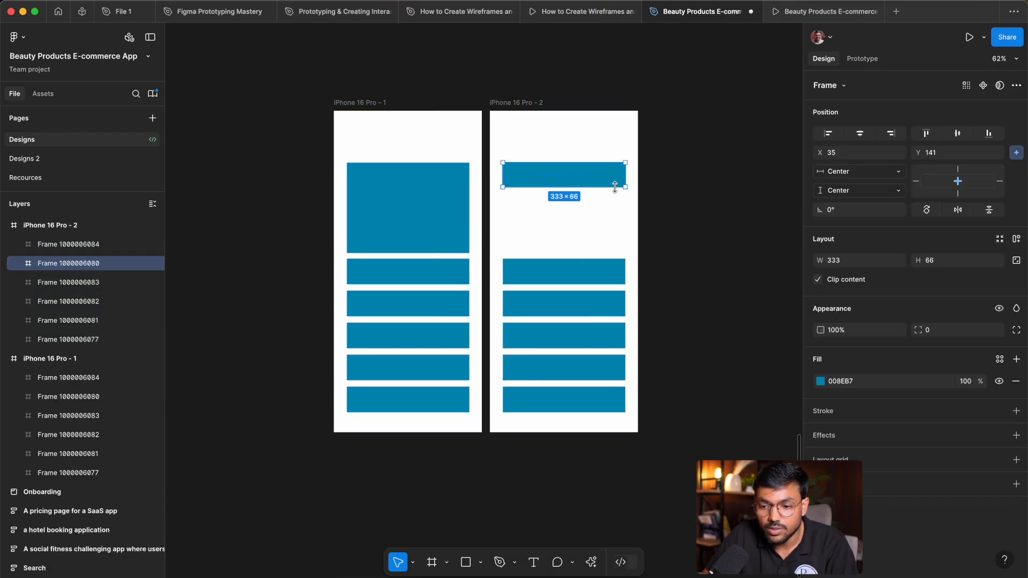
{"action": "left_click", "coordinate": [607, 268]}
{"action": "left_click_drag", "start_coordinate": [607, 260], "coordinate": [424, 196]}
{"action": "left_click", "coordinate": [686, 203]}
- In another duplicate of iPhone 16 Pro - 1, turn the top area into two small bars followed by an enlarged third bar
{"action": "scroll", "coordinate": [305, 107], "scroll_direction": "down", "scroll_amount": 1}
{"action": "left_click", "coordinate": [339, 109]}
{"action": "key", "text": "ctrl+d"}
{"action": "left_click", "coordinate": [541, 239]}
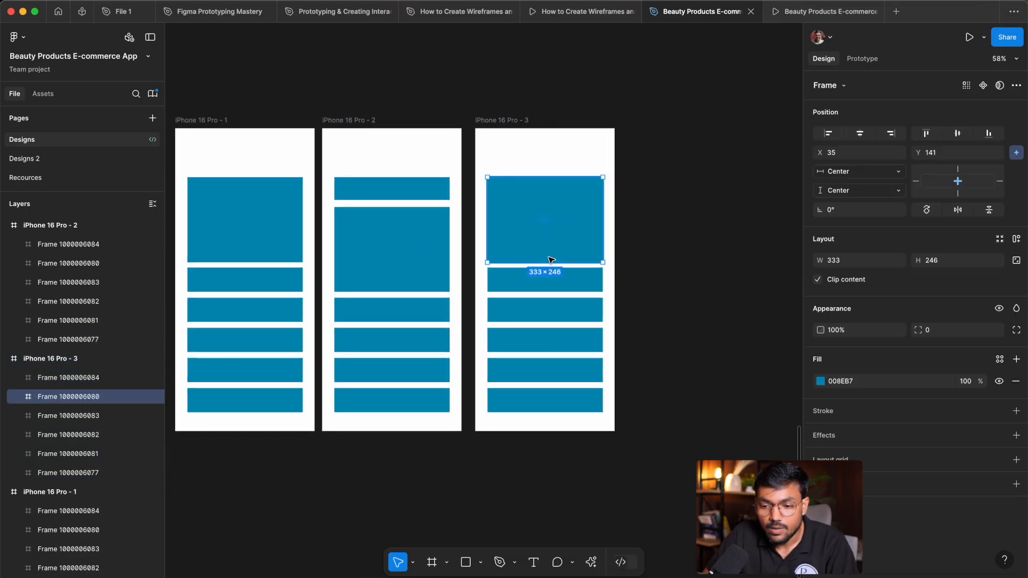
{"action": "left_click_drag", "start_coordinate": [557, 262], "coordinate": [566, 218]}
{"action": "left_click", "coordinate": [564, 303]}
{"action": "left_click_drag", "start_coordinate": [565, 299], "coordinate": [557, 240]}
{"action": "left_click", "coordinate": [658, 289]}
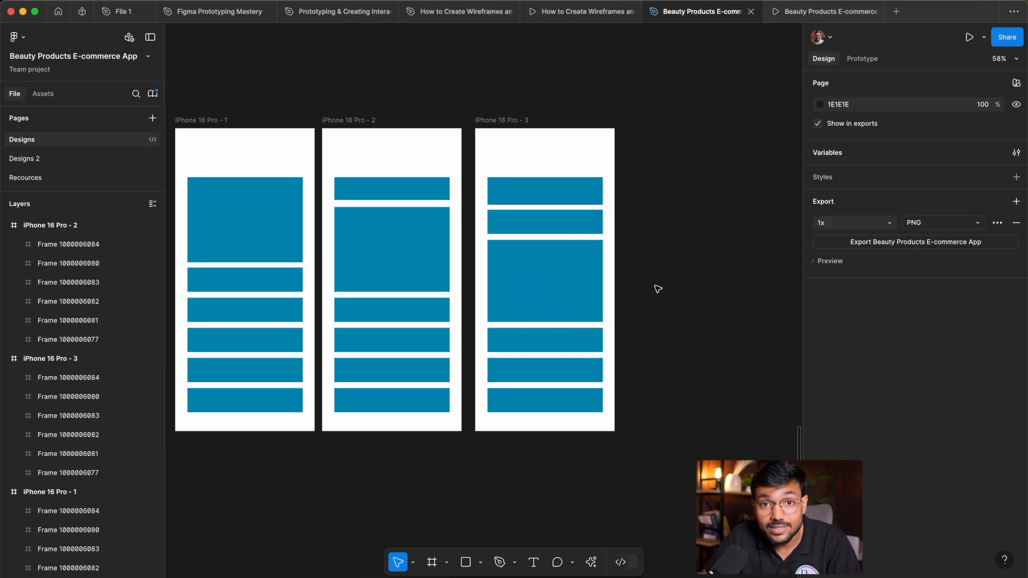
- Delete the iPhone 16 Pro - 2 and iPhone 16 Pro - 3 frames, keeping only iPhone 16 Pro - 1
{"action": "scroll", "coordinate": [657, 289], "scroll_direction": "left", "scroll_amount": 1}
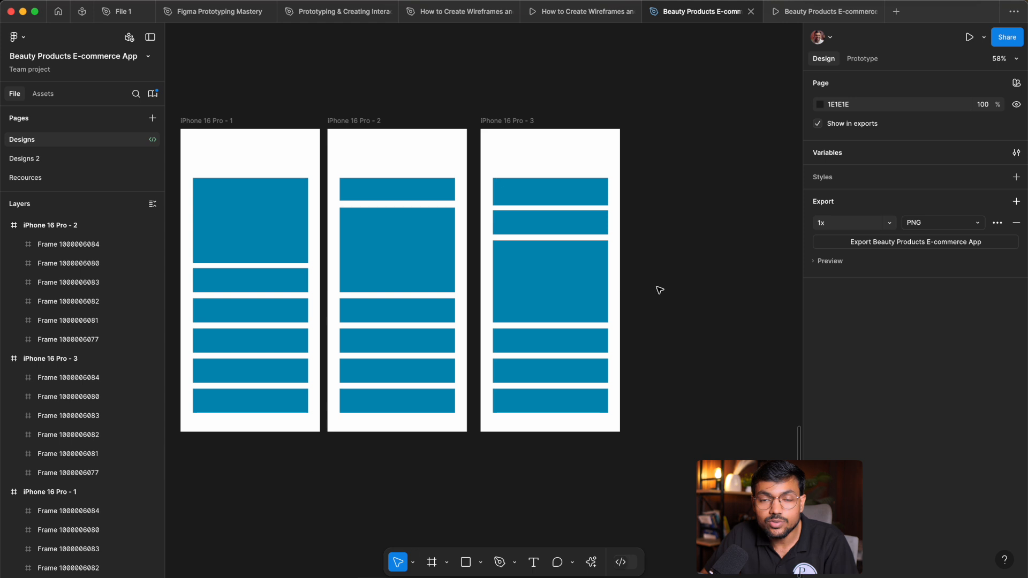
{"action": "left_click", "coordinate": [349, 121]}
{"action": "left_click", "coordinate": [490, 119], "text": "shift"}
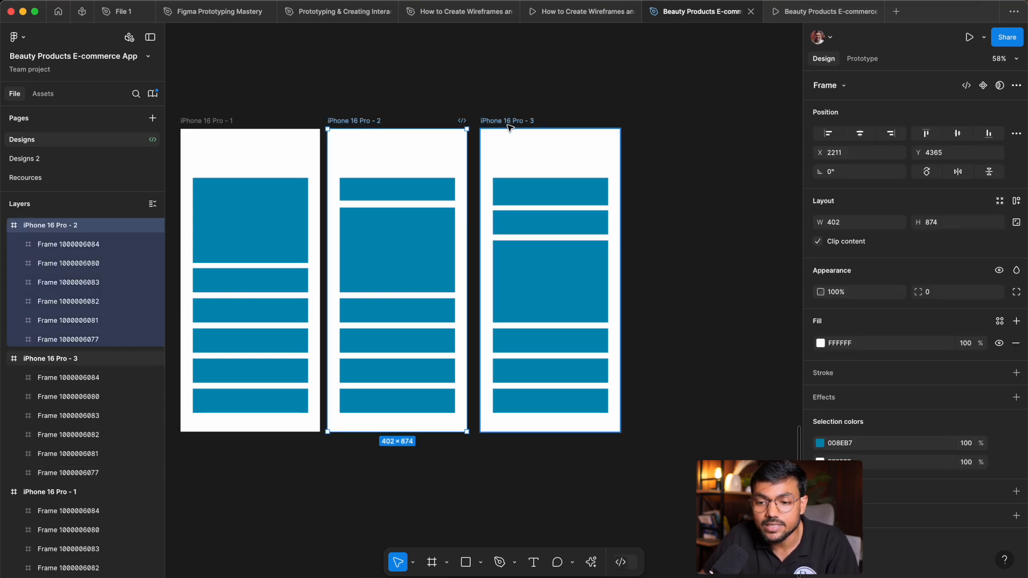
{"action": "key", "text": "Delete"}
{"action": "scroll", "coordinate": [582, 241], "scroll_direction": "left", "scroll_amount": 5}
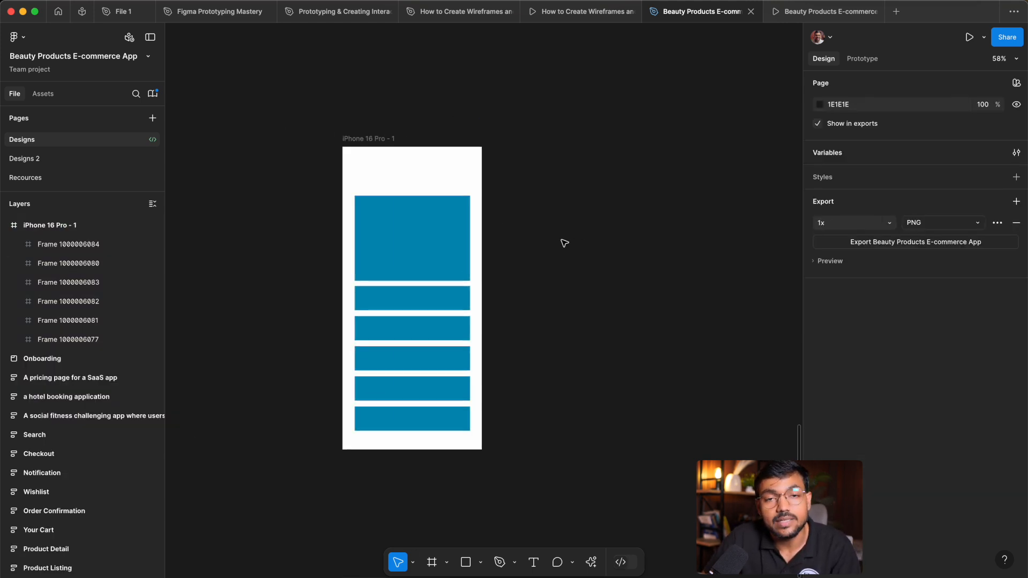
{"action": "scroll", "coordinate": [515, 245], "scroll_direction": "right", "scroll_amount": 3}
{"action": "scroll", "coordinate": [388, 252], "scroll_direction": "up", "scroll_amount": 3}
{"action": "scroll", "coordinate": [388, 252], "scroll_direction": "right", "scroll_amount": 5}
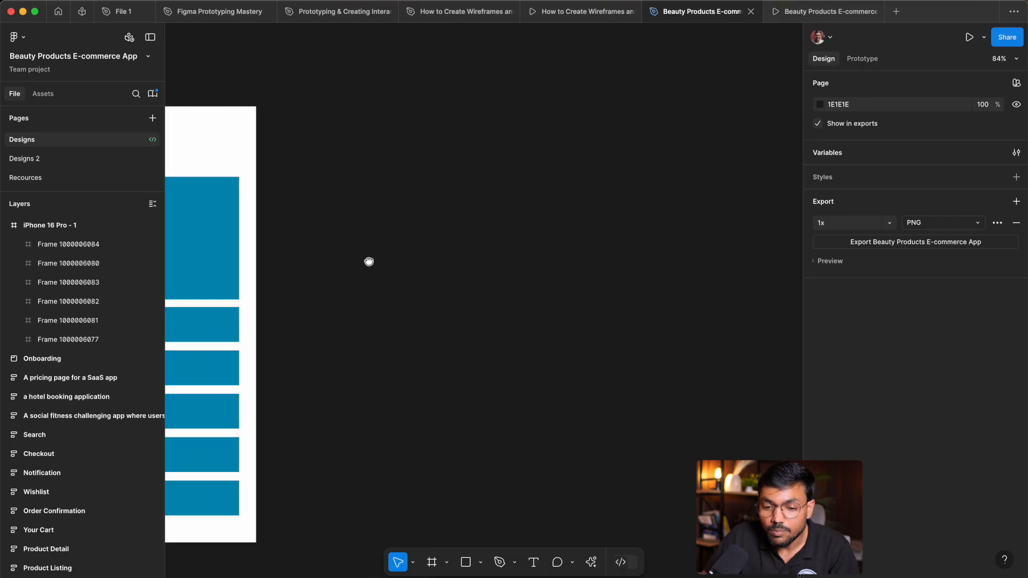
{"action": "left_click", "coordinate": [223, 324]}
{"action": "left_click", "coordinate": [220, 275], "text": "shift"}
{"action": "left_click", "coordinate": [423, 299]}
{"action": "scroll", "coordinate": [536, 294], "scroll_direction": "left", "scroll_amount": 5}
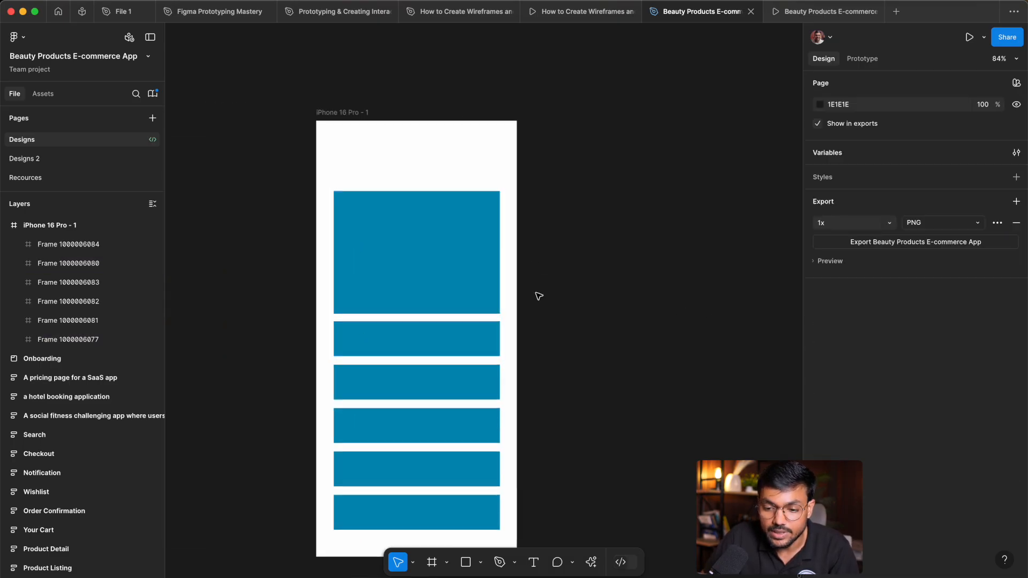
{"action": "scroll", "coordinate": [526, 299], "scroll_direction": "up", "scroll_amount": 5}
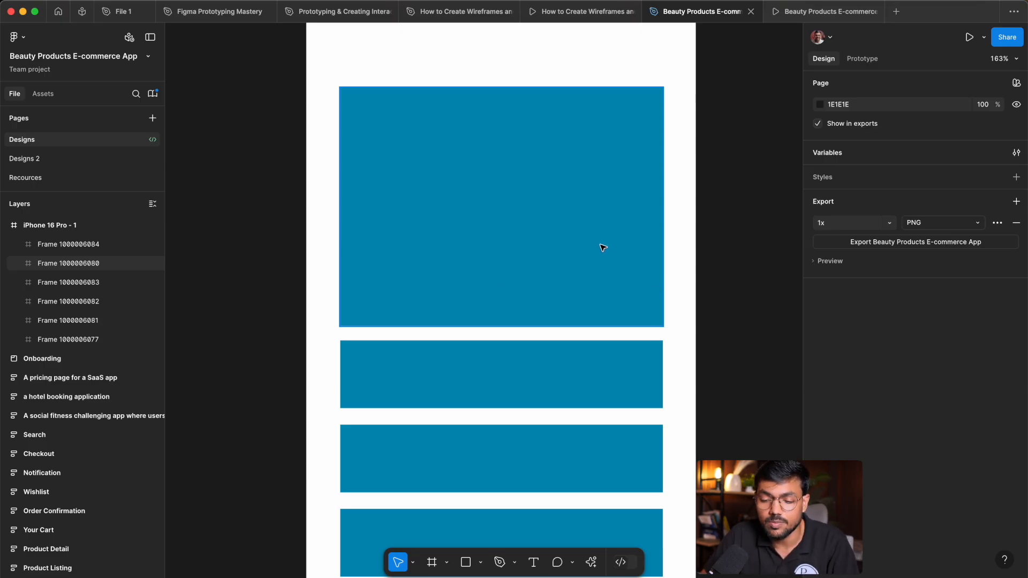
{"action": "scroll", "coordinate": [401, 252], "scroll_direction": "right", "scroll_amount": 2}
{"action": "scroll", "coordinate": [298, 264], "scroll_direction": "down", "scroll_amount": 3}
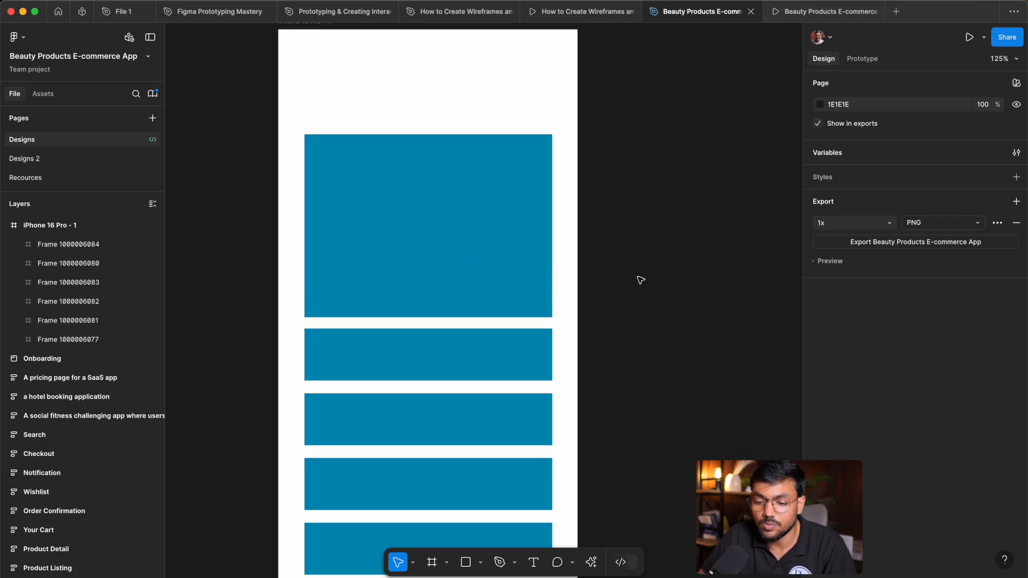
{"action": "left_click", "coordinate": [508, 221]}
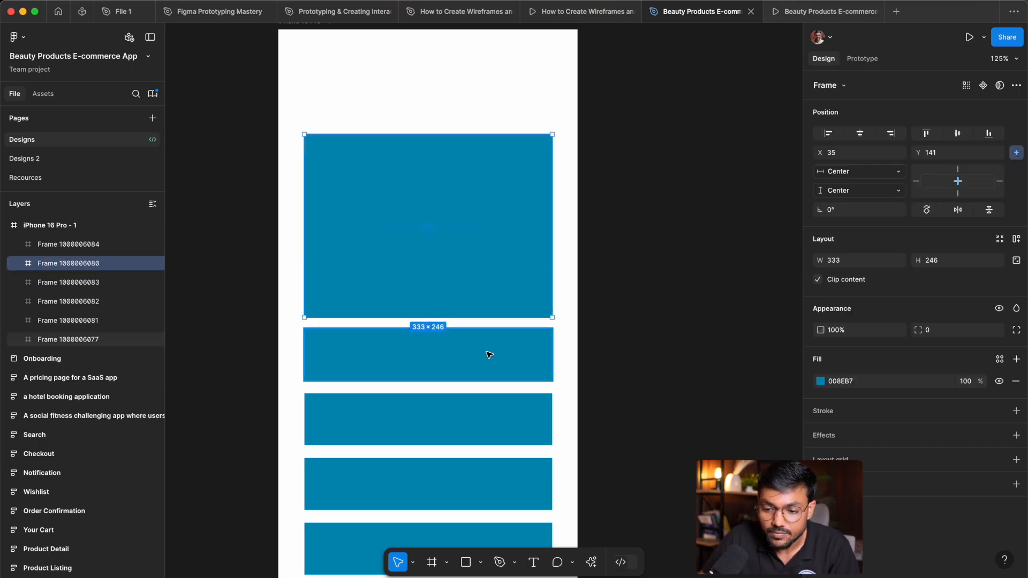
{"action": "scroll", "coordinate": [488, 355], "scroll_direction": "down", "scroll_amount": 2}
{"action": "scroll", "coordinate": [555, 342], "scroll_direction": "right", "scroll_amount": 3}
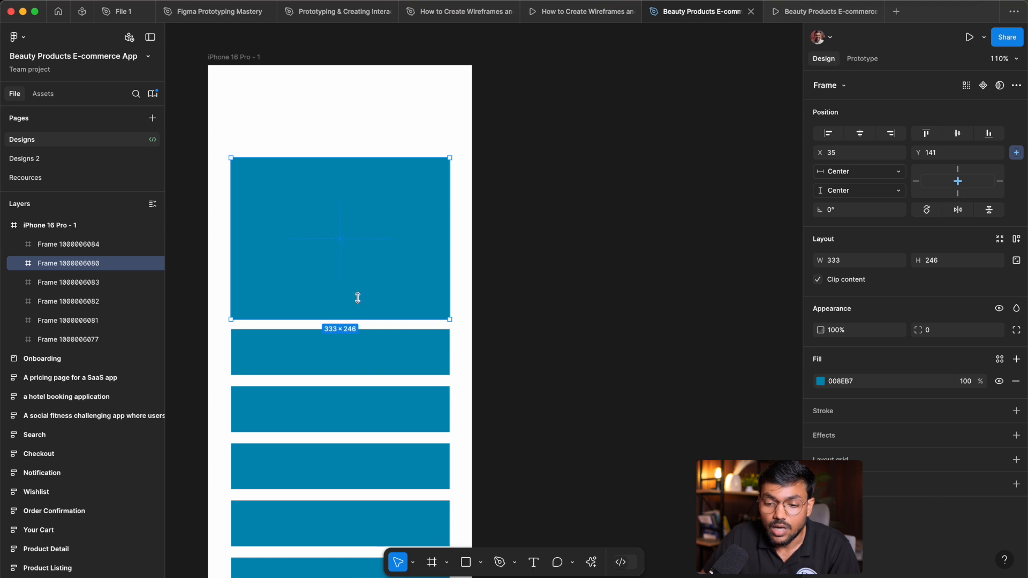
{"action": "scroll", "coordinate": [527, 242], "scroll_direction": "left", "scroll_amount": 6}
{"action": "scroll", "coordinate": [528, 241], "scroll_direction": "up", "scroll_amount": 3, "text": "ctrl"}
{"action": "scroll", "coordinate": [669, 292], "scroll_direction": "right", "scroll_amount": 2}
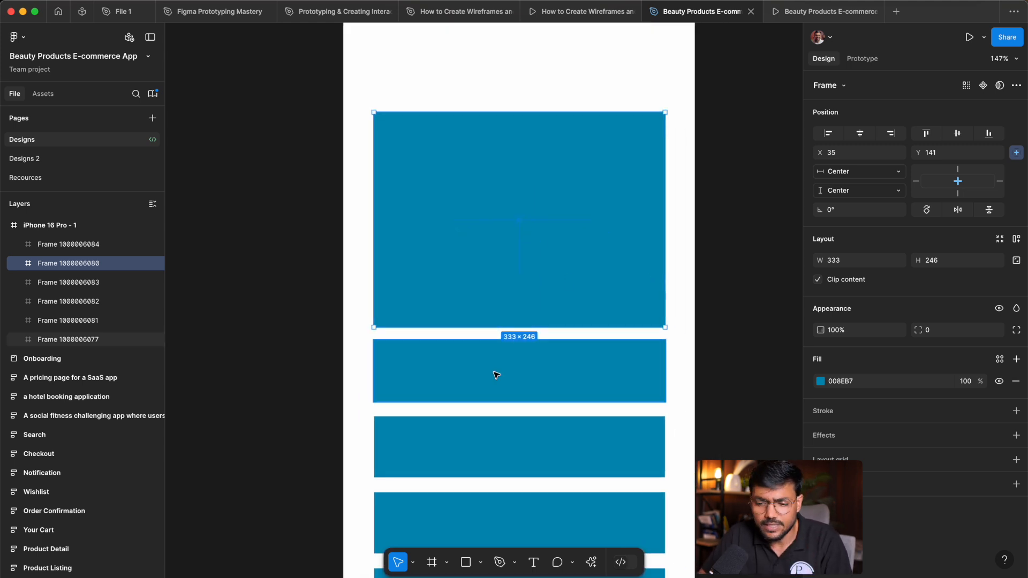
{"action": "scroll", "coordinate": [394, 367], "scroll_direction": "down", "scroll_amount": 4, "text": "ctrl"}
{"action": "left_click", "coordinate": [646, 384]}
{"action": "scroll", "coordinate": [632, 247], "scroll_direction": "up", "scroll_amount": 2, "text": "ctrl"}
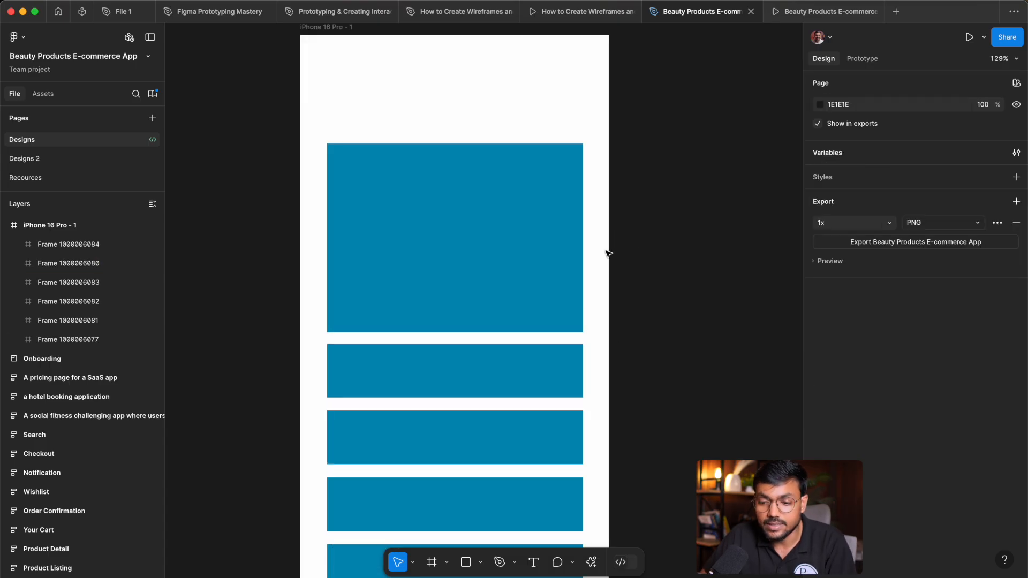
- Duplicate the large bar together with the small bar beneath it and place the copies well outside the iPhone 16 Pro - 1 frame
{"action": "left_click_drag", "start_coordinate": [612, 239], "coordinate": [482, 372]}
{"action": "scroll", "coordinate": [396, 367], "scroll_direction": "down", "scroll_amount": 4, "text": "ctrl"}
{"action": "left_click_drag", "start_coordinate": [441, 322], "coordinate": [687, 325], "text": "alt"}
{"action": "scroll", "coordinate": [473, 373], "scroll_direction": "right", "scroll_amount": 4}
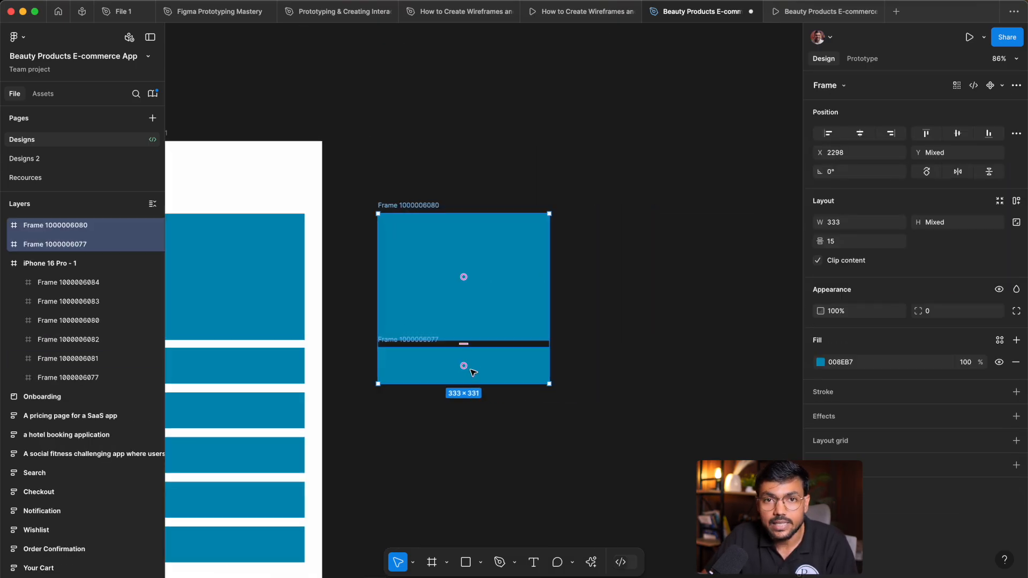
{"action": "left_click_drag", "start_coordinate": [479, 300], "coordinate": [661, 300]}
{"action": "scroll", "coordinate": [571, 310], "scroll_direction": "right", "scroll_amount": 4}
{"action": "scroll", "coordinate": [571, 310], "scroll_direction": "down", "scroll_amount": 1}
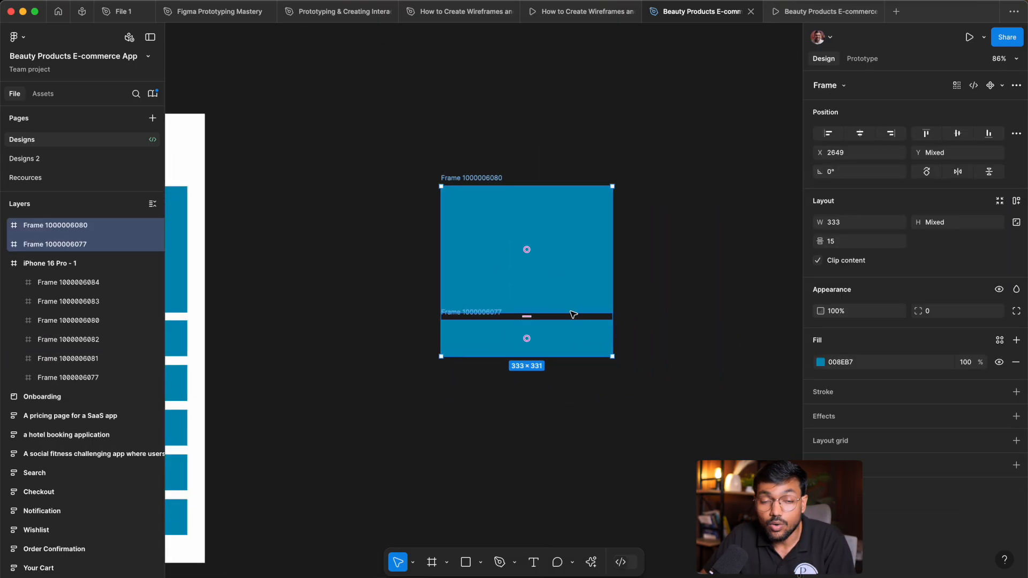
{"action": "scroll", "coordinate": [484, 291], "scroll_direction": "up", "scroll_amount": 3, "text": "ctrl"}
{"action": "scroll", "coordinate": [621, 293], "scroll_direction": "right", "scroll_amount": 3}
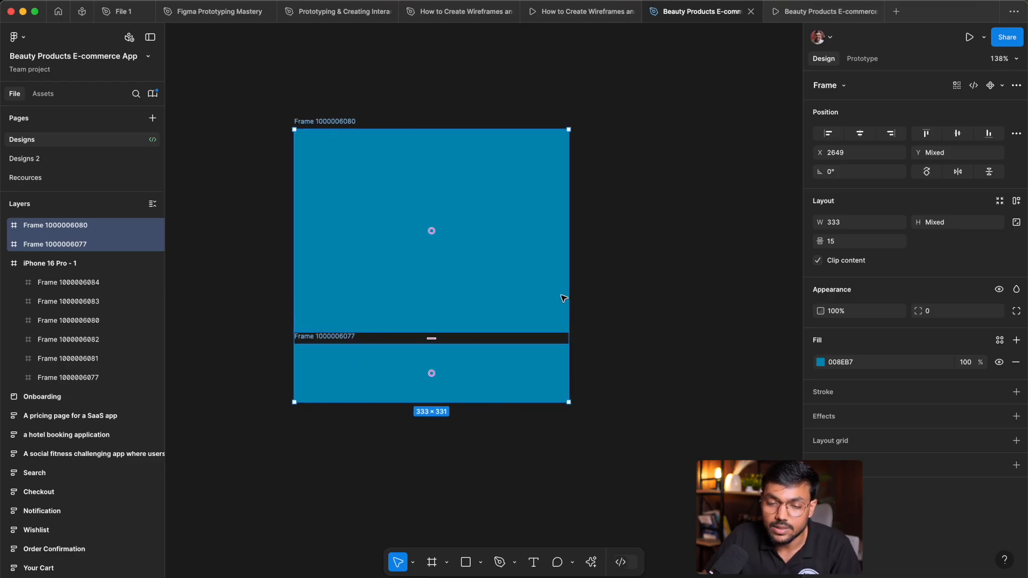
- Move the copied small bar above the large one, left-aligned with a gap of about 24
{"action": "left_click", "coordinate": [622, 296]}
{"action": "scroll", "coordinate": [509, 315], "scroll_direction": "left", "scroll_amount": 1}
{"action": "left_click", "coordinate": [404, 340]}
{"action": "left_click_drag", "start_coordinate": [404, 340], "coordinate": [452, 47]}
{"action": "scroll", "coordinate": [699, 329], "scroll_direction": "up", "scroll_amount": 3}
{"action": "scroll", "coordinate": [700, 328], "scroll_direction": "left", "scroll_amount": 1}
{"action": "left_click", "coordinate": [700, 328]}
{"action": "left_click", "coordinate": [524, 280]}
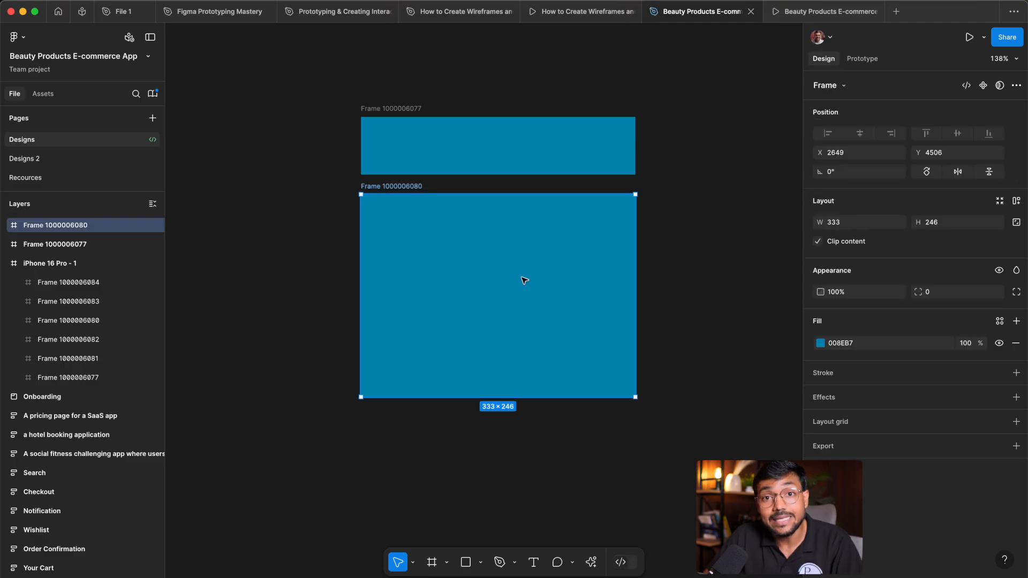
{"action": "scroll", "coordinate": [433, 321], "scroll_direction": "up", "scroll_amount": 2}
{"action": "scroll", "coordinate": [434, 321], "scroll_direction": "left", "scroll_amount": 1}
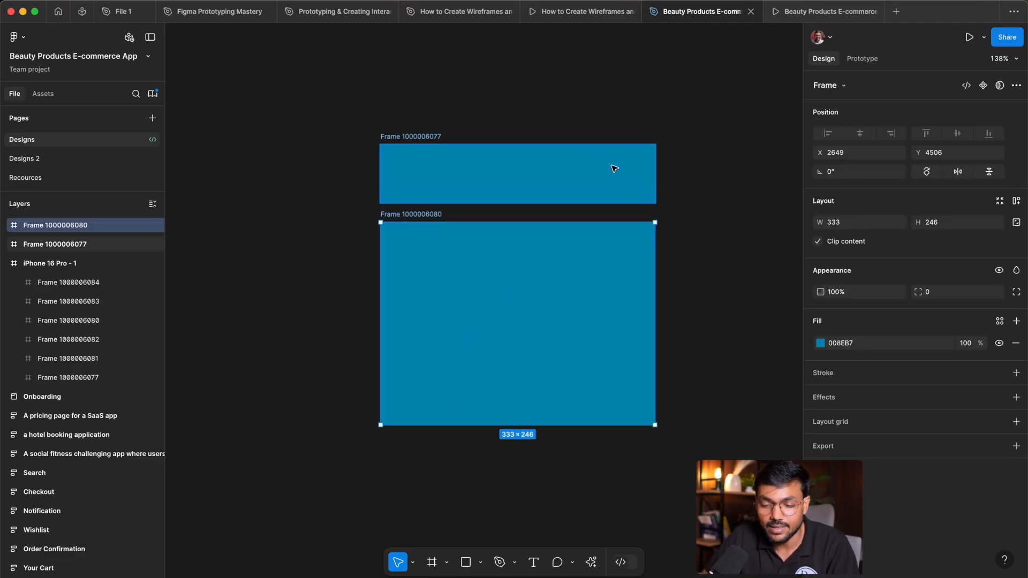
- Combine the two copied bars into a component set named Card
{"action": "left_click", "coordinate": [567, 115]}
{"action": "left_click", "coordinate": [436, 160]}
{"action": "left_click", "coordinate": [464, 101]}
{"action": "left_click_drag", "start_coordinate": [350, 100], "coordinate": [690, 439]}
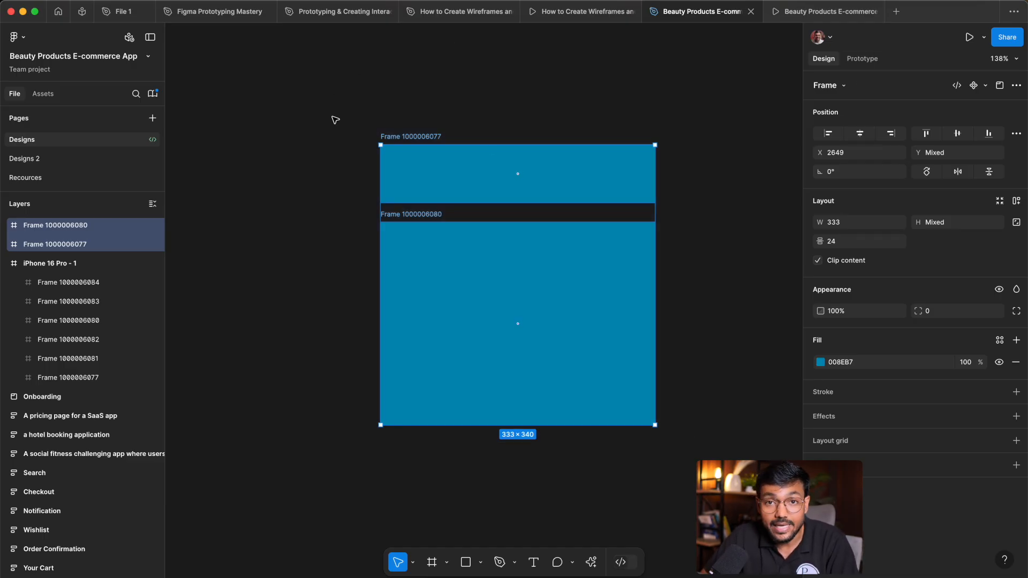
{"action": "scroll", "coordinate": [723, 326], "scroll_direction": "right", "scroll_amount": 1}
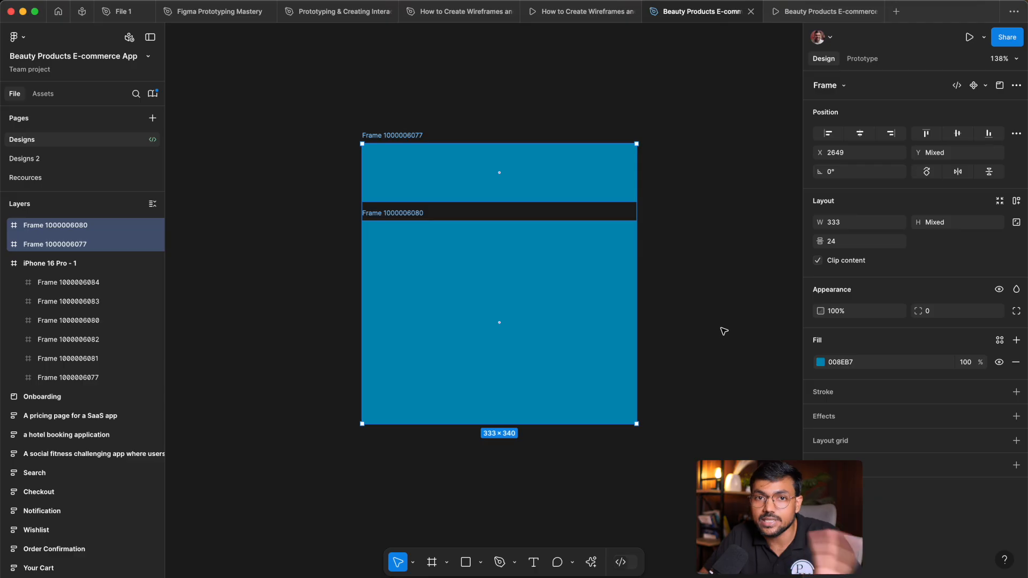
{"action": "scroll", "coordinate": [728, 337], "scroll_direction": "down", "scroll_amount": 1}
{"action": "scroll", "coordinate": [728, 337], "scroll_direction": "left", "scroll_amount": 1}
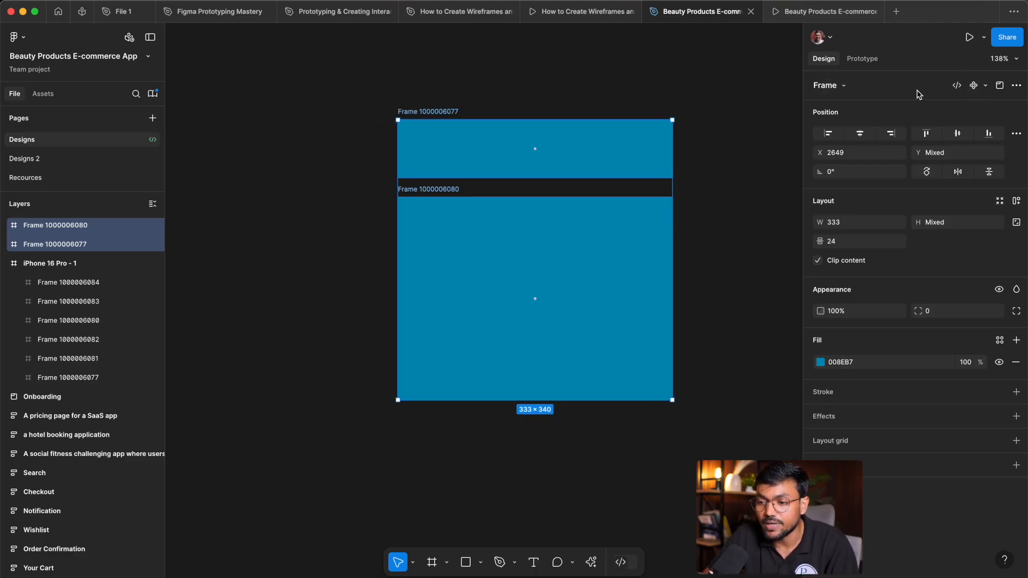
{"action": "left_click", "coordinate": [985, 87]}
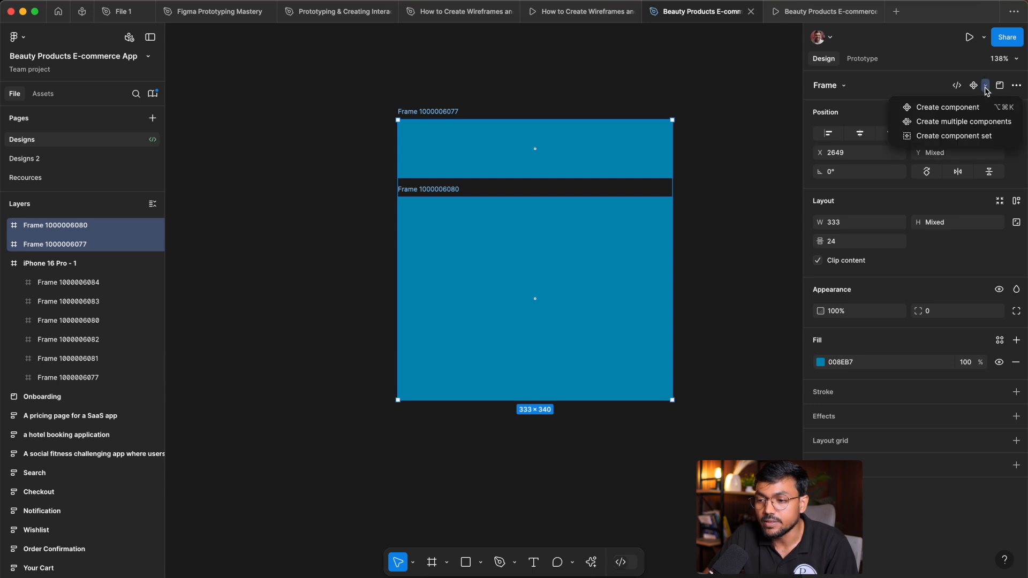
{"action": "left_click", "coordinate": [952, 137]}
{"action": "double_click", "coordinate": [405, 98]}
{"action": "type", "text": "Card"}
{"action": "key", "text": "Return"}
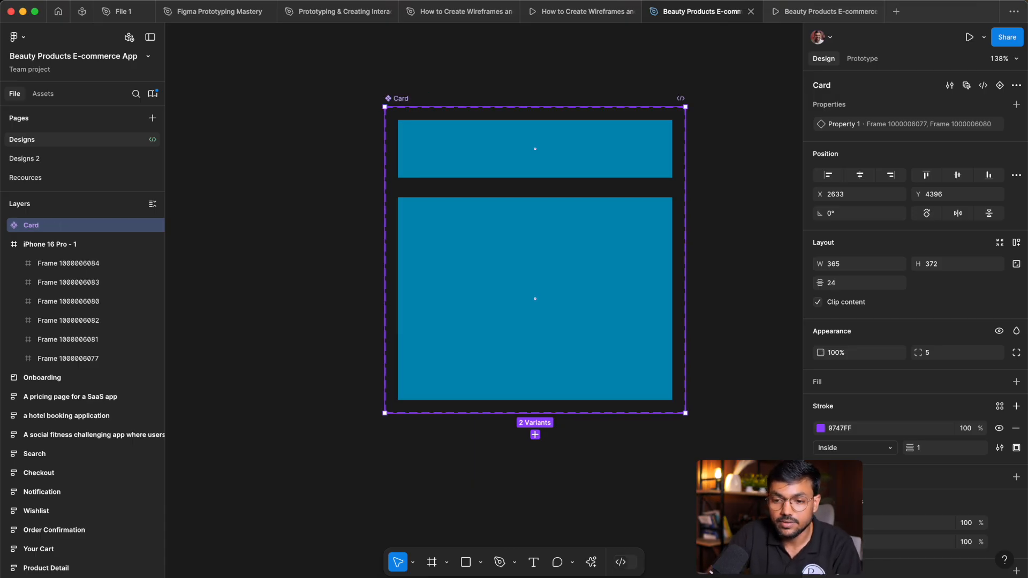
- Rename the Card component set's variant property to State
{"action": "left_click", "coordinate": [522, 164]}
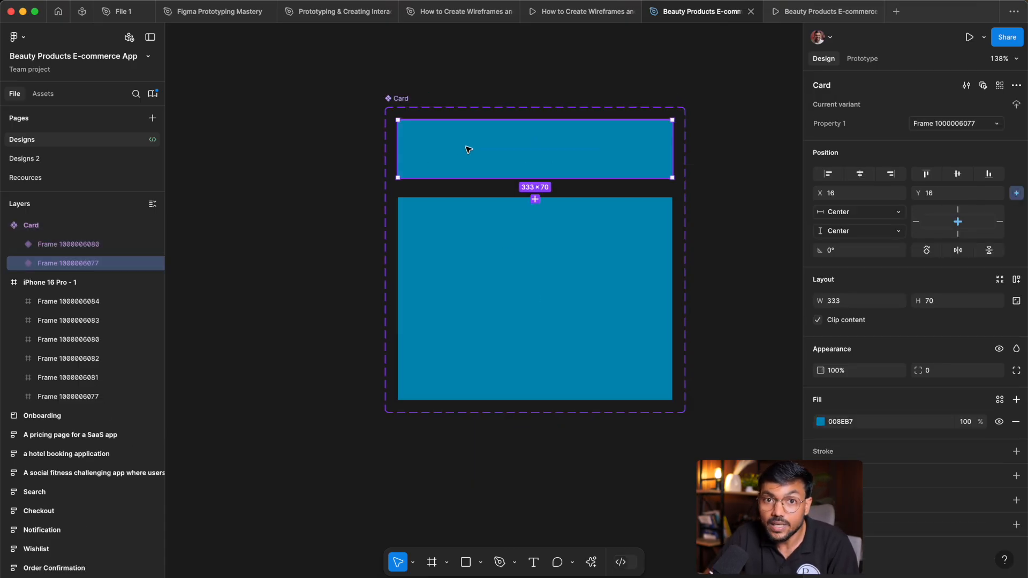
{"action": "left_click", "coordinate": [565, 79]}
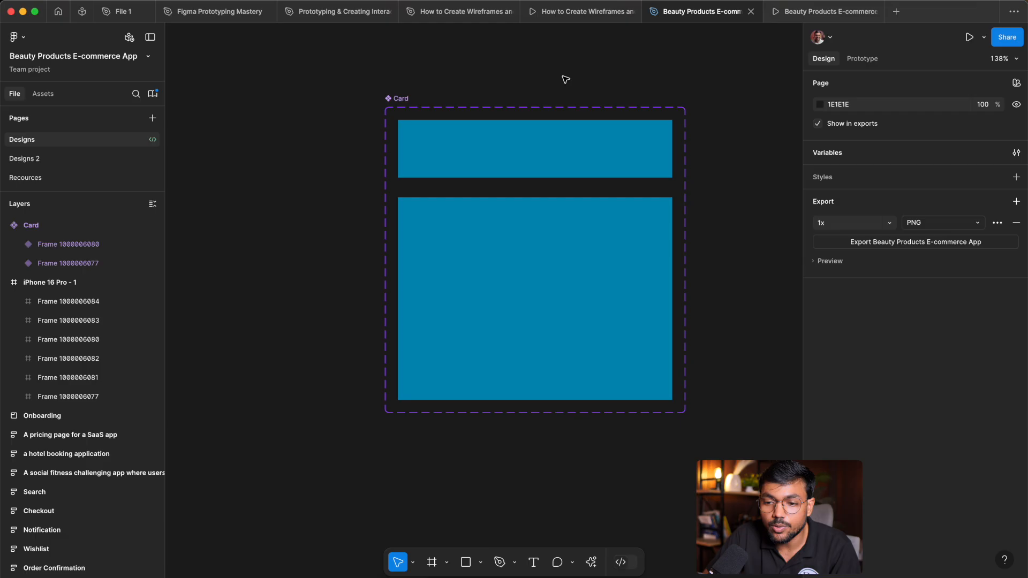
{"action": "left_click", "coordinate": [402, 99]}
{"action": "double_click", "coordinate": [842, 125]}
{"action": "type", "text": "State"}
{"action": "key", "text": "Return"}
- Set the small variant's State value to Default
{"action": "left_click", "coordinate": [617, 154]}
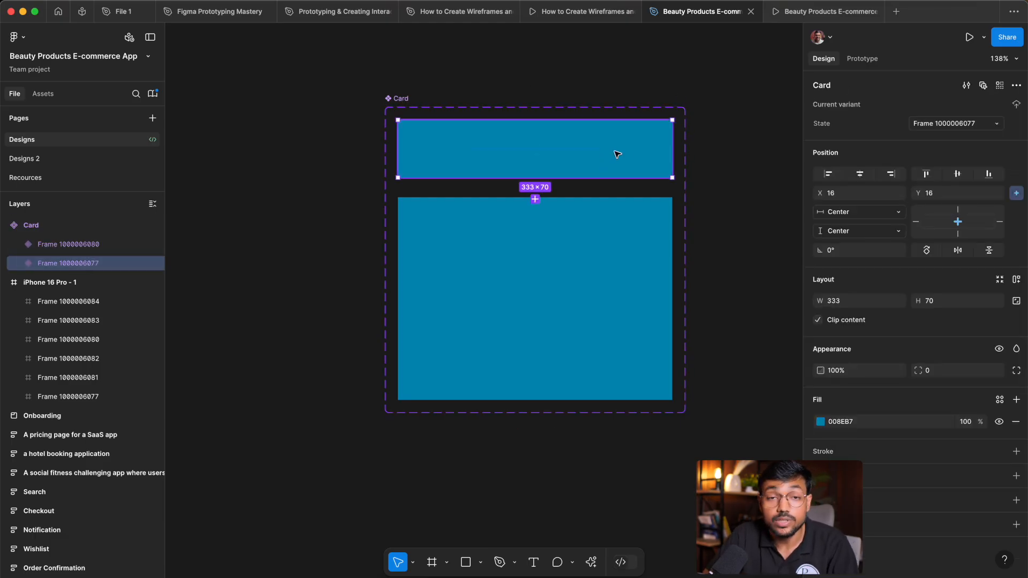
{"action": "double_click", "coordinate": [937, 123]}
{"action": "type", "text": "Default"}
{"action": "key", "text": "Return"}
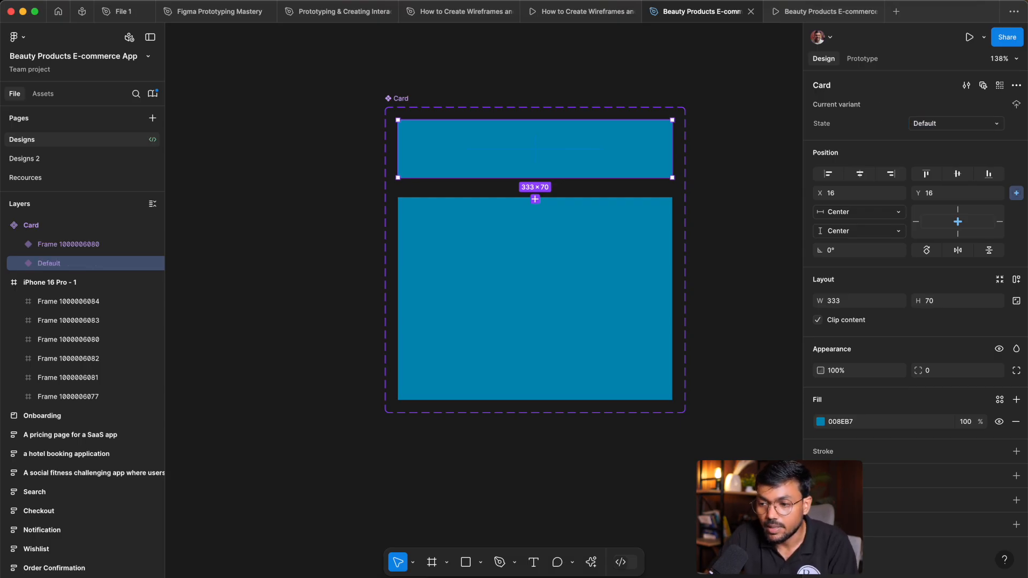
- Set the large variant's State value to Expanded
{"action": "left_click", "coordinate": [664, 257]}
{"action": "double_click", "coordinate": [956, 126]}
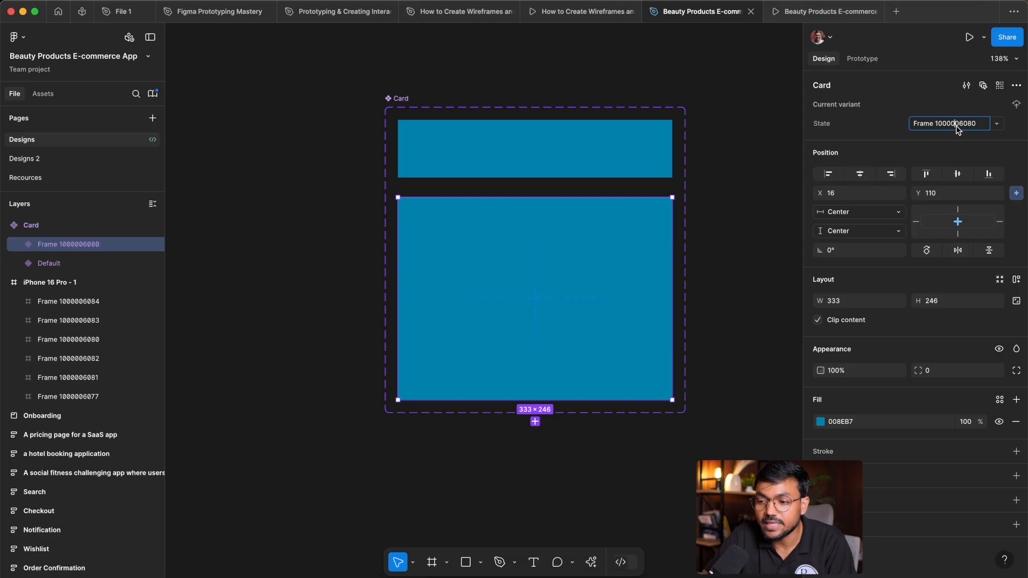
{"action": "key", "text": "BackSpace"}
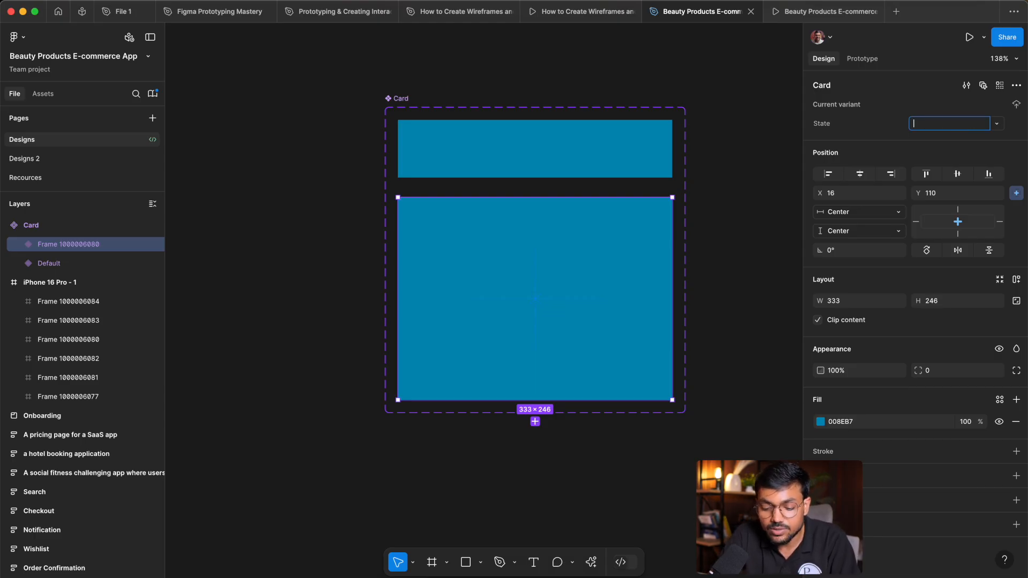
{"action": "type", "text": "Expanded"}
{"action": "key", "text": "Return"}
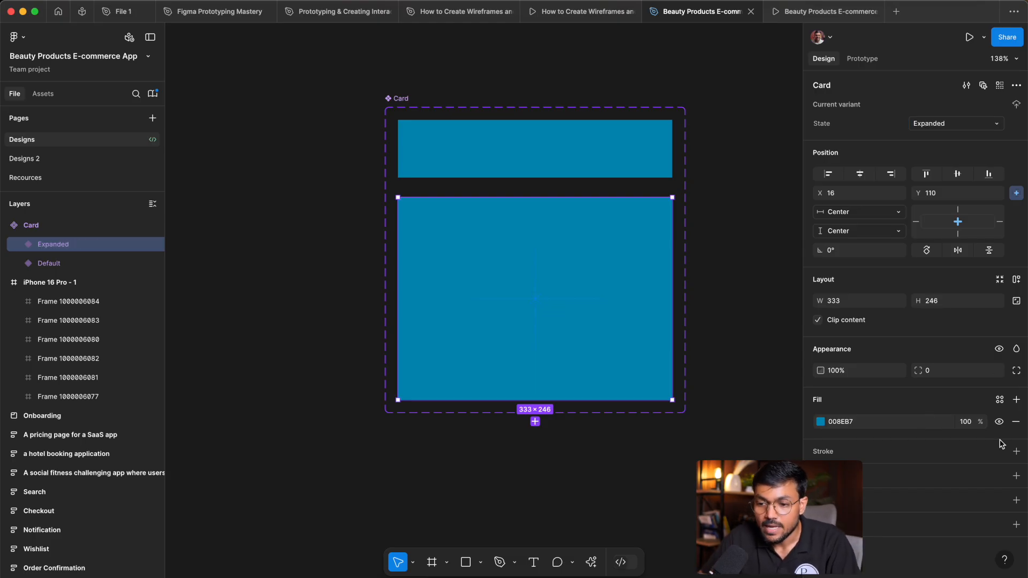
- Examine the prototype interaction settings of the Card set's Default variant
{"action": "left_click", "coordinate": [770, 248]}
{"action": "scroll", "coordinate": [773, 252], "scroll_direction": "down", "scroll_amount": 3}
{"action": "scroll", "coordinate": [744, 190], "scroll_direction": "up", "scroll_amount": 5}
{"action": "left_click", "coordinate": [862, 59]}
{"action": "scroll", "coordinate": [535, 177], "scroll_direction": "left", "scroll_amount": 3}
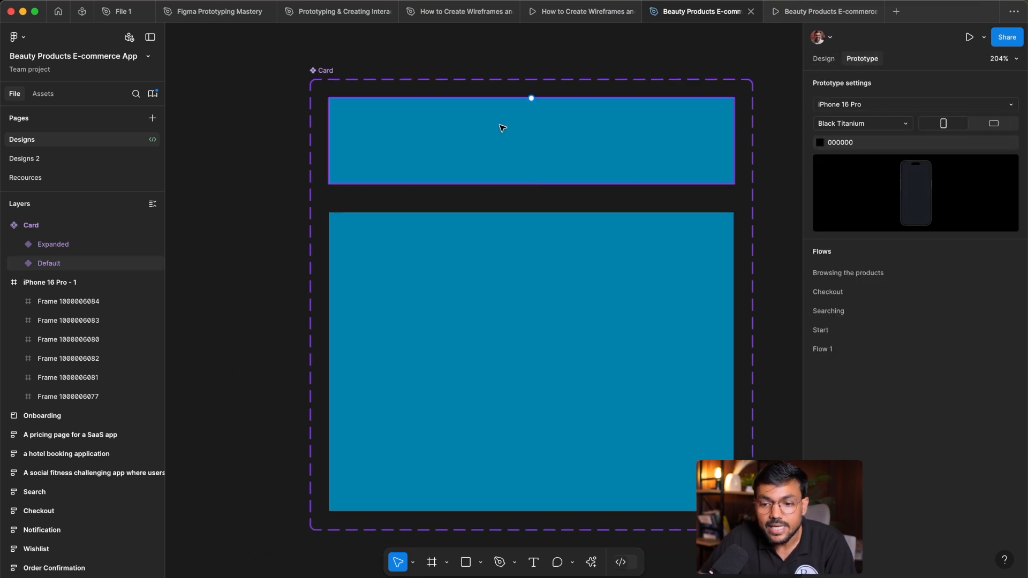
{"action": "scroll", "coordinate": [423, 211], "scroll_direction": "down", "scroll_amount": 1}
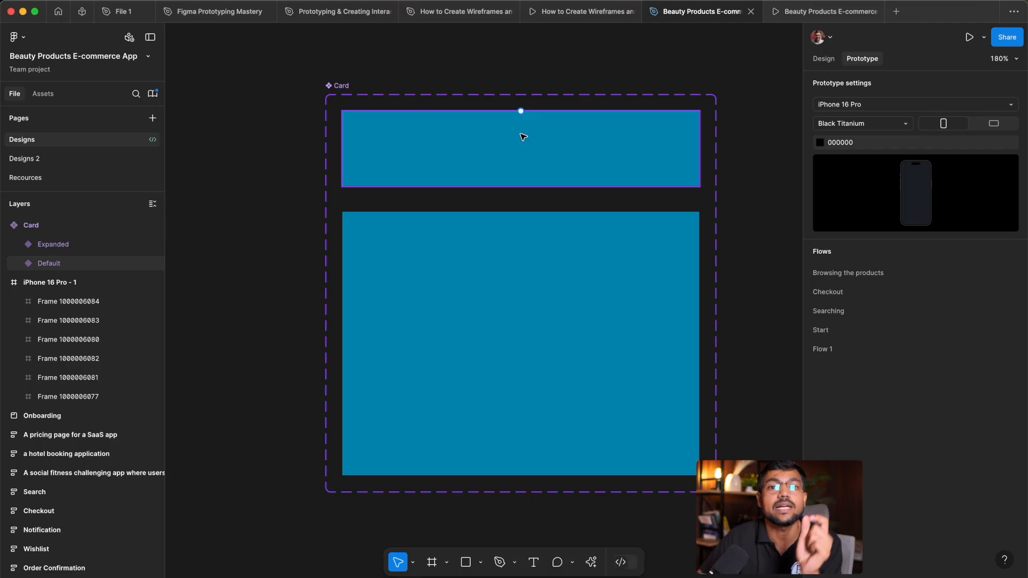
{"action": "left_click", "coordinate": [580, 148]}
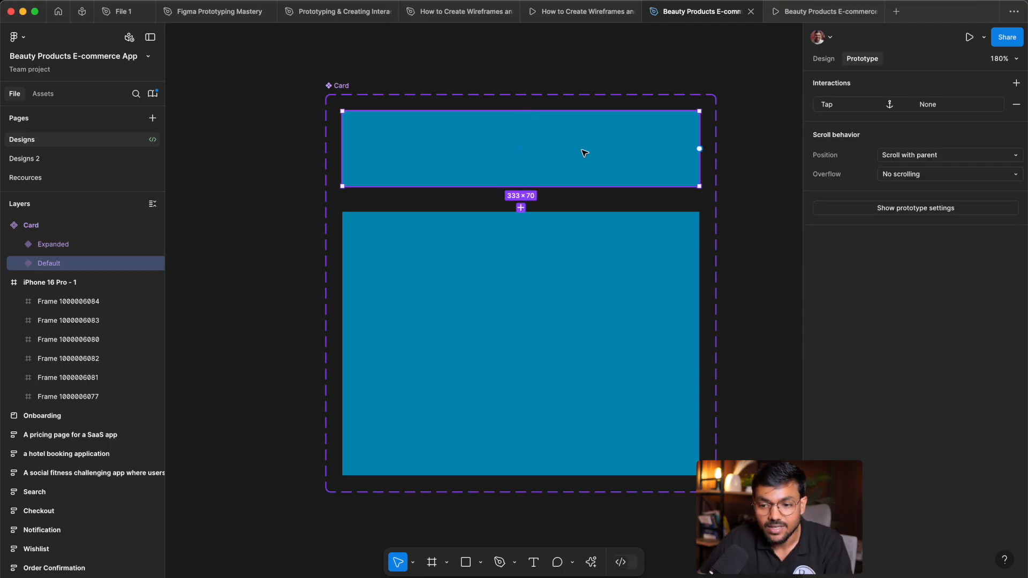
{"action": "left_click", "coordinate": [725, 141]}
{"action": "scroll", "coordinate": [729, 138], "scroll_direction": "right", "scroll_amount": 3}
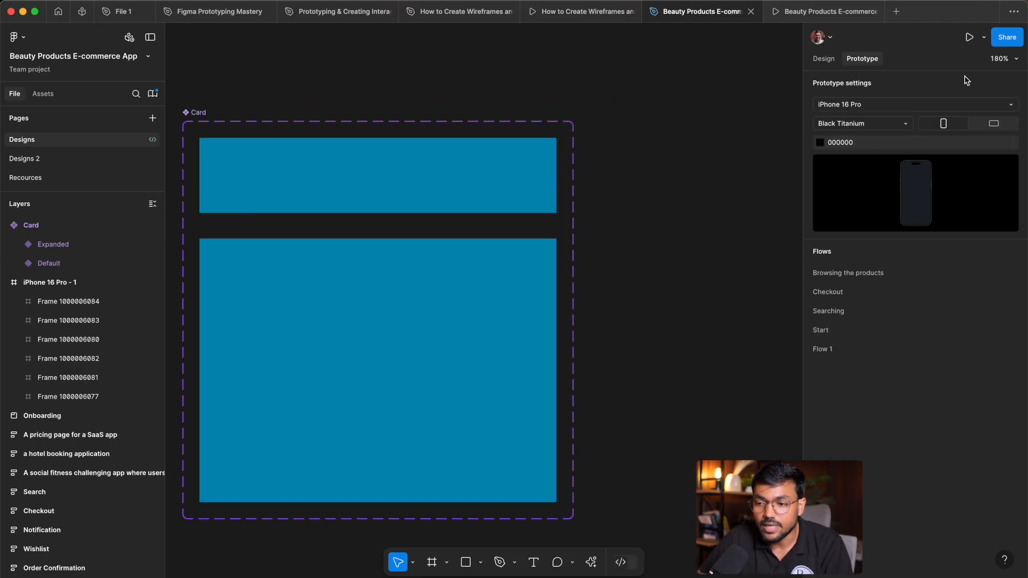
- Place an instance of the Default variant on the empty canvas to the right of the Card component set
{"action": "left_click", "coordinate": [823, 58]}
{"action": "scroll", "coordinate": [478, 197], "scroll_direction": "down", "scroll_amount": 5}
{"action": "left_click_drag", "start_coordinate": [478, 197], "coordinate": [717, 188]}
{"action": "scroll", "coordinate": [667, 280], "scroll_direction": "up", "scroll_amount": 3}
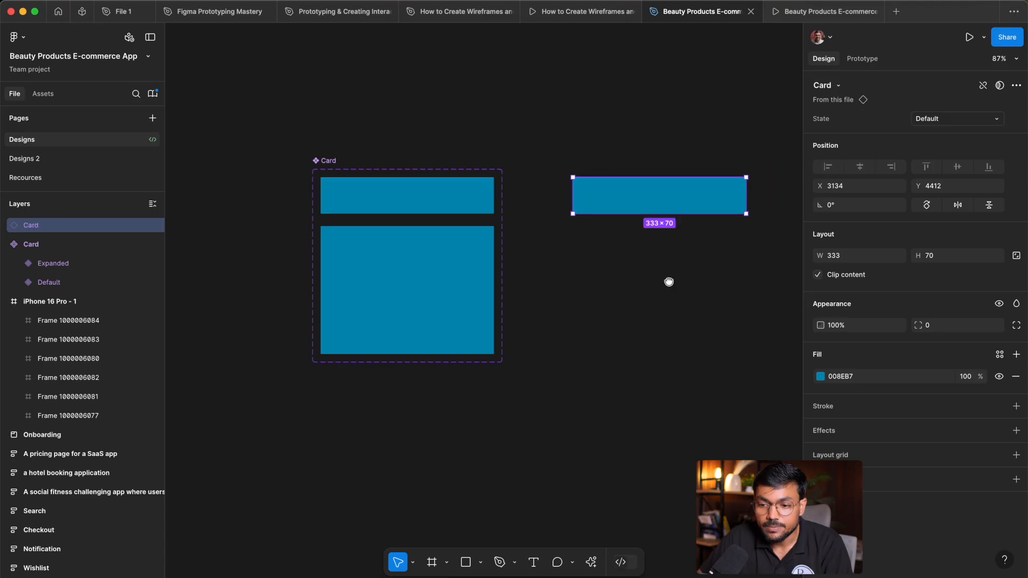
{"action": "scroll", "coordinate": [604, 210], "scroll_direction": "up", "scroll_amount": 2}
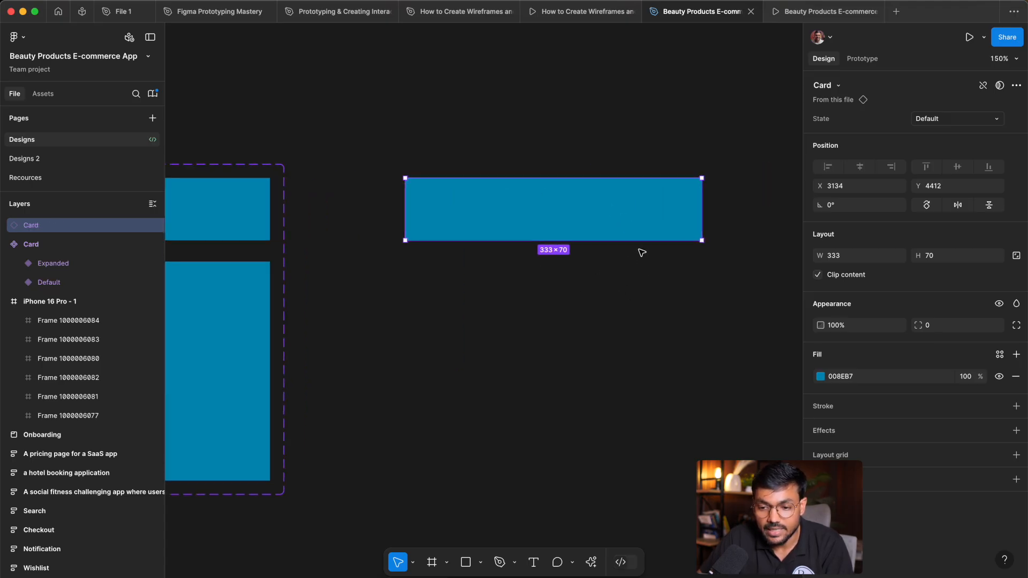
{"action": "left_click_drag", "start_coordinate": [638, 249], "coordinate": [581, 298]}
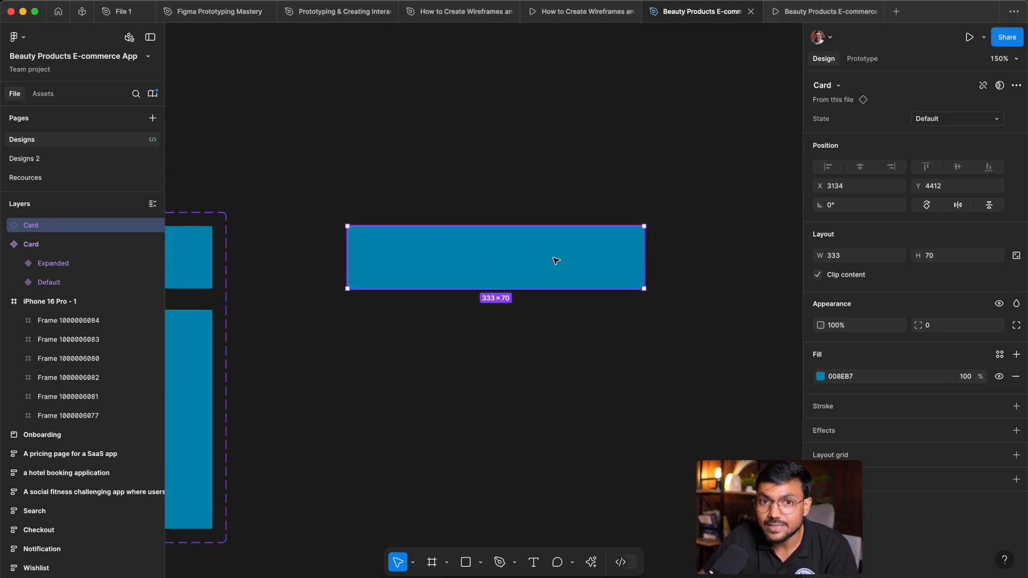
- Review the Expanded variant and the State property of the Card component set
{"action": "scroll", "coordinate": [555, 261], "scroll_direction": "down", "scroll_amount": 2}
{"action": "scroll", "coordinate": [450, 233], "scroll_direction": "left", "scroll_amount": 5}
{"action": "left_click", "coordinate": [374, 266]}
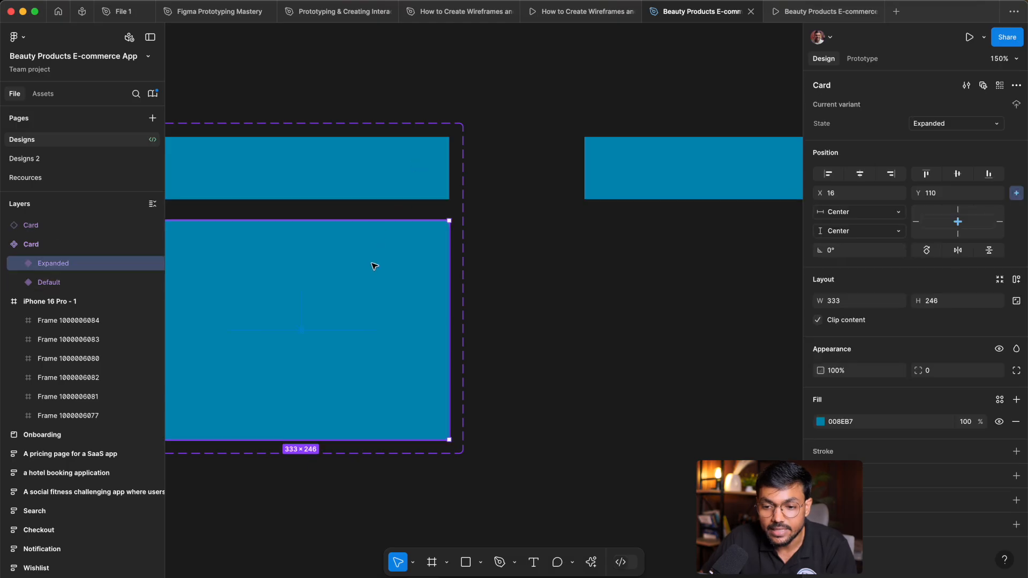
{"action": "scroll", "coordinate": [374, 266], "scroll_direction": "left", "scroll_amount": 5}
{"action": "left_click", "coordinate": [635, 271]}
{"action": "left_click", "coordinate": [265, 133]}
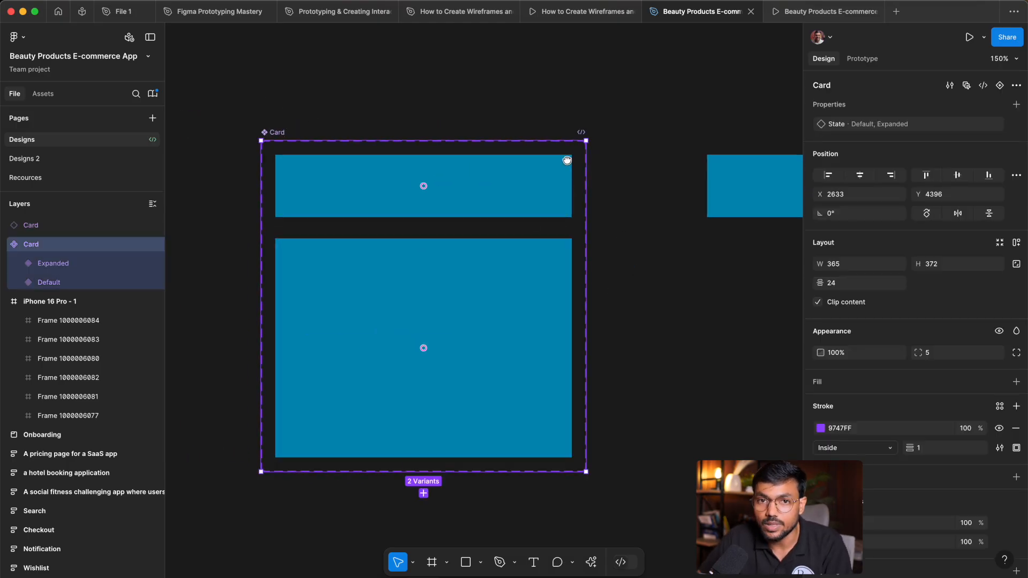
- Try the Expanded state on the separate Card instance and undo the change
{"action": "scroll", "coordinate": [567, 160], "scroll_direction": "right", "scroll_amount": 10}
{"action": "left_click_drag", "start_coordinate": [303, 159], "coordinate": [648, 304]}
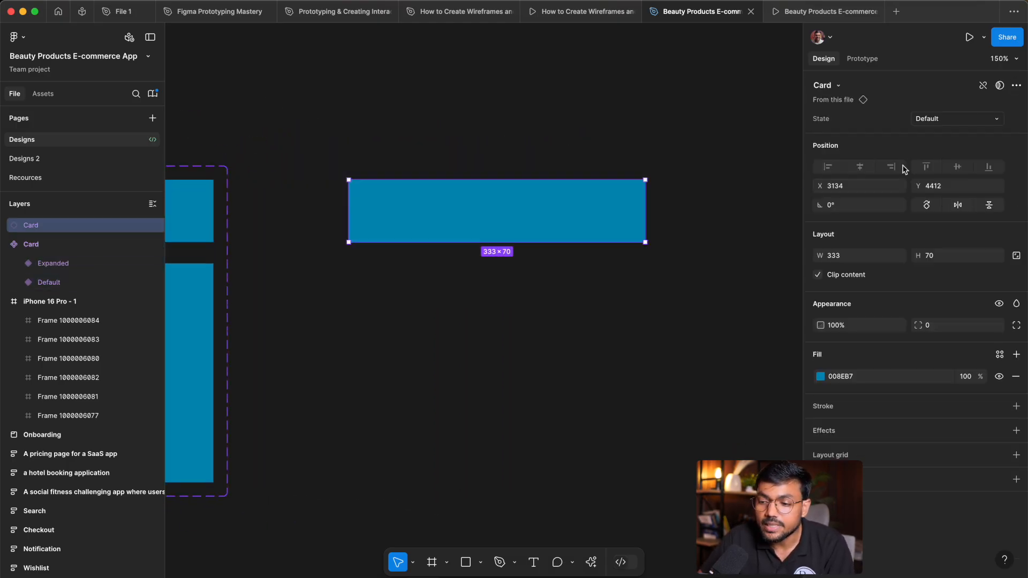
{"action": "left_click", "coordinate": [960, 129]}
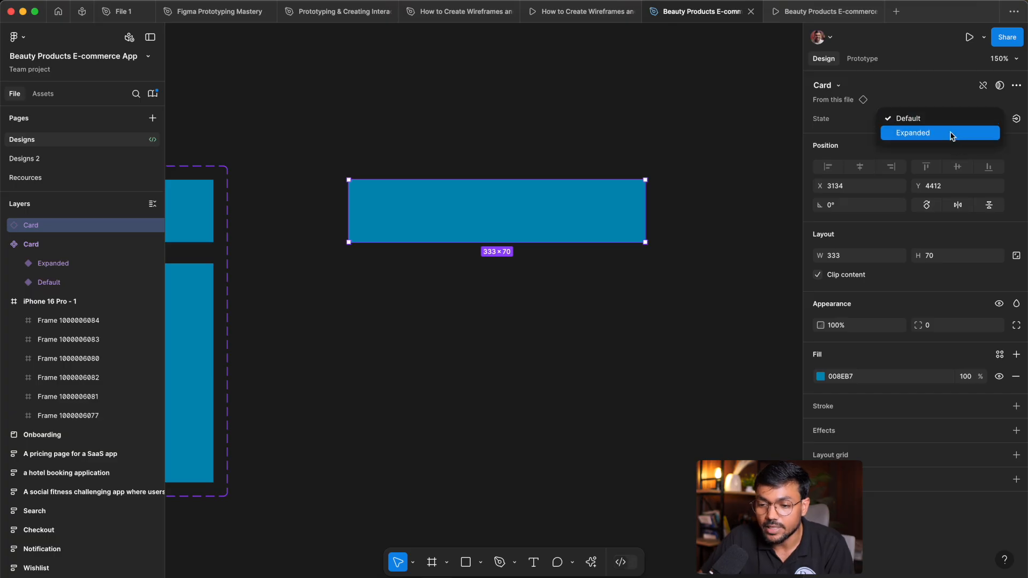
{"action": "left_click", "coordinate": [951, 135]}
{"action": "key", "text": "ctrl+z"}
{"action": "scroll", "coordinate": [709, 190], "scroll_direction": "left", "scroll_amount": 5}
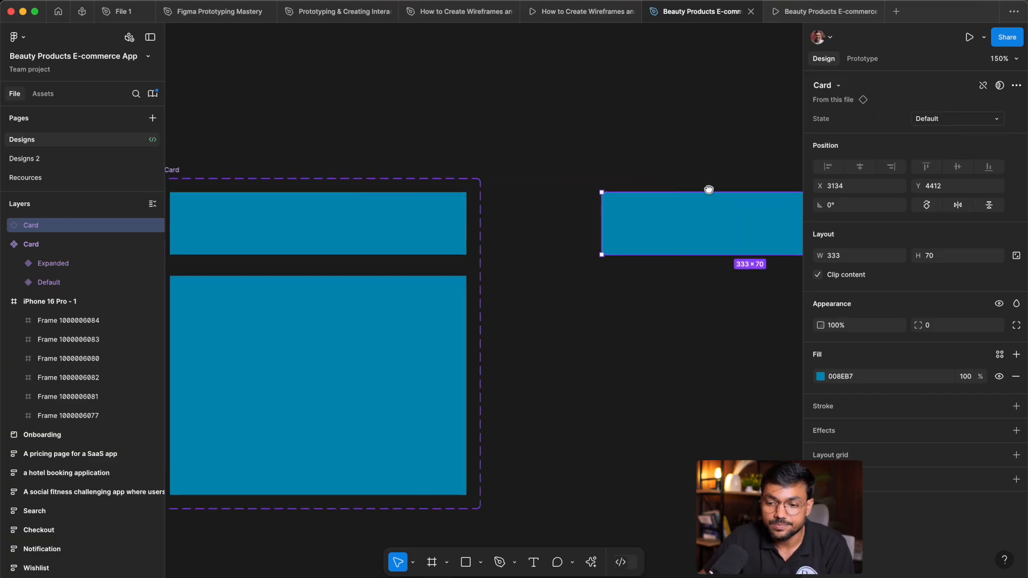
{"action": "left_click", "coordinate": [608, 159]}
{"action": "scroll", "coordinate": [643, 165], "scroll_direction": "left", "scroll_amount": 5}
{"action": "key", "text": "super+z"}
{"action": "key", "text": "super+z"}
{"action": "key", "text": "super+z"}
{"action": "key", "text": "super+z"}
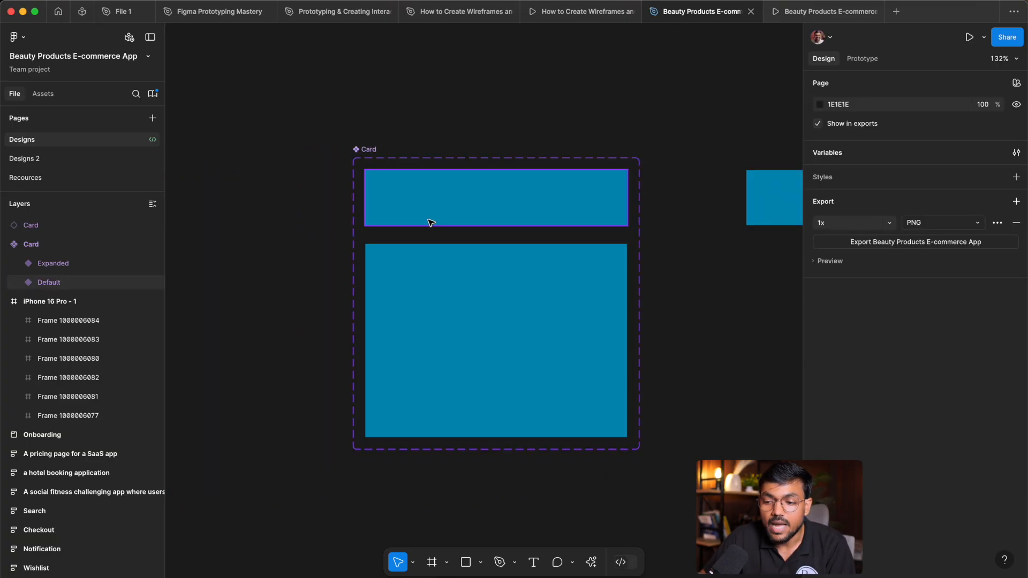
{"action": "key", "text": "super+z"}
{"action": "key", "text": "super+z"}
{"action": "key", "text": "super+z"}
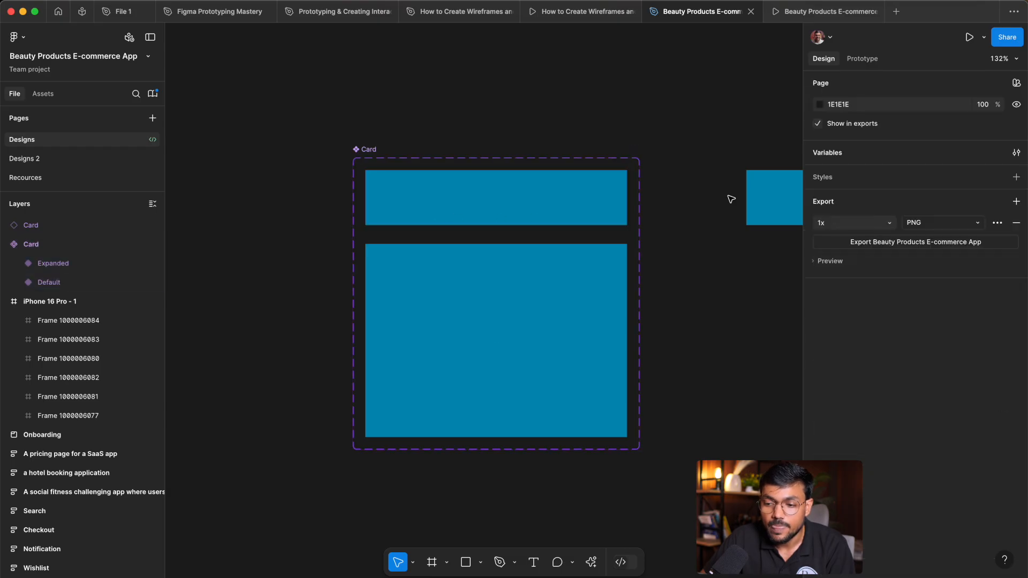
- Add a prototype interaction on the Card set's Default variant that changes it to the Expanded variant
{"action": "scroll", "coordinate": [535, 220], "scroll_direction": "up", "scroll_amount": 4}
{"action": "scroll", "coordinate": [535, 219], "scroll_direction": "down", "scroll_amount": 1}
{"action": "scroll", "coordinate": [535, 219], "scroll_direction": "left", "scroll_amount": 1}
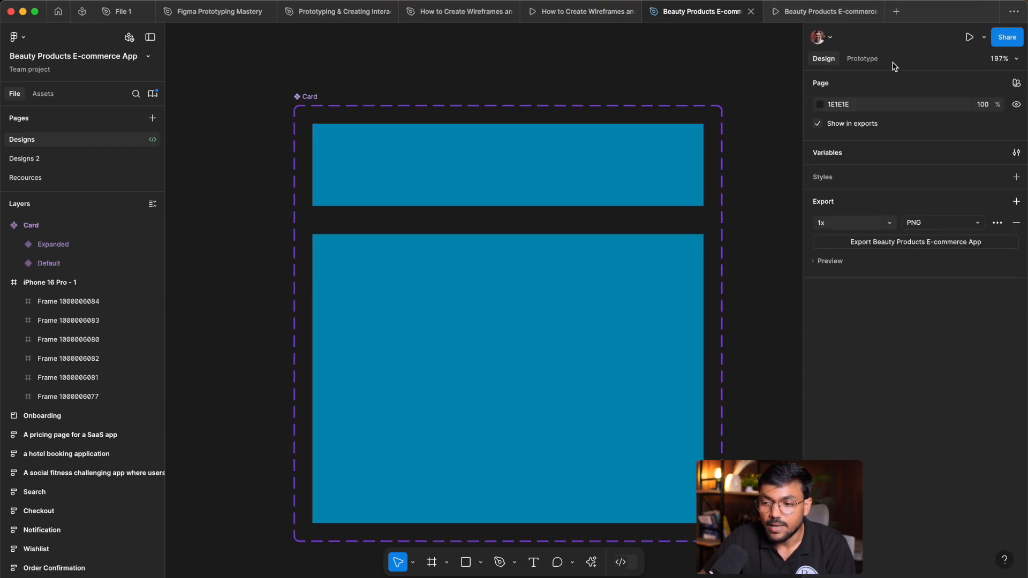
{"action": "left_click", "coordinate": [863, 59]}
{"action": "left_click", "coordinate": [587, 185]}
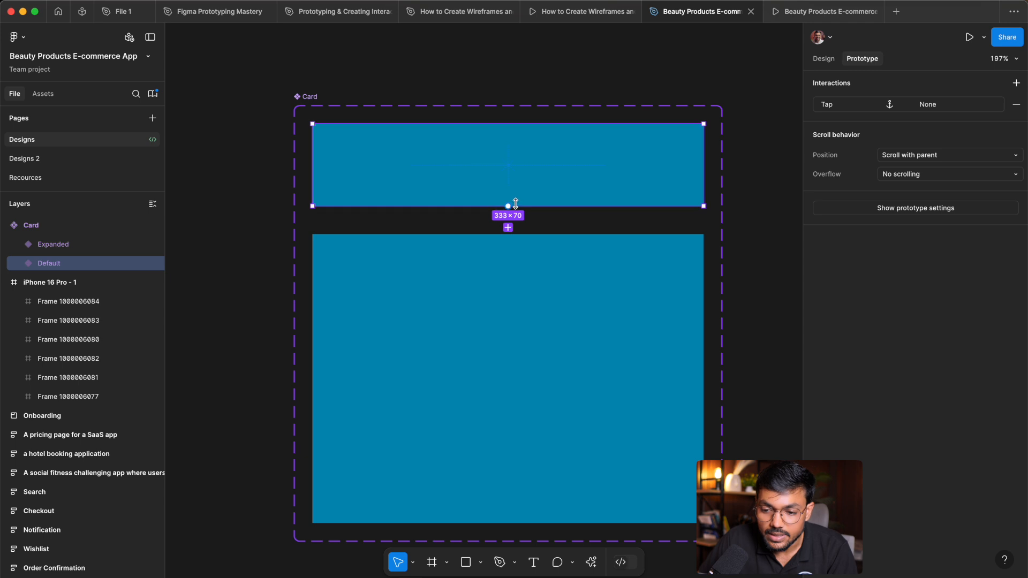
{"action": "left_click_drag", "start_coordinate": [507, 206], "coordinate": [675, 138]}
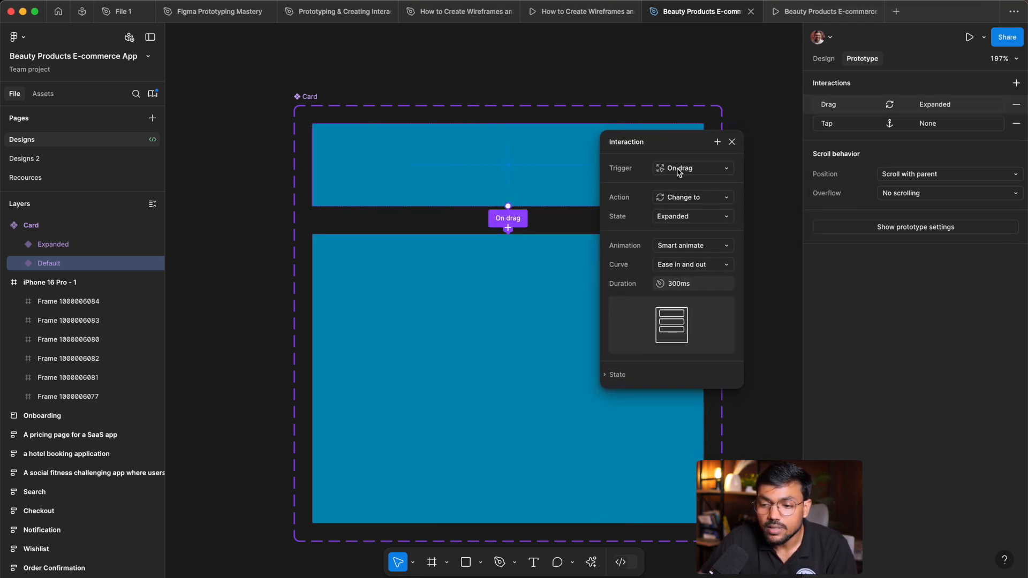
- Set the trigger of the Default variant's interaction to While hovering and review the available actions
{"action": "left_click", "coordinate": [678, 170]}
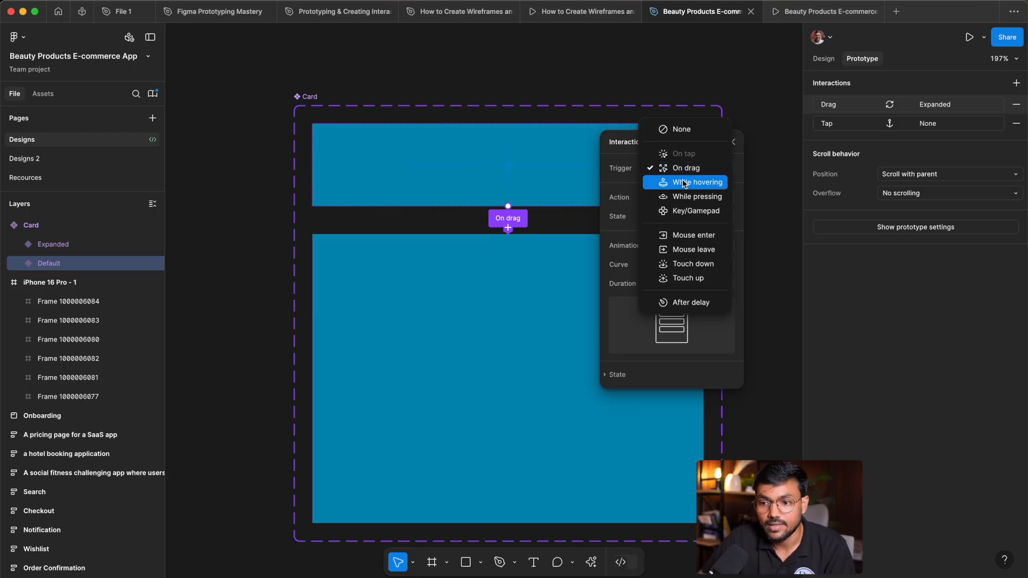
{"action": "left_click", "coordinate": [683, 183]}
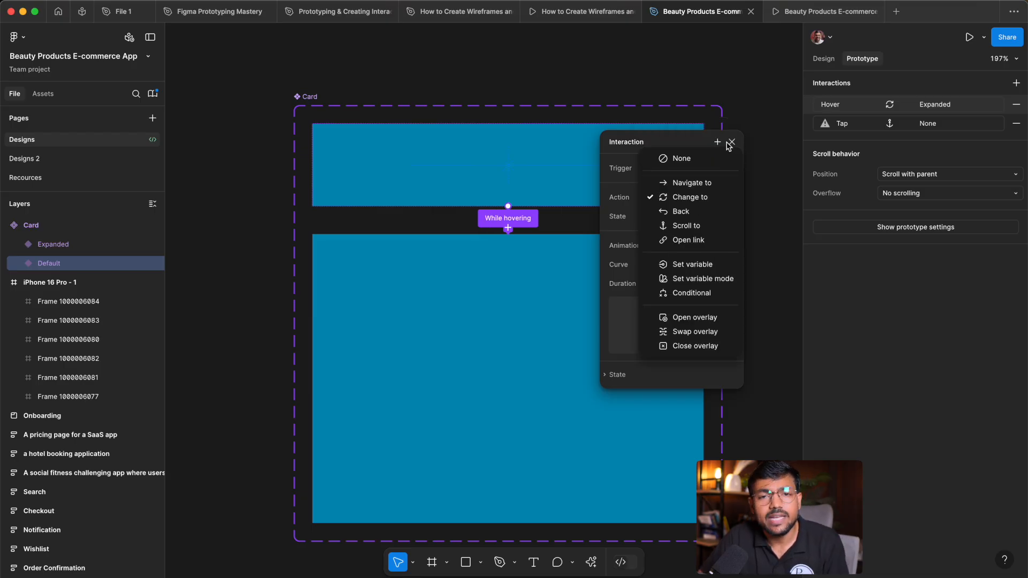
{"action": "left_click", "coordinate": [685, 142]}
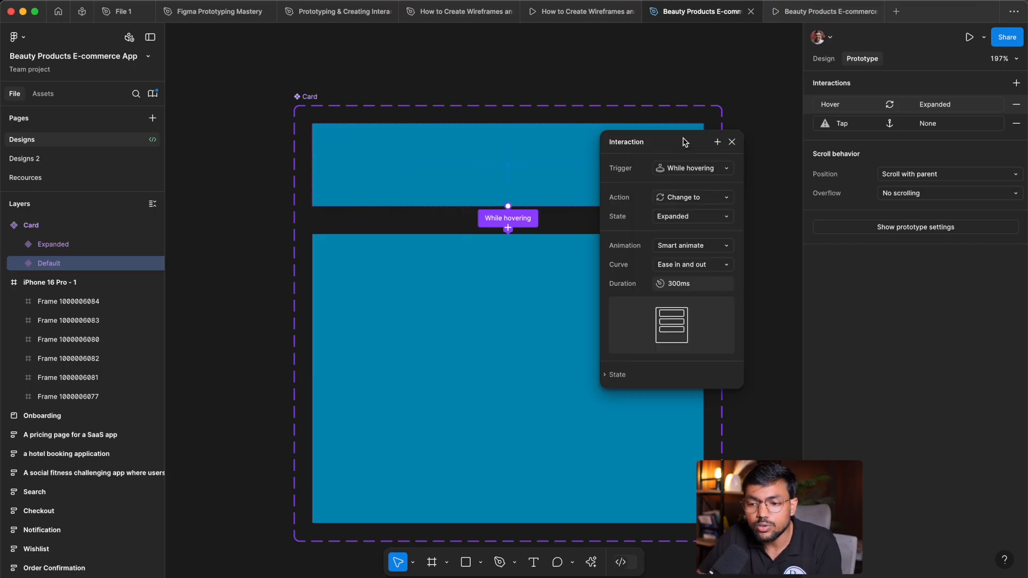
{"action": "left_click", "coordinate": [697, 197]}
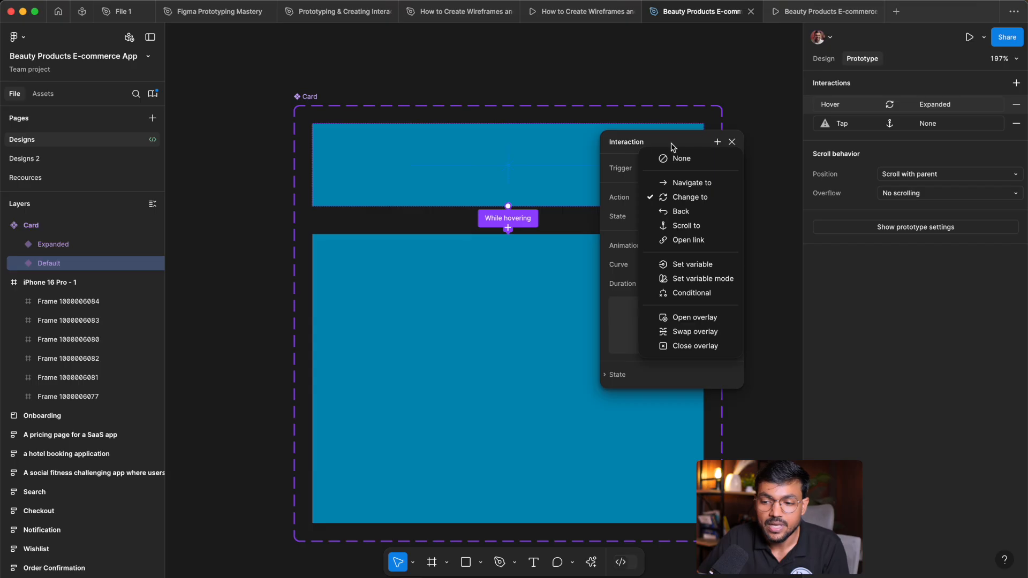
{"action": "left_click", "coordinate": [703, 141]}
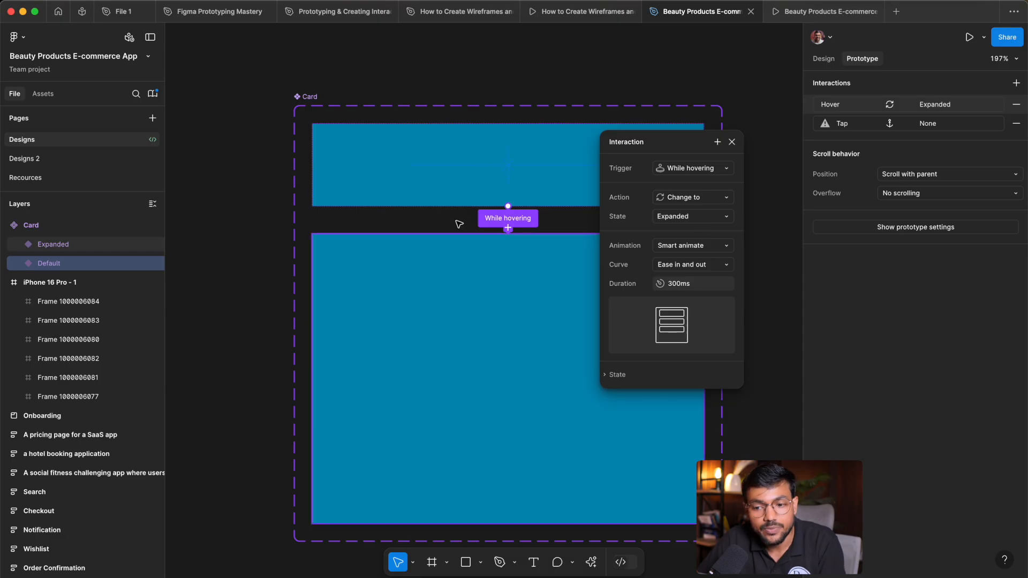
{"action": "left_click", "coordinate": [641, 66]}
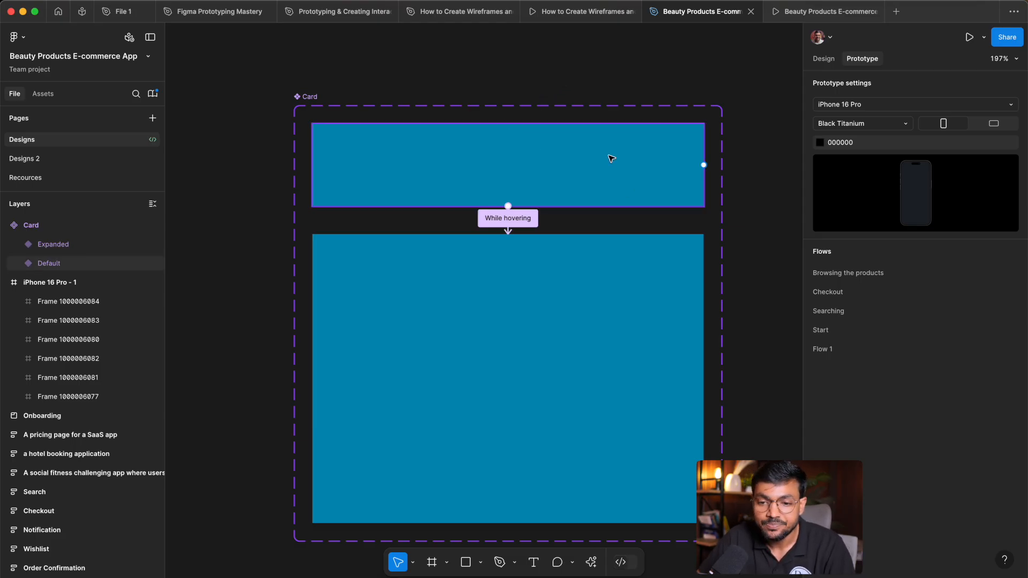
- Try deleting all the blue frames inside the iPhone 16 Pro - 1 frame and undo the deletion
{"action": "scroll", "coordinate": [700, 227], "scroll_direction": "down", "scroll_amount": 5}
{"action": "scroll", "coordinate": [575, 238], "scroll_direction": "left", "scroll_amount": 5}
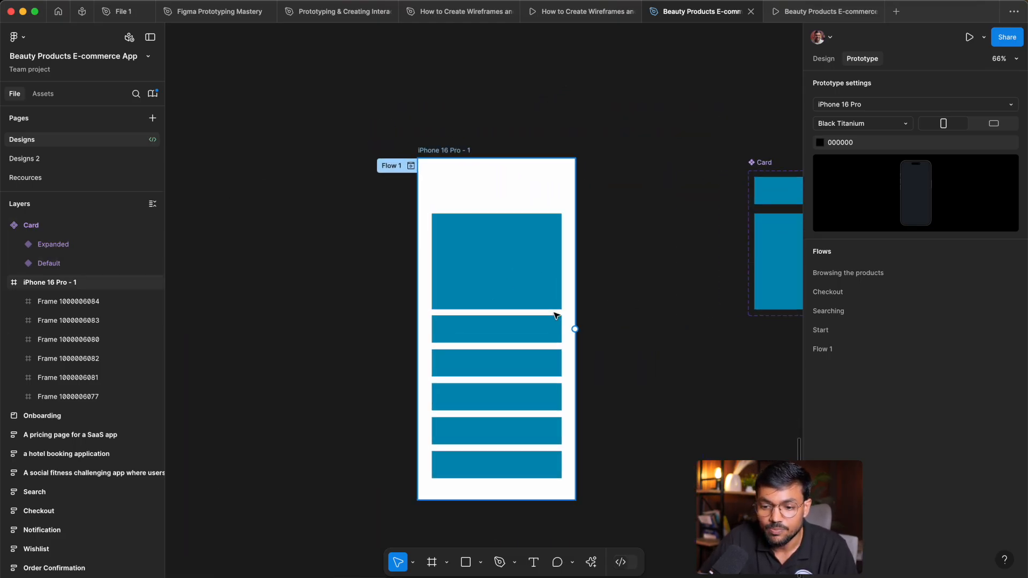
{"action": "scroll", "coordinate": [555, 316], "scroll_direction": "down", "scroll_amount": 4}
{"action": "scroll", "coordinate": [555, 316], "scroll_direction": "right", "scroll_amount": 2}
{"action": "left_click_drag", "start_coordinate": [532, 176], "coordinate": [434, 371]}
{"action": "key", "text": "Delete"}
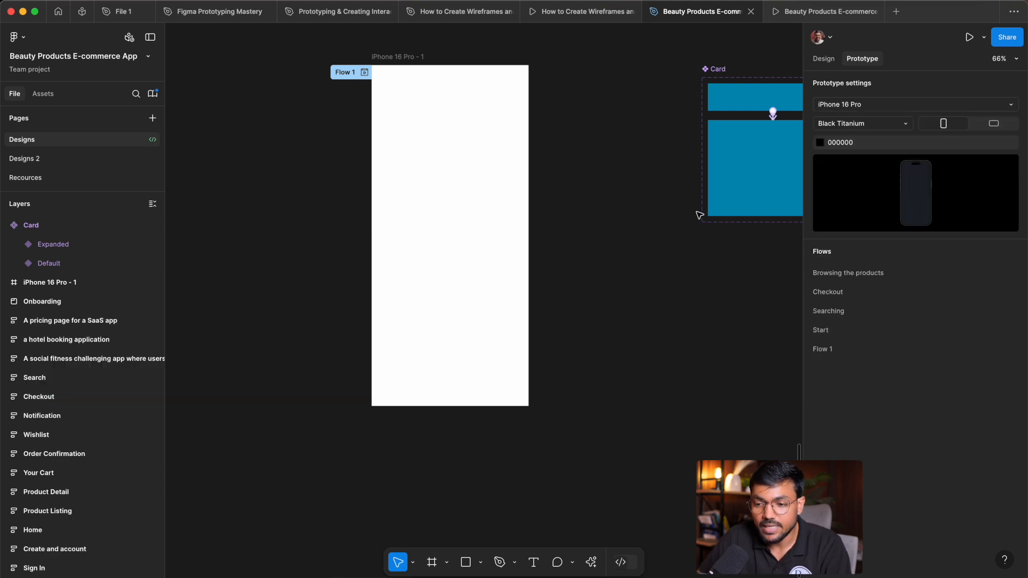
{"action": "scroll", "coordinate": [700, 215], "scroll_direction": "right", "scroll_amount": 3}
{"action": "scroll", "coordinate": [700, 215], "scroll_direction": "up", "scroll_amount": 1}
{"action": "key", "text": "super+z"}
{"action": "scroll", "coordinate": [546, 198], "scroll_direction": "left", "scroll_amount": 2}
{"action": "left_click", "coordinate": [551, 198]}
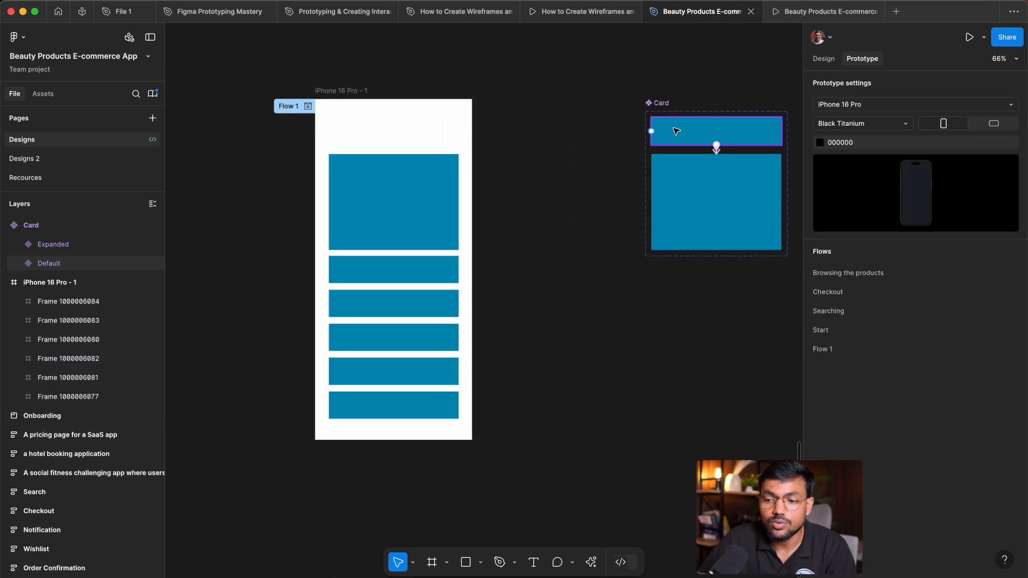
- Remove the leftover Tap interaction without an action from the Card set's Default variant
{"action": "left_click", "coordinate": [675, 130]}
{"action": "left_click", "coordinate": [823, 58]}
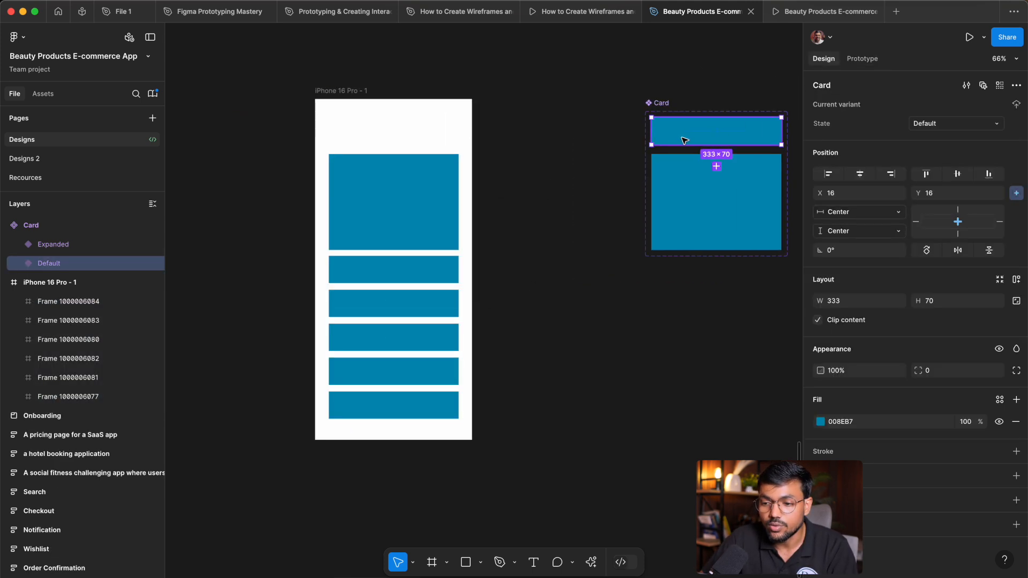
{"action": "left_click", "coordinate": [859, 59]}
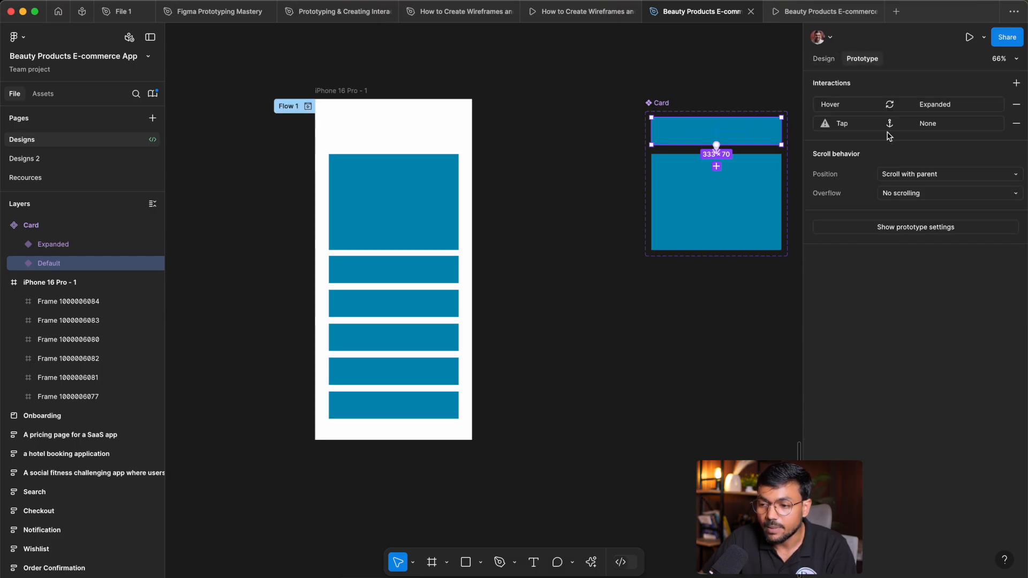
{"action": "left_click", "coordinate": [1016, 124]}
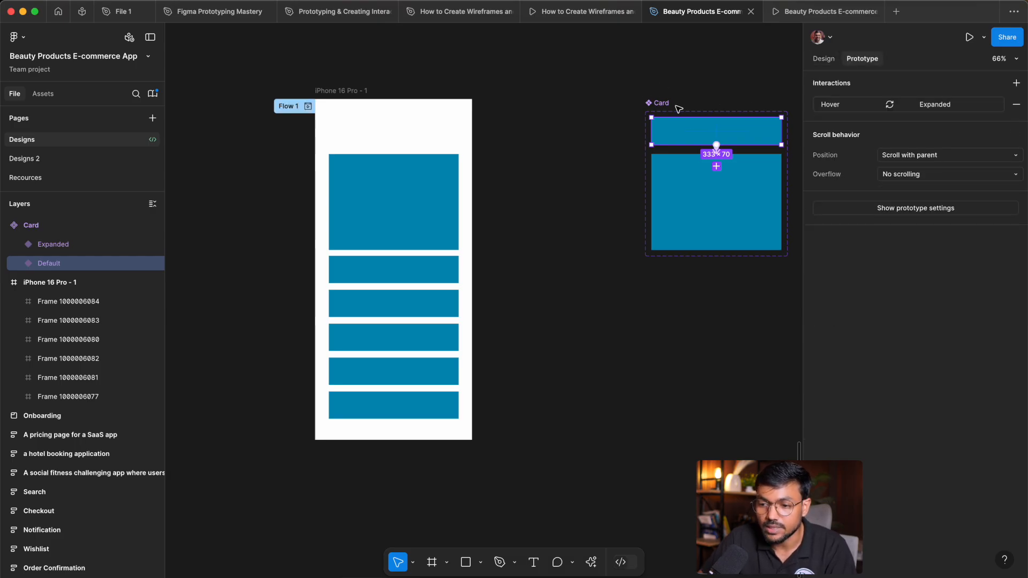
- Replace all six blue frames in the iPhone 16 Pro - 1 frame with instances of the Default Card variant
{"action": "left_click_drag", "start_coordinate": [678, 109], "coordinate": [581, 109]}
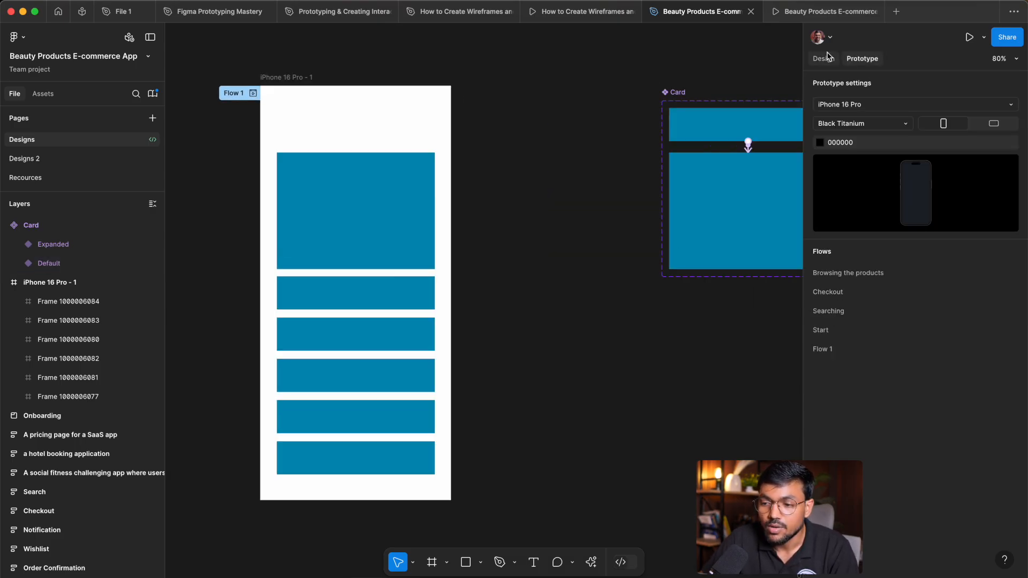
{"action": "left_click", "coordinate": [826, 59]}
{"action": "left_click_drag", "start_coordinate": [775, 128], "coordinate": [692, 131]}
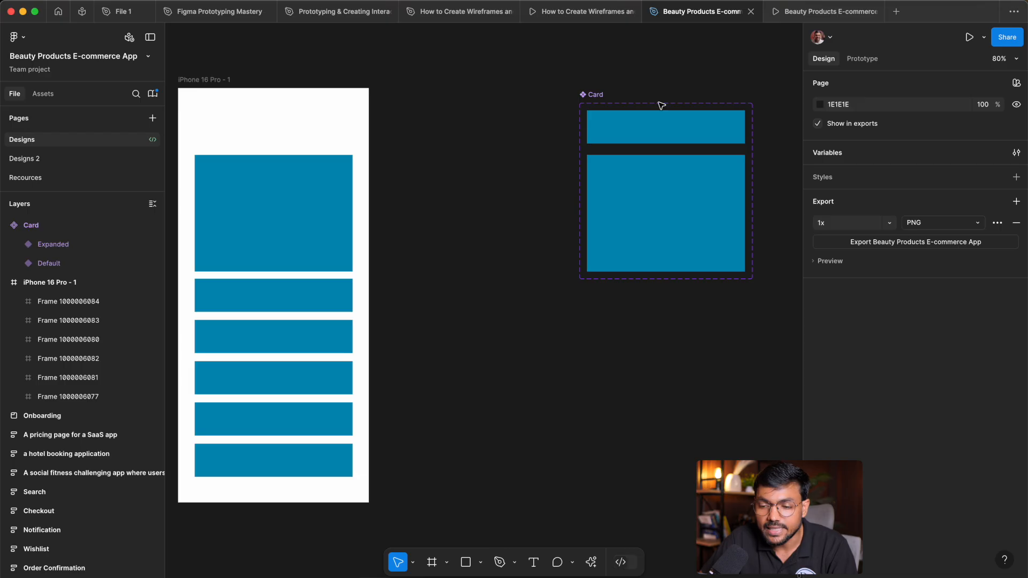
{"action": "left_click", "coordinate": [675, 123]}
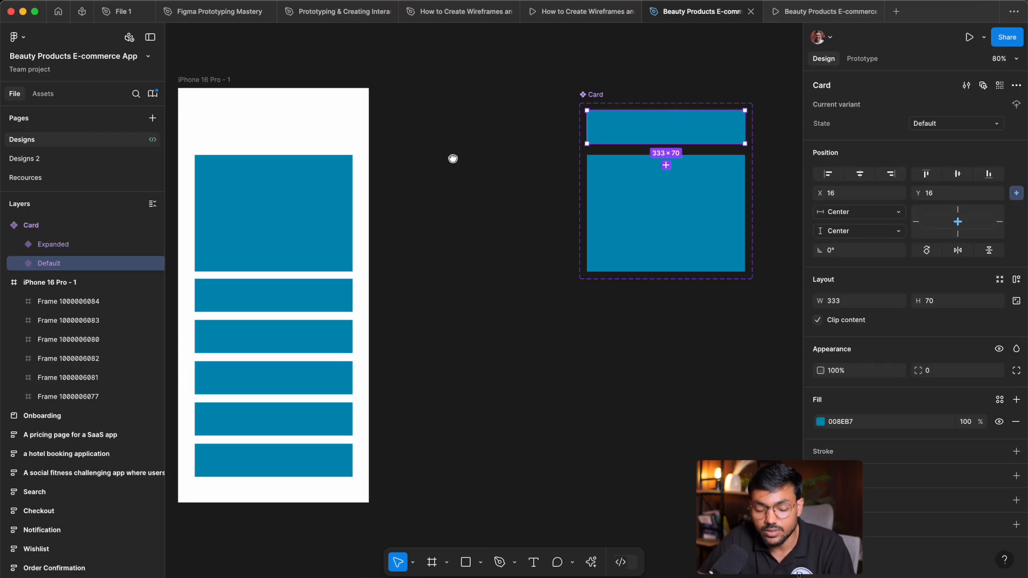
{"action": "left_click_drag", "start_coordinate": [452, 156], "coordinate": [496, 159]}
{"action": "scroll", "coordinate": [532, 142], "scroll_direction": "left", "scroll_amount": 2}
{"action": "left_click", "coordinate": [518, 188]}
{"action": "left_click_drag", "start_coordinate": [439, 105], "coordinate": [411, 452]}
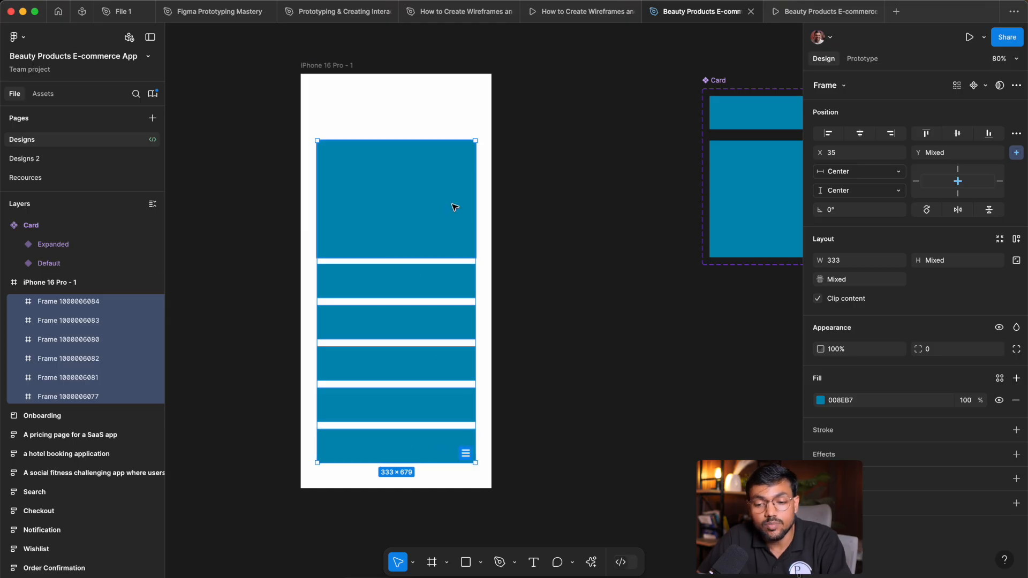
{"action": "key", "text": "super+shift+r"}
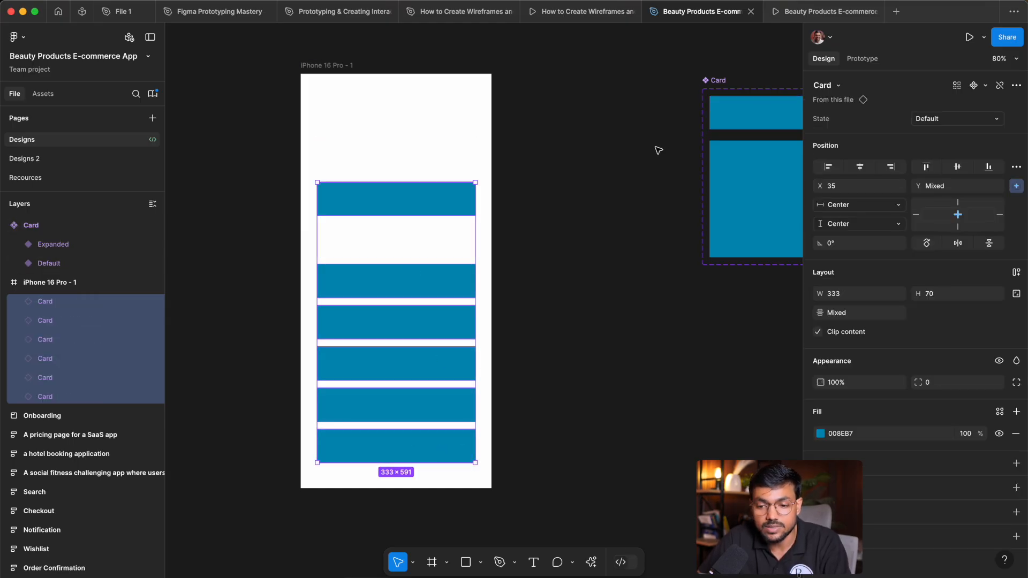
{"action": "left_click", "coordinate": [556, 232]}
- Fill the iPhone 16 Pro - 1 frame with a column of ten Default Card instances spaced 12 apart
{"action": "scroll", "coordinate": [333, 208], "scroll_direction": "up", "scroll_amount": 5}
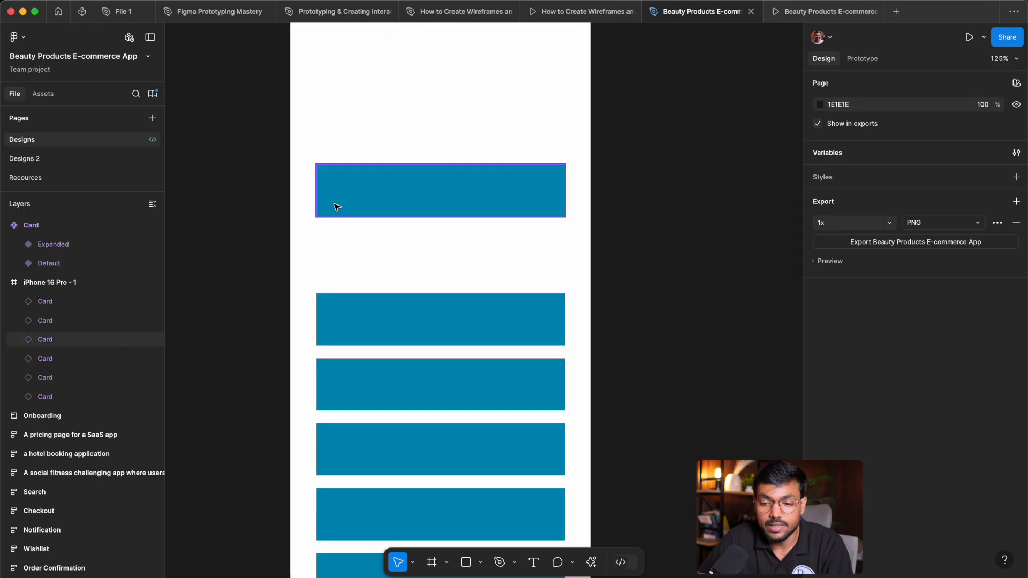
{"action": "scroll", "coordinate": [337, 205], "scroll_direction": "down", "scroll_amount": 1}
{"action": "left_click_drag", "start_coordinate": [400, 107], "coordinate": [447, 424]}
{"action": "scroll", "coordinate": [521, 297], "scroll_direction": "down", "scroll_amount": 5}
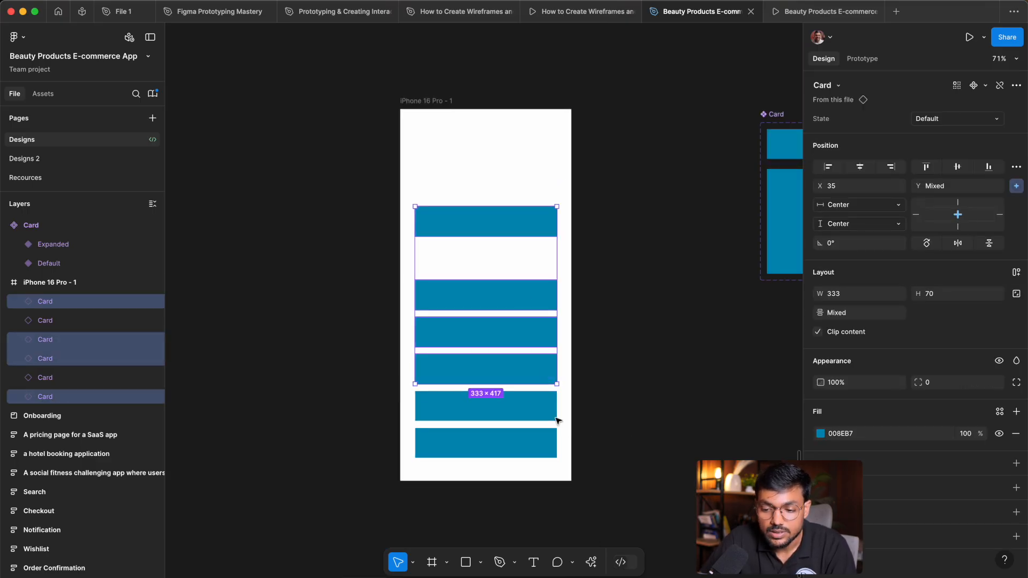
{"action": "scroll", "coordinate": [464, 236], "scroll_direction": "up", "scroll_amount": 5}
{"action": "left_click", "coordinate": [592, 124]}
{"action": "scroll", "coordinate": [546, 102], "scroll_direction": "up", "scroll_amount": 4}
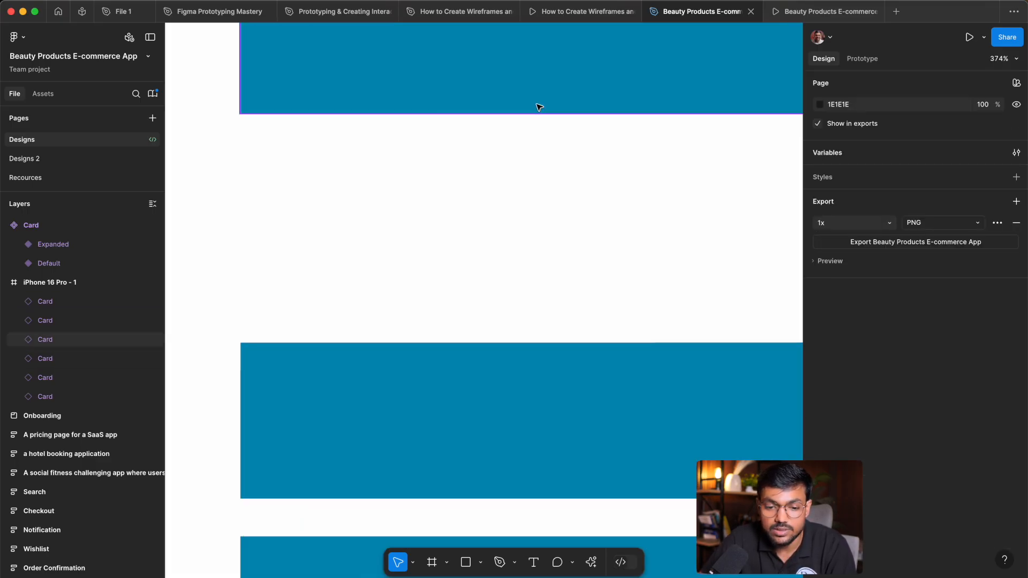
{"action": "left_click", "coordinate": [539, 107]}
{"action": "key", "text": "super+a"}
{"action": "key", "text": "shift+2"}
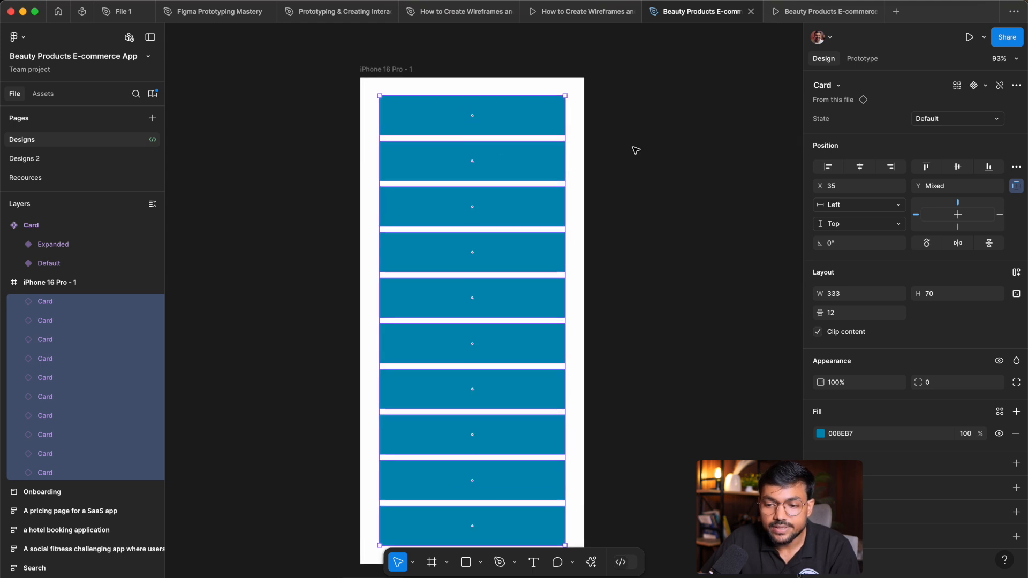
{"action": "left_click", "coordinate": [636, 150]}
{"action": "scroll", "coordinate": [523, 138], "scroll_direction": "down", "scroll_amount": 2}
{"action": "scroll", "coordinate": [722, 120], "scroll_direction": "right", "scroll_amount": 3}
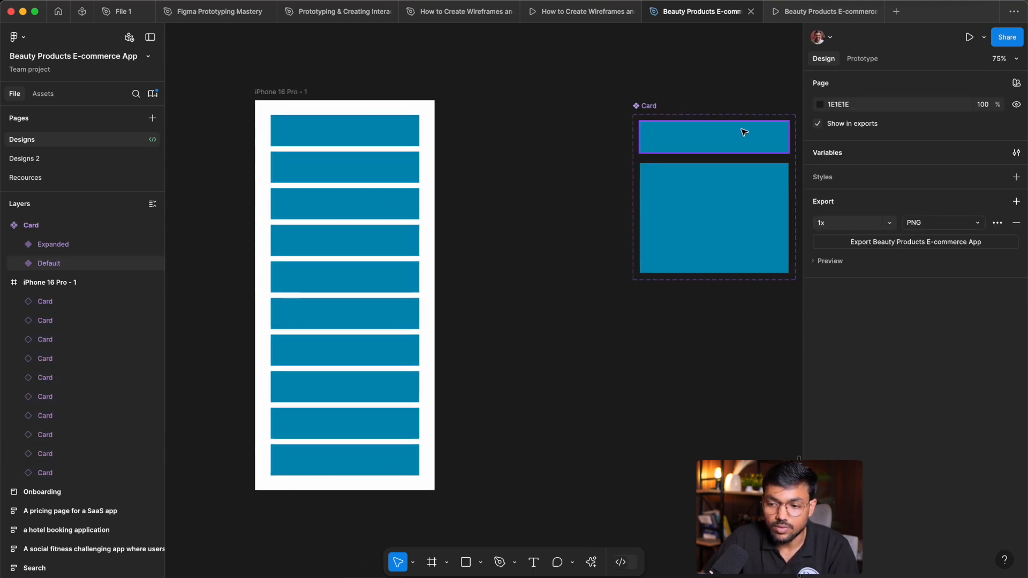
{"action": "scroll", "coordinate": [619, 154], "scroll_direction": "left", "scroll_amount": 3}
{"action": "scroll", "coordinate": [407, 85], "scroll_direction": "left", "scroll_amount": 1}
{"action": "left_click", "coordinate": [425, 84]}
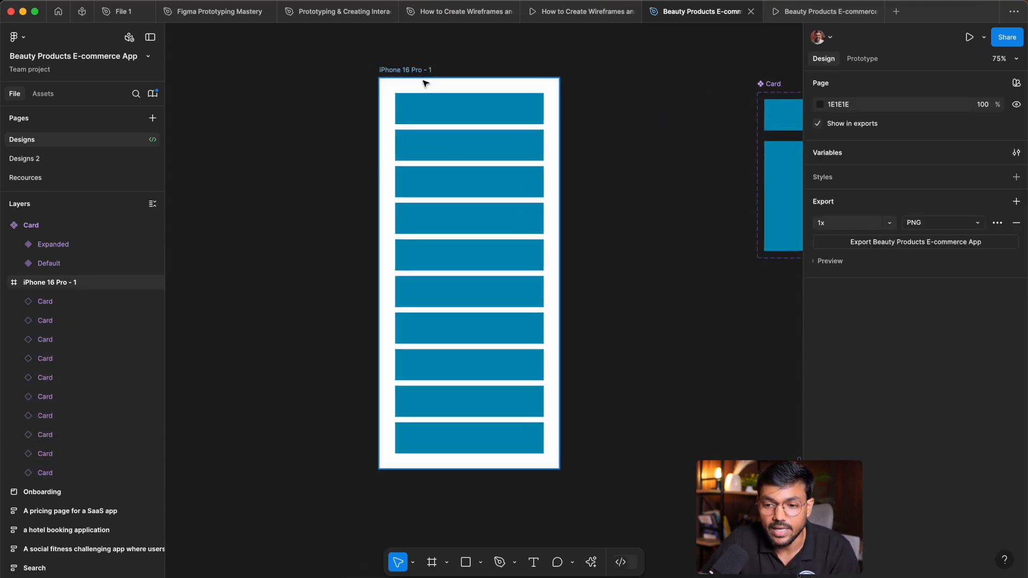
{"action": "left_click", "coordinate": [411, 78]}
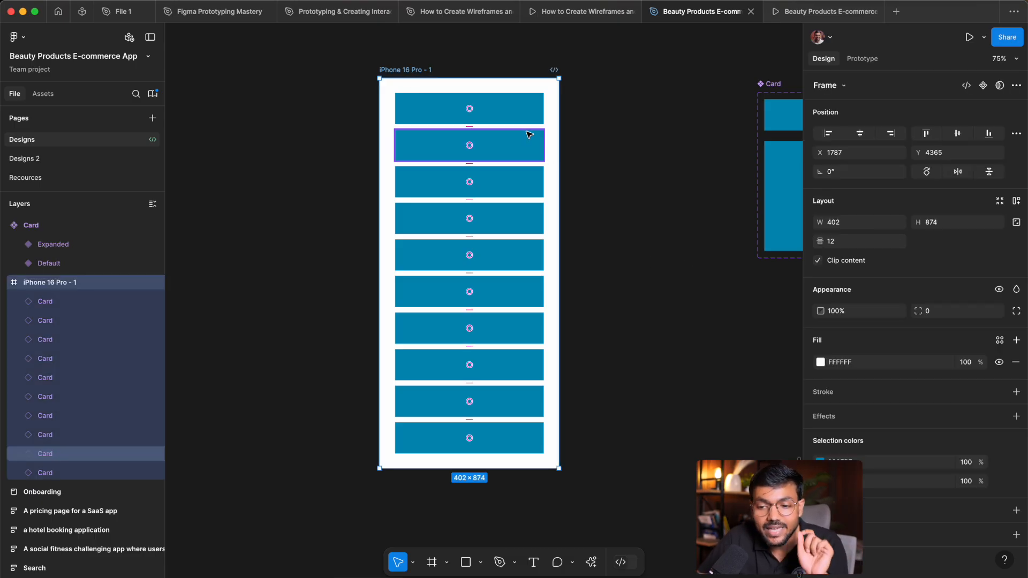
{"action": "left_click", "coordinate": [695, 152]}
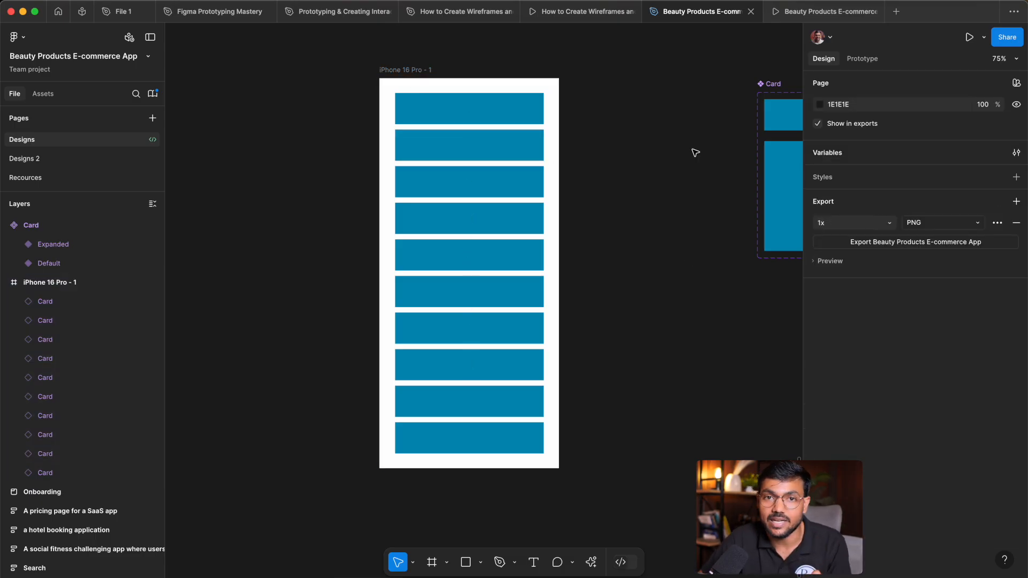
- Examine the stacked Card instances and the gaps between them in the iPhone 16 Pro - 1 frame
{"action": "left_click", "coordinate": [475, 175]}
{"action": "scroll", "coordinate": [455, 126], "scroll_direction": "up", "scroll_amount": 5}
{"action": "left_click", "coordinate": [453, 136]}
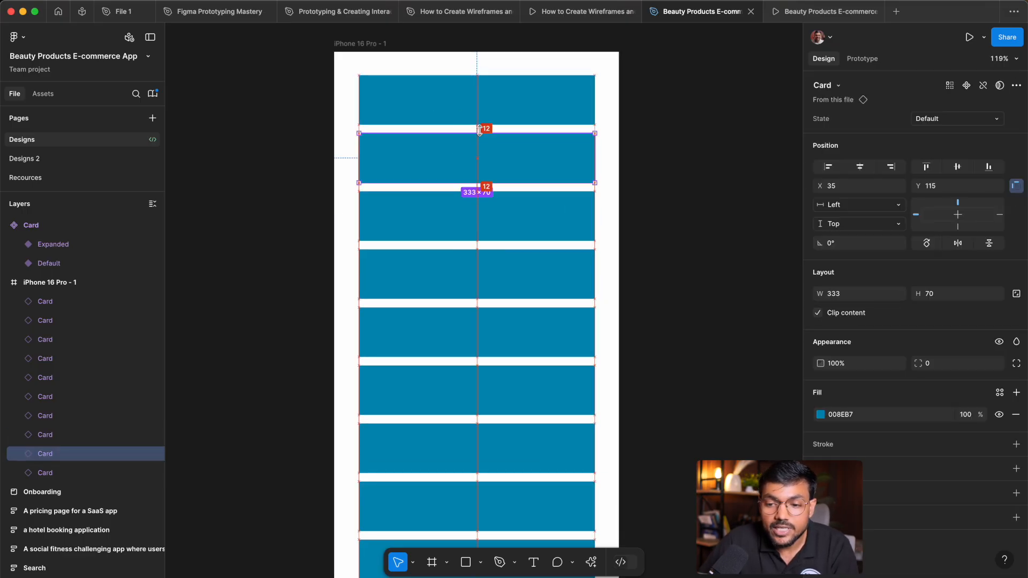
{"action": "left_click", "coordinate": [510, 102]}
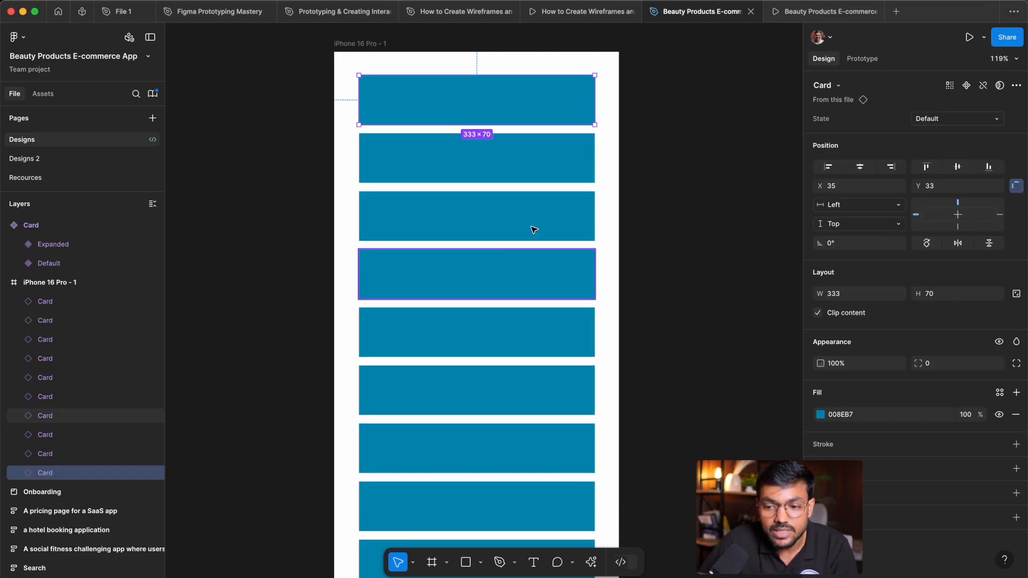
{"action": "left_click", "coordinate": [649, 163]}
{"action": "left_click", "coordinate": [509, 141]}
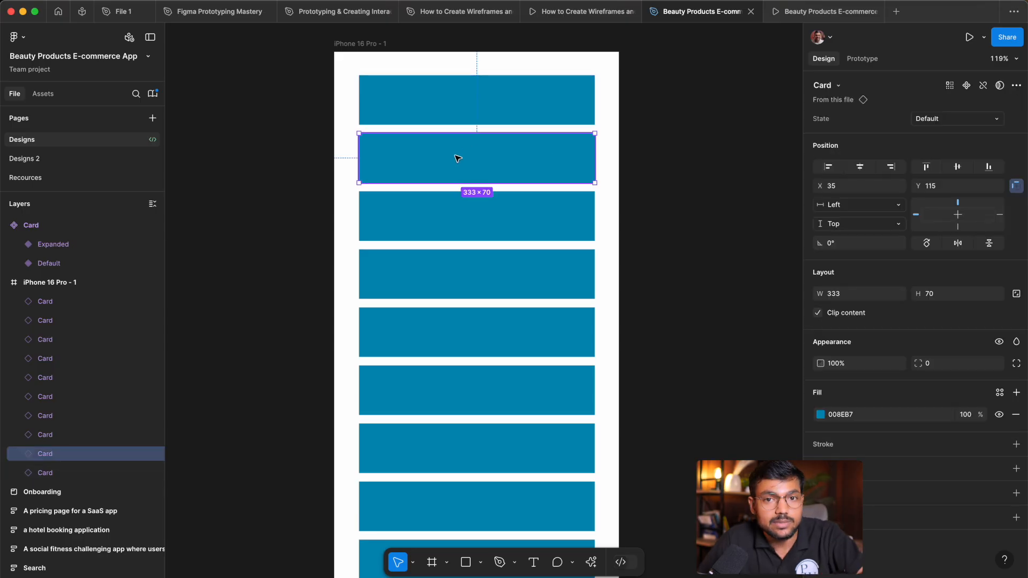
{"action": "scroll", "coordinate": [535, 240], "scroll_direction": "down", "scroll_amount": 5}
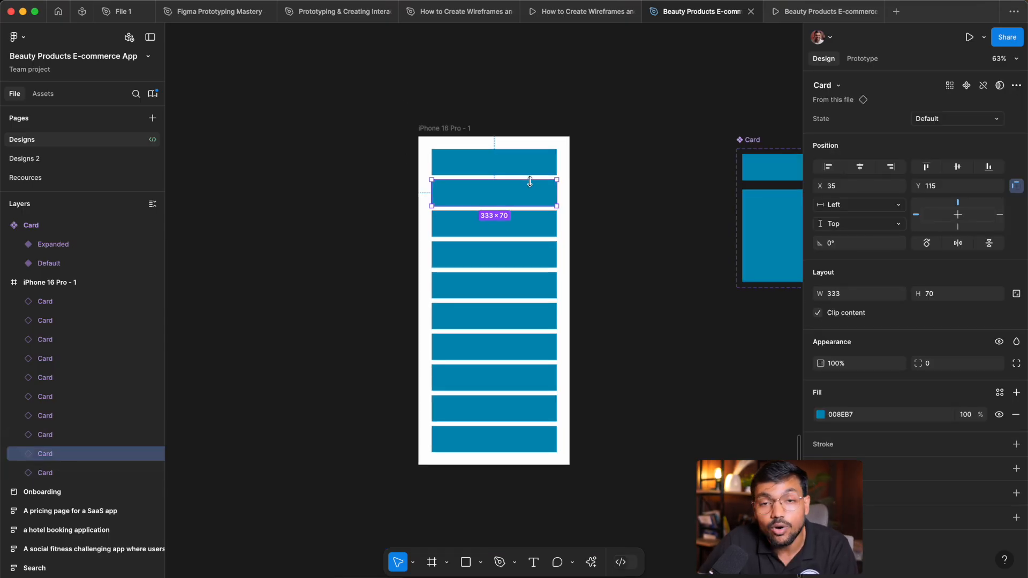
{"action": "scroll", "coordinate": [539, 245], "scroll_direction": "up", "scroll_amount": 2}
{"action": "left_click_drag", "start_coordinate": [539, 245], "coordinate": [561, 215]}
{"action": "scroll", "coordinate": [560, 214], "scroll_direction": "down", "scroll_amount": 1}
{"action": "left_click", "coordinate": [618, 175]}
{"action": "scroll", "coordinate": [677, 149], "scroll_direction": "up", "scroll_amount": 3}
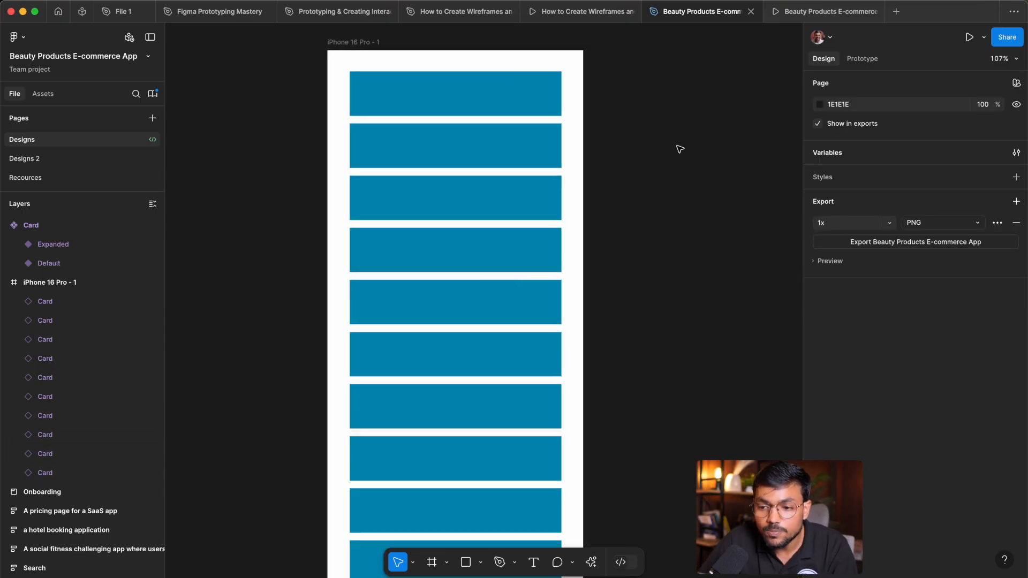
- Group all ten cards in the iPhone 16 Pro - 1 frame into a vertical auto layout
{"action": "scroll", "coordinate": [430, 93], "scroll_direction": "down", "scroll_amount": 2}
{"action": "left_click_drag", "start_coordinate": [361, 79], "coordinate": [489, 518]}
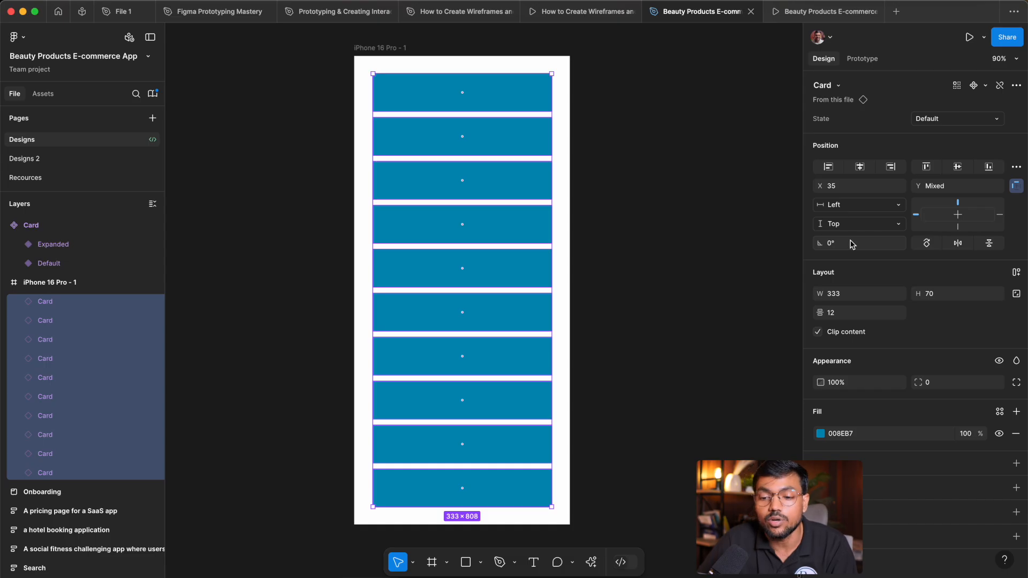
{"action": "key", "text": "shift+a"}
{"action": "left_click", "coordinate": [616, 228]}
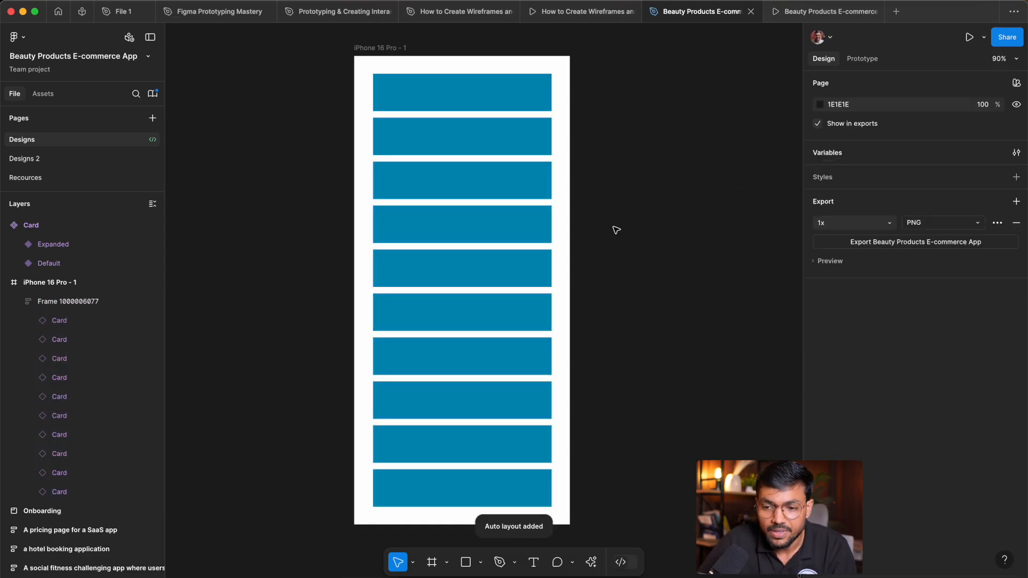
- Preview the iPhone 16 Pro - 1 frame as a prototype and test how the cards expand on hover
{"action": "scroll", "coordinate": [374, 148], "scroll_direction": "down", "scroll_amount": 1}
{"action": "left_click", "coordinate": [384, 53]}
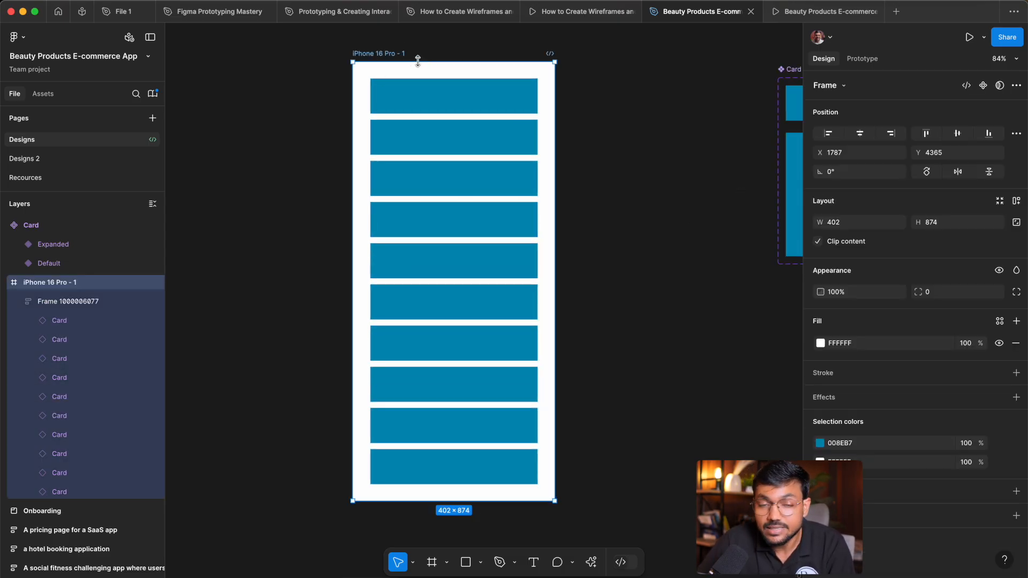
{"action": "left_click_drag", "start_coordinate": [505, 133], "coordinate": [533, 151]}
{"action": "key", "text": "shift+space"}
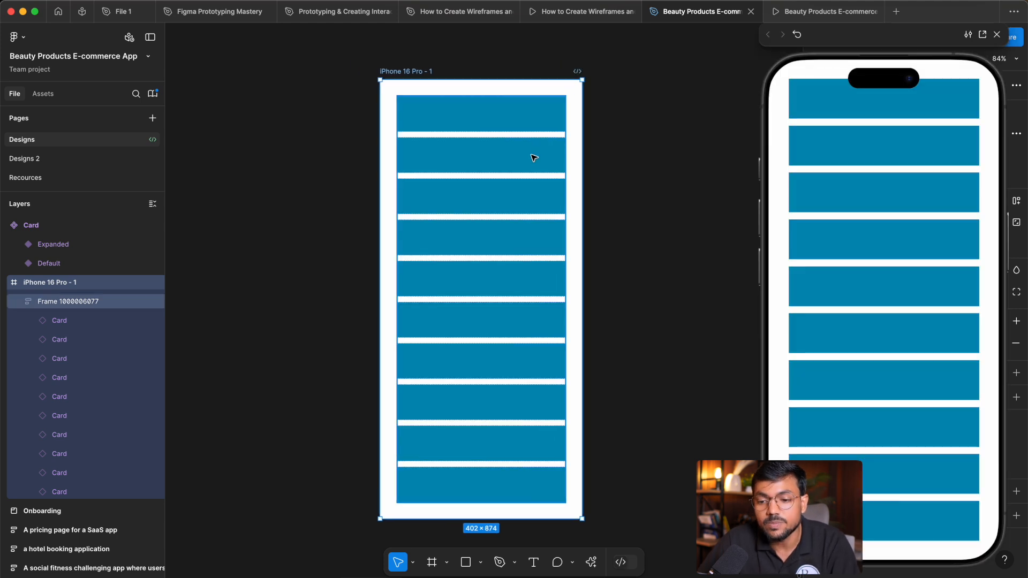
{"action": "left_click", "coordinate": [906, 103]}
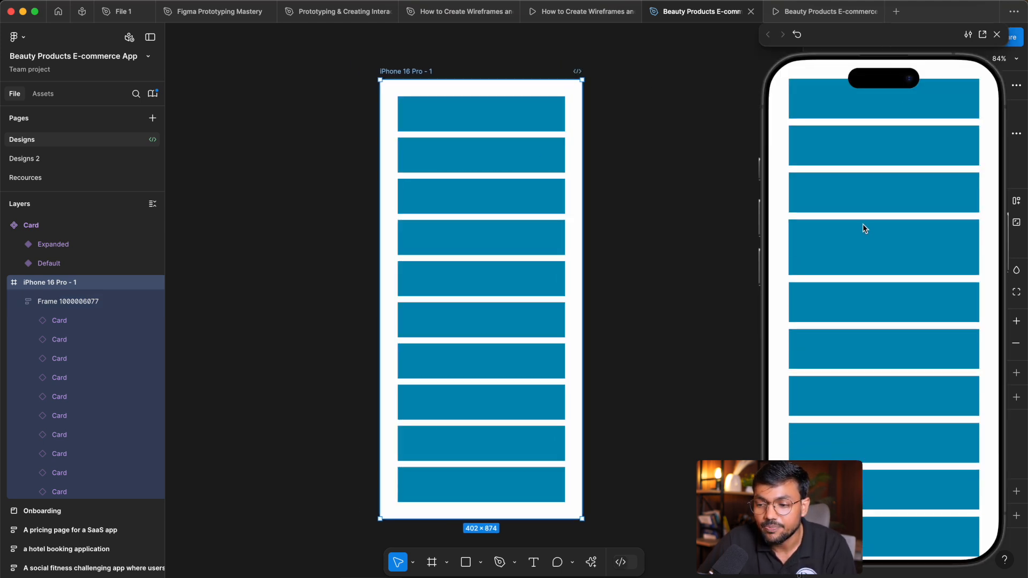
{"action": "mouse_move", "coordinate": [871, 201]}
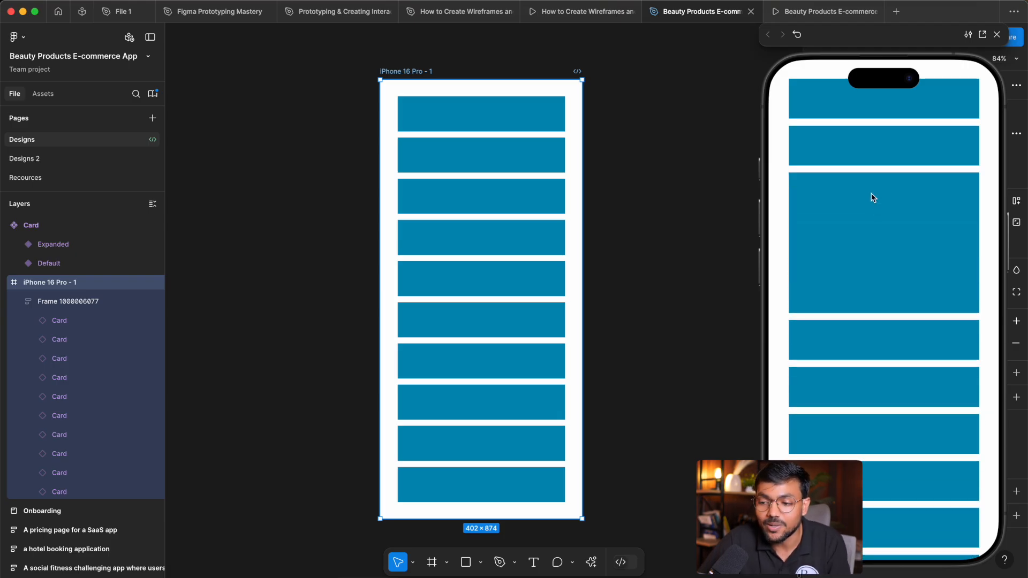
{"action": "mouse_move", "coordinate": [932, 156]}
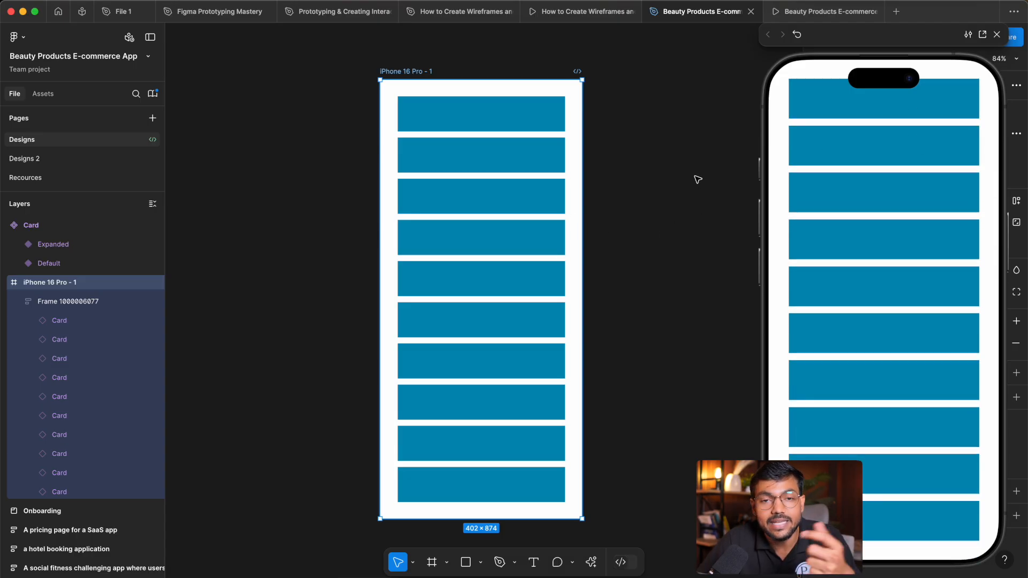
- Compare the Card component's variants with the first and other cards' hover behaviour in the preview, and close the preview
{"action": "left_click_drag", "start_coordinate": [667, 240], "coordinate": [573, 225]}
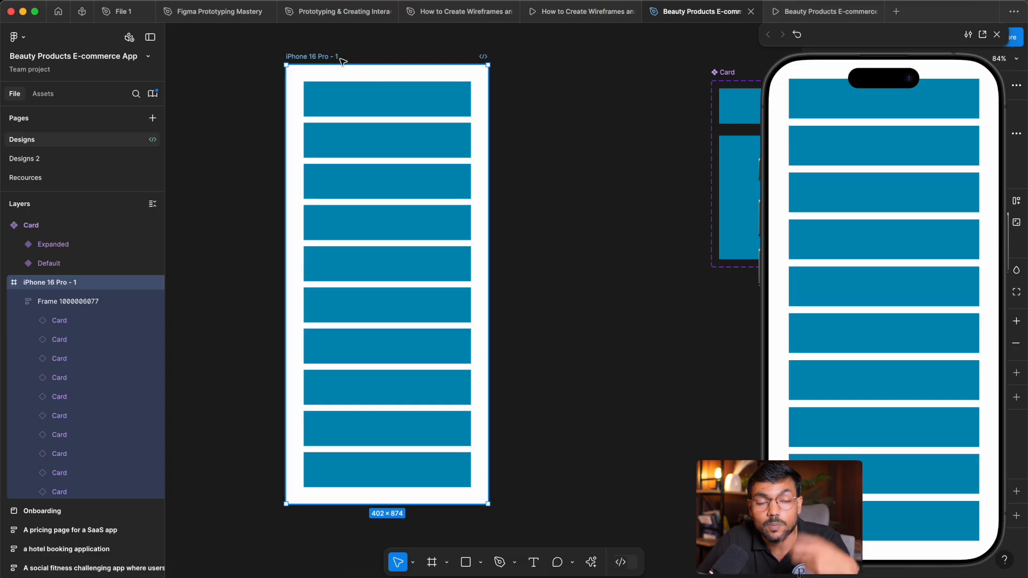
{"action": "left_click_drag", "start_coordinate": [596, 179], "coordinate": [463, 169]}
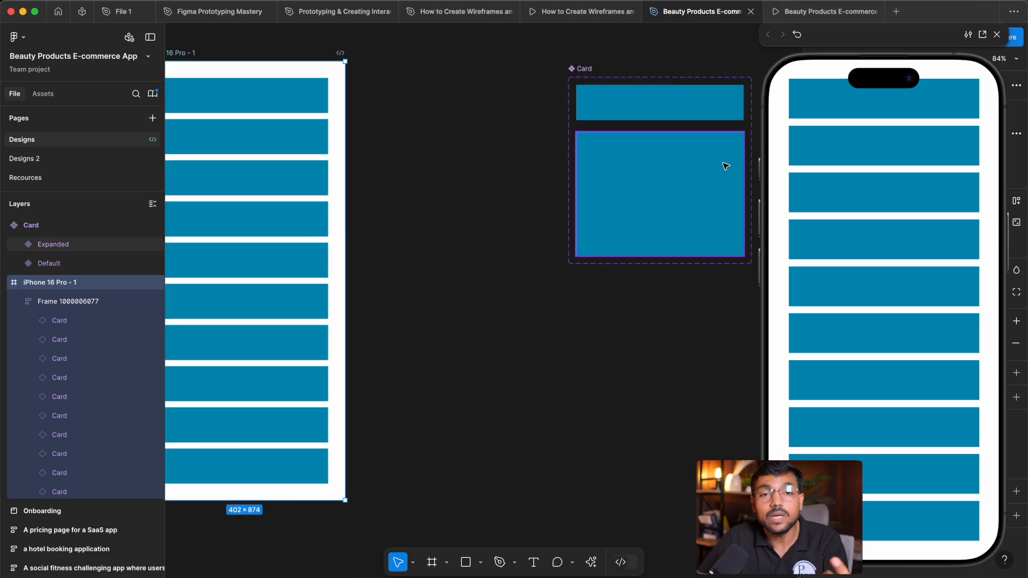
{"action": "scroll", "coordinate": [673, 154], "scroll_direction": "left", "scroll_amount": 5}
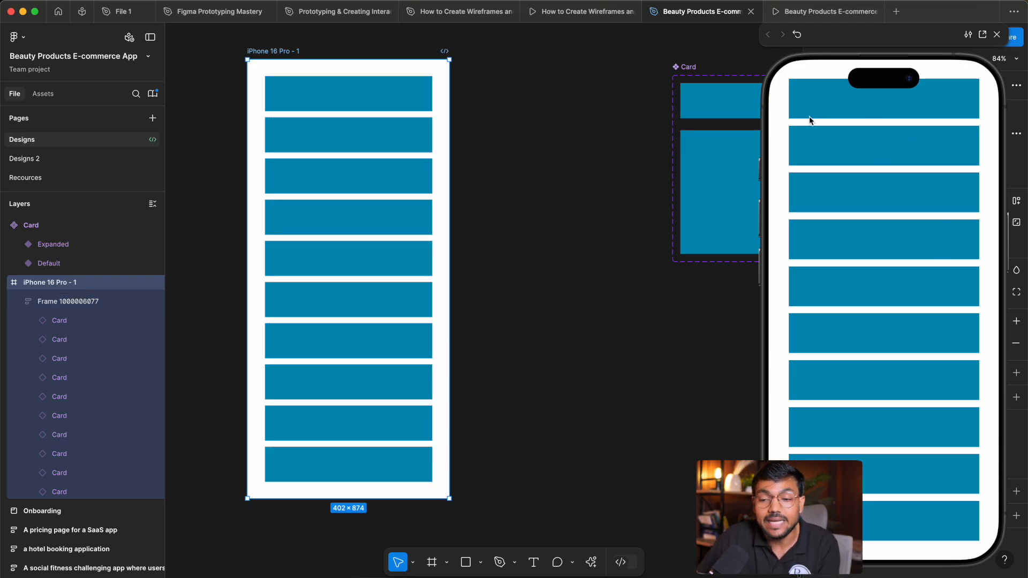
{"action": "left_click", "coordinate": [839, 114]}
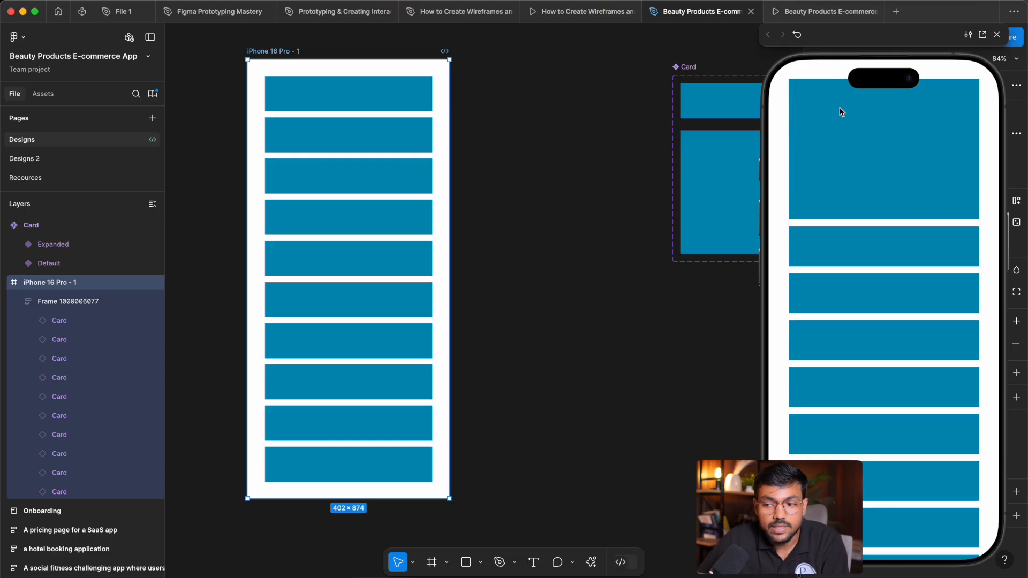
{"action": "left_click", "coordinate": [839, 108]}
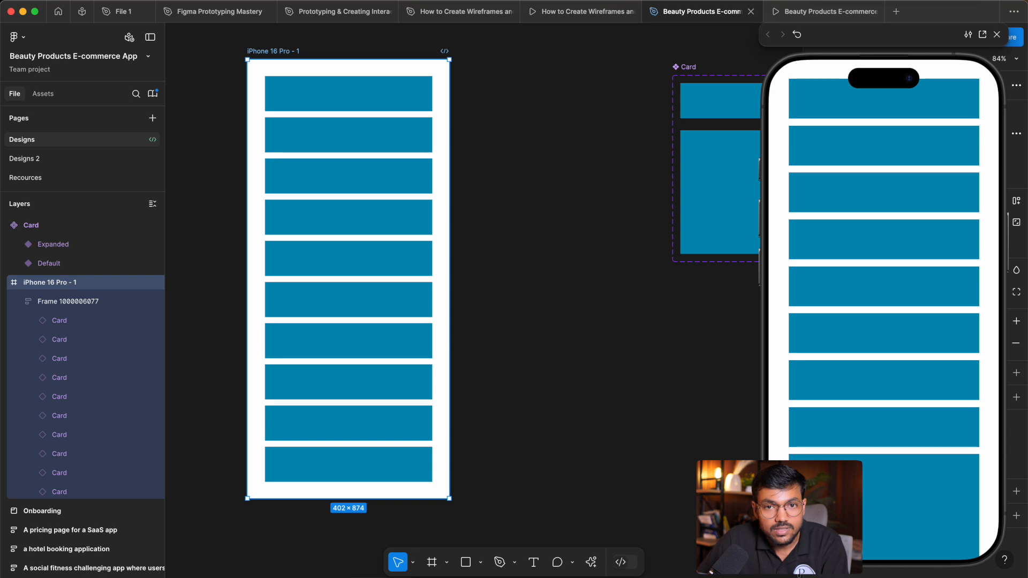
{"action": "mouse_move", "coordinate": [841, 337]}
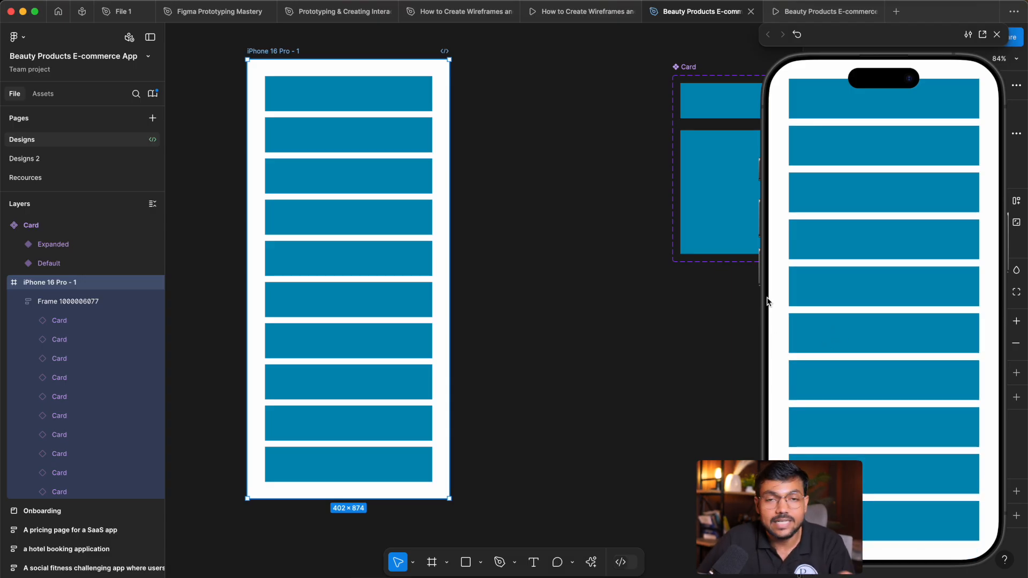
{"action": "mouse_move", "coordinate": [832, 237]}
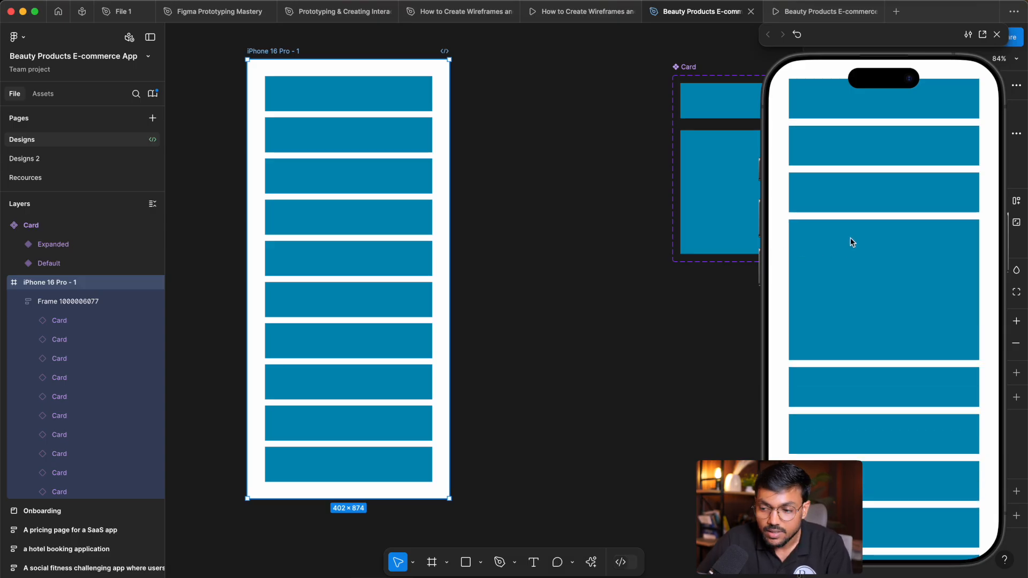
{"action": "left_click", "coordinate": [996, 34]}
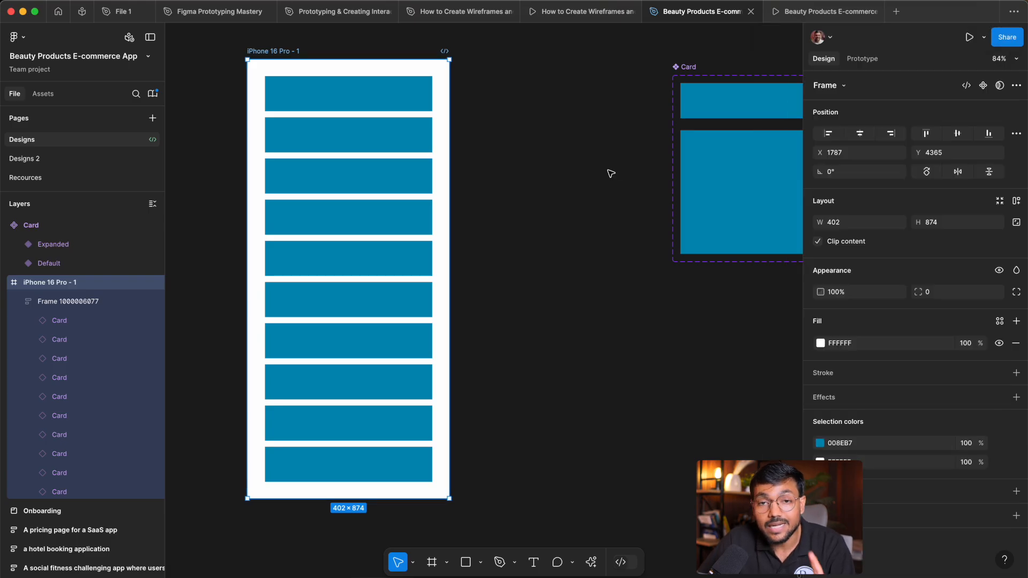
- Set the animation of the Default card variant's while-hovering interaction to Instant
{"action": "scroll", "coordinate": [611, 170], "scroll_direction": "right", "scroll_amount": 2}
{"action": "scroll", "coordinate": [619, 209], "scroll_direction": "right", "scroll_amount": 5}
{"action": "left_click", "coordinate": [601, 147]}
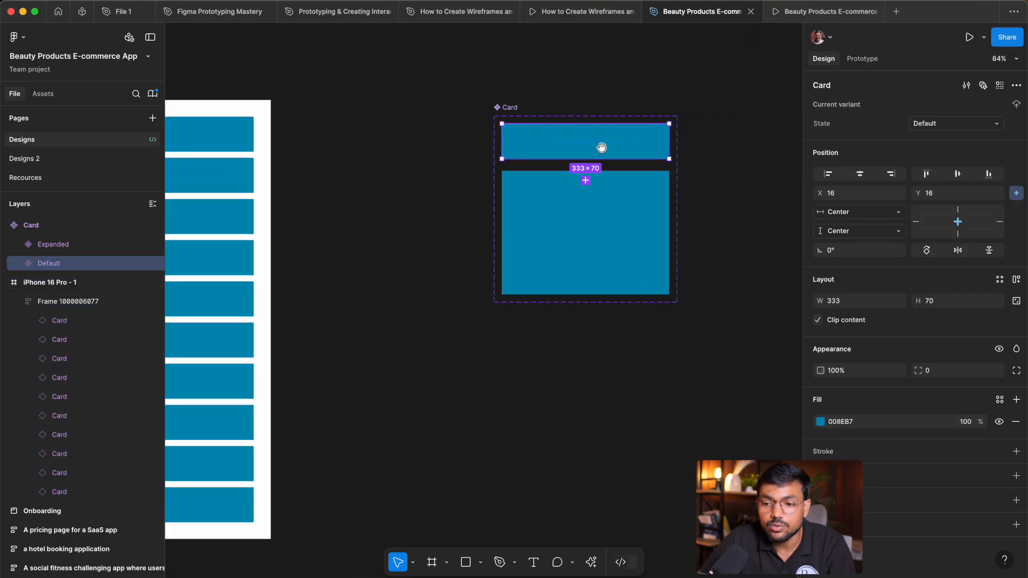
{"action": "scroll", "coordinate": [600, 227], "scroll_direction": "up", "scroll_amount": 3}
{"action": "left_click", "coordinate": [861, 58]}
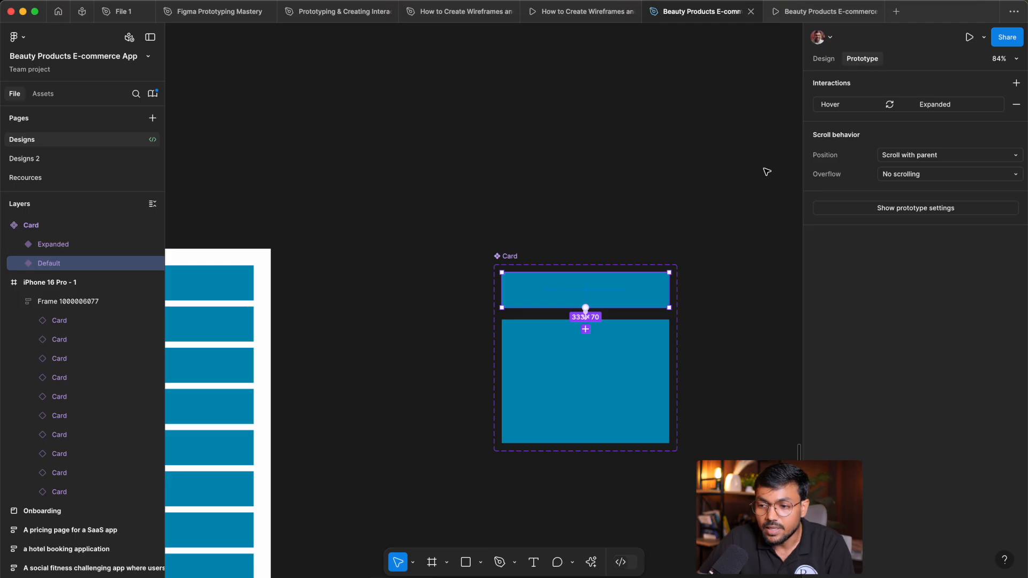
{"action": "scroll", "coordinate": [598, 340], "scroll_direction": "up", "scroll_amount": 5}
{"action": "left_click", "coordinate": [577, 274]}
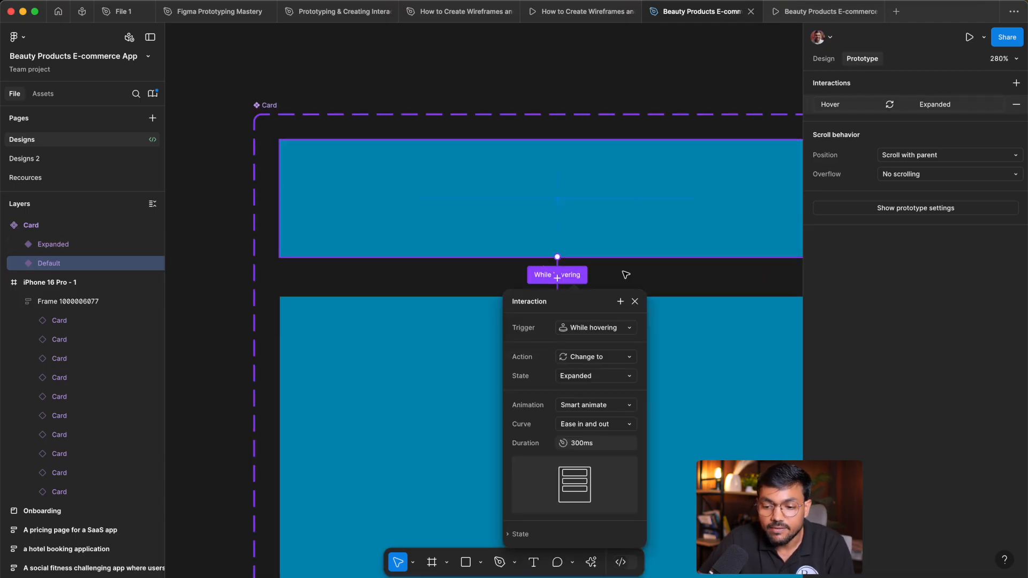
{"action": "left_click", "coordinate": [589, 406]}
{"action": "left_click", "coordinate": [606, 372]}
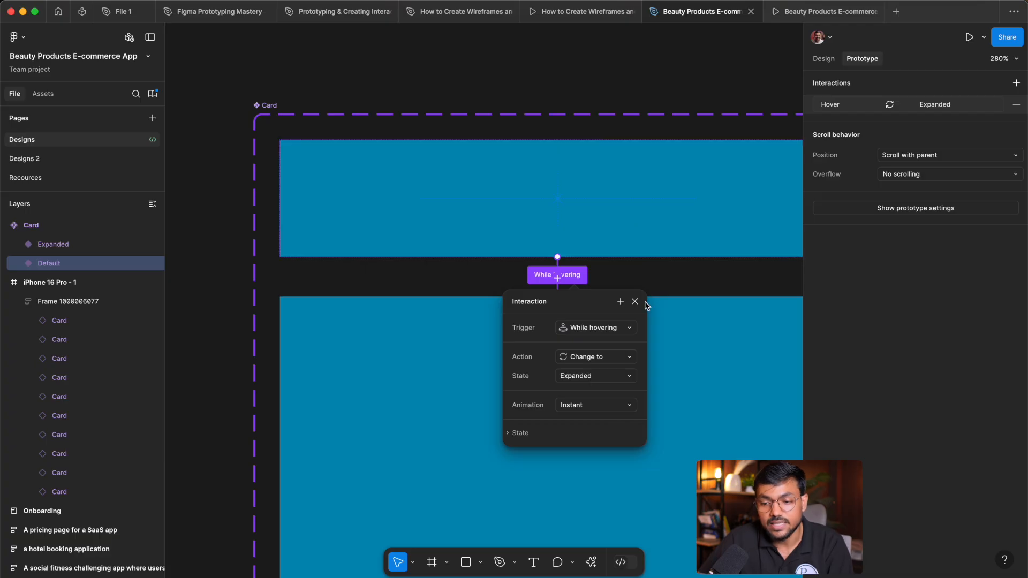
{"action": "left_click", "coordinate": [698, 295]}
- Preview the iPhone 16 Pro - 1 frame again to test the card hover with the Instant animation
{"action": "scroll", "coordinate": [739, 235], "scroll_direction": "down", "scroll_amount": 5}
{"action": "scroll", "coordinate": [589, 267], "scroll_direction": "left", "scroll_amount": 5}
{"action": "scroll", "coordinate": [635, 242], "scroll_direction": "left", "scroll_amount": 5}
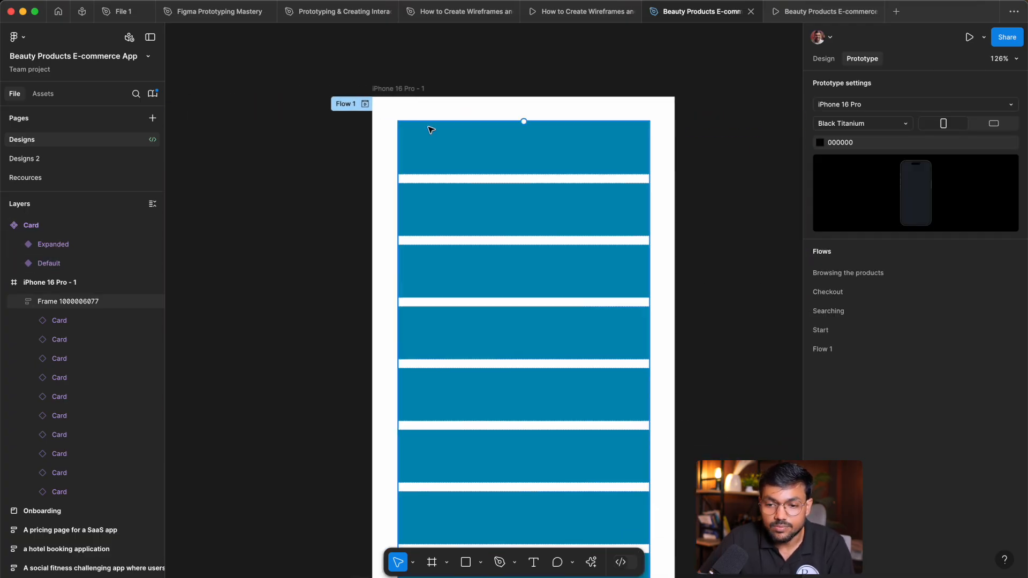
{"action": "left_click", "coordinate": [415, 95]}
{"action": "scroll", "coordinate": [416, 102], "scroll_direction": "down", "scroll_amount": 5}
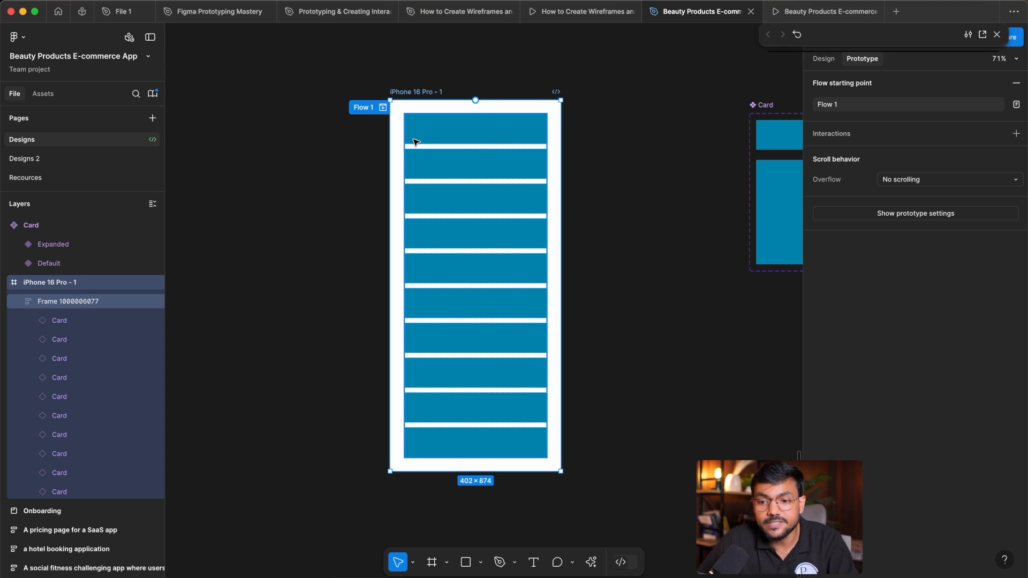
{"action": "key", "text": "shift+space"}
{"action": "mouse_move", "coordinate": [888, 259]}
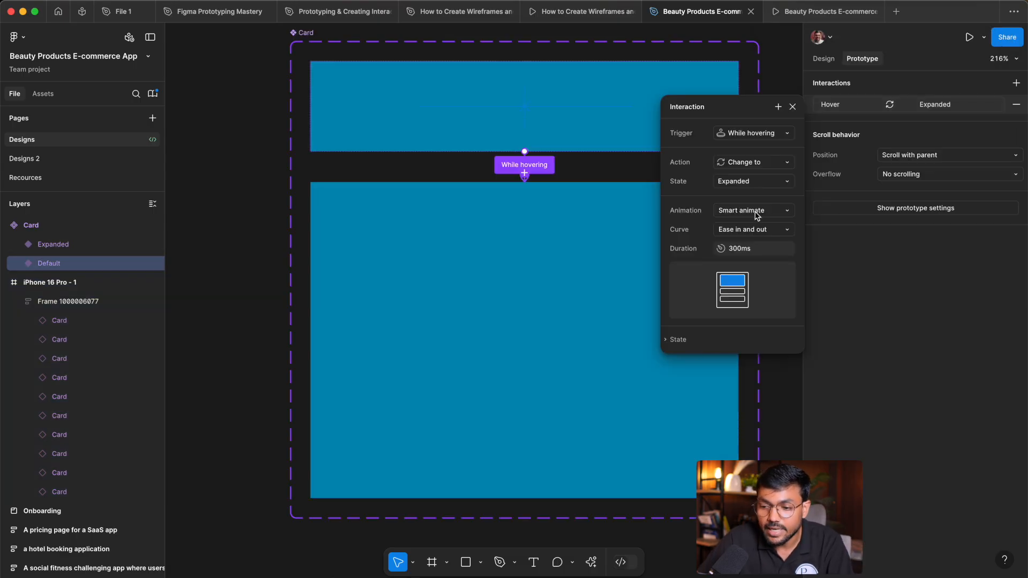
- Close the Default variant's interaction settings and inspect the inherited interaction of the first card in the iPhone 16 Pro - 1 frame
{"action": "scroll", "coordinate": [427, 324], "scroll_direction": "down", "scroll_amount": 5}
{"action": "left_click", "coordinate": [506, 136]}
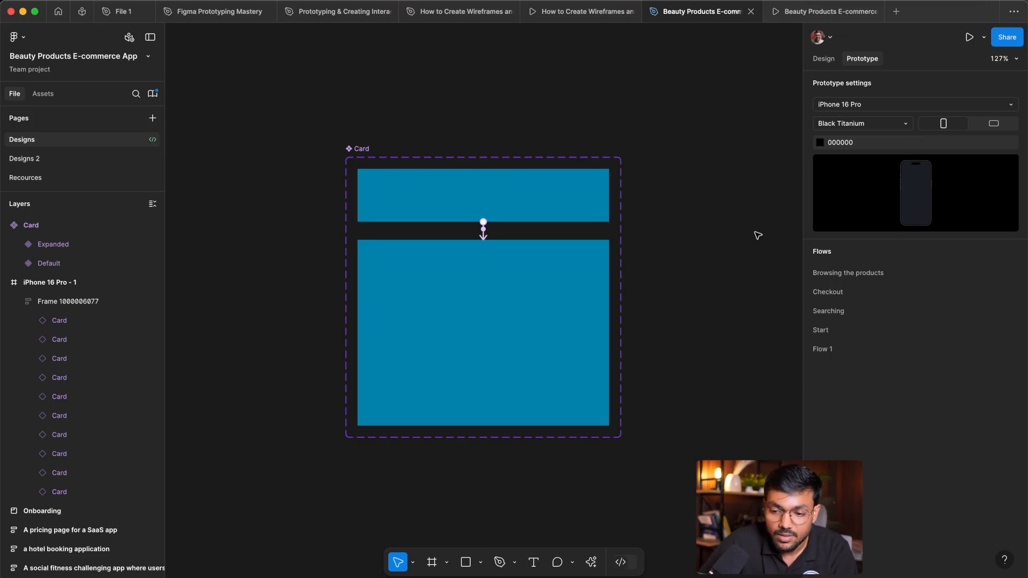
{"action": "scroll", "coordinate": [745, 292], "scroll_direction": "down", "scroll_amount": 5}
{"action": "left_click_drag", "start_coordinate": [548, 276], "coordinate": [629, 222]}
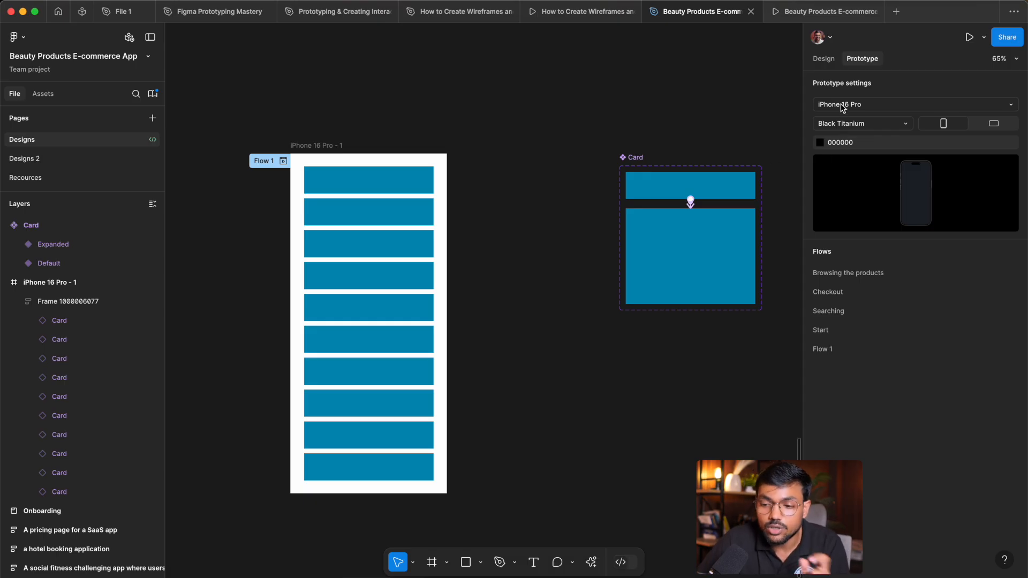
{"action": "scroll", "coordinate": [696, 141], "scroll_direction": "right", "scroll_amount": 4}
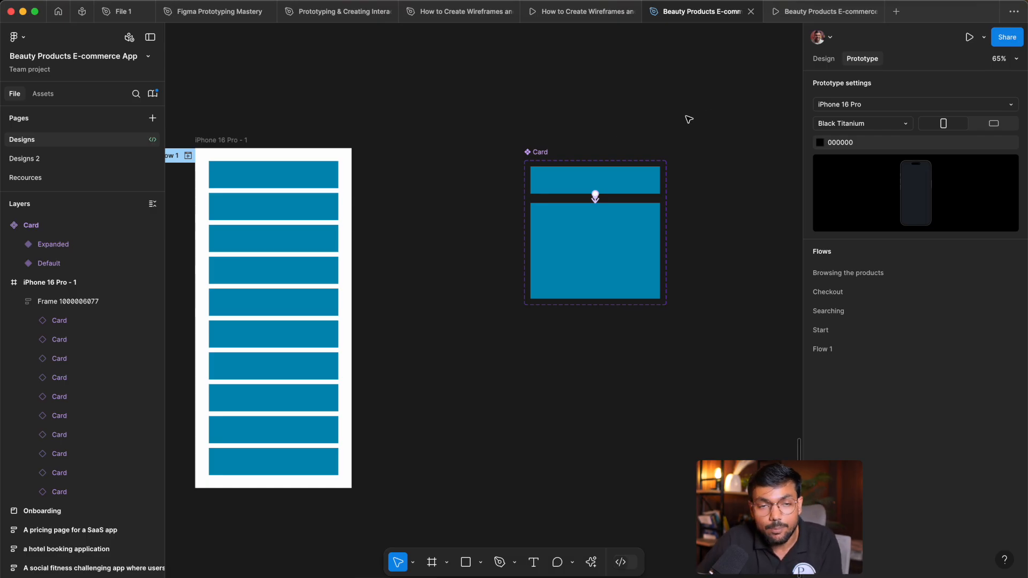
{"action": "scroll", "coordinate": [455, 116], "scroll_direction": "left", "scroll_amount": 5}
{"action": "scroll", "coordinate": [316, 160], "scroll_direction": "up", "scroll_amount": 4}
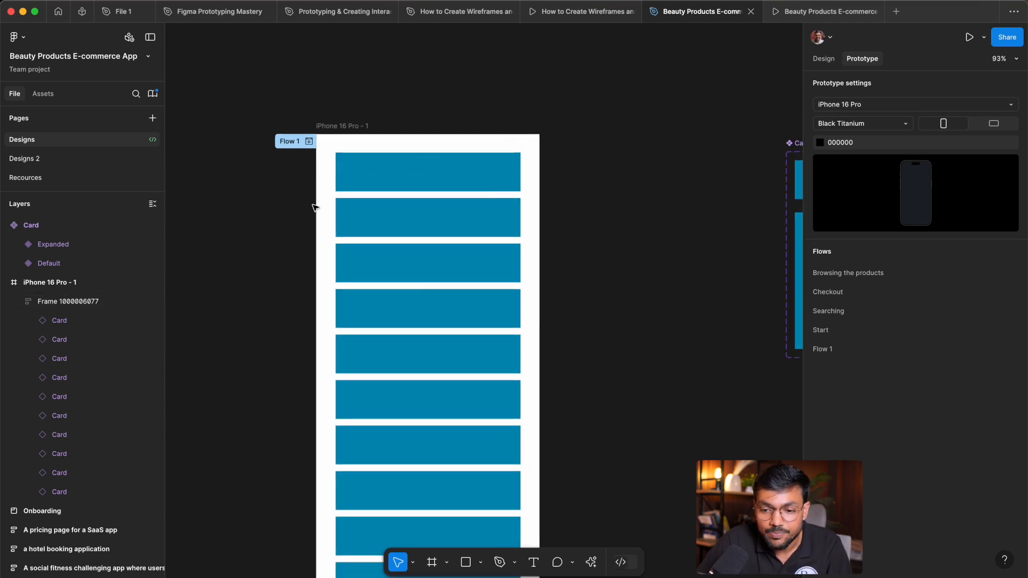
{"action": "left_click", "coordinate": [480, 166]}
{"action": "left_click", "coordinate": [461, 184]}
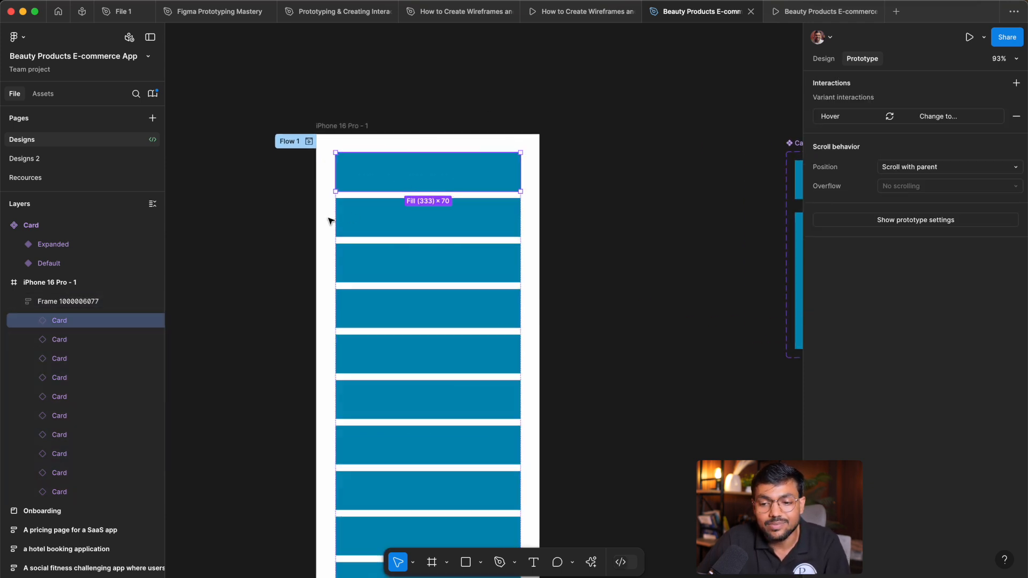
- Open the while-hovering interaction settings of the Card component's Default variant
{"action": "scroll", "coordinate": [424, 191], "scroll_direction": "up", "scroll_amount": 5}
{"action": "scroll", "coordinate": [410, 220], "scroll_direction": "right", "scroll_amount": 8}
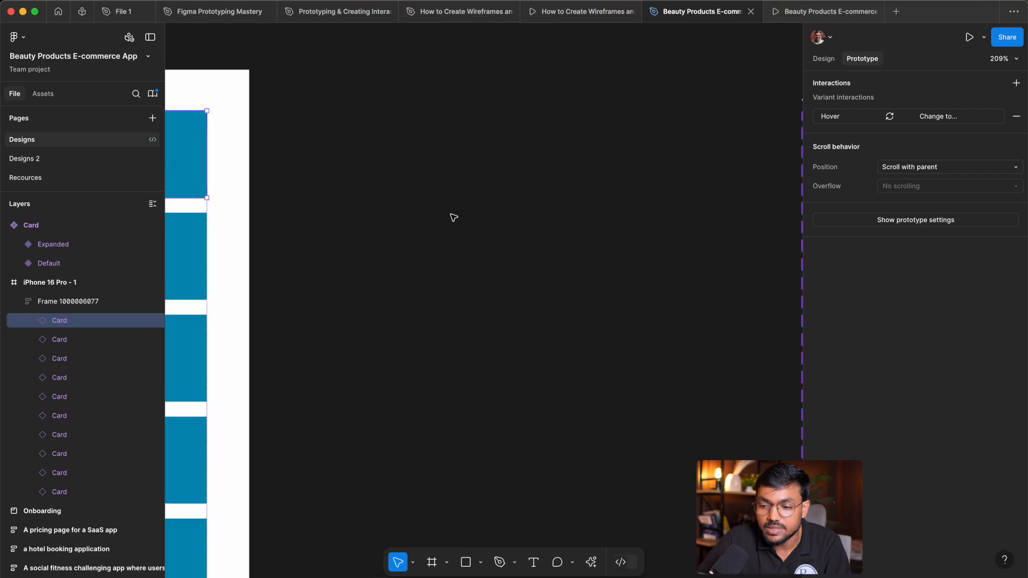
{"action": "scroll", "coordinate": [449, 214], "scroll_direction": "down", "scroll_amount": 5}
{"action": "scroll", "coordinate": [686, 215], "scroll_direction": "right", "scroll_amount": 3}
{"action": "scroll", "coordinate": [629, 218], "scroll_direction": "up", "scroll_amount": 5}
{"action": "left_click", "coordinate": [628, 219]}
{"action": "left_click", "coordinate": [557, 258]}
{"action": "left_click_drag", "start_coordinate": [602, 296], "coordinate": [677, 196]}
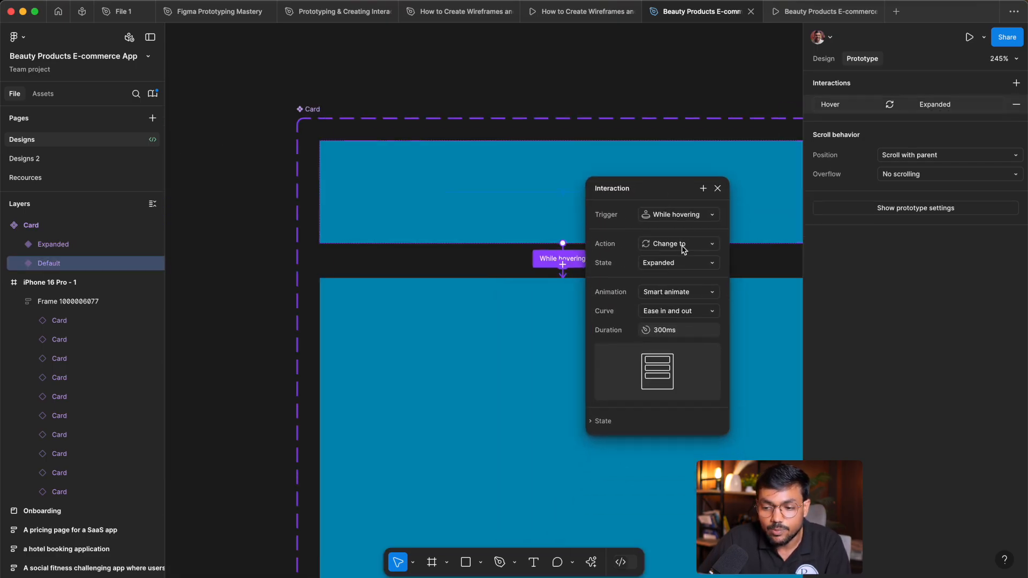
- Try the Key/Gamepad trigger with the right arrow key on the Default variant's interaction, and restore the While hovering trigger
{"action": "left_click", "coordinate": [692, 214]}
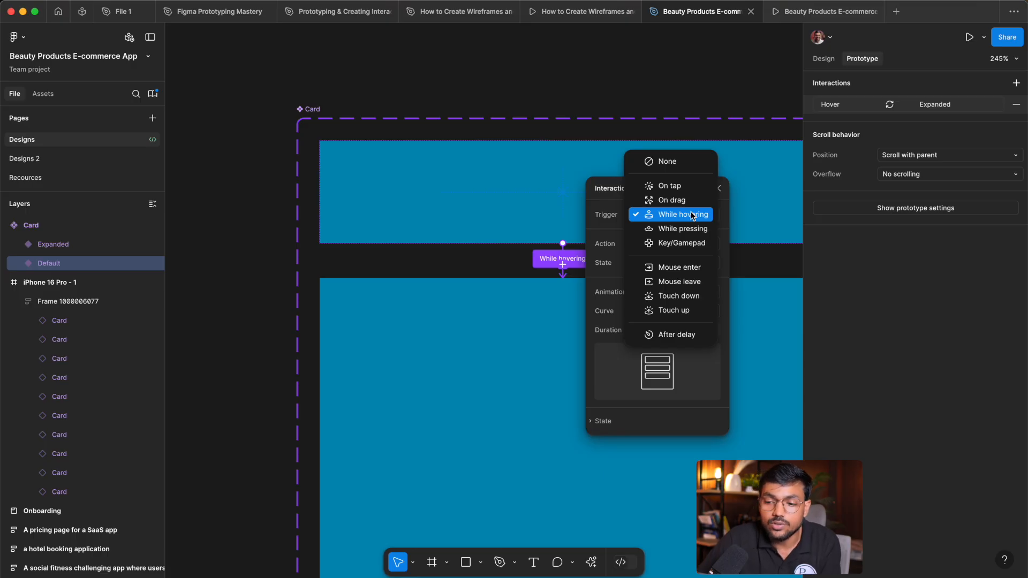
{"action": "left_click", "coordinate": [678, 244]}
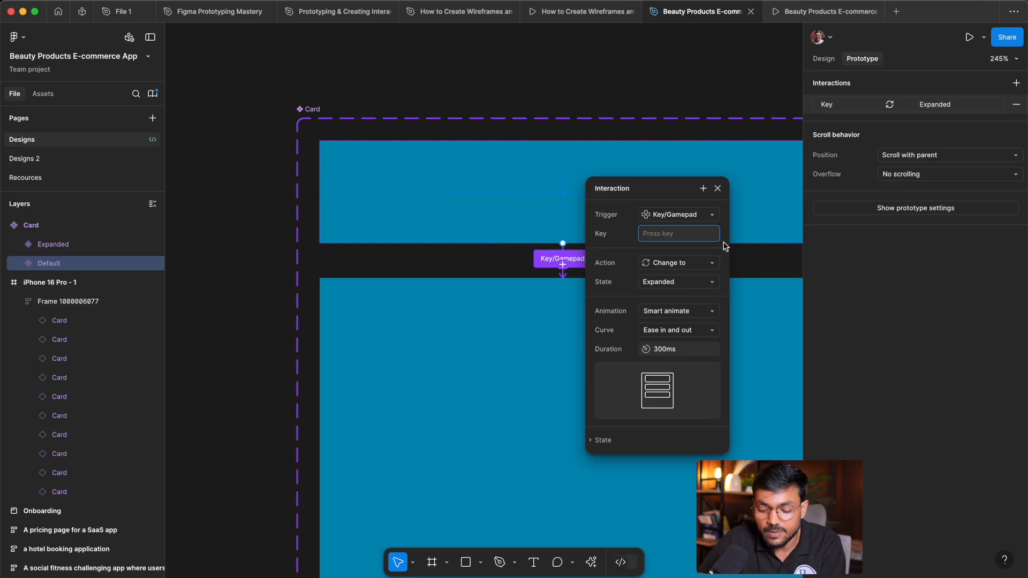
{"action": "key", "text": "Right"}
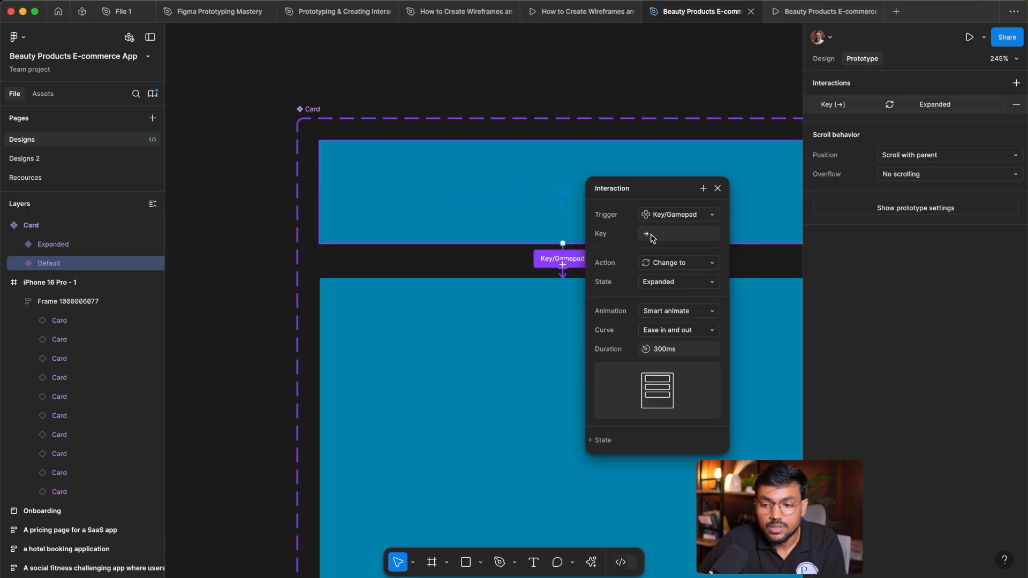
{"action": "left_click", "coordinate": [669, 215]}
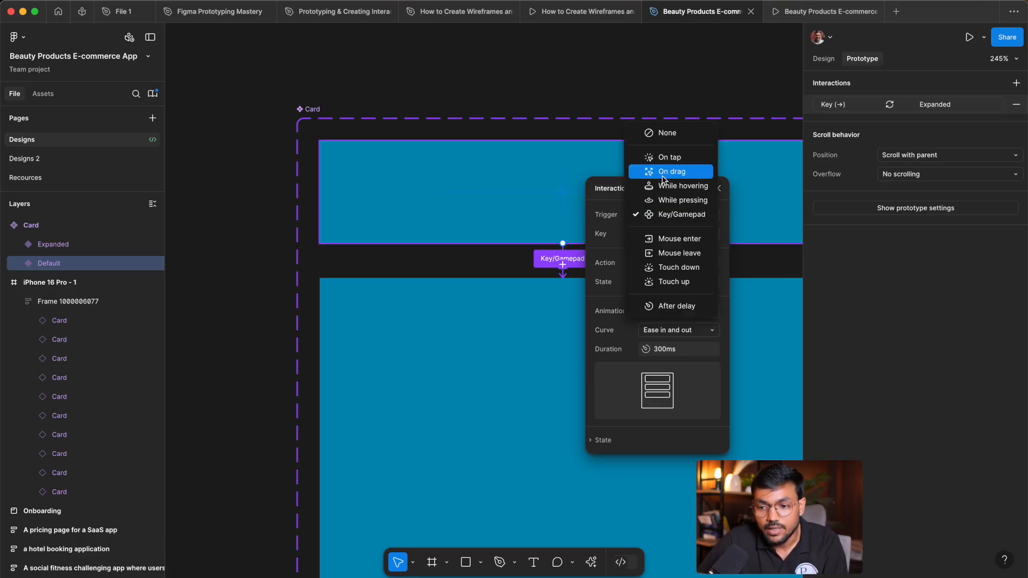
{"action": "left_click", "coordinate": [676, 186]}
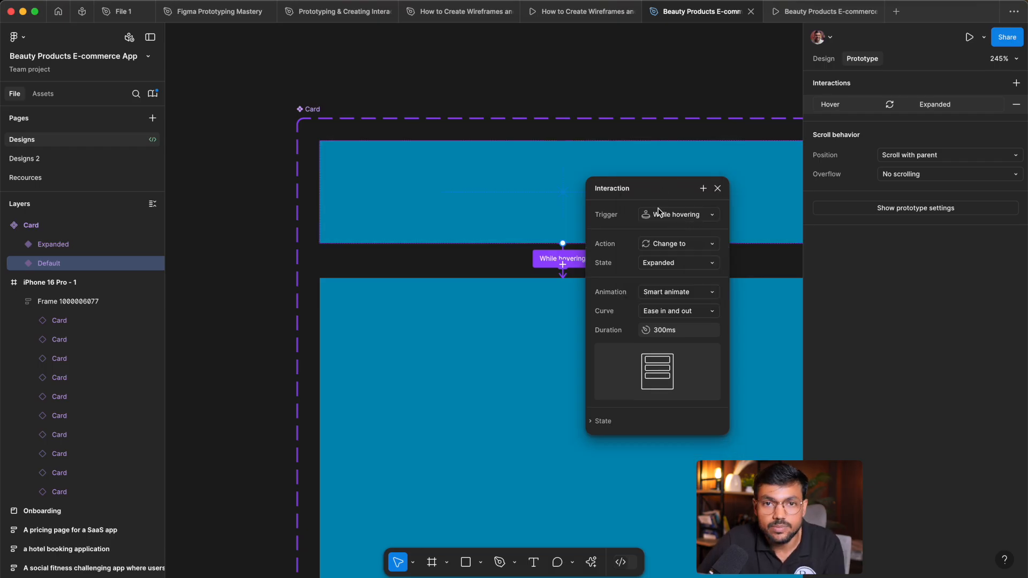
- Review the actions available for the Default variant's while-hovering interaction and close its settings
{"action": "left_click", "coordinate": [683, 248]}
{"action": "left_click", "coordinate": [684, 247]}
{"action": "left_click", "coordinate": [684, 247]}
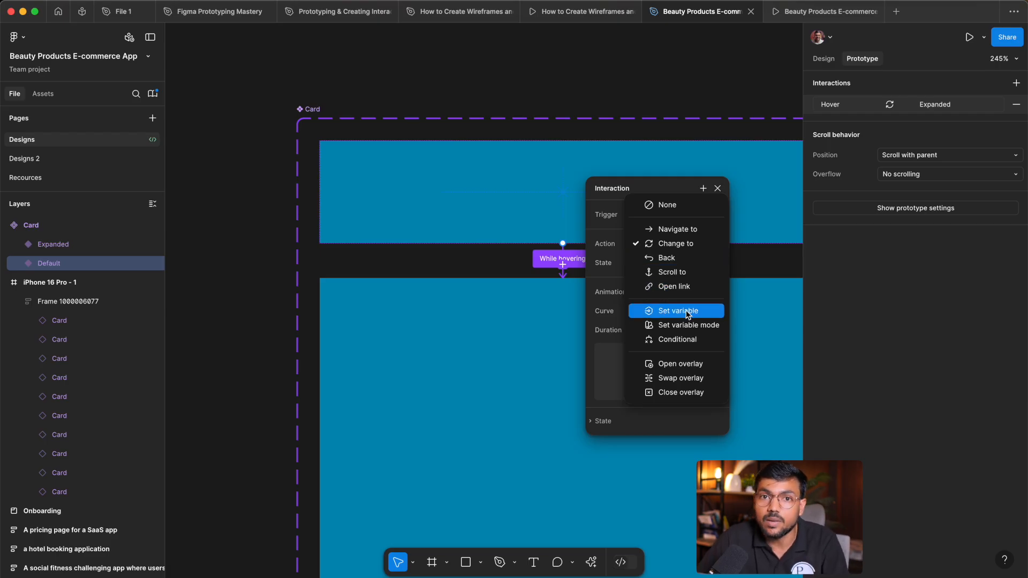
{"action": "left_click", "coordinate": [717, 190]}
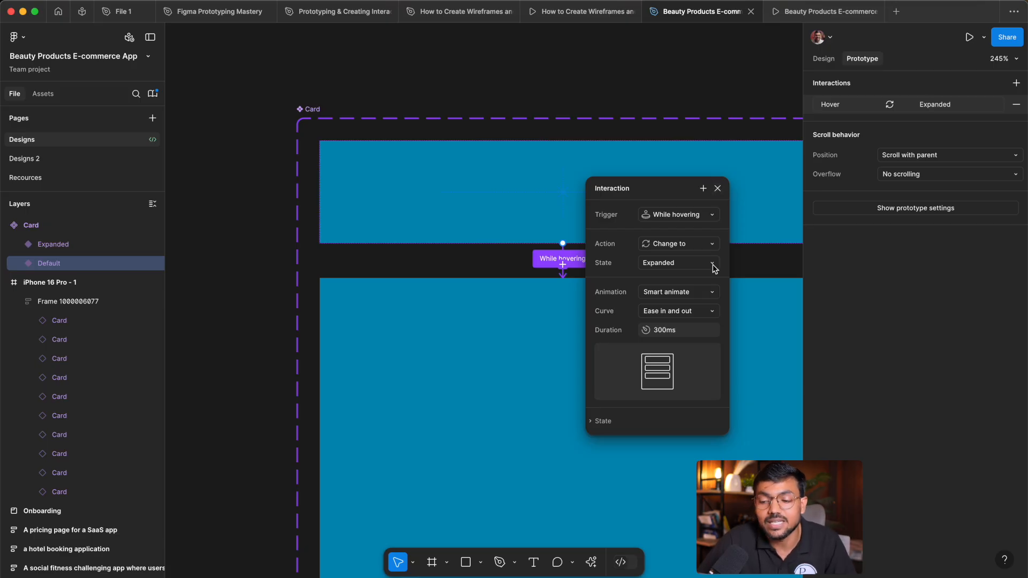
{"action": "left_click", "coordinate": [719, 189]}
- Locate the Your Cart - APP Design 10 frame and examine the product removal Modal beside it
{"action": "scroll", "coordinate": [586, 234], "scroll_direction": "down", "scroll_amount": 5}
{"action": "scroll", "coordinate": [588, 234], "scroll_direction": "down", "scroll_amount": 5}
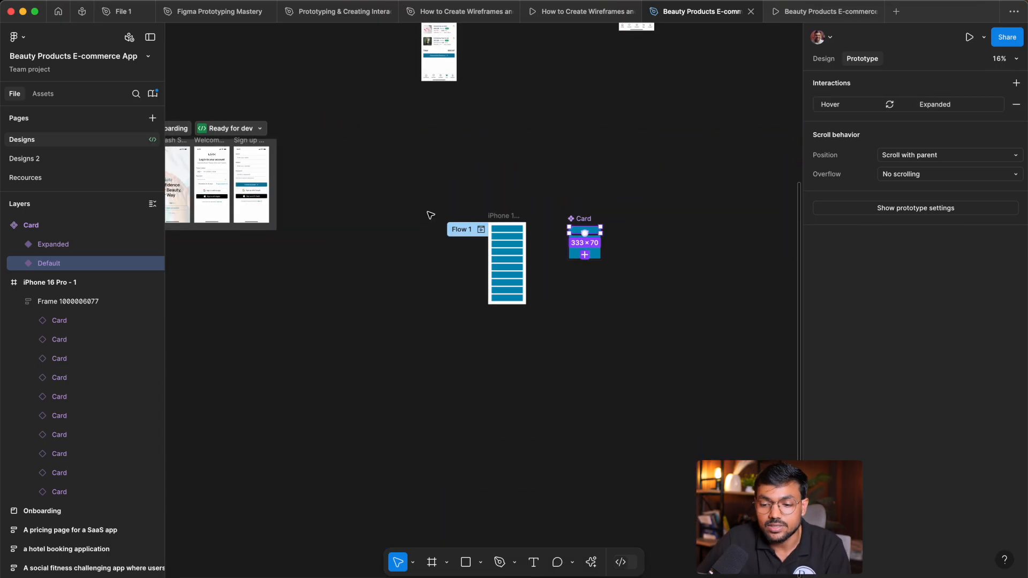
{"action": "scroll", "coordinate": [455, 225], "scroll_direction": "up", "scroll_amount": 5}
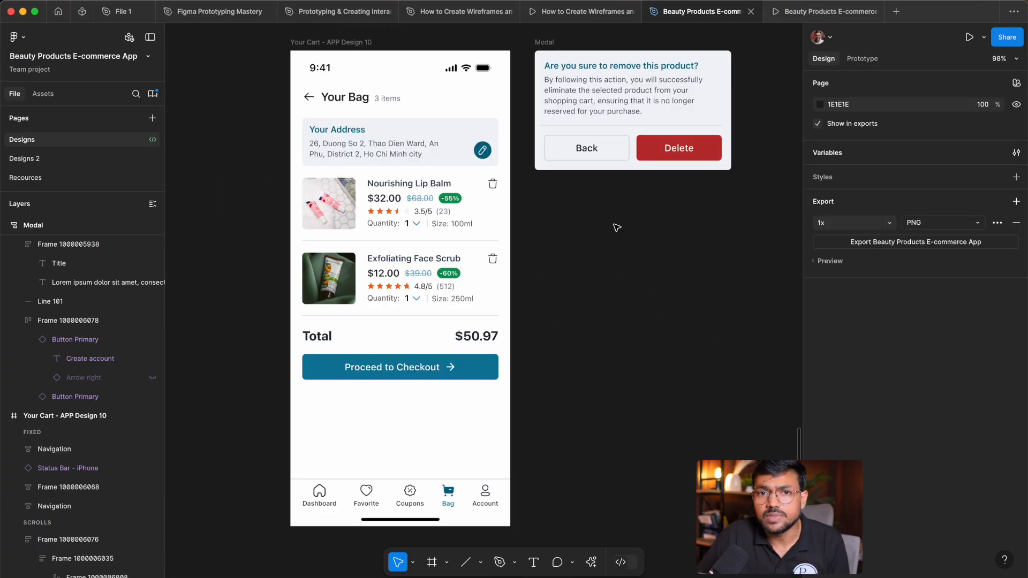
{"action": "left_click_drag", "start_coordinate": [531, 255], "coordinate": [529, 262]}
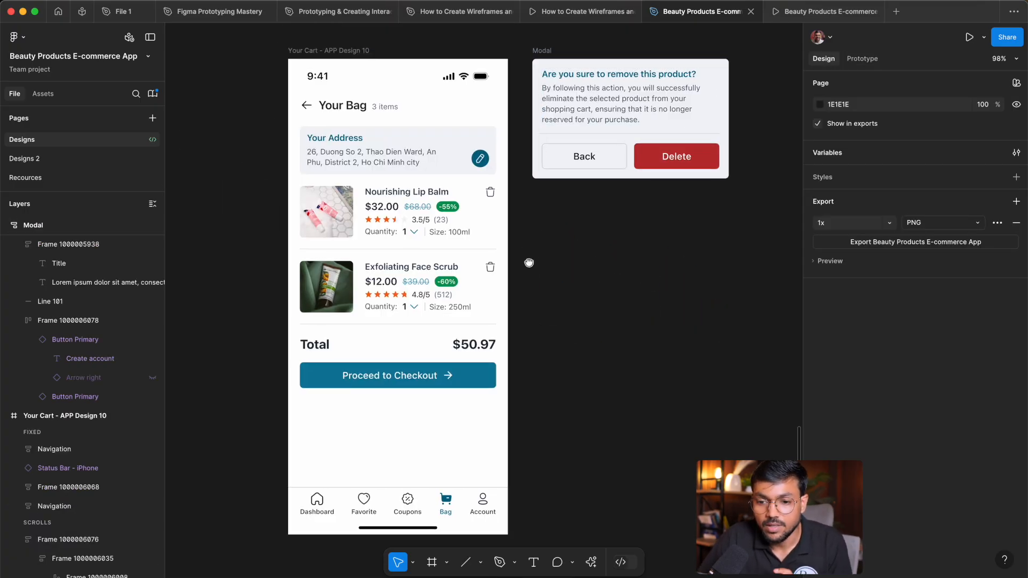
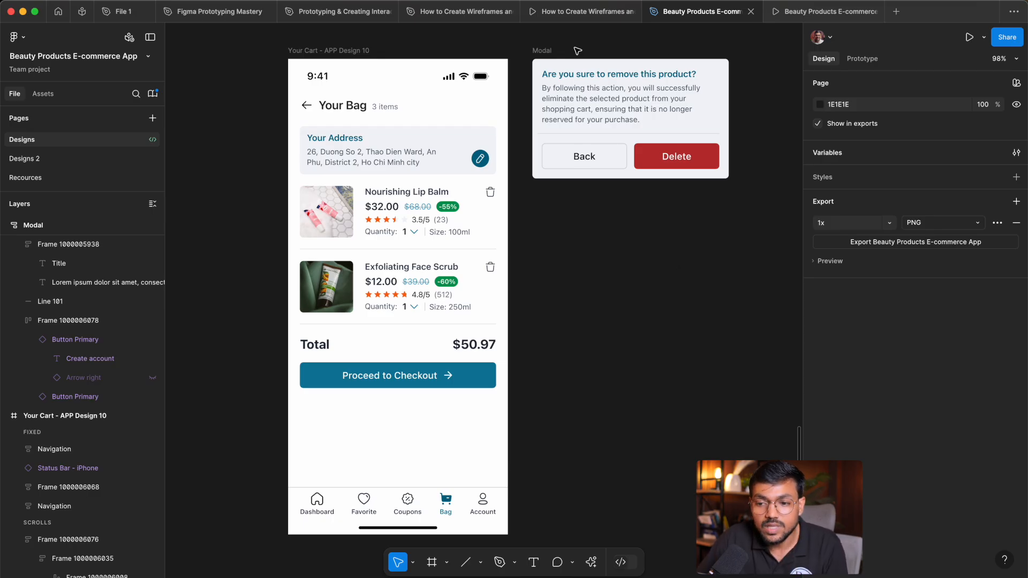
{"action": "left_click", "coordinate": [546, 52]}
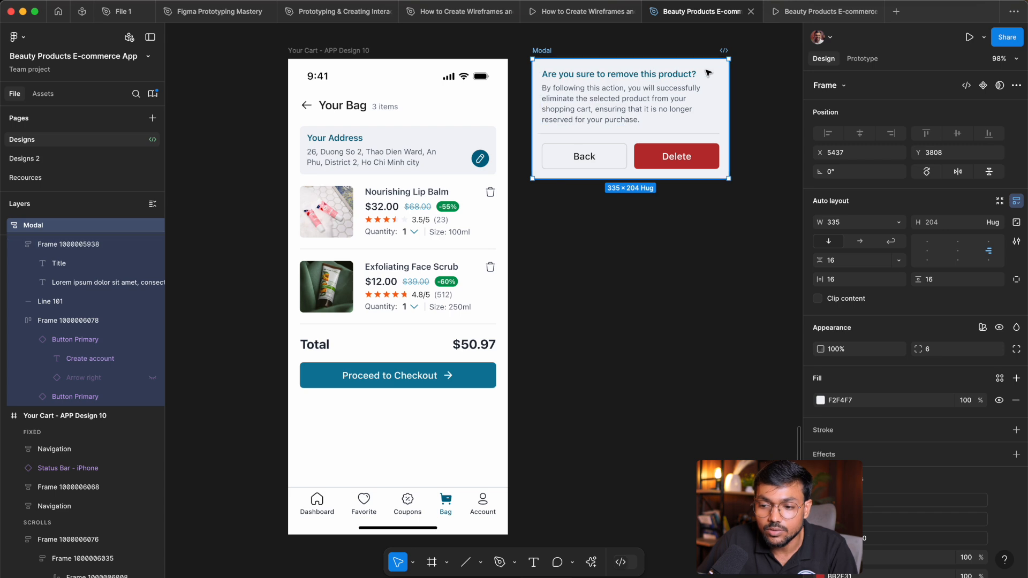
{"action": "key", "text": "shift+2"}
{"action": "left_click", "coordinate": [690, 357]}
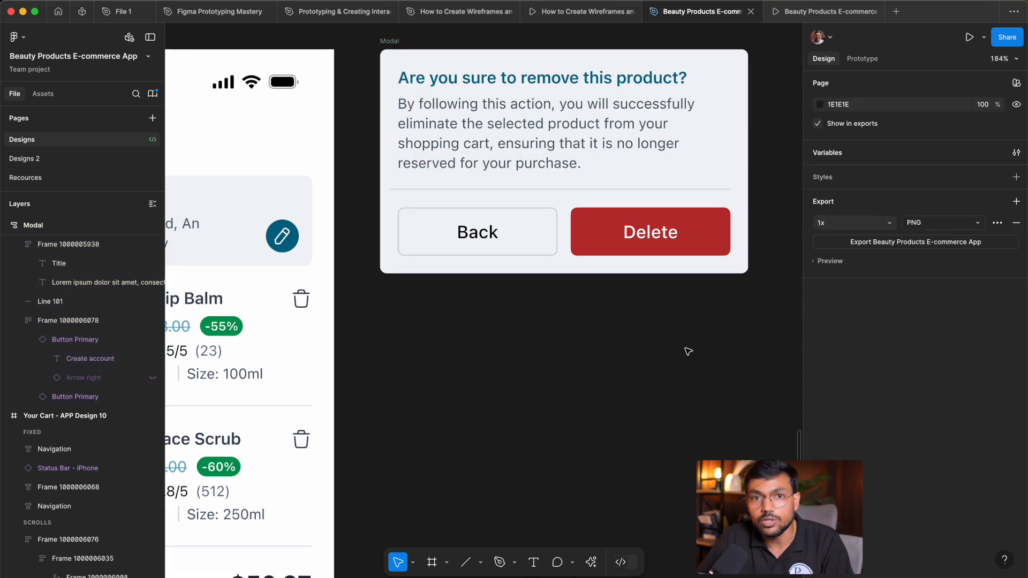
{"action": "key", "text": "shift+1"}
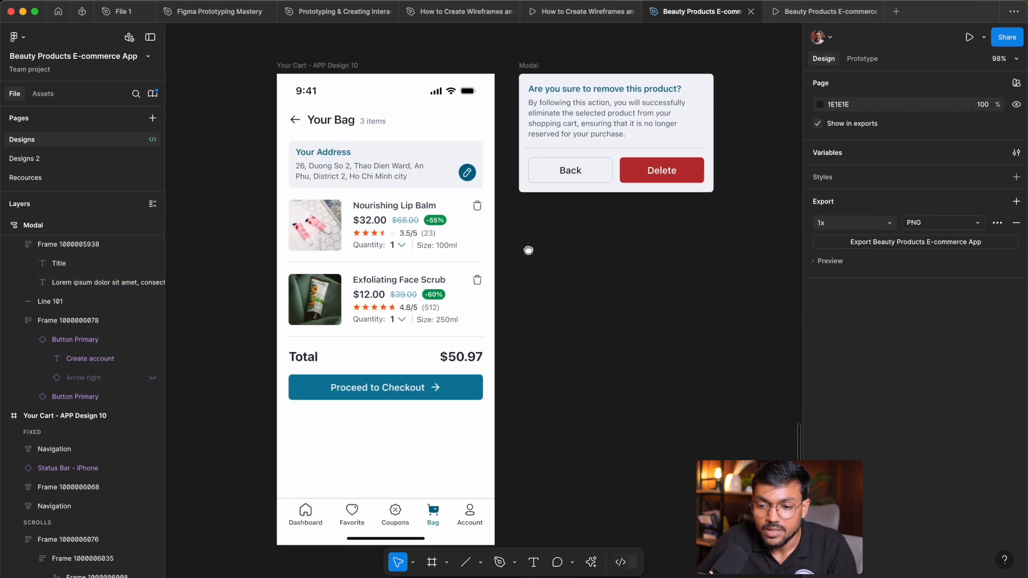
{"action": "scroll", "coordinate": [564, 110], "scroll_direction": "up", "scroll_amount": 10}
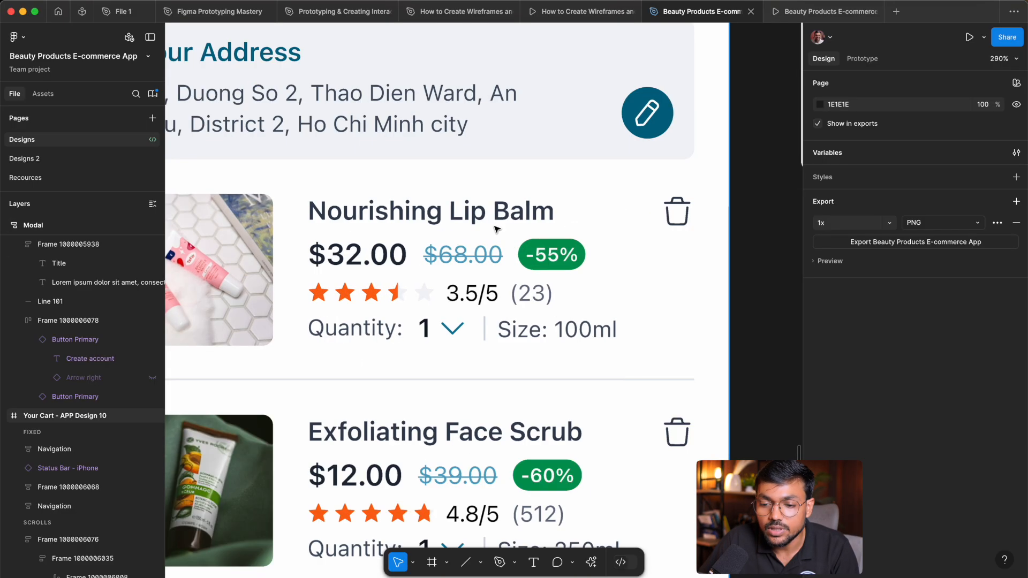
- Inspect the delete icon of the Nourishing Lip Balm item and the separate Modal frame
{"action": "left_click", "coordinate": [499, 214], "text": "super"}
{"action": "left_click", "coordinate": [678, 209], "text": "super"}
{"action": "scroll", "coordinate": [678, 208], "scroll_direction": "down", "scroll_amount": 8}
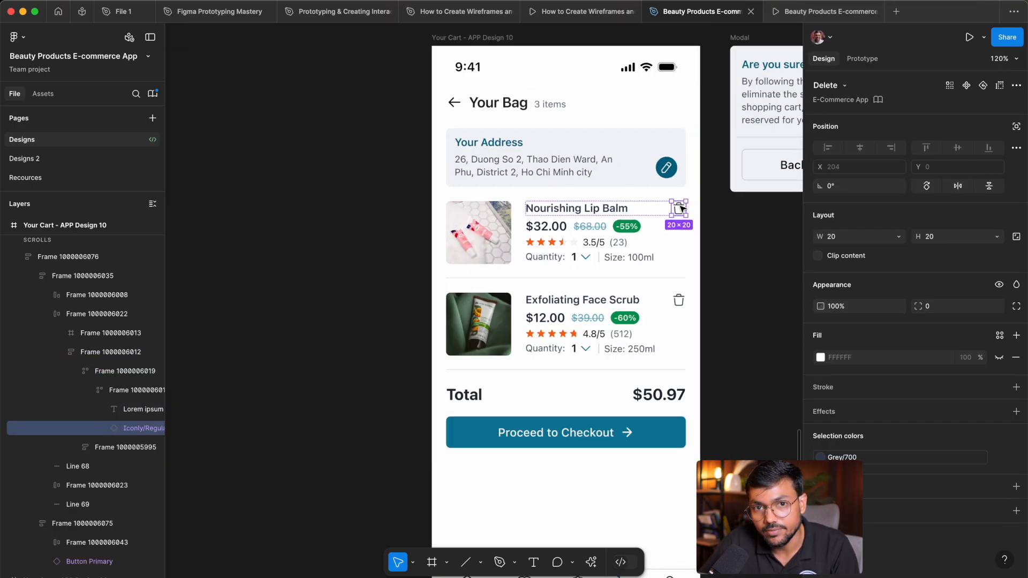
{"action": "scroll", "coordinate": [692, 250], "scroll_direction": "up", "scroll_amount": 9}
{"action": "scroll", "coordinate": [608, 209], "scroll_direction": "down", "scroll_amount": 7}
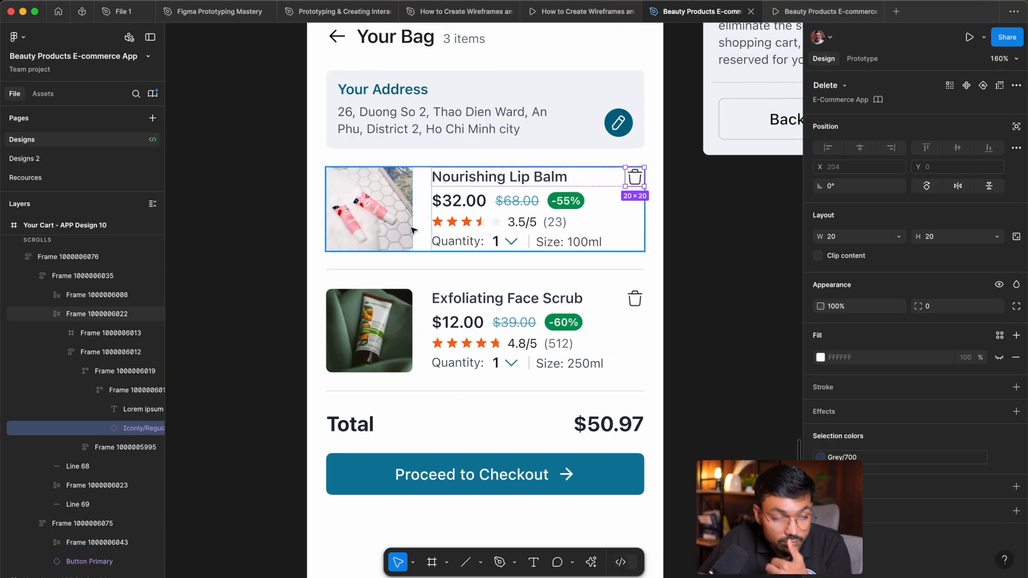
{"action": "scroll", "coordinate": [621, 214], "scroll_direction": "up", "scroll_amount": 2}
{"action": "scroll", "coordinate": [682, 224], "scroll_direction": "right", "scroll_amount": 3}
{"action": "scroll", "coordinate": [535, 313], "scroll_direction": "down", "scroll_amount": 5}
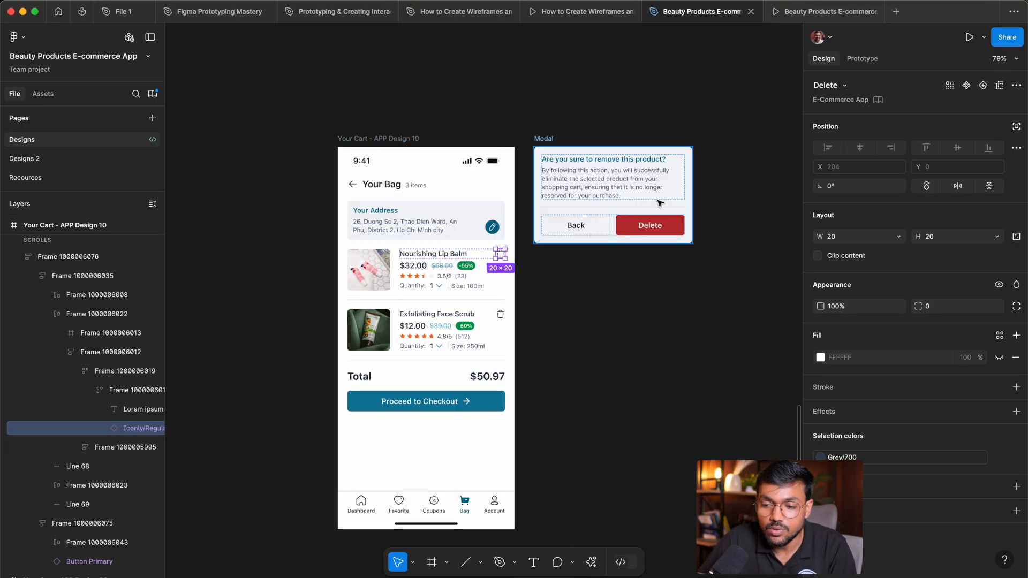
{"action": "left_click", "coordinate": [559, 140]}
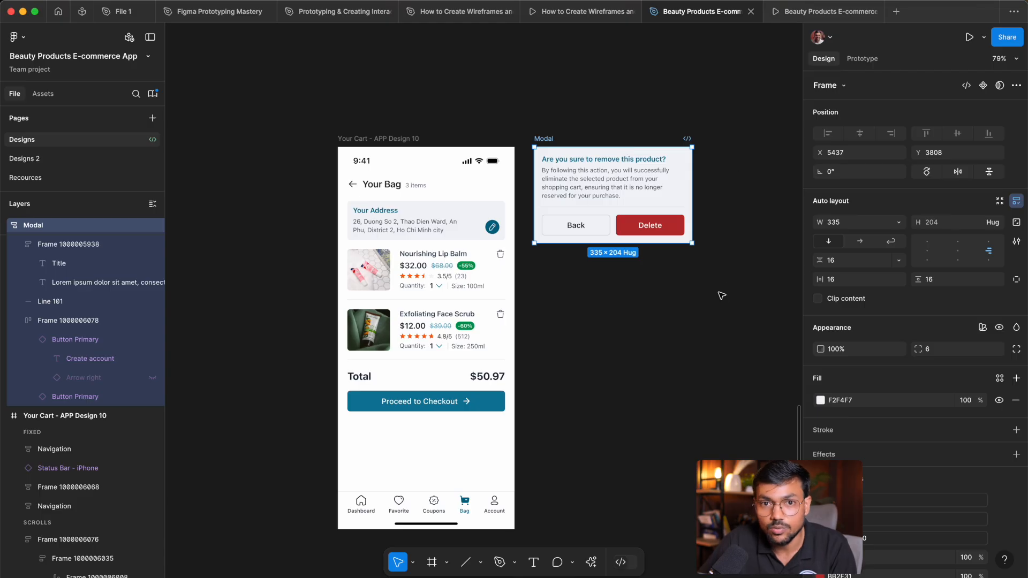
{"action": "left_click", "coordinate": [566, 298]}
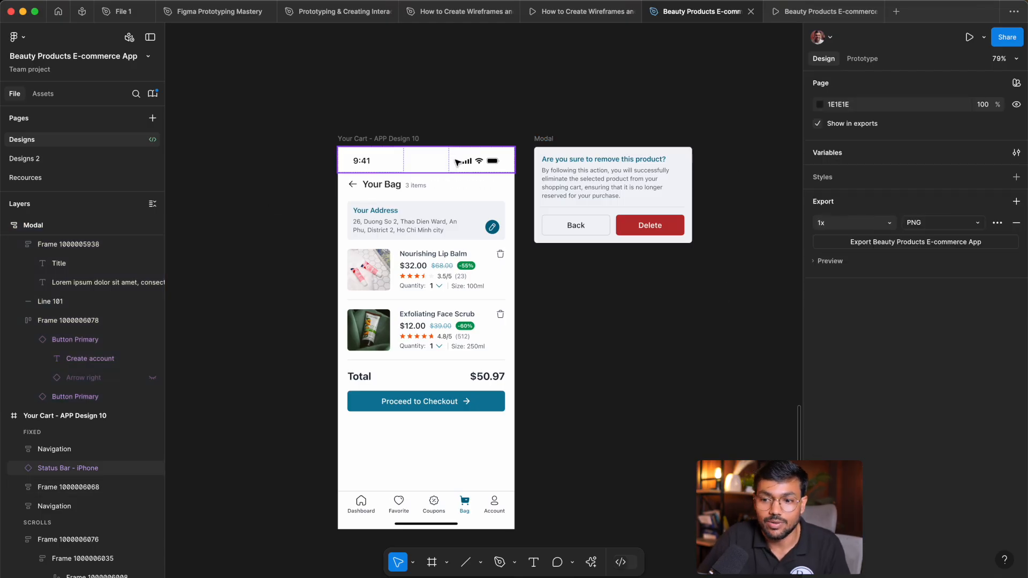
- Move the Modal up to free the space beside the Your Cart - APP Design 10 frame, and duplicate that frame
{"action": "left_click_drag", "start_coordinate": [538, 138], "coordinate": [523, 30]}
{"action": "left_click", "coordinate": [359, 141]}
{"action": "key", "text": "ctrl+d"}
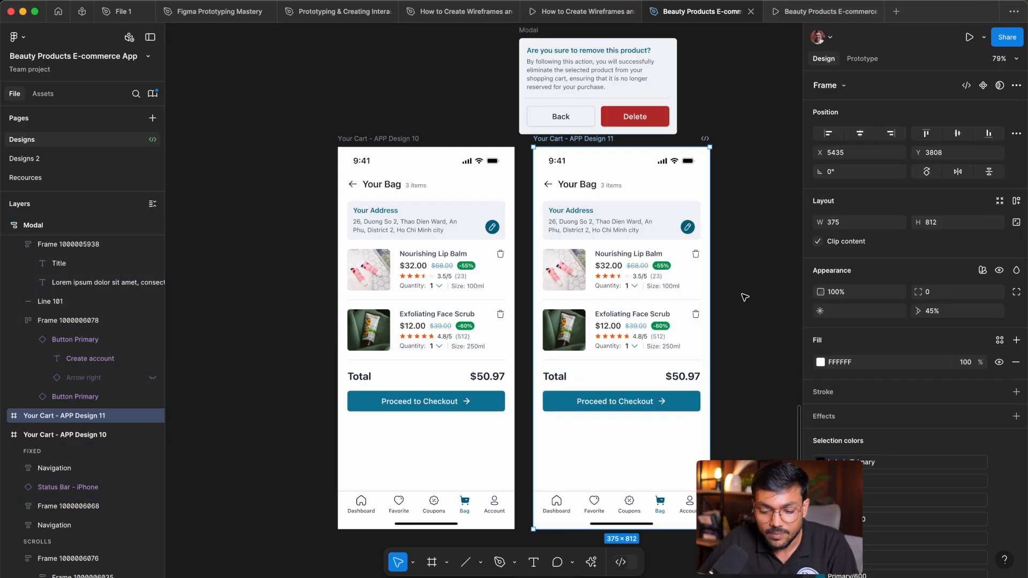
- Draw a rectangle about 375 × 803 over the duplicated Your Cart - APP Design 11 frame
{"action": "scroll", "coordinate": [728, 278], "scroll_direction": "down", "scroll_amount": 2}
{"action": "scroll", "coordinate": [728, 278], "scroll_direction": "right", "scroll_amount": 1}
{"action": "key", "text": "r"}
{"action": "mouse_move", "coordinate": [499, 105]}
{"action": "left_mouse_down"}
{"action": "mouse_move", "coordinate": [608, 419]}
{"action": "mouse_move", "coordinate": [662, 459]}
{"action": "mouse_move", "coordinate": [675, 484]}
{"action": "left_mouse_up"}
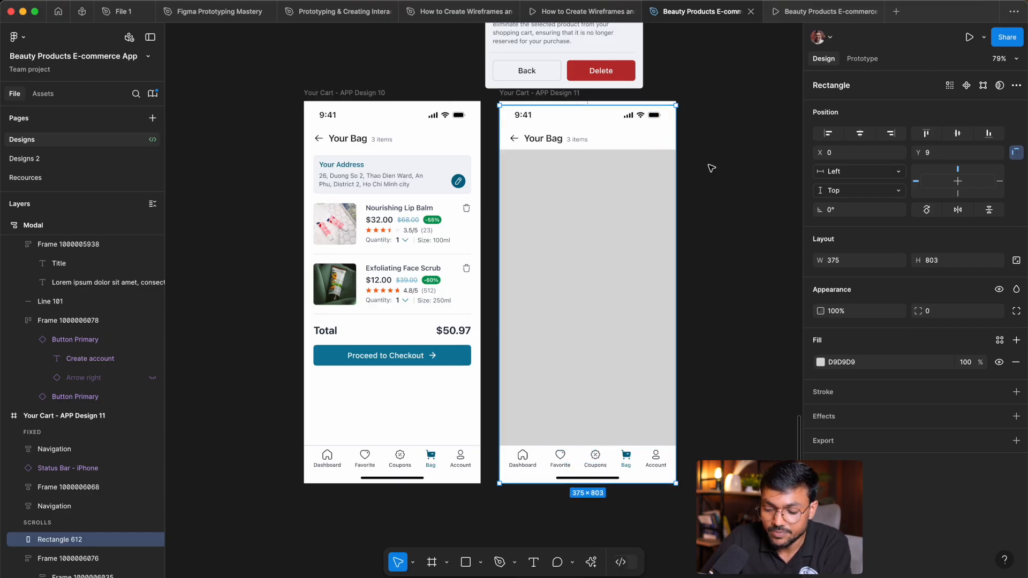
- Set the rectangle's scroll position to Fixed and bring it to the front of the Your Cart - APP Design 11 frame
{"action": "left_click", "coordinate": [863, 57]}
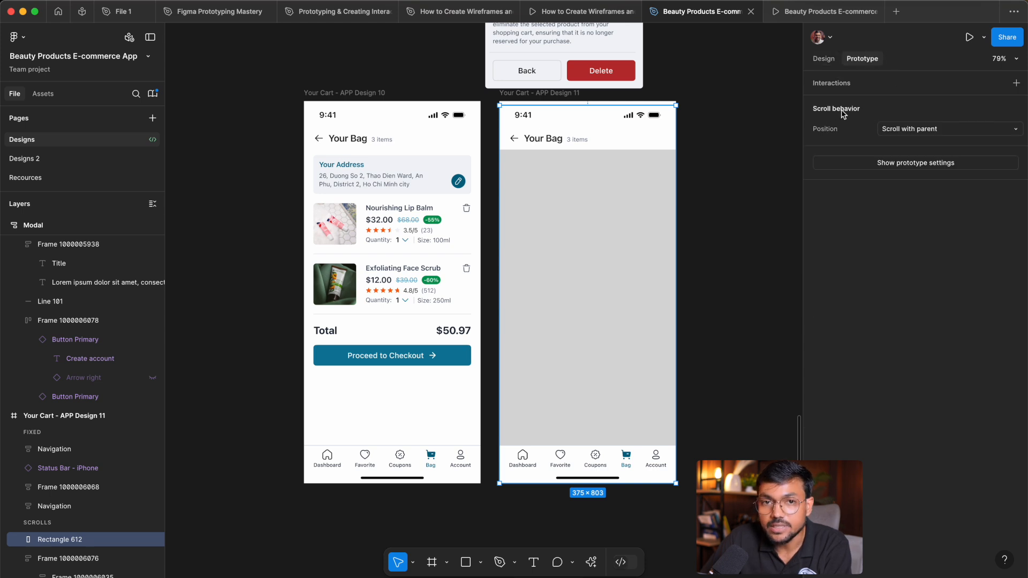
{"action": "left_click", "coordinate": [950, 130]}
{"action": "left_click", "coordinate": [940, 142]}
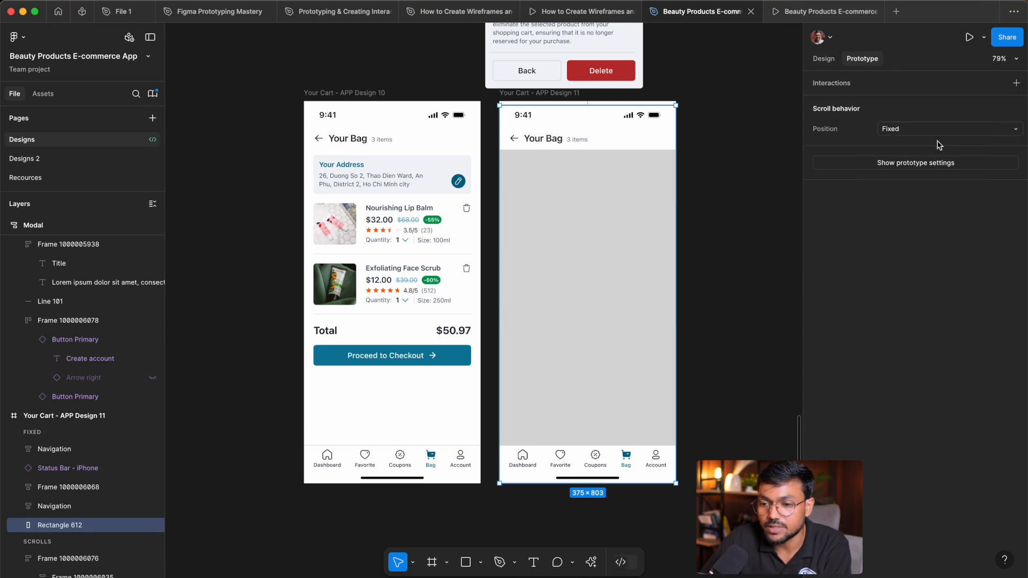
{"action": "left_click", "coordinate": [823, 59]}
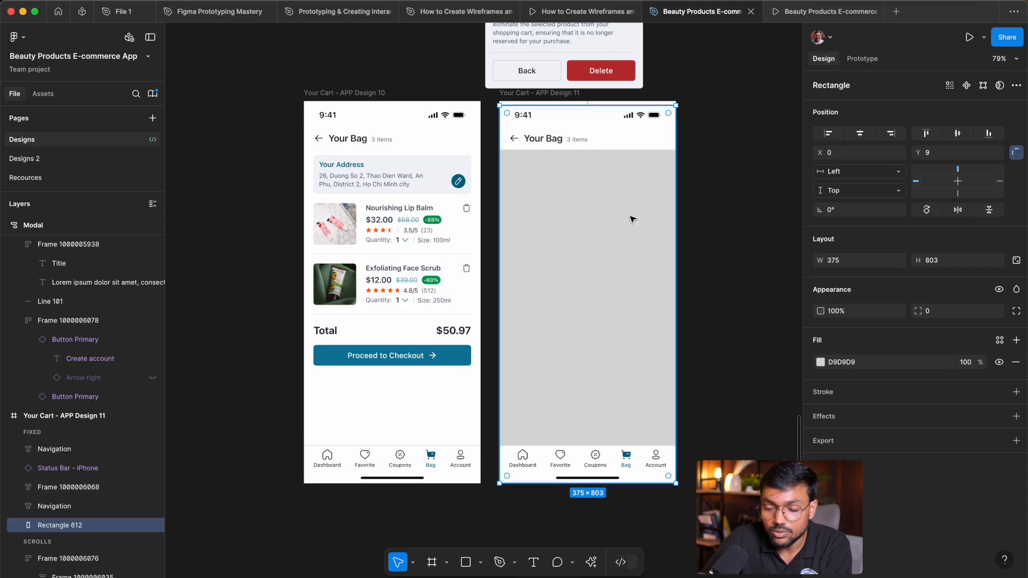
{"action": "key", "text": "super+shift+bracketright"}
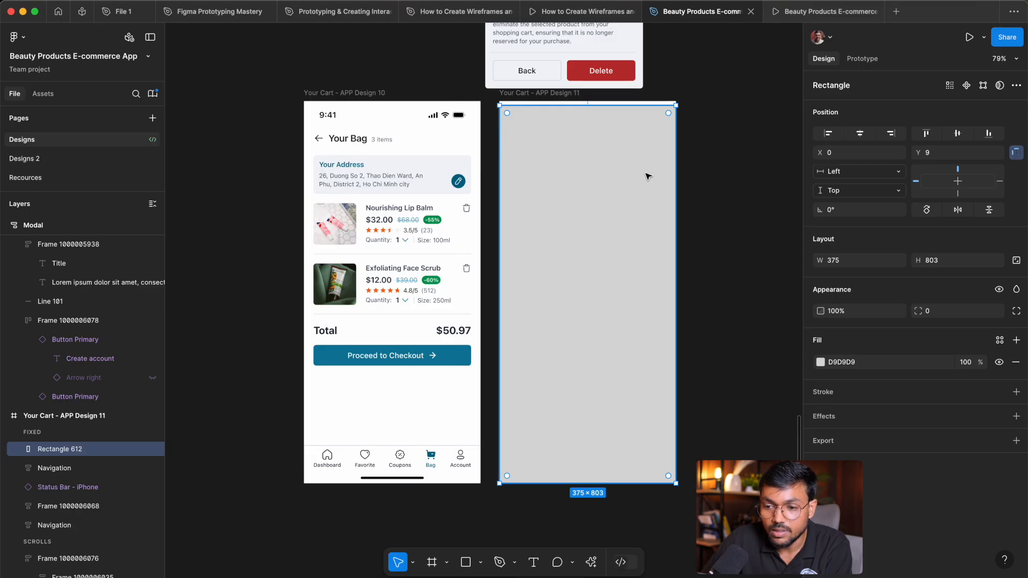
{"action": "right_click", "coordinate": [626, 200]}
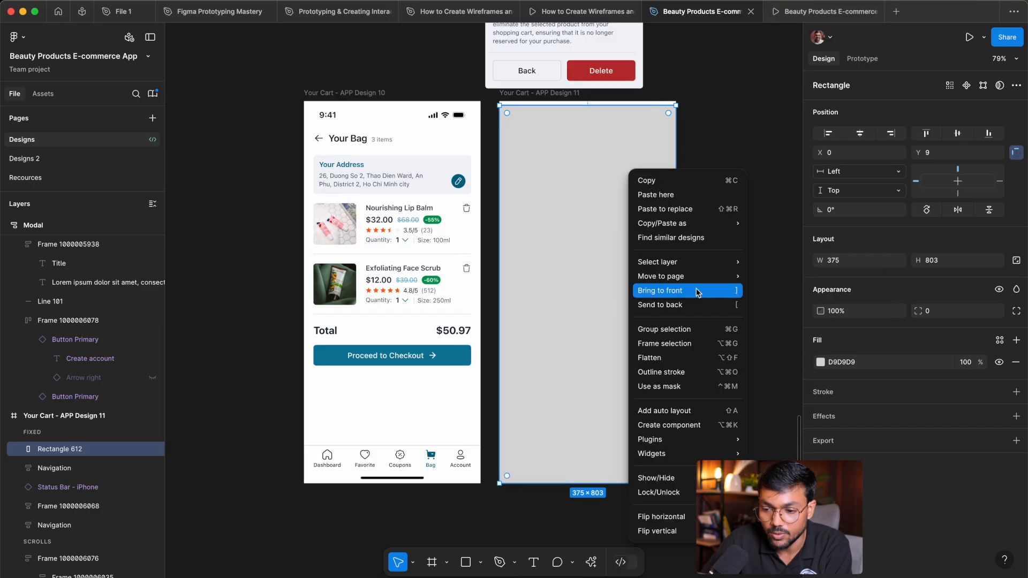
{"action": "left_click", "coordinate": [591, 172]}
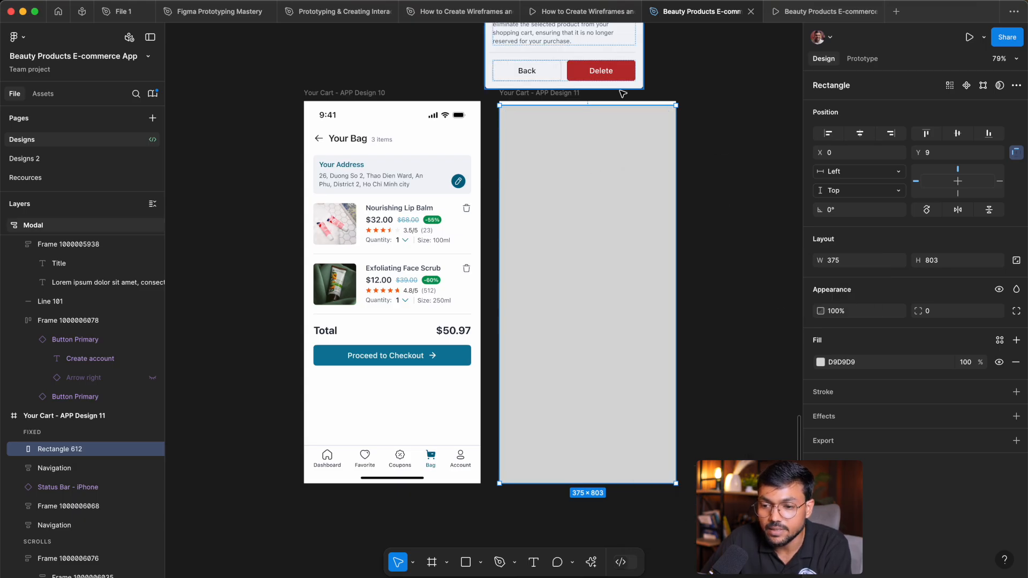
- Extend the rectangle to the frame's top edge, making it 375 × 812, and fill it with black (000000) at 60% opacity
{"action": "left_click_drag", "start_coordinate": [618, 103], "coordinate": [618, 99]}
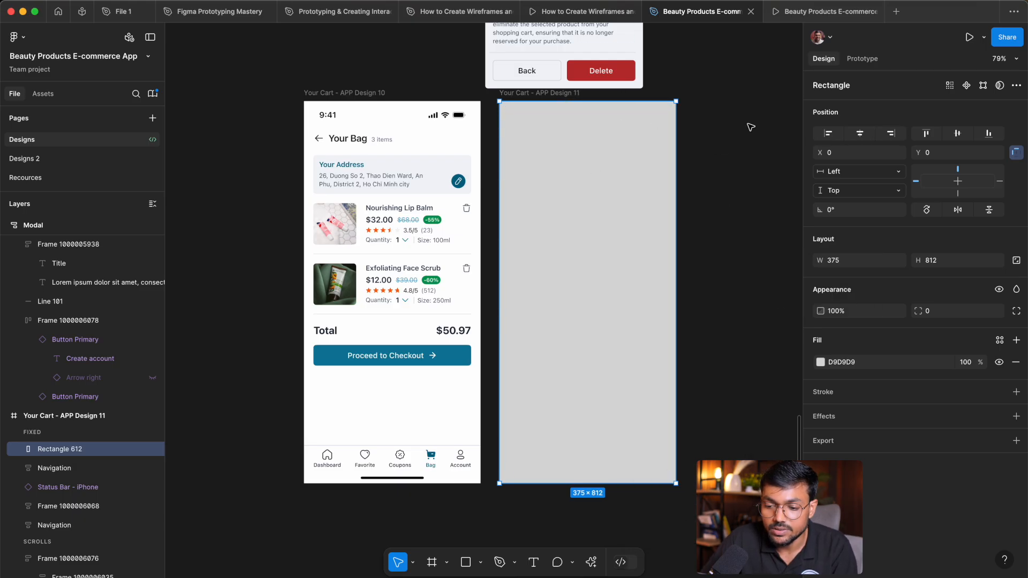
{"action": "scroll", "coordinate": [535, 246], "scroll_direction": "down", "scroll_amount": 3}
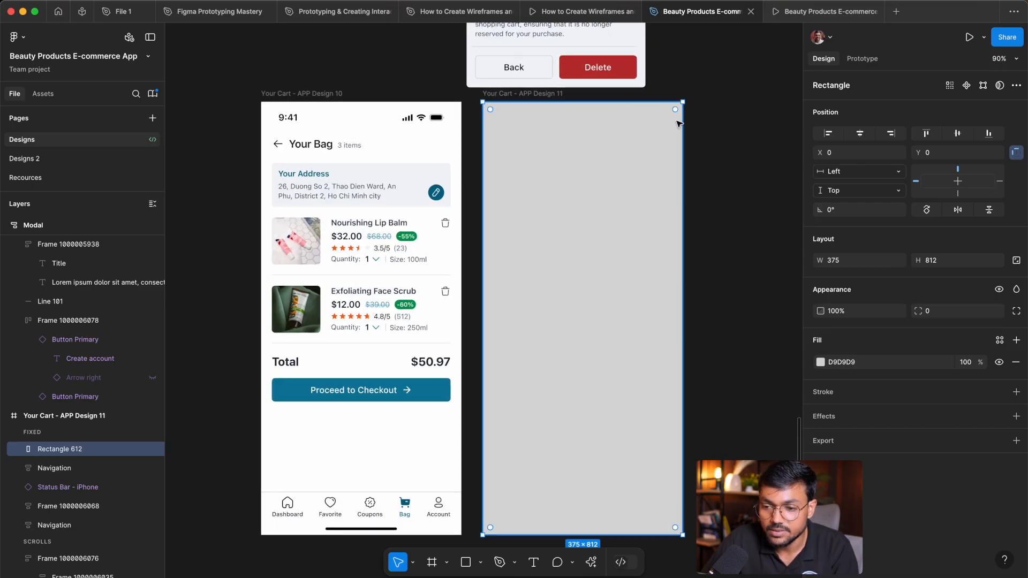
{"action": "scroll", "coordinate": [558, 200], "scroll_direction": "up", "scroll_amount": 5}
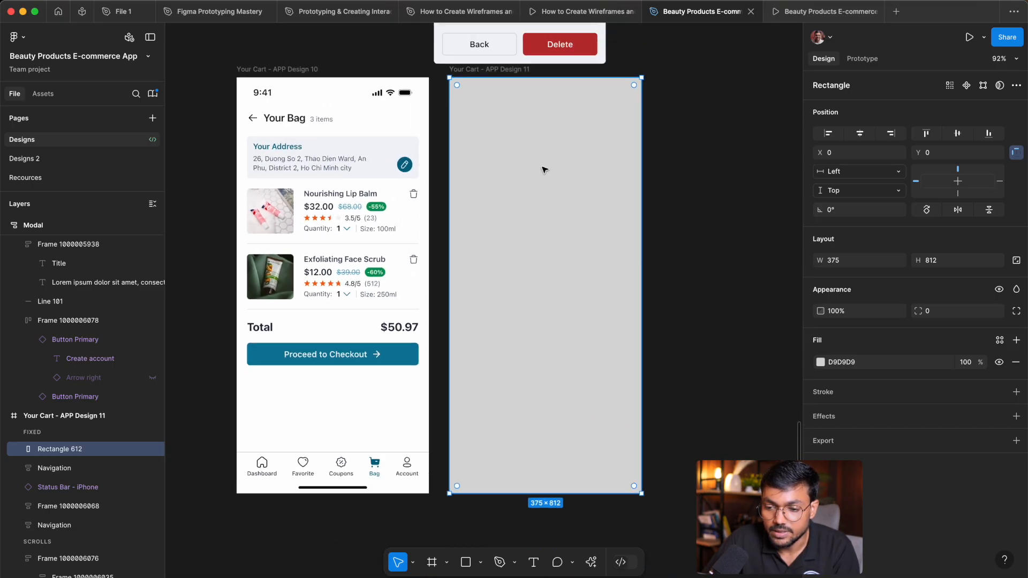
{"action": "left_click", "coordinate": [821, 363]}
{"action": "left_click_drag", "start_coordinate": [750, 358], "coordinate": [549, 473]}
{"action": "left_click", "coordinate": [715, 443]}
{"action": "left_click", "coordinate": [721, 458]}
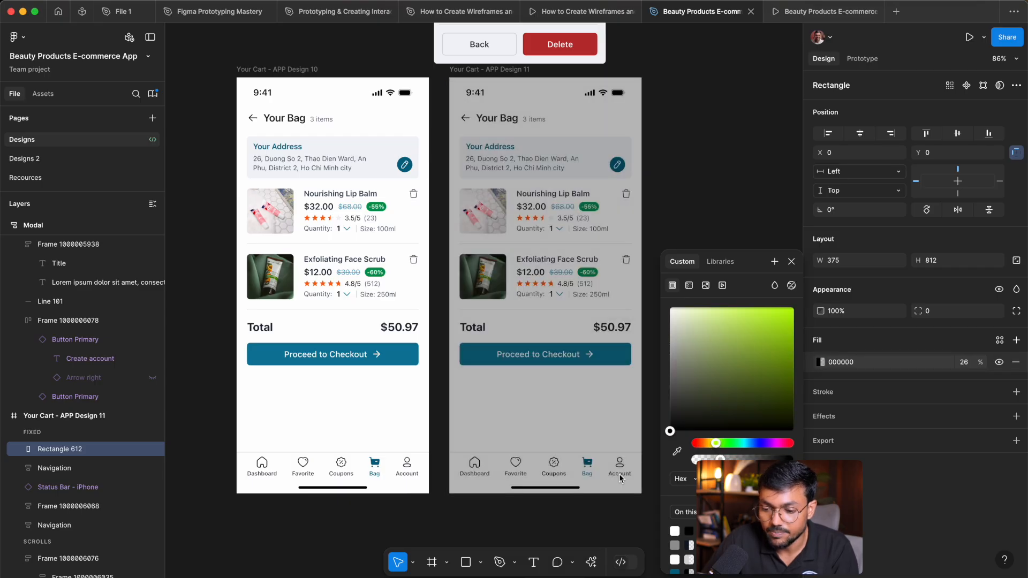
{"action": "left_click_drag", "start_coordinate": [720, 459], "coordinate": [748, 459]}
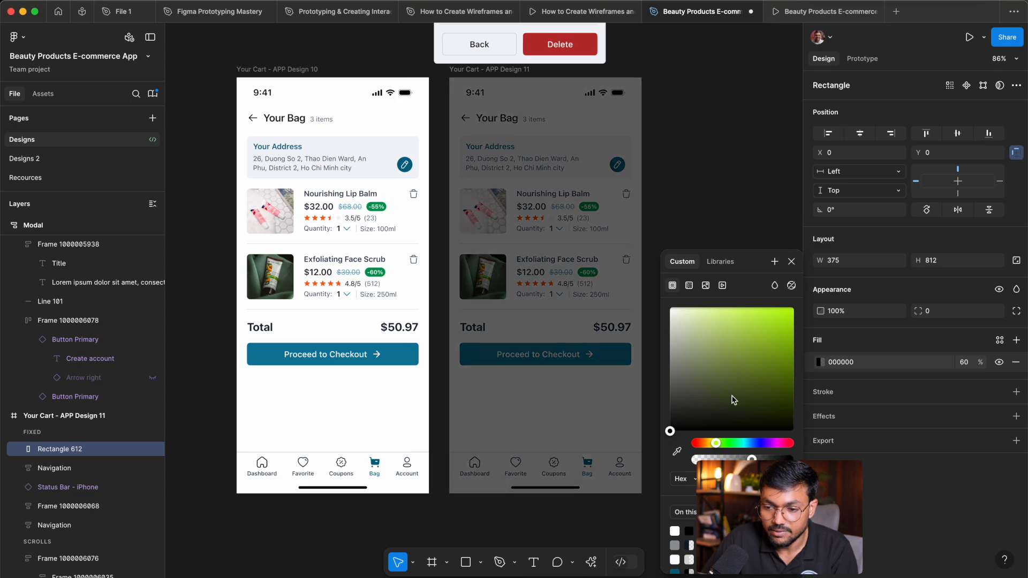
- Move the Modal onto the lower part of the Your Cart - APP Design 11 frame
{"action": "left_click", "coordinate": [709, 207]}
{"action": "scroll", "coordinate": [622, 332], "scroll_direction": "down", "scroll_amount": 5}
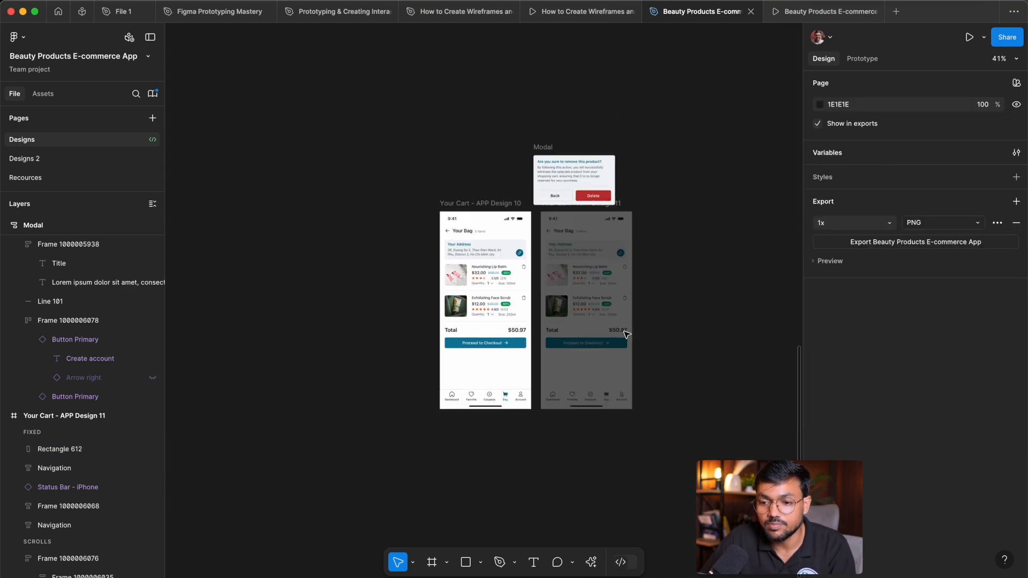
{"action": "left_click", "coordinate": [544, 151]}
{"action": "scroll", "coordinate": [642, 248], "scroll_direction": "up", "scroll_amount": 3}
{"action": "left_click_drag", "start_coordinate": [535, 144], "coordinate": [547, 409]}
- Set the Modal's scroll position to Fixed and bring it in front of the dark overlay rectangle
{"action": "left_click", "coordinate": [859, 59]}
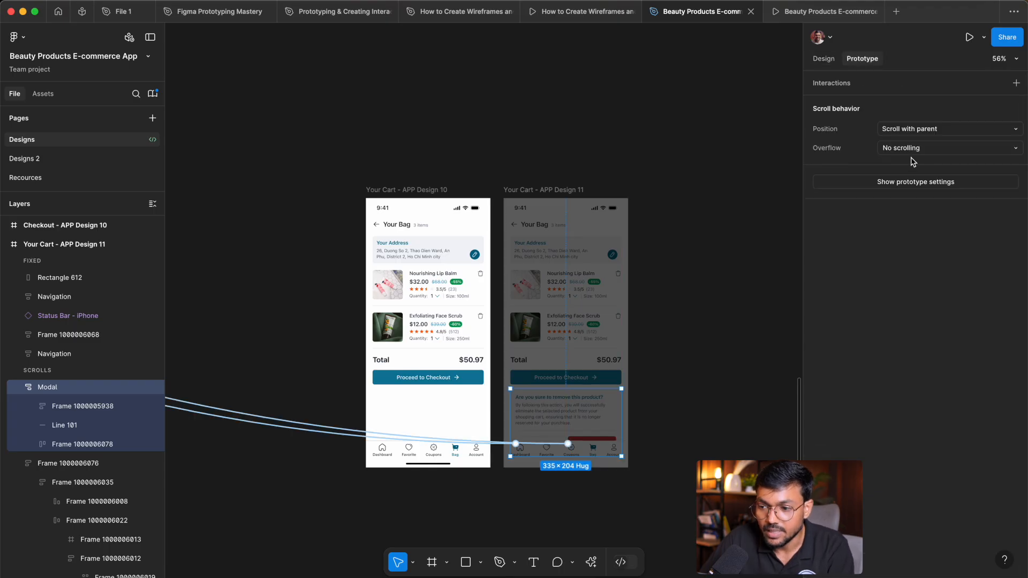
{"action": "left_click", "coordinate": [912, 149]}
{"action": "left_click", "coordinate": [912, 129]}
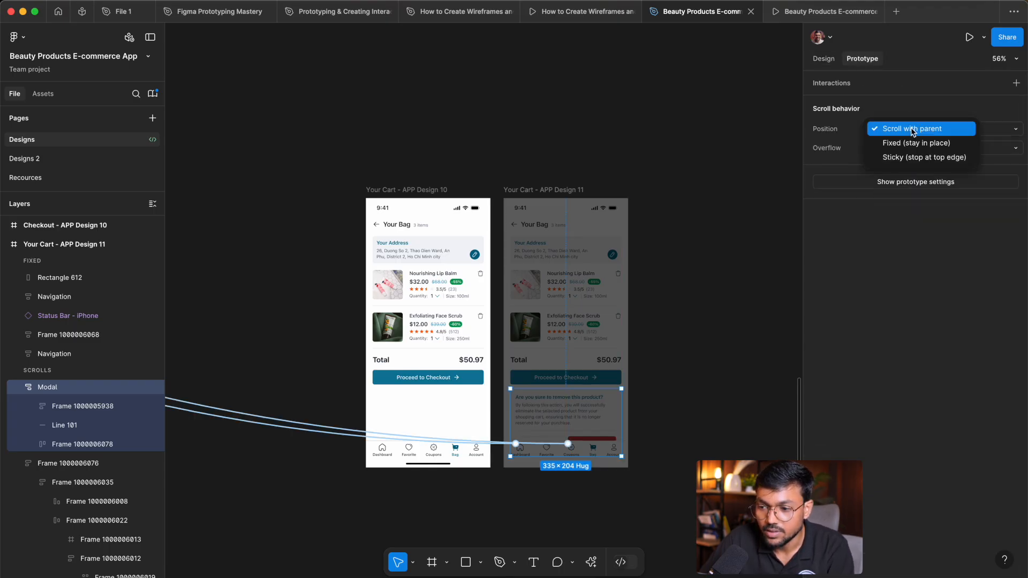
{"action": "left_click", "coordinate": [912, 143]}
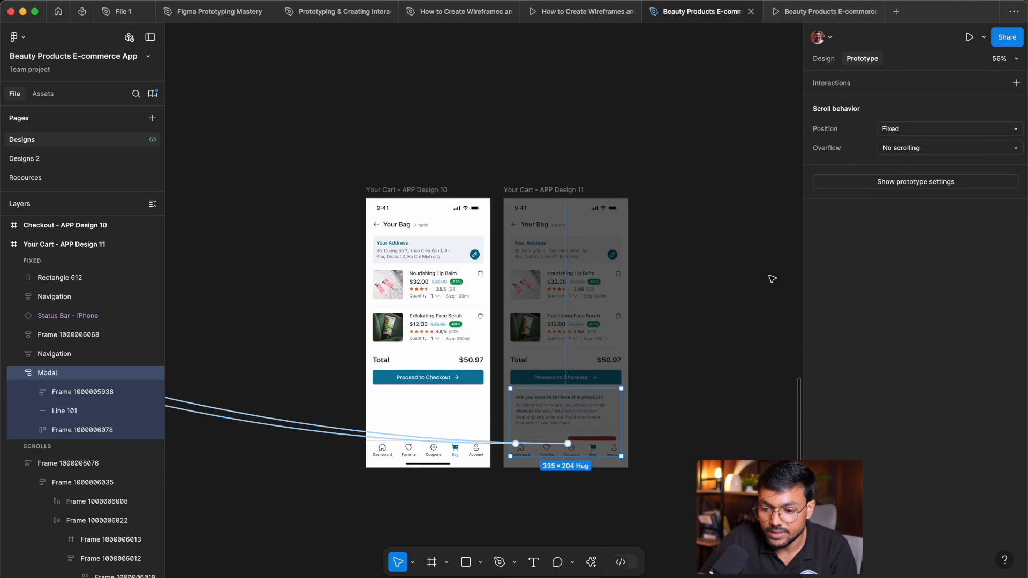
{"action": "key", "text": "]"}
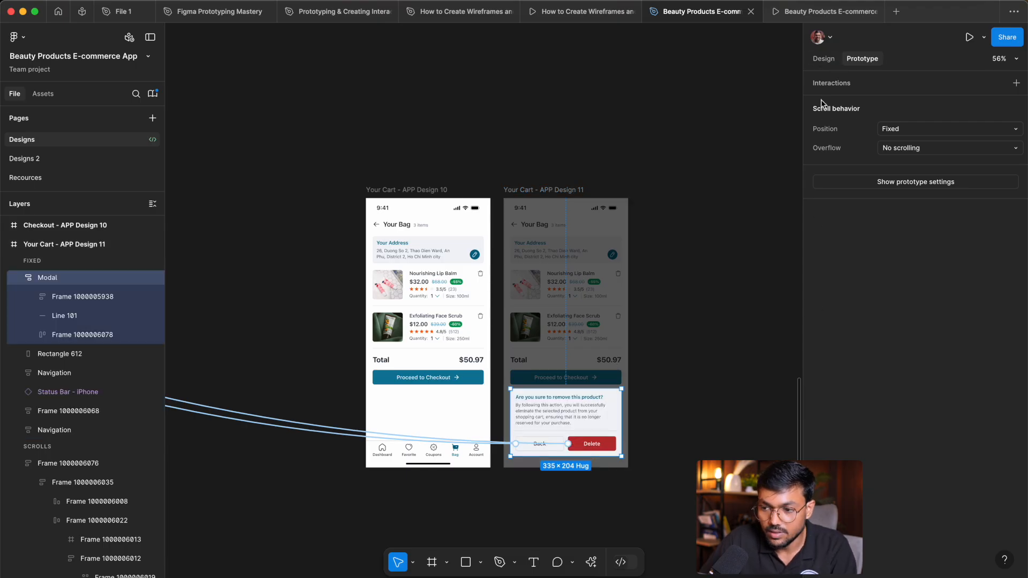
- Delete the existing prototype connections coming from the Modal's Back and Delete buttons
{"action": "left_click", "coordinate": [236, 504]}
{"action": "left_click_drag", "start_coordinate": [293, 491], "coordinate": [301, 321]}
{"action": "key", "text": "Delete"}
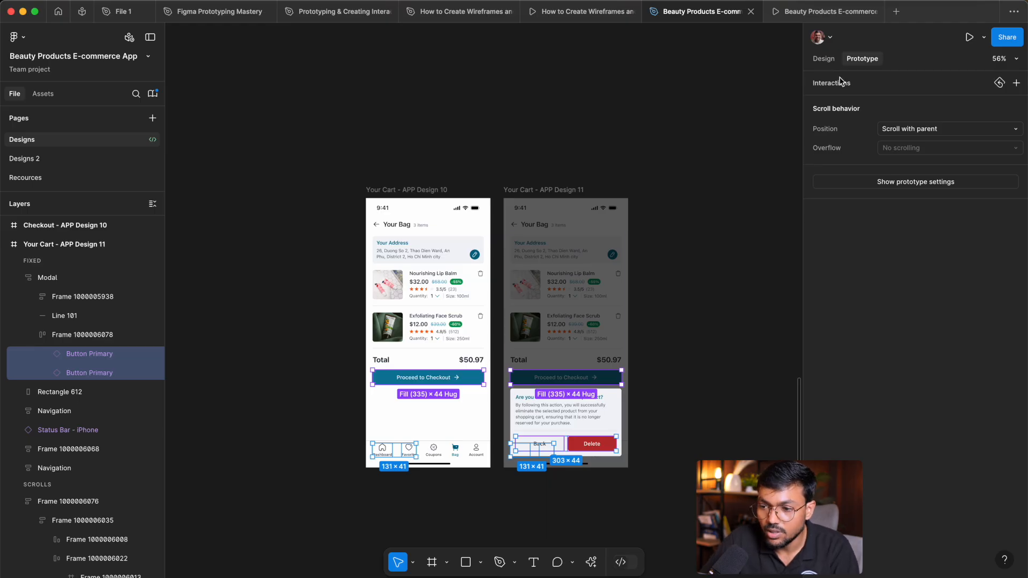
- Centre the Modal vertically and horizontally within the Your Cart - APP Design 11 frame
{"action": "left_click", "coordinate": [823, 59]}
{"action": "left_click", "coordinate": [660, 486]}
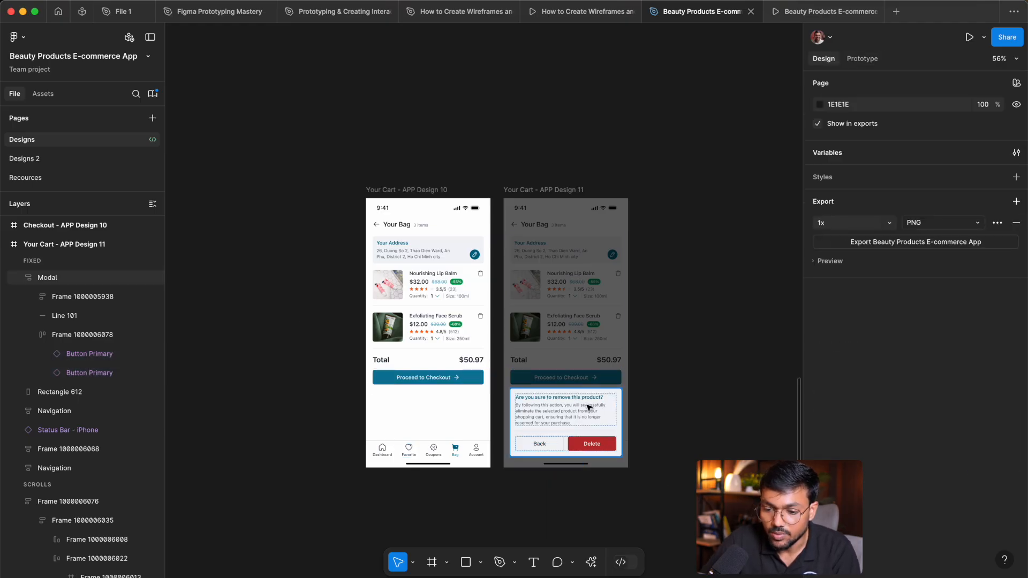
{"action": "left_click", "coordinate": [589, 408]}
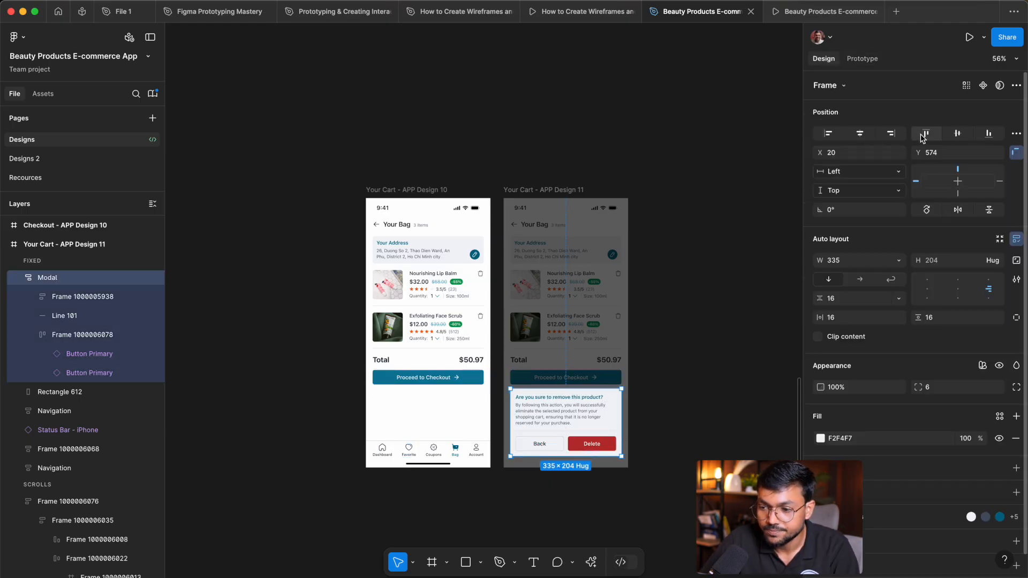
{"action": "left_click", "coordinate": [957, 134]}
{"action": "left_click", "coordinate": [859, 134]}
{"action": "left_click", "coordinate": [706, 180]}
{"action": "scroll", "coordinate": [570, 382], "scroll_direction": "up", "scroll_amount": 5}
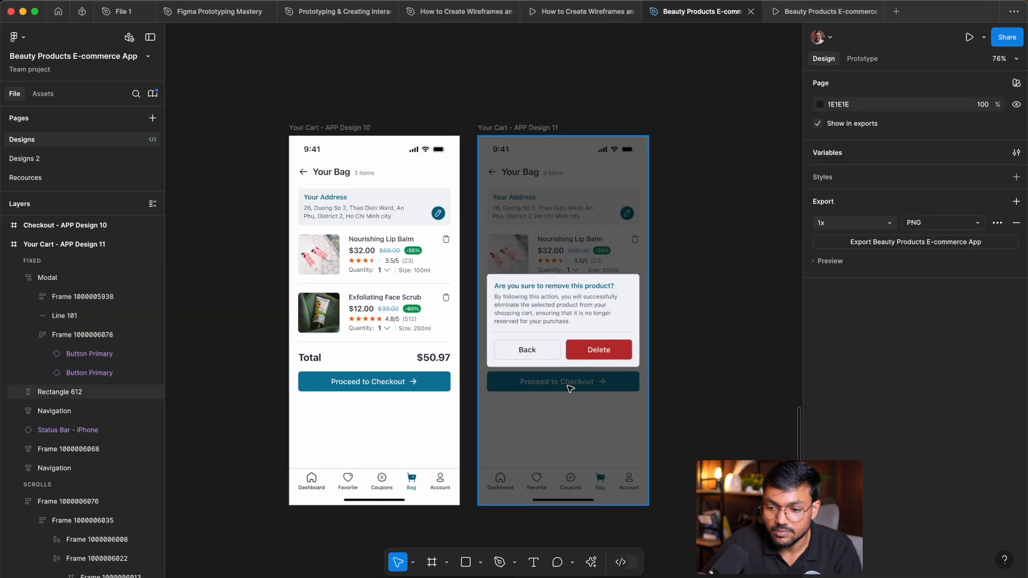
{"action": "scroll", "coordinate": [685, 357], "scroll_direction": "down", "scroll_amount": 2}
{"action": "scroll", "coordinate": [681, 359], "scroll_direction": "up", "scroll_amount": 2}
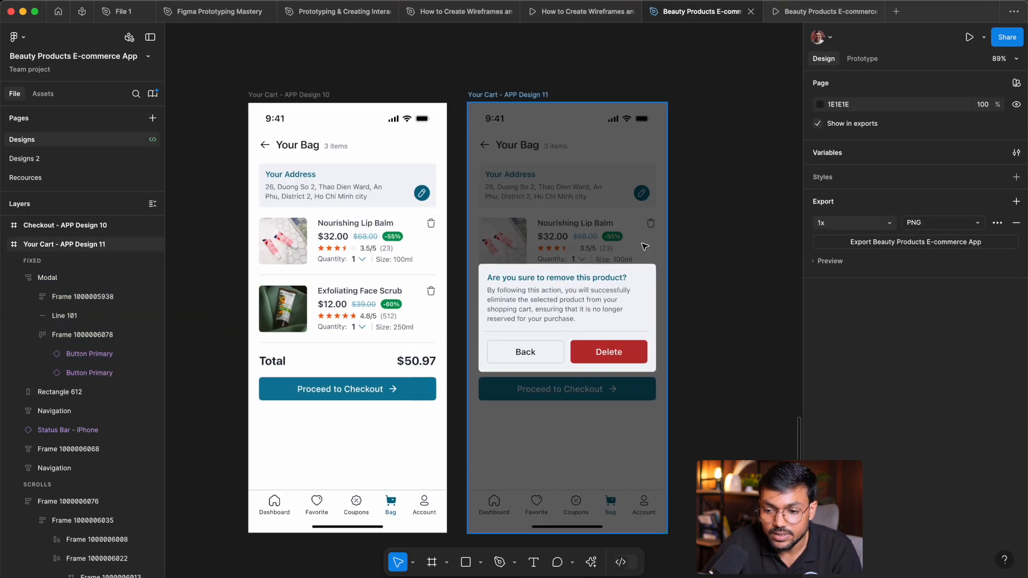
{"action": "scroll", "coordinate": [345, 380], "scroll_direction": "up", "scroll_amount": 2}
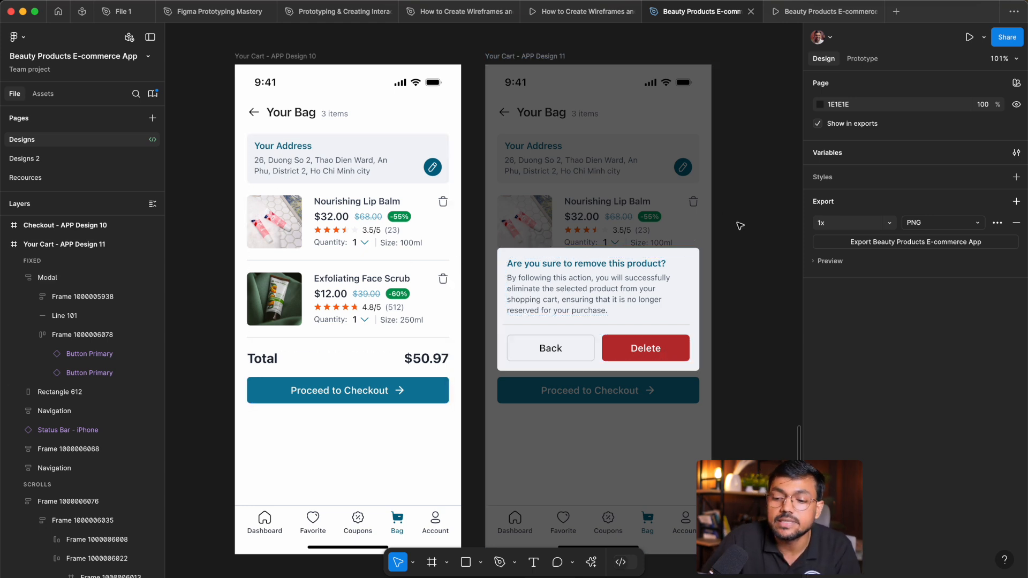
{"action": "scroll", "coordinate": [628, 280], "scroll_direction": "down", "scroll_amount": 3}
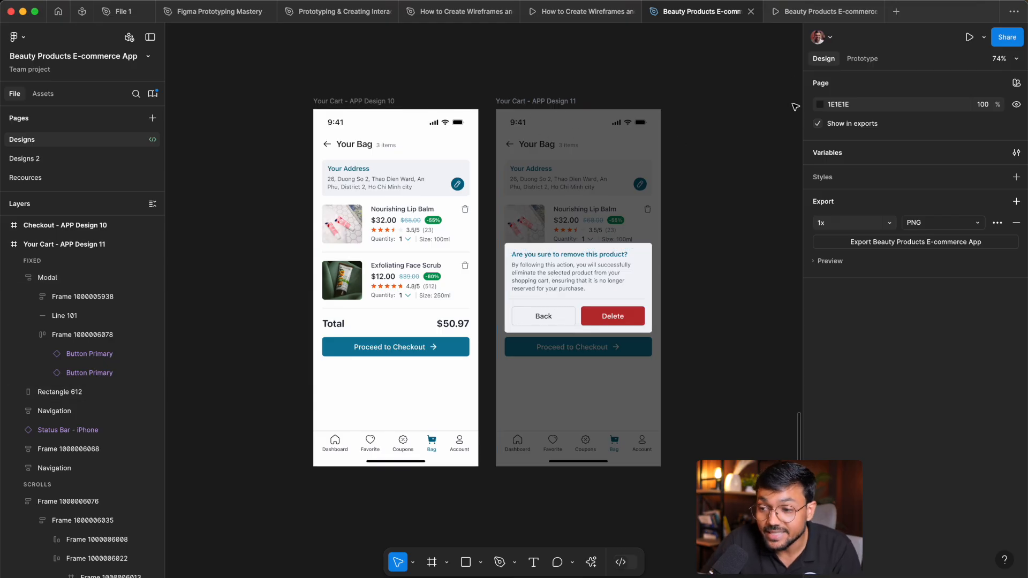
- Select the trash icons of both the Nourishing Lip Balm and Exfoliating Face Scrub items in Your Cart - APP Design 10 for prototyping
{"action": "left_click", "coordinate": [856, 63]}
{"action": "scroll", "coordinate": [432, 199], "scroll_direction": "up", "scroll_amount": 5}
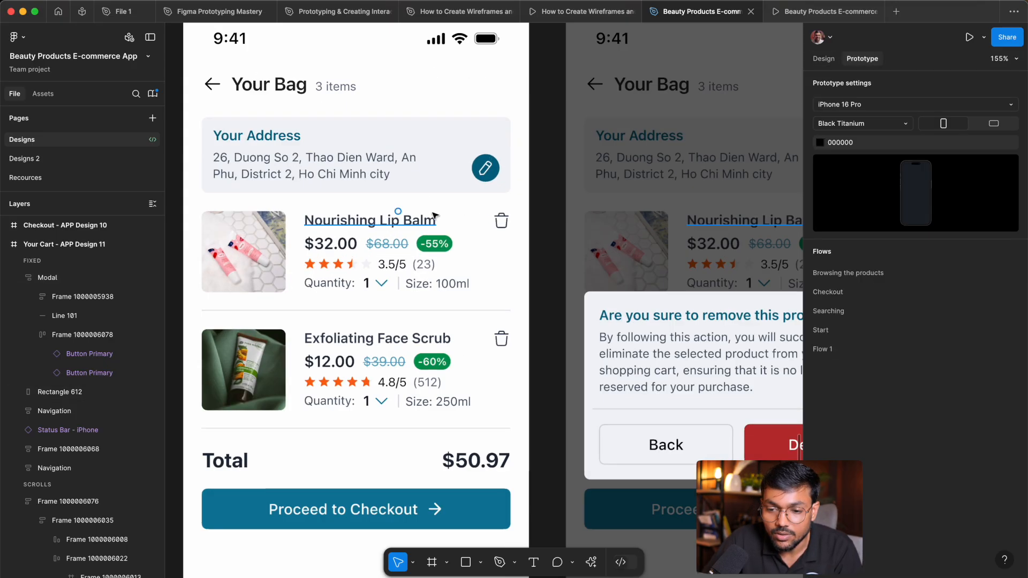
{"action": "left_click", "coordinate": [436, 220], "text": "super"}
{"action": "left_click", "coordinate": [515, 222]}
{"action": "double_click", "coordinate": [504, 223]}
{"action": "double_click", "coordinate": [504, 222]}
{"action": "double_click", "coordinate": [504, 223]}
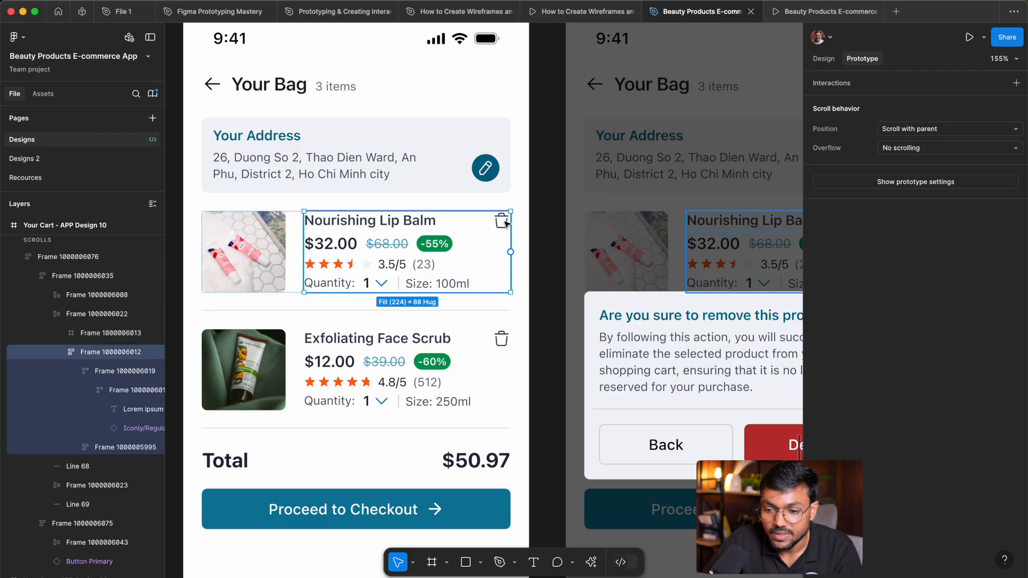
{"action": "double_click", "coordinate": [506, 224]}
{"action": "left_click", "coordinate": [503, 220]}
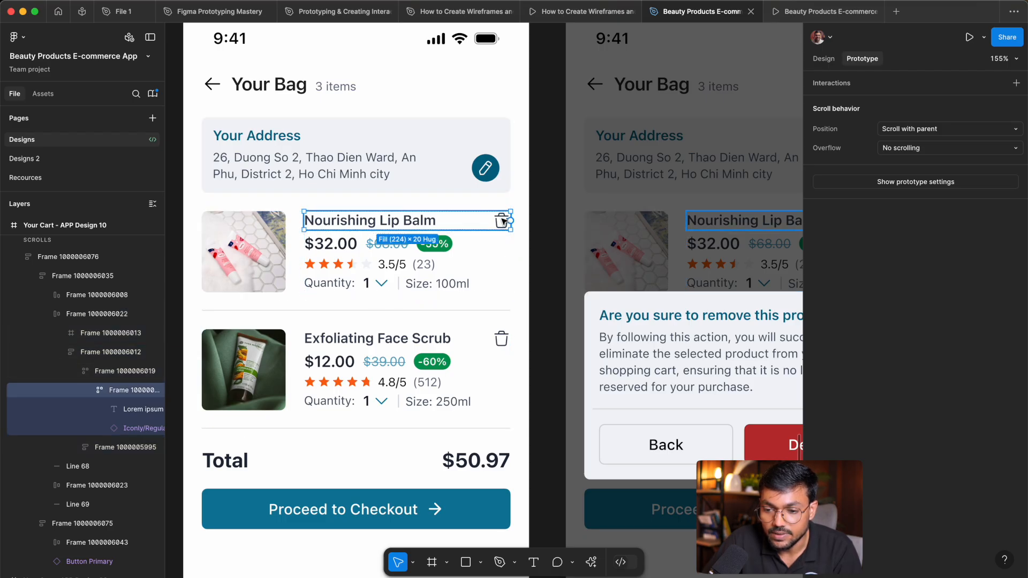
{"action": "left_click", "coordinate": [503, 220]}
{"action": "double_click", "coordinate": [504, 340], "text": "shift"}
{"action": "left_click", "coordinate": [504, 341], "text": "shift"}
{"action": "double_click", "coordinate": [503, 341], "text": "shift"}
{"action": "double_click", "coordinate": [503, 342], "text": "shift"}
{"action": "left_click", "coordinate": [504, 341], "text": "shift"}
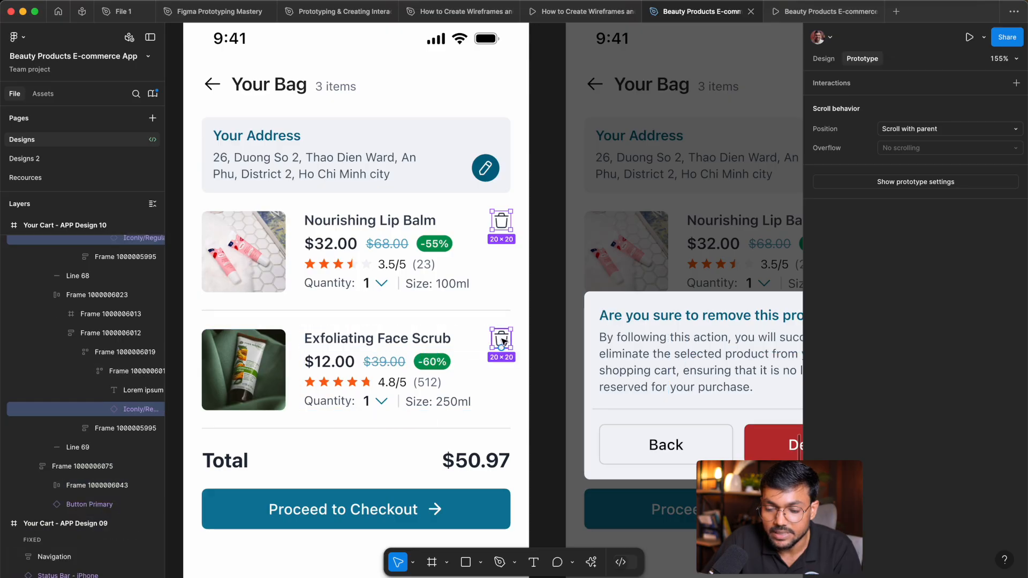
- Connect both trash icons to the Your Cart - APP Design 11 frame with an On tap, Navigate to interaction using Smart animate at 300ms
{"action": "scroll", "coordinate": [503, 340], "scroll_direction": "down", "scroll_amount": 5}
{"action": "scroll", "coordinate": [396, 319], "scroll_direction": "up", "scroll_amount": 3}
{"action": "left_click_drag", "start_coordinate": [396, 320], "coordinate": [479, 285]}
{"action": "left_click_drag", "start_coordinate": [510, 359], "coordinate": [509, 359]}
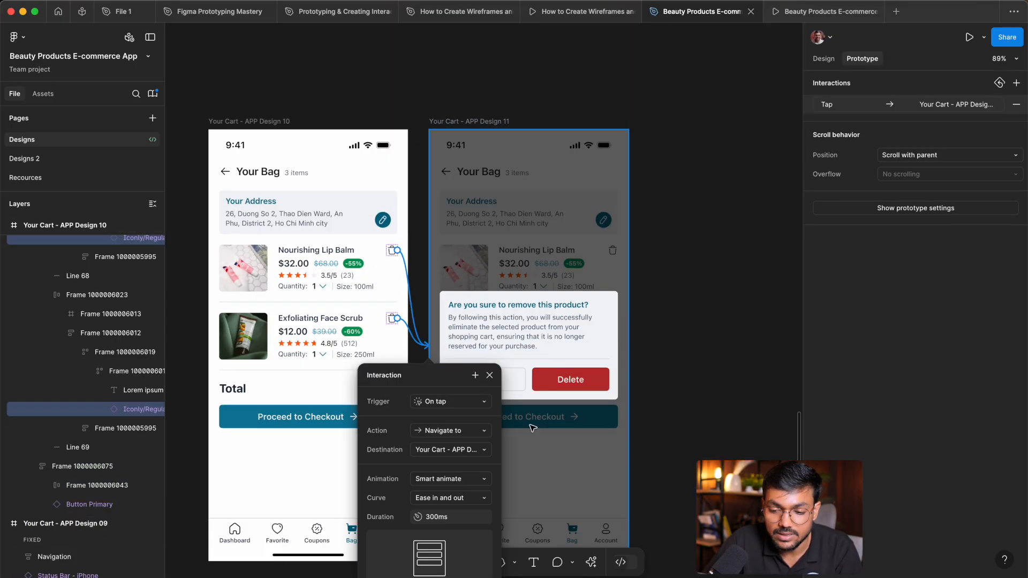
{"action": "scroll", "coordinate": [417, 307], "scroll_direction": "up", "scroll_amount": 3}
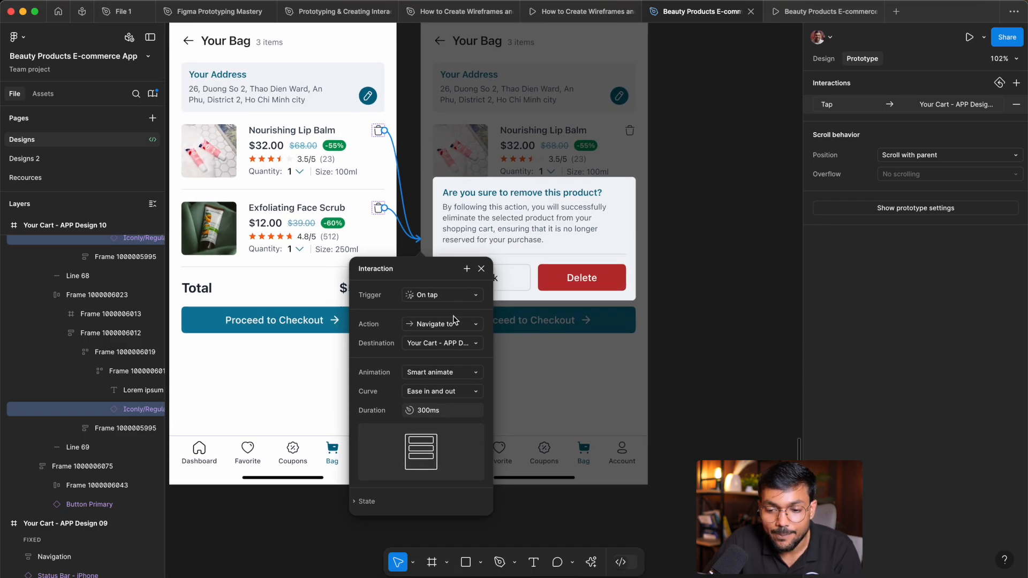
{"action": "left_click", "coordinate": [481, 269]}
- Preview the Your Cart - APP Design 10 frame and test opening the modal from the Nourishing Lip Balm trash icon and going back
{"action": "scroll", "coordinate": [642, 332], "scroll_direction": "down", "scroll_amount": 5}
{"action": "left_click", "coordinate": [707, 300]}
{"action": "left_click", "coordinate": [433, 179]}
{"action": "key", "text": "shift+space"}
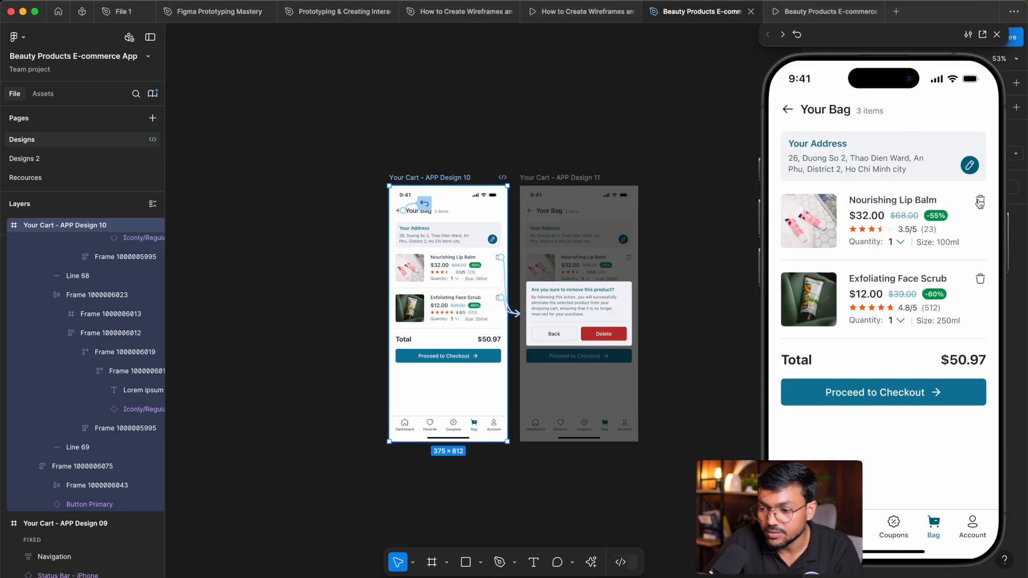
{"action": "left_click", "coordinate": [980, 200]}
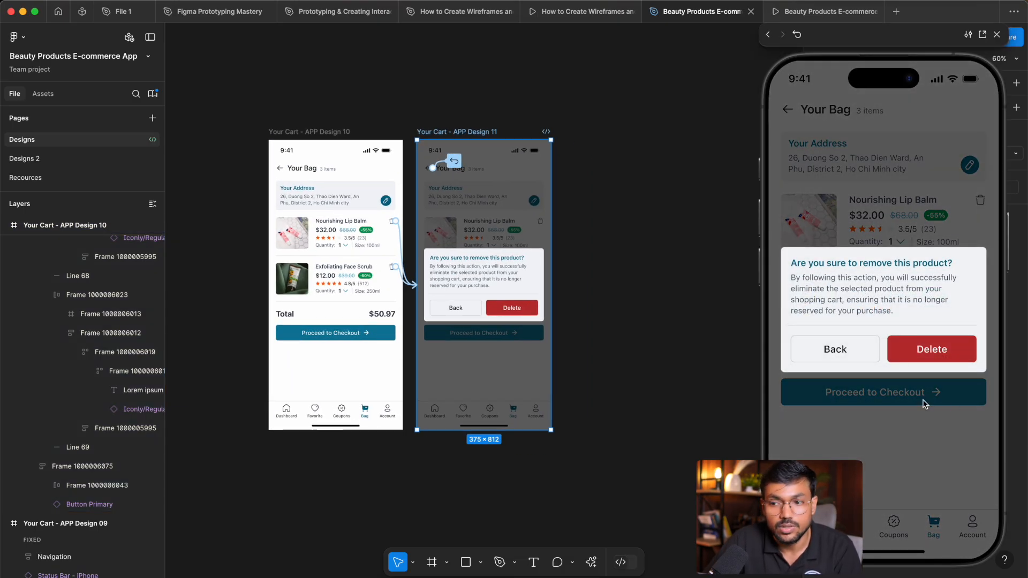
{"action": "left_click", "coordinate": [836, 355]}
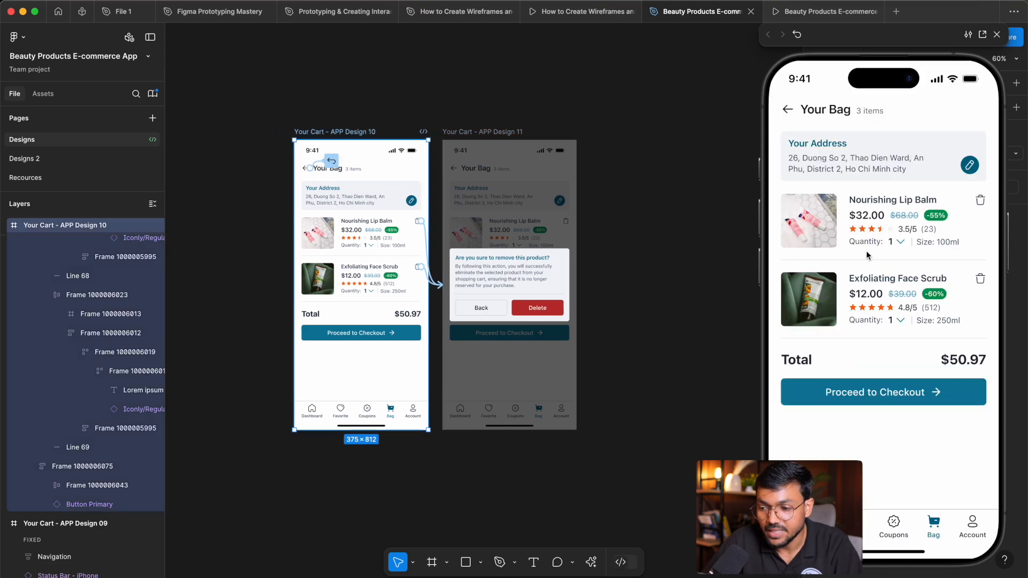
{"action": "left_click", "coordinate": [979, 200]}
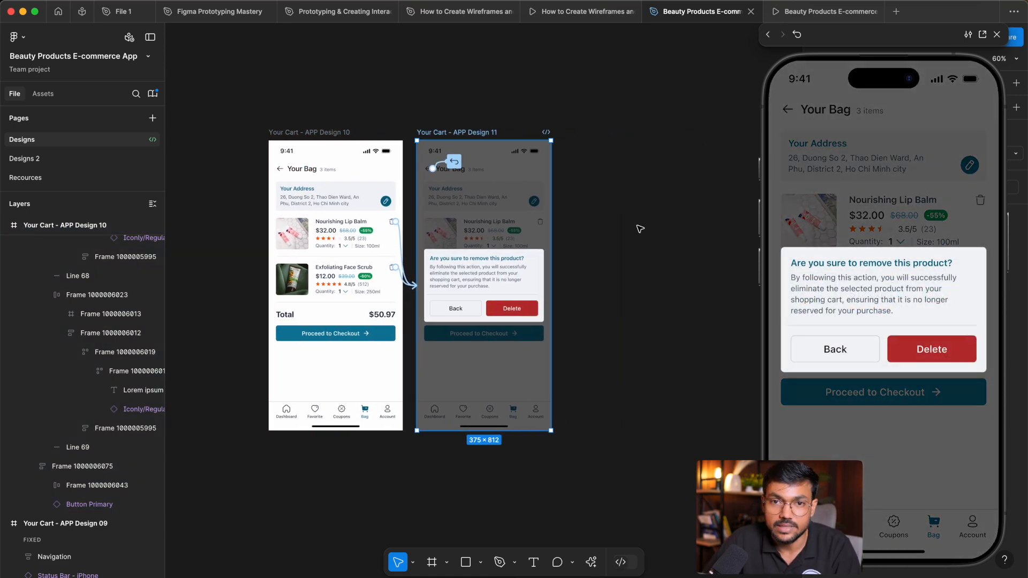
{"action": "left_click", "coordinate": [801, 347]}
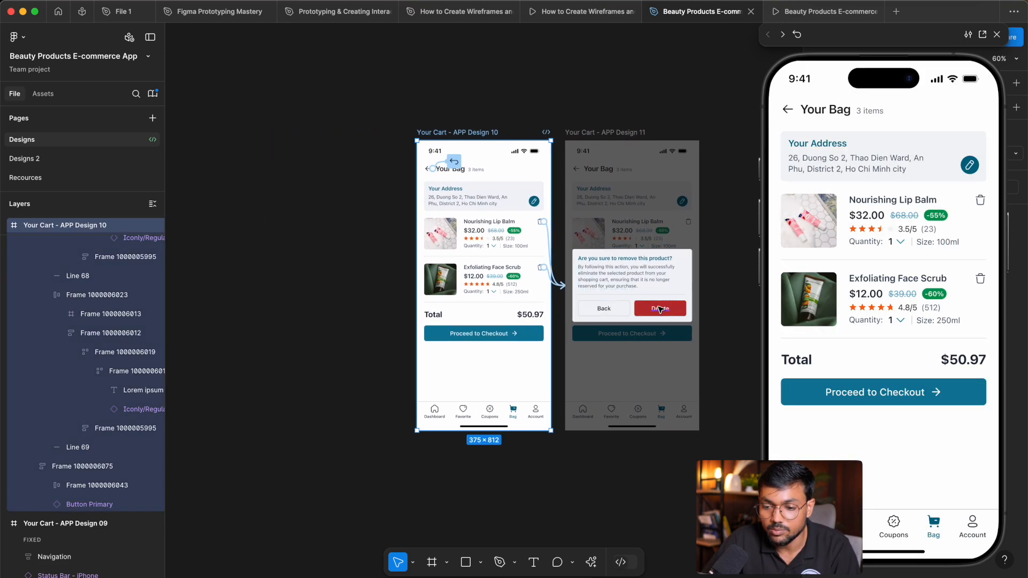
- Close the preview and give the Modal's Back button an On tap interaction with the Back action
{"action": "scroll", "coordinate": [657, 306], "scroll_direction": "up", "scroll_amount": 5}
{"action": "left_click", "coordinate": [658, 307]}
{"action": "scroll", "coordinate": [541, 326], "scroll_direction": "right", "scroll_amount": 2}
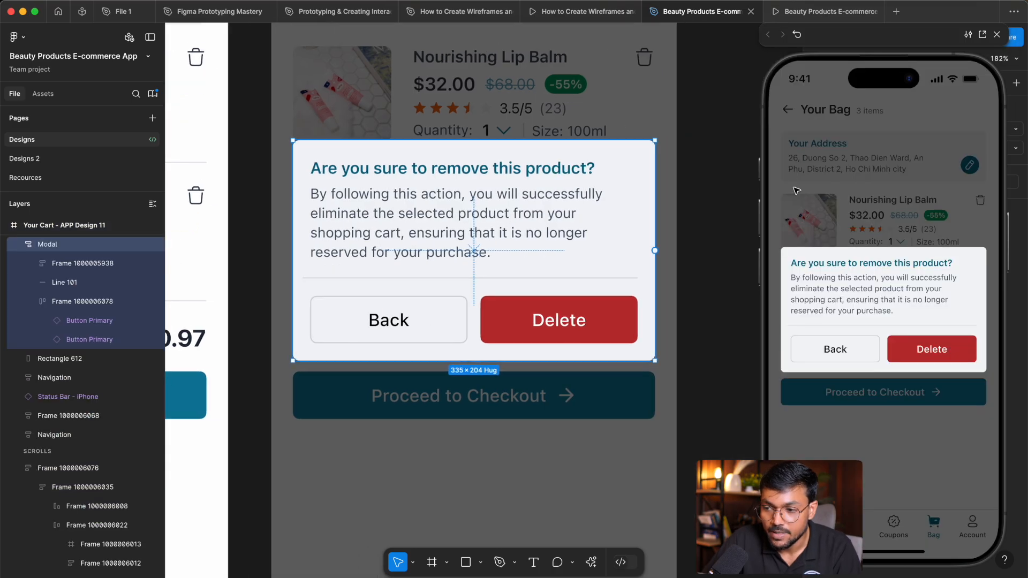
{"action": "left_click", "coordinate": [997, 34]}
{"action": "double_click", "coordinate": [430, 317]}
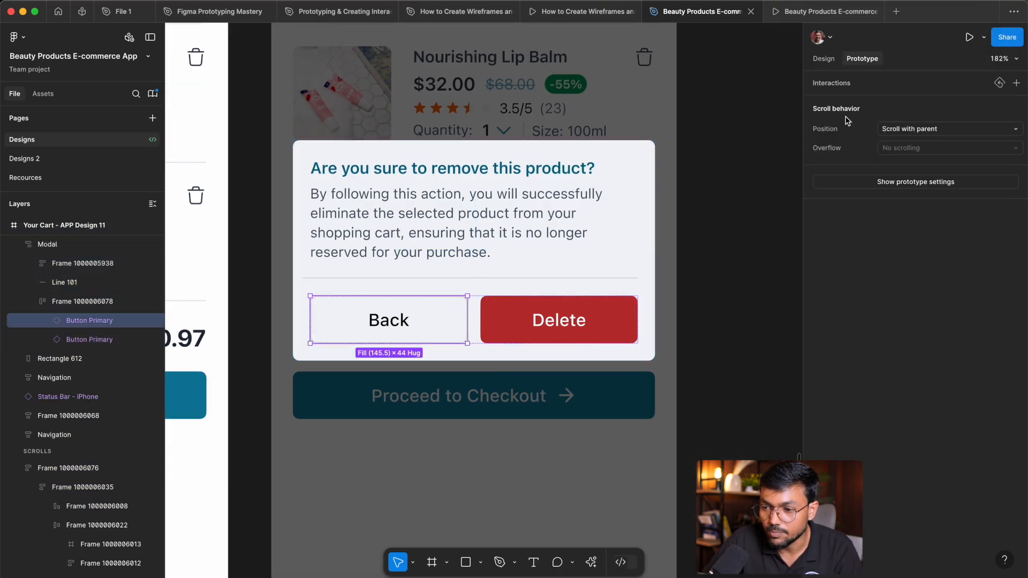
{"action": "key", "text": "shift+1"}
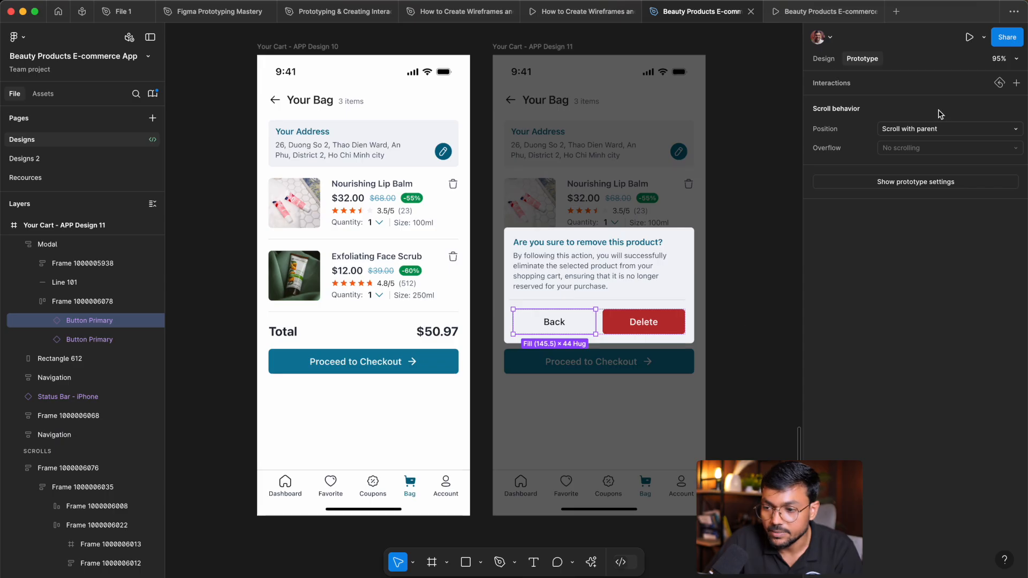
{"action": "left_click", "coordinate": [1017, 83]}
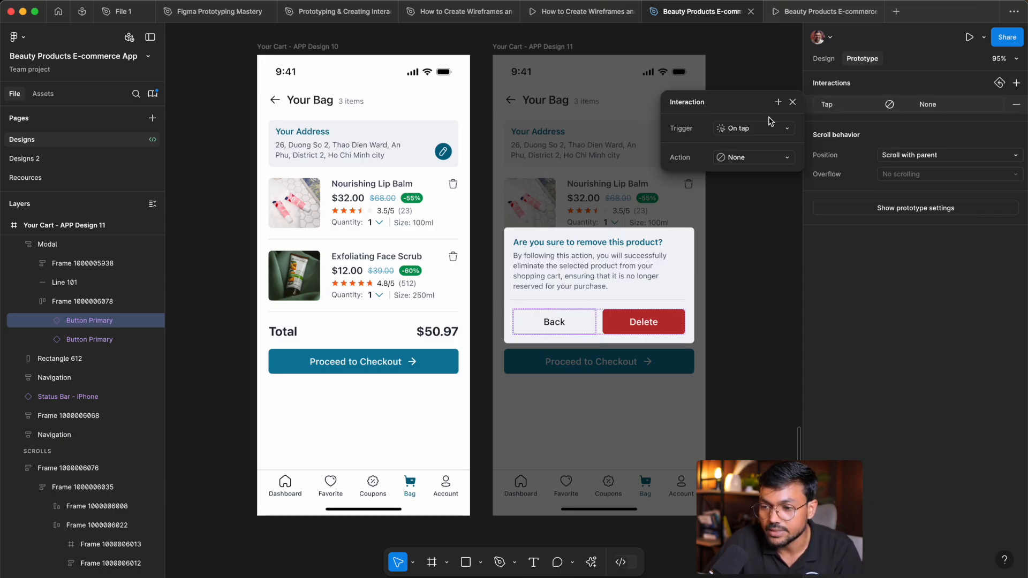
{"action": "left_click", "coordinate": [735, 162]}
{"action": "left_click", "coordinate": [739, 211]}
{"action": "left_click", "coordinate": [744, 317]}
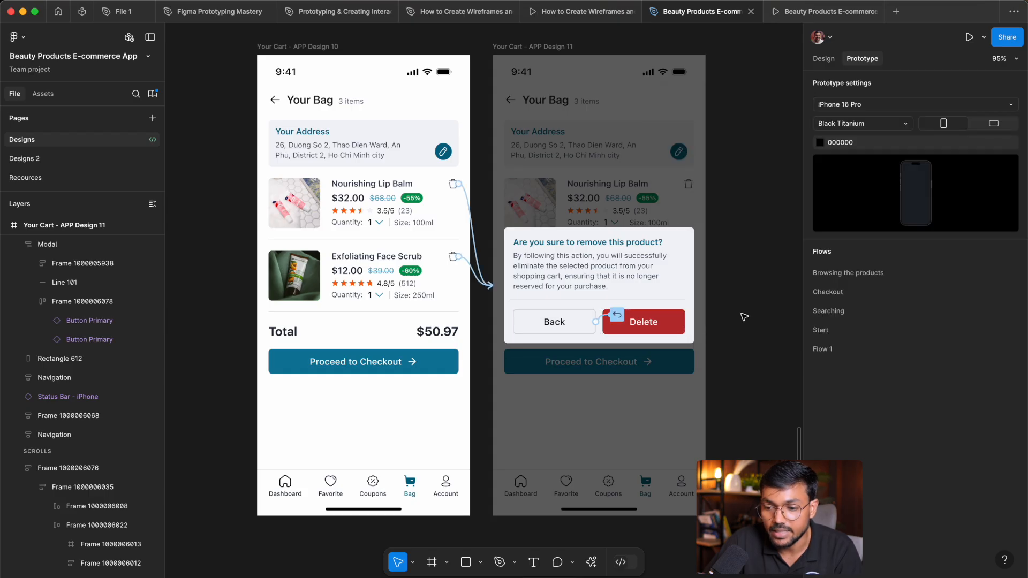
- Preview the Your Cart - APP Design 10 frame again, testing the Nourishing Lip Balm trash icon and the modal's Back button, and close the preview
{"action": "left_click", "coordinate": [286, 47]}
{"action": "key", "text": "shift+space"}
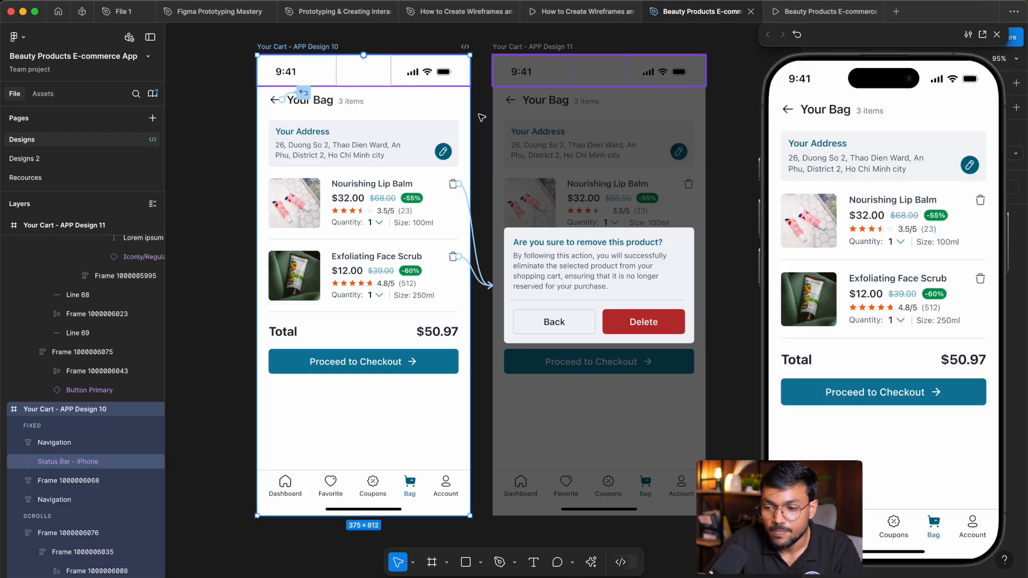
{"action": "left_click", "coordinate": [980, 201]}
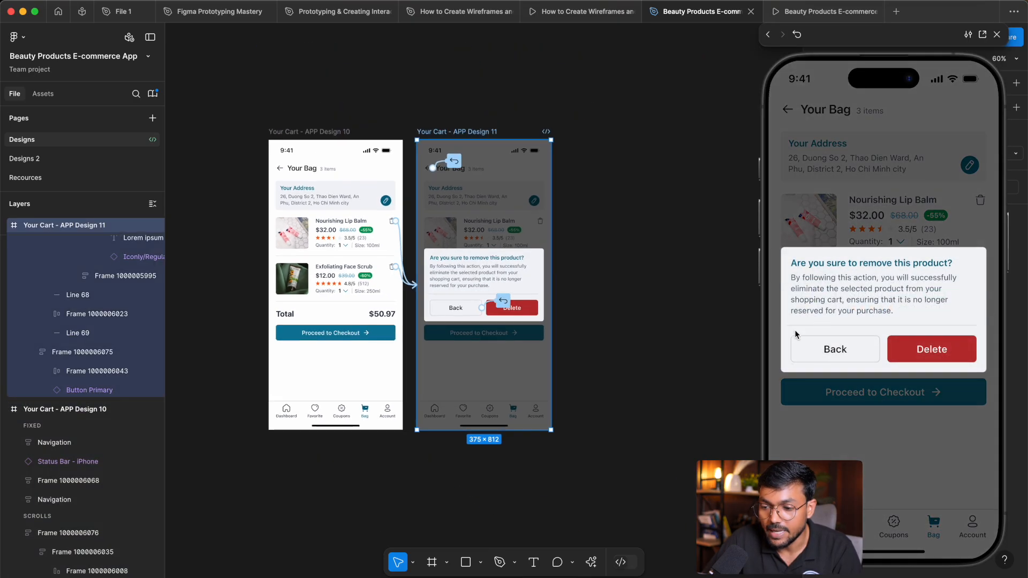
{"action": "left_click", "coordinate": [829, 347]}
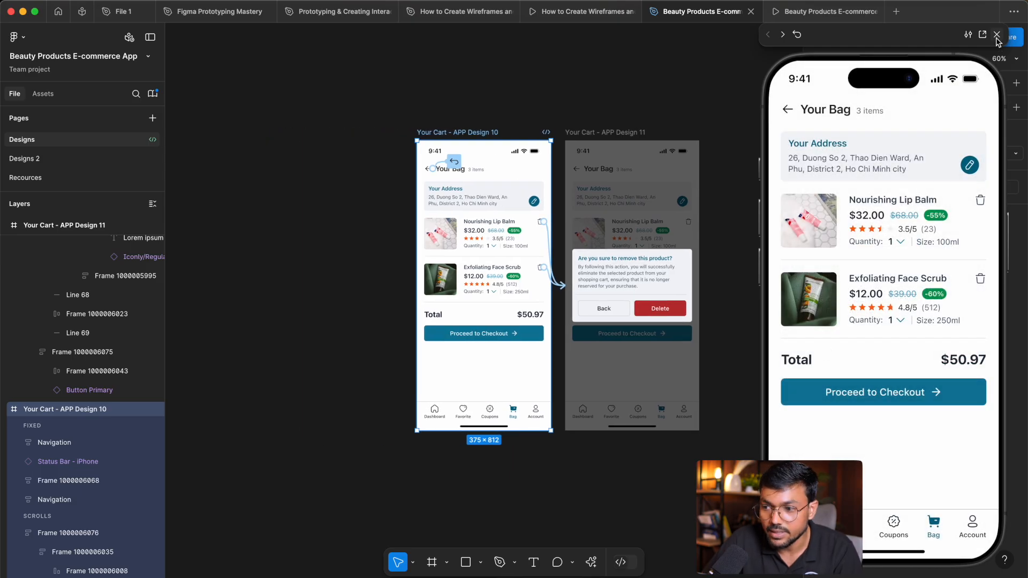
{"action": "left_click", "coordinate": [1010, 12]}
{"action": "left_click", "coordinate": [846, 44]}
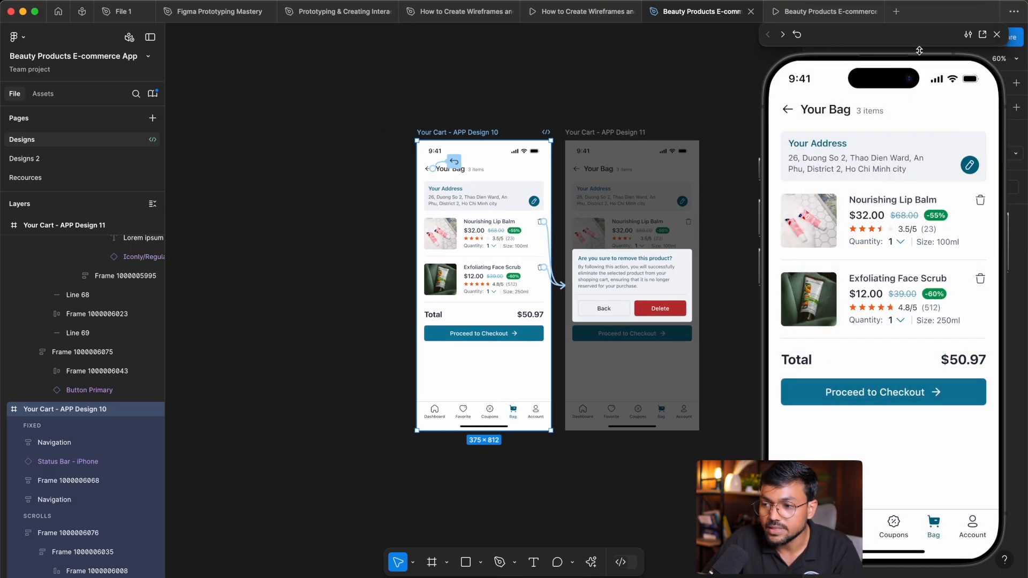
{"action": "left_click", "coordinate": [1001, 34]}
{"action": "scroll", "coordinate": [796, 302], "scroll_direction": "up", "scroll_amount": 3}
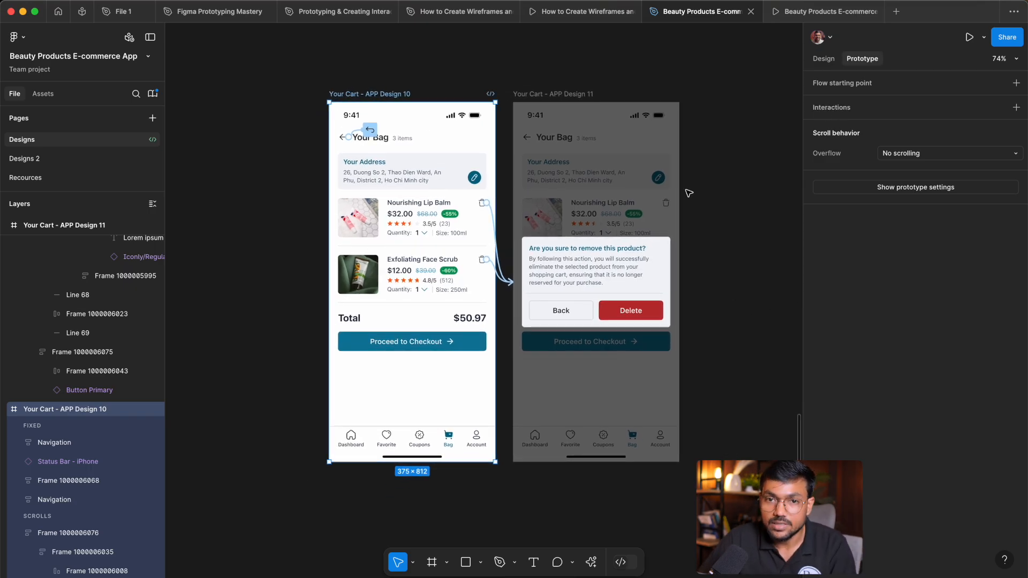
{"action": "scroll", "coordinate": [669, 190], "scroll_direction": "up", "scroll_amount": 4}
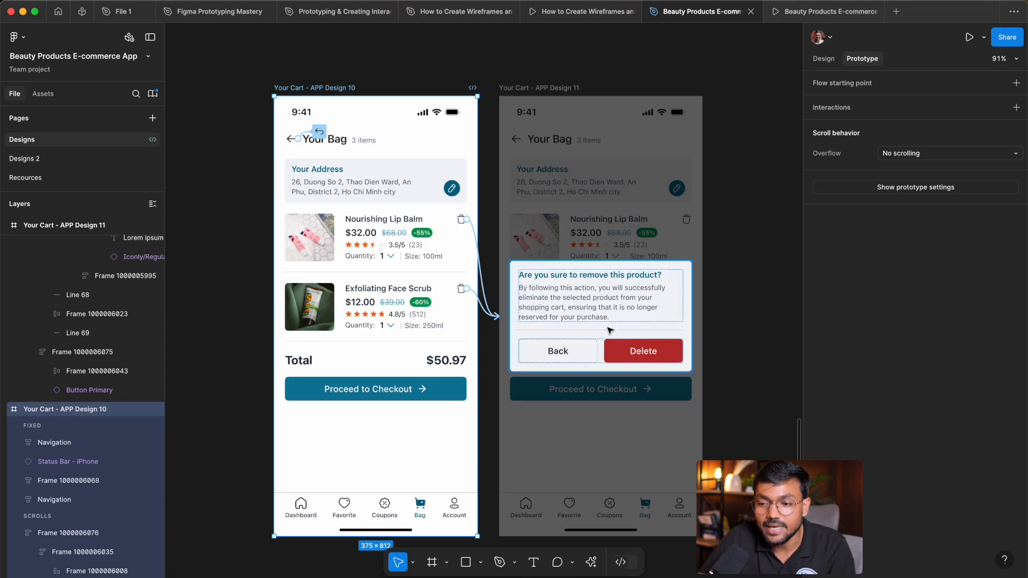
{"action": "left_click", "coordinate": [823, 60]}
{"action": "scroll", "coordinate": [443, 332], "scroll_direction": "down", "scroll_amount": 3}
{"action": "scroll", "coordinate": [443, 332], "scroll_direction": "up", "scroll_amount": 3}
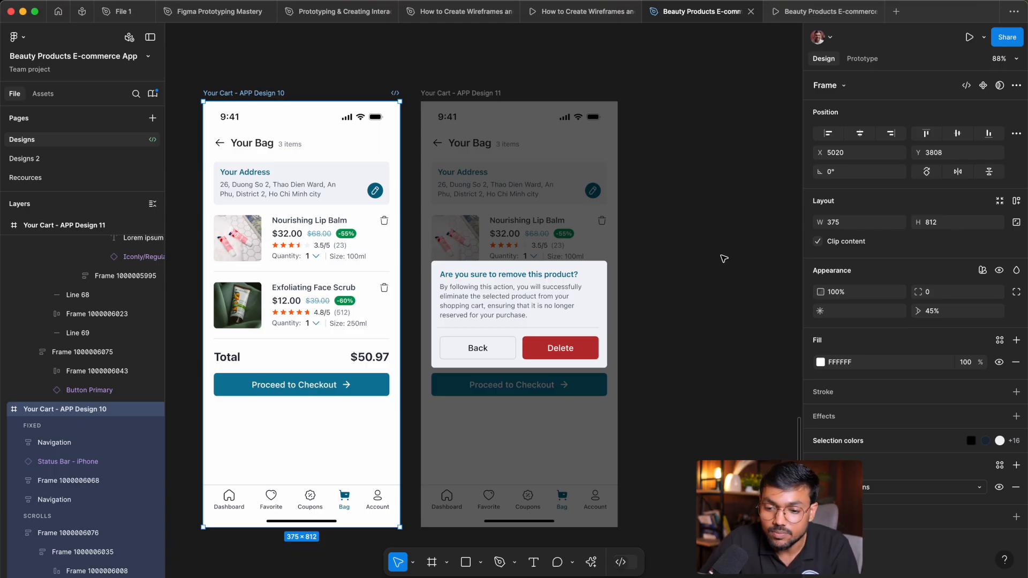
- Duplicate the Your Cart - APP Design 10 frame into empty canvas space beyond the Your Cart - APP Design 11 frame
{"action": "scroll", "coordinate": [701, 265], "scroll_direction": "down", "scroll_amount": 3}
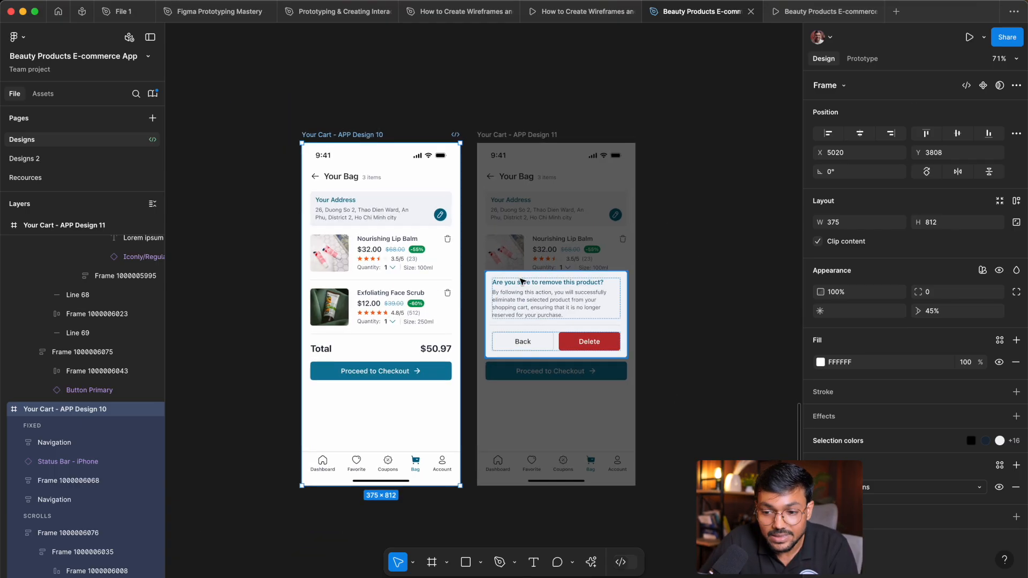
{"action": "scroll", "coordinate": [549, 247], "scroll_direction": "up", "scroll_amount": 1}
{"action": "left_click", "coordinate": [578, 252]}
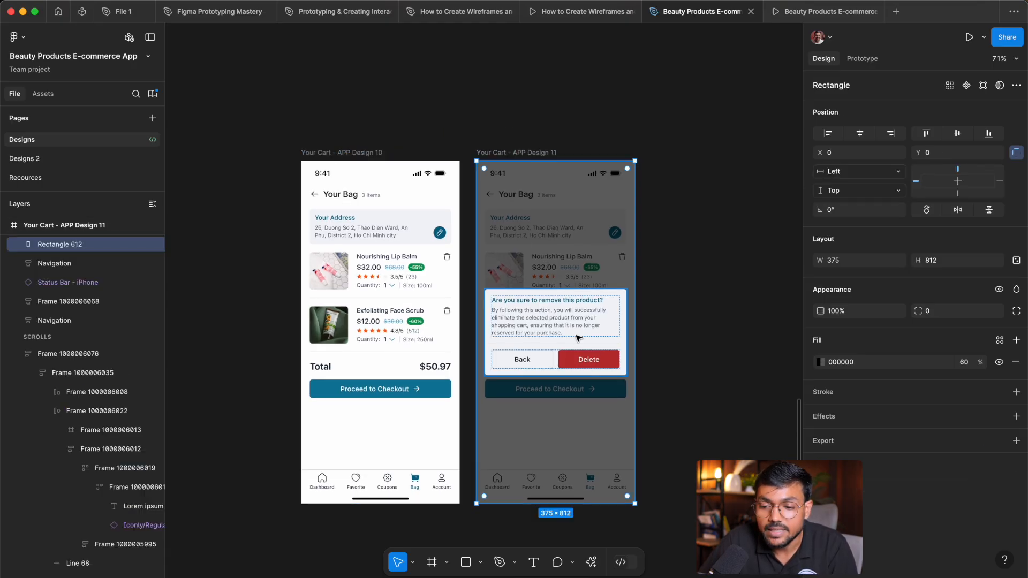
{"action": "left_click", "coordinate": [687, 236]}
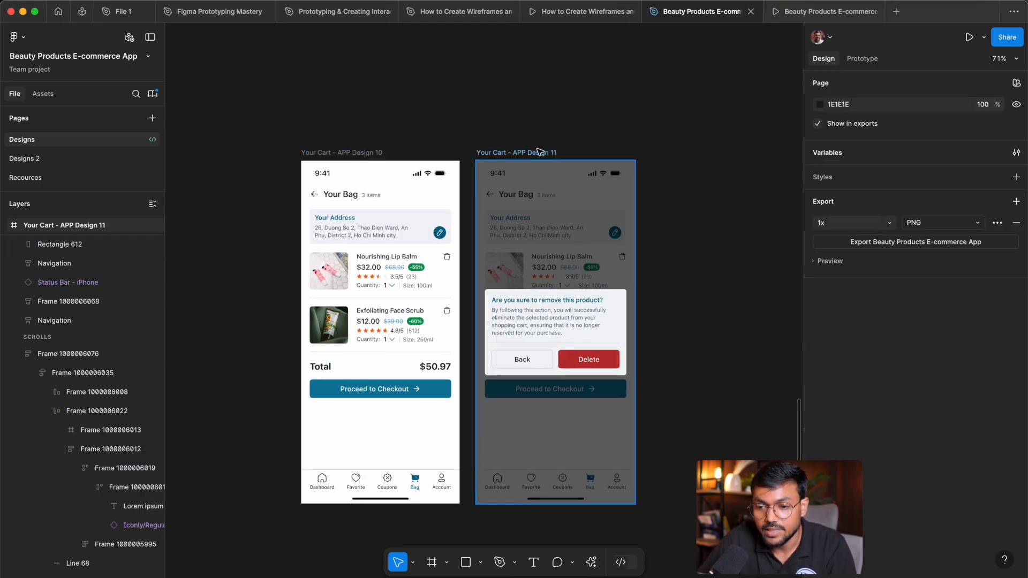
{"action": "left_click", "coordinate": [341, 152]}
{"action": "scroll", "coordinate": [341, 152], "scroll_direction": "down", "scroll_amount": 5}
{"action": "left_click_drag", "start_coordinate": [341, 152], "coordinate": [683, 152]}
- Copy the Modal out of the Your Cart - APP Design 11 frame and place it beside the duplicated cart frame, aligned with its upper edge
{"action": "left_click", "coordinate": [419, 212]}
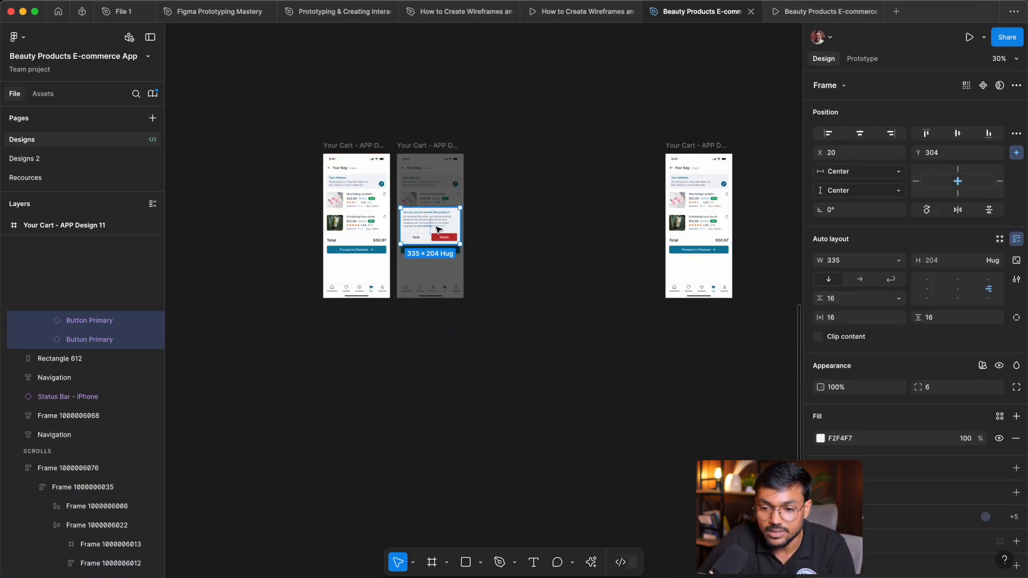
{"action": "left_click_drag", "start_coordinate": [436, 227], "coordinate": [779, 169]}
{"action": "left_click_drag", "start_coordinate": [779, 166], "coordinate": [651, 86]}
{"action": "scroll", "coordinate": [750, 176], "scroll_direction": "up", "scroll_amount": 8}
{"action": "scroll", "coordinate": [599, 115], "scroll_direction": "down", "scroll_amount": 2}
{"action": "left_click_drag", "start_coordinate": [598, 115], "coordinate": [589, 133]}
{"action": "scroll", "coordinate": [641, 150], "scroll_direction": "down", "scroll_amount": 3}
{"action": "left_click", "coordinate": [628, 356]}
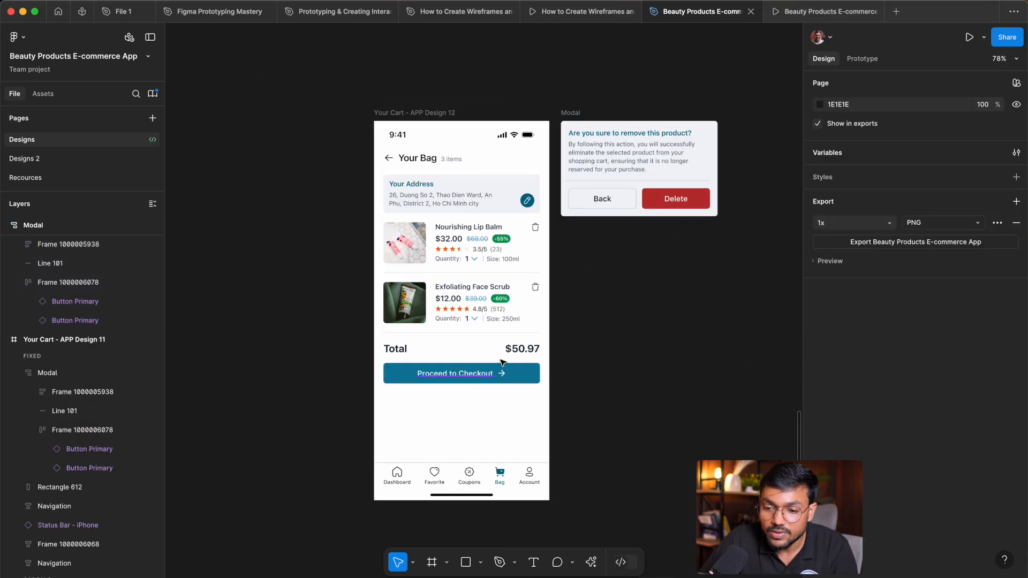
- Select both trash icons in the Your Cart - APP Design 12 frame and show their prototype interactions
{"action": "scroll", "coordinate": [544, 236], "scroll_direction": "up", "scroll_amount": 5}
{"action": "left_click", "coordinate": [434, 241], "text": "super"}
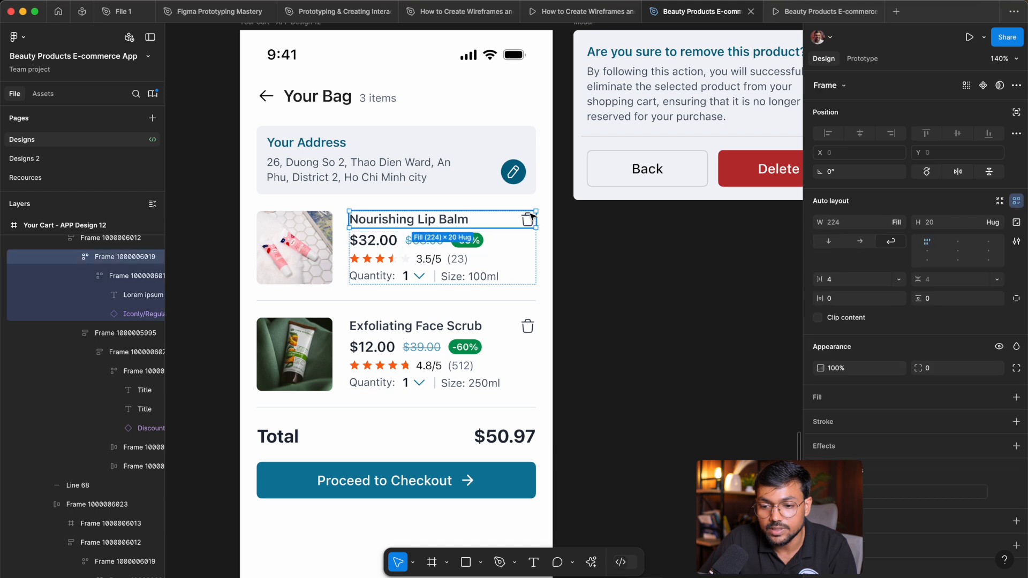
{"action": "left_click", "coordinate": [525, 220], "text": "super"}
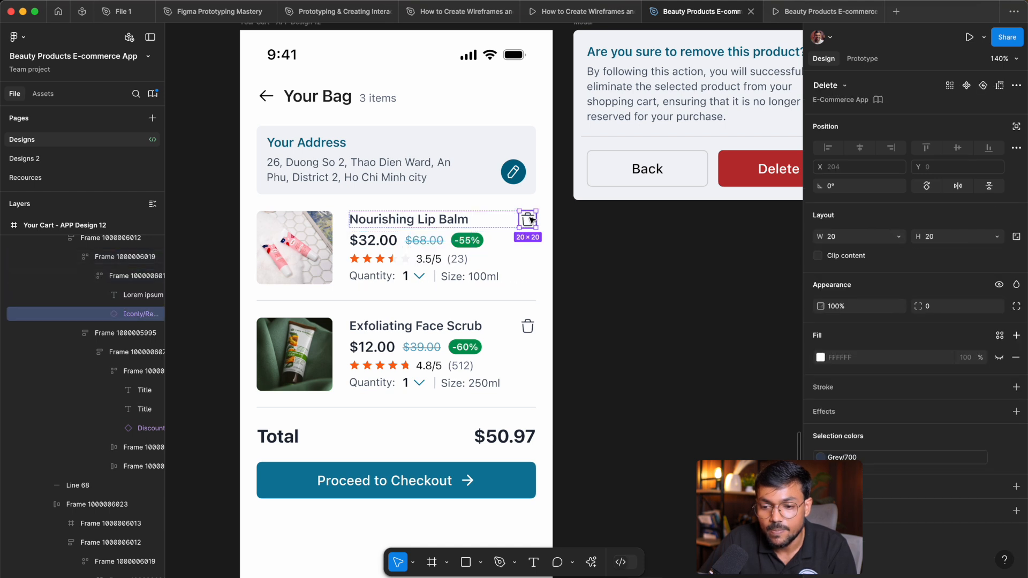
{"action": "left_click", "coordinate": [527, 326], "text": "shift+super"}
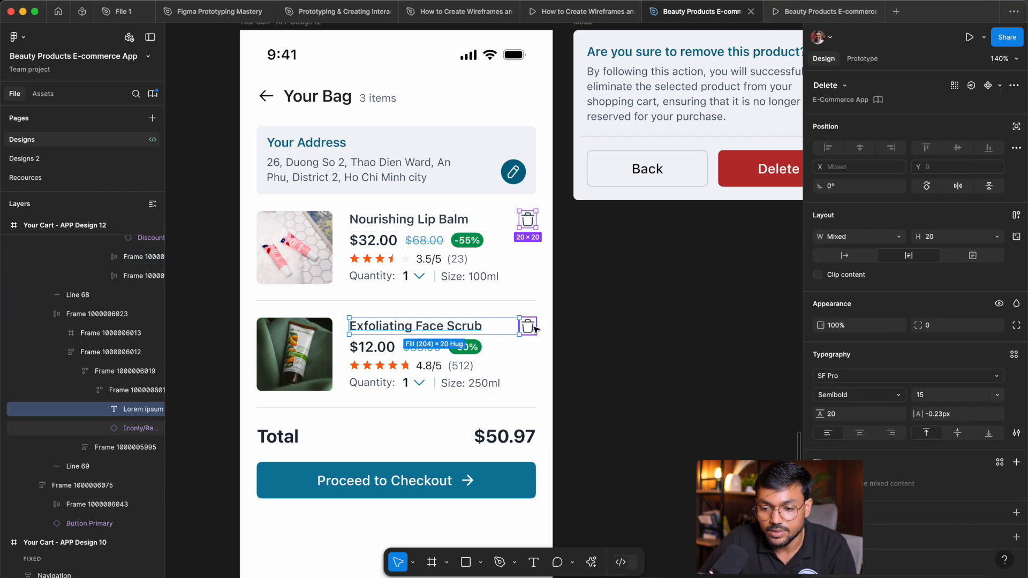
{"action": "left_click", "coordinate": [862, 58]}
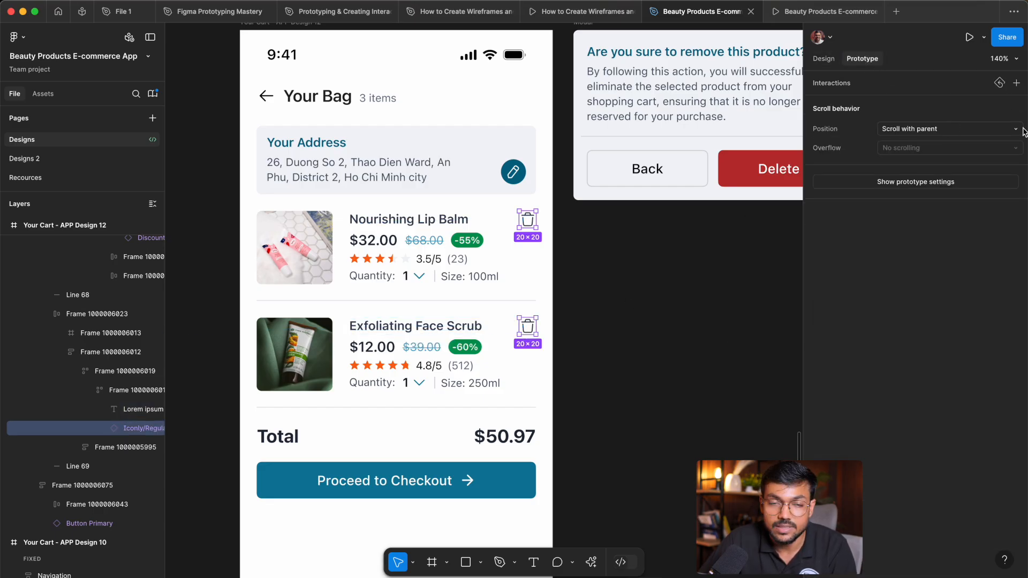
{"action": "left_click", "coordinate": [1016, 83]}
{"action": "key", "text": "ctrl+super+space"}
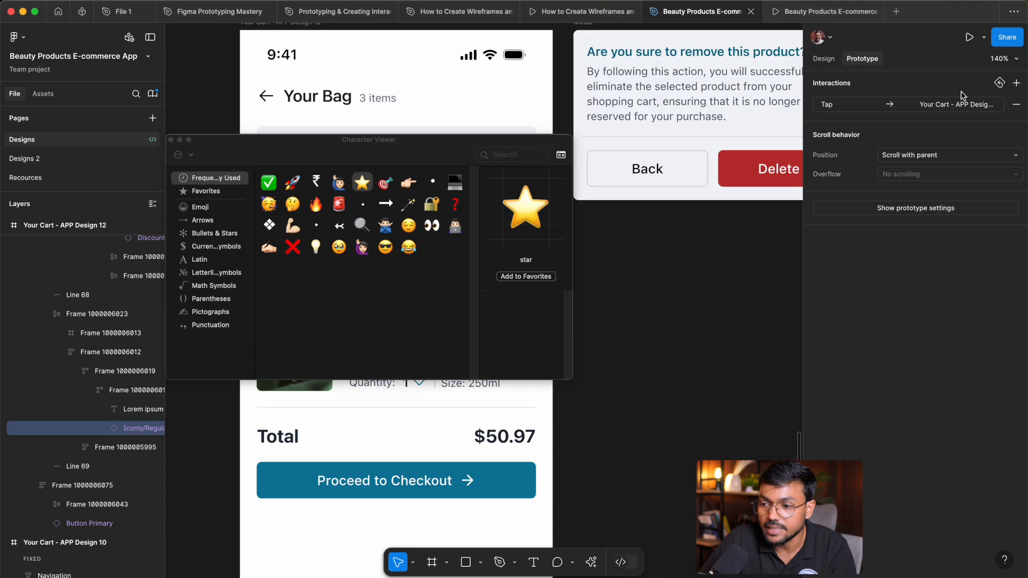
{"action": "left_click", "coordinate": [1024, 101]}
{"action": "left_click", "coordinate": [1022, 104]}
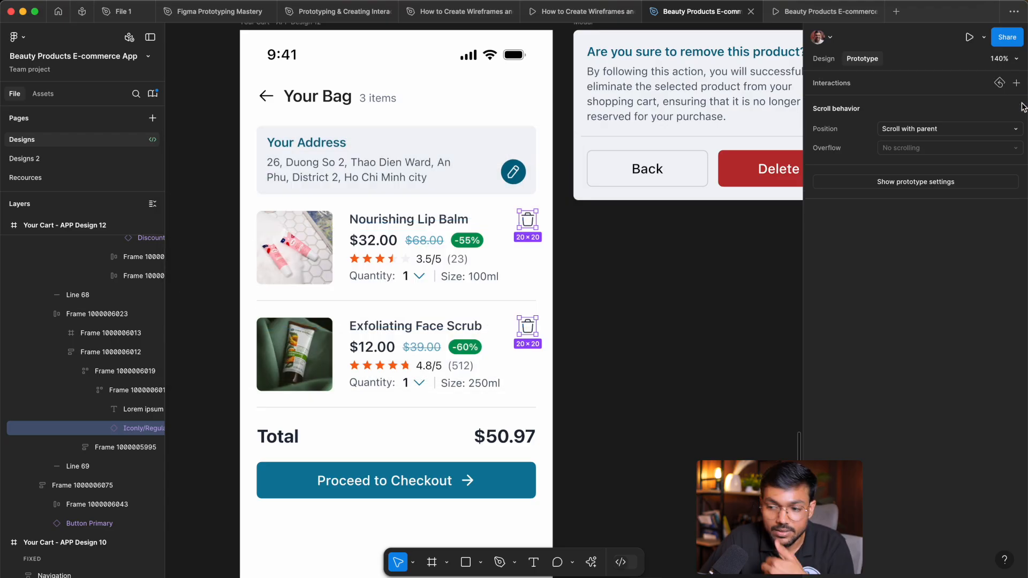
{"action": "scroll", "coordinate": [587, 383], "scroll_direction": "down", "scroll_amount": 3}
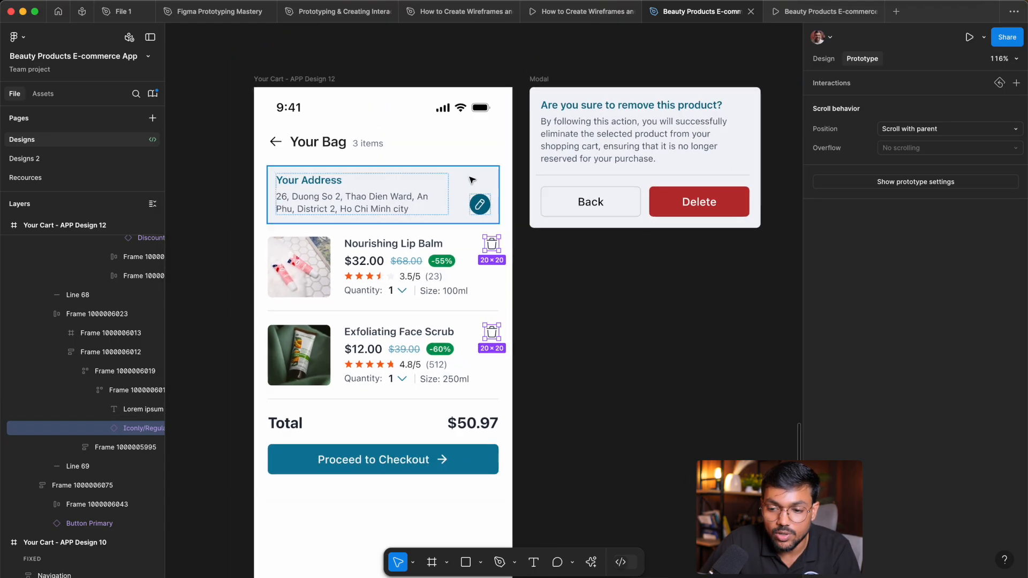
{"action": "left_click", "coordinate": [611, 320]}
{"action": "scroll", "coordinate": [547, 299], "scroll_direction": "down", "scroll_amount": 4}
{"action": "scroll", "coordinate": [529, 278], "scroll_direction": "up", "scroll_amount": 3}
{"action": "key", "text": "super"}
{"action": "key", "text": "super"}
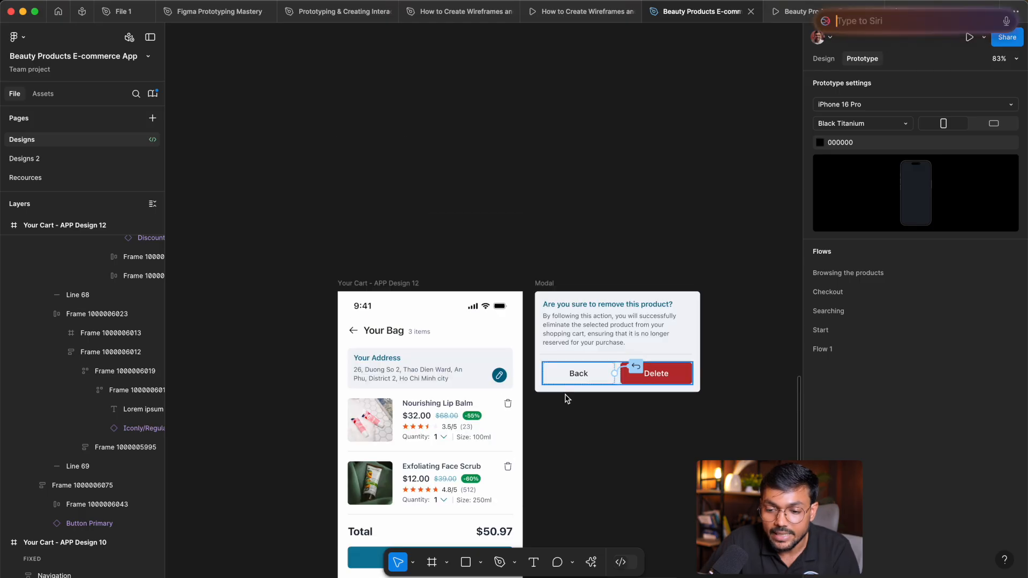
{"action": "scroll", "coordinate": [551, 369], "scroll_direction": "down", "scroll_amount": 2}
{"action": "key", "text": "super+z"}
- Connect both trash icons to the standalone Modal frame with an On tap, Navigate to interaction using Smart animate at 300ms
{"action": "scroll", "coordinate": [511, 341], "scroll_direction": "up", "scroll_amount": 5}
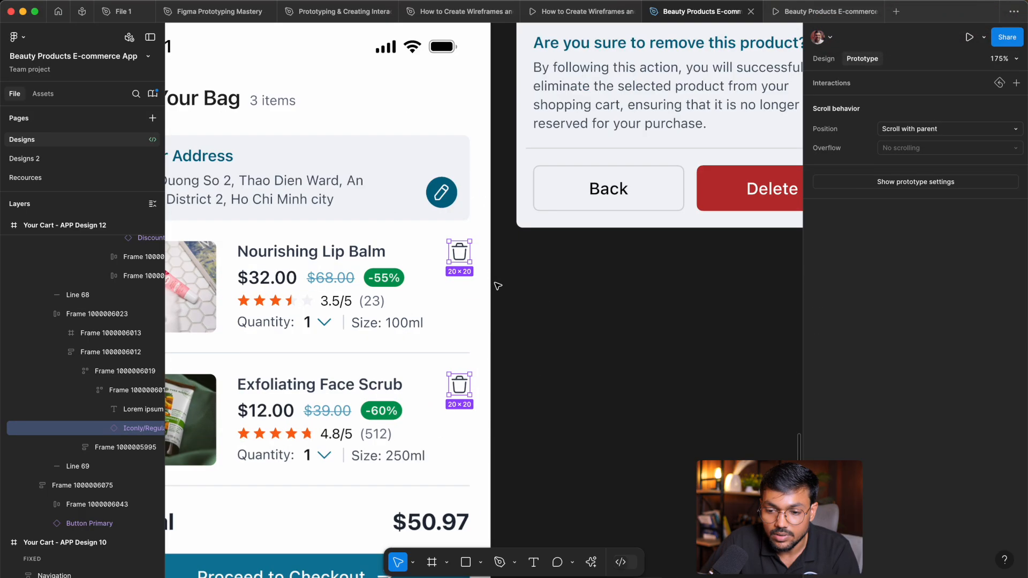
{"action": "mouse_move", "coordinate": [470, 256]}
{"action": "left_click_drag", "start_coordinate": [470, 252], "coordinate": [643, 161]}
{"action": "scroll", "coordinate": [474, 285], "scroll_direction": "down", "scroll_amount": 3}
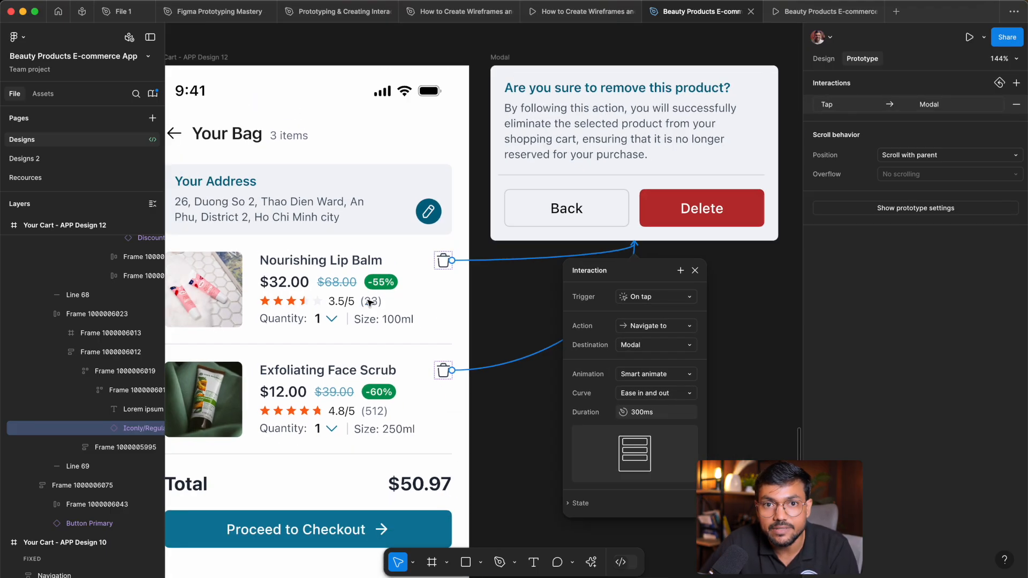
{"action": "scroll", "coordinate": [554, 266], "scroll_direction": "down", "scroll_amount": 2}
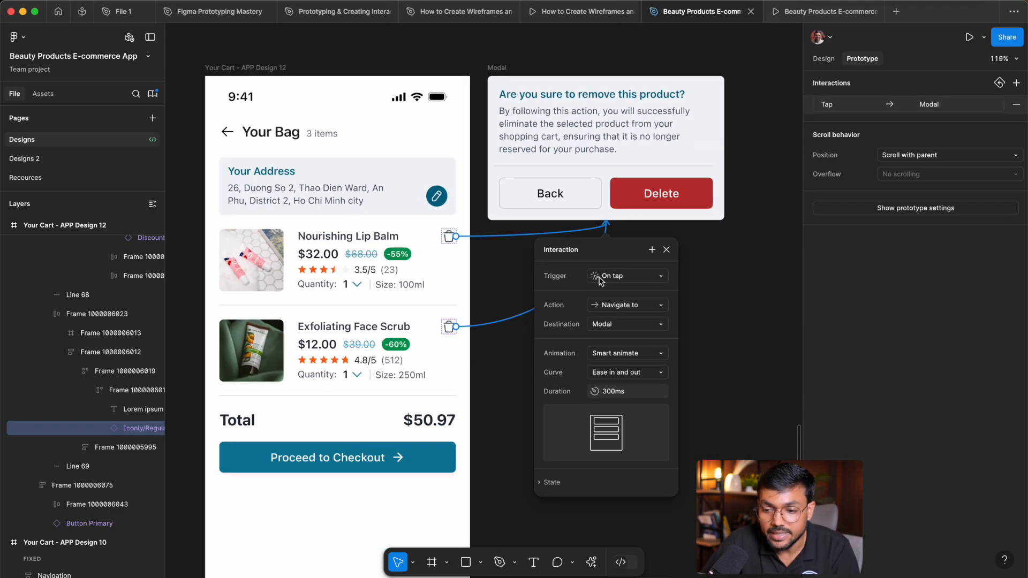
{"action": "left_click", "coordinate": [605, 278]}
{"action": "left_click", "coordinate": [595, 275]}
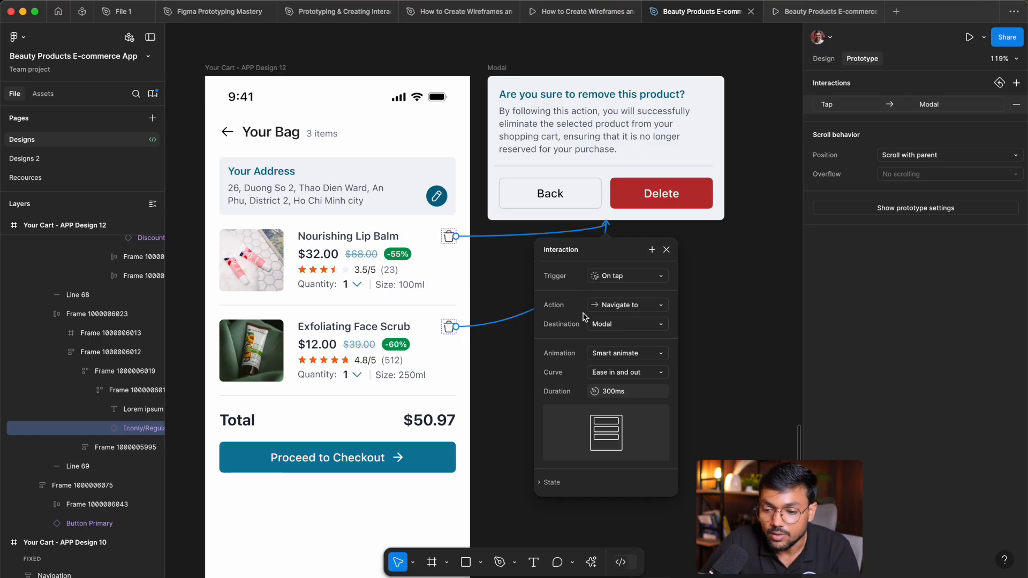
{"action": "left_click", "coordinate": [621, 306]}
{"action": "left_click", "coordinate": [624, 310]}
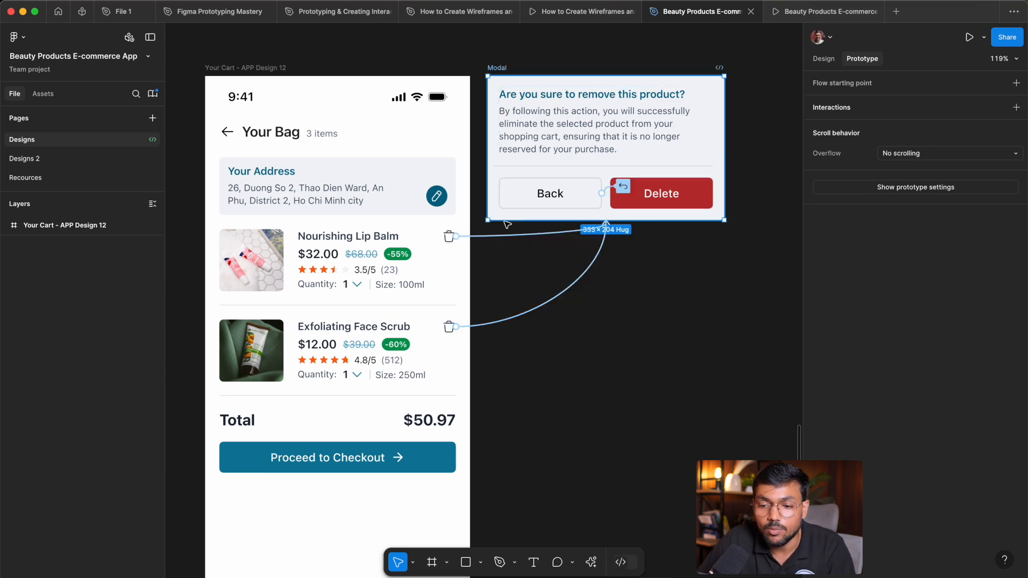
- Preview the Your Cart - APP Design 12 frame, test the Nourishing Lip Balm trash icon, and close the preview
{"action": "left_click", "coordinate": [505, 218]}
{"action": "scroll", "coordinate": [505, 249], "scroll_direction": "down", "scroll_amount": 5}
{"action": "left_click", "coordinate": [551, 320]}
{"action": "left_click", "coordinate": [344, 123]}
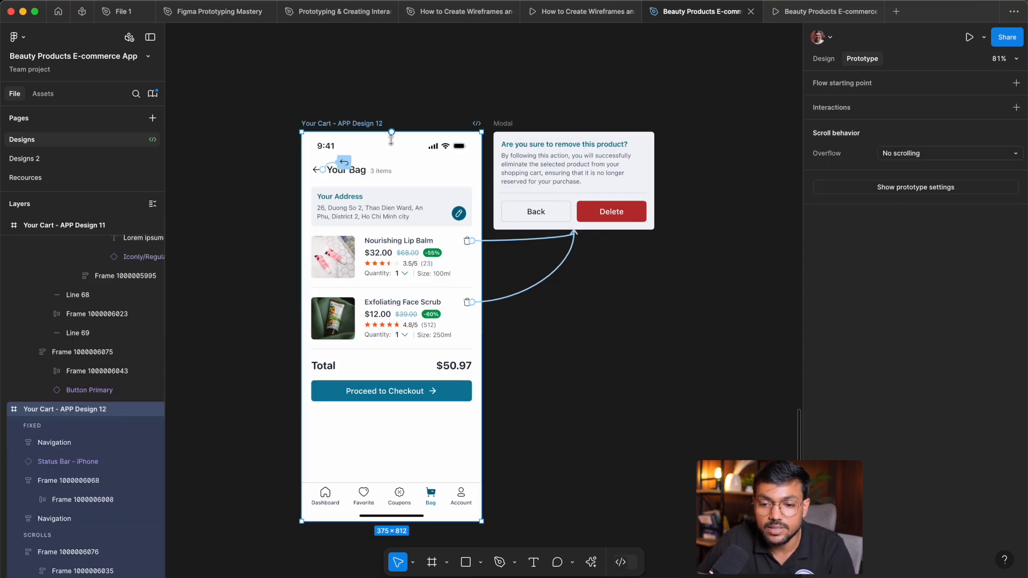
{"action": "key", "text": "shift+space"}
{"action": "left_click", "coordinate": [981, 198]}
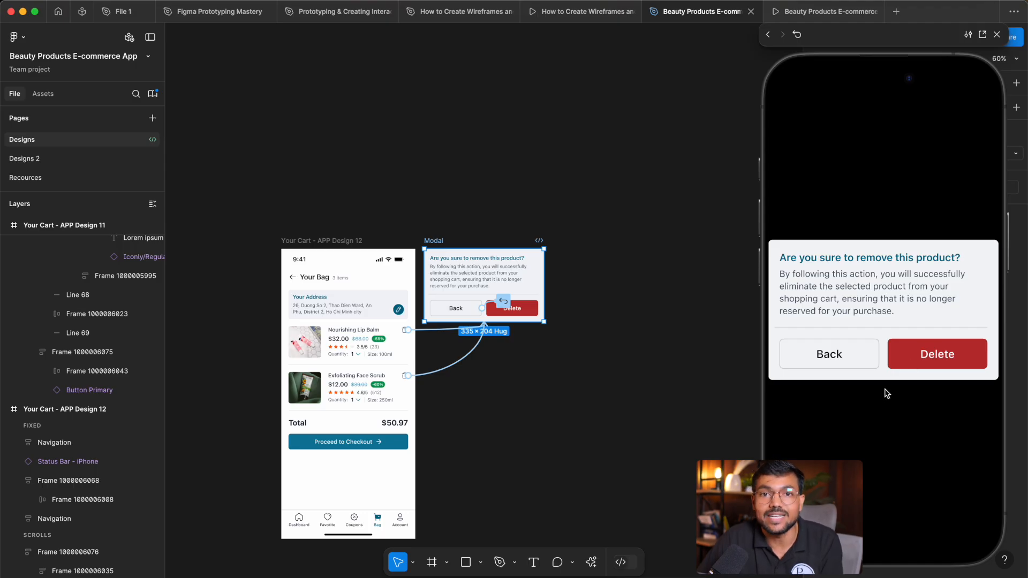
{"action": "left_click", "coordinate": [997, 35]}
{"action": "scroll", "coordinate": [525, 268], "scroll_direction": "up", "scroll_amount": 5}
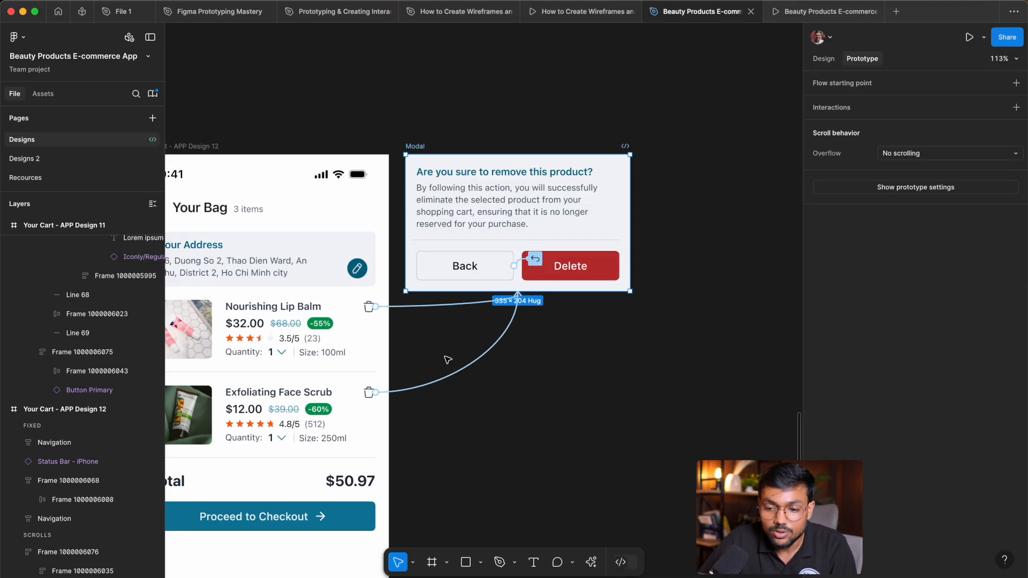
{"action": "left_click_drag", "start_coordinate": [517, 291], "coordinate": [506, 244]}
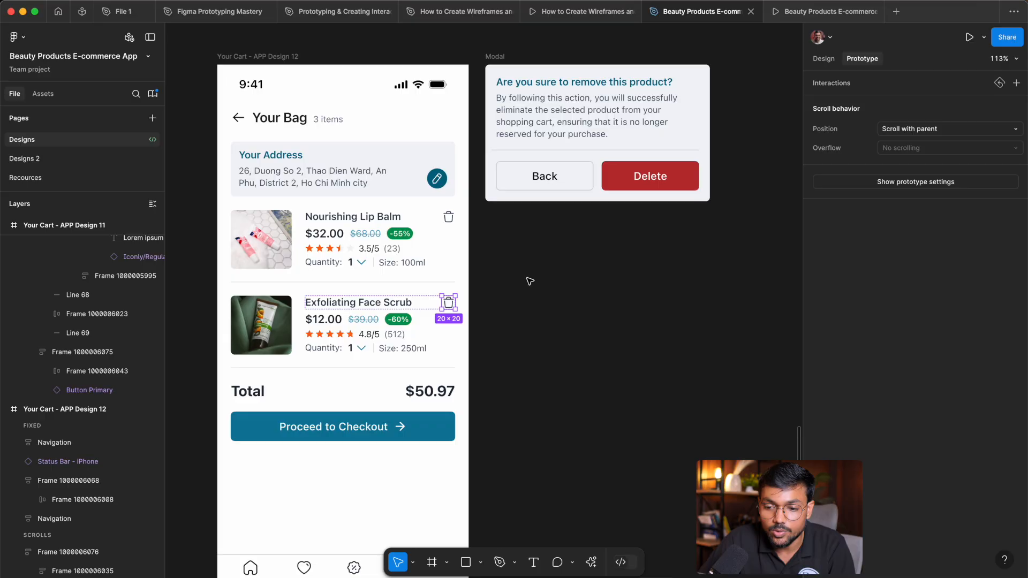
{"action": "key", "text": "super+z"}
{"action": "left_click", "coordinate": [547, 328]}
- Change the trash icons' On tap action to Open overlay with Modal as the overlay
{"action": "left_click", "coordinate": [495, 215]}
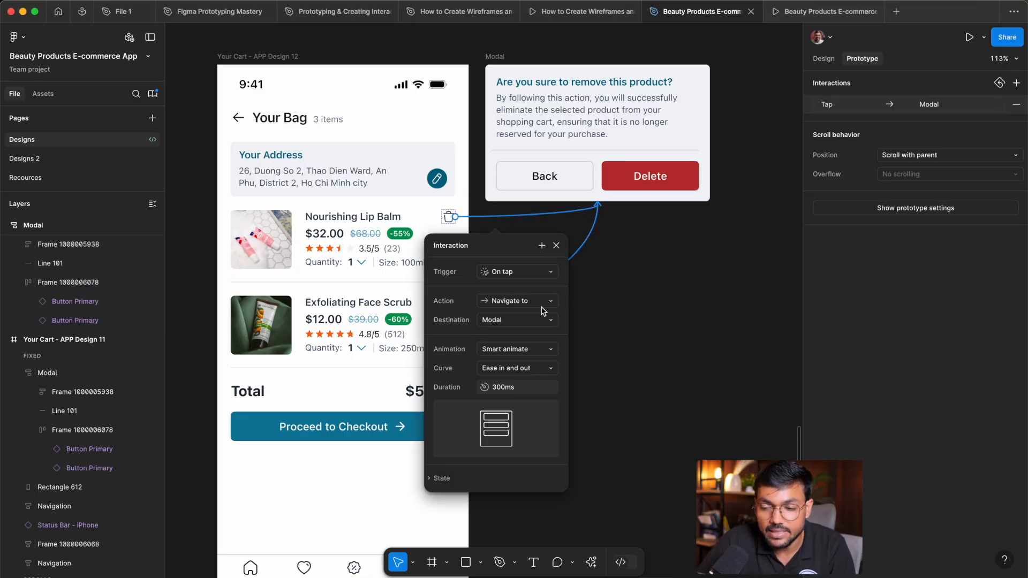
{"action": "left_click", "coordinate": [523, 305]}
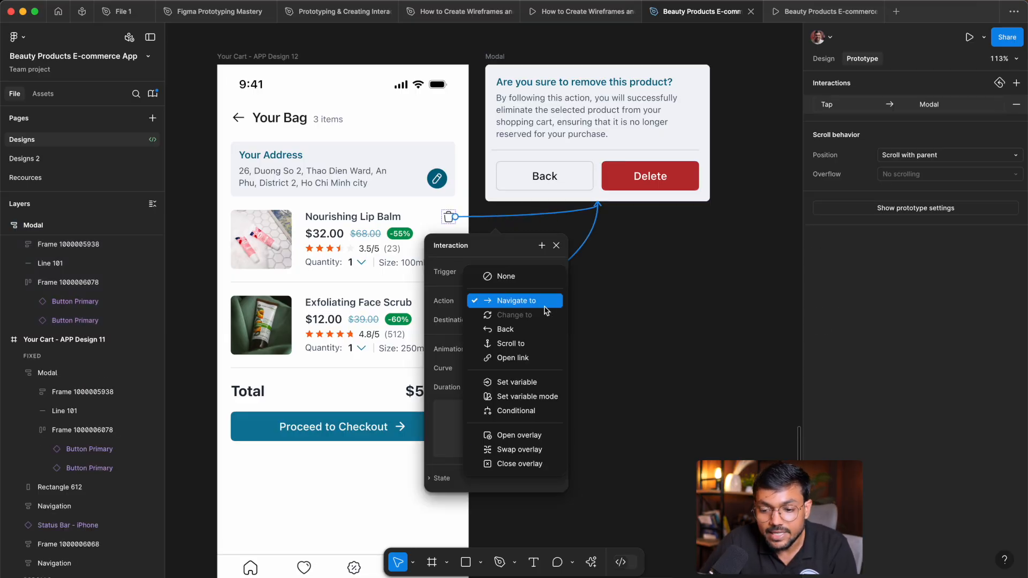
{"action": "left_click", "coordinate": [535, 435]}
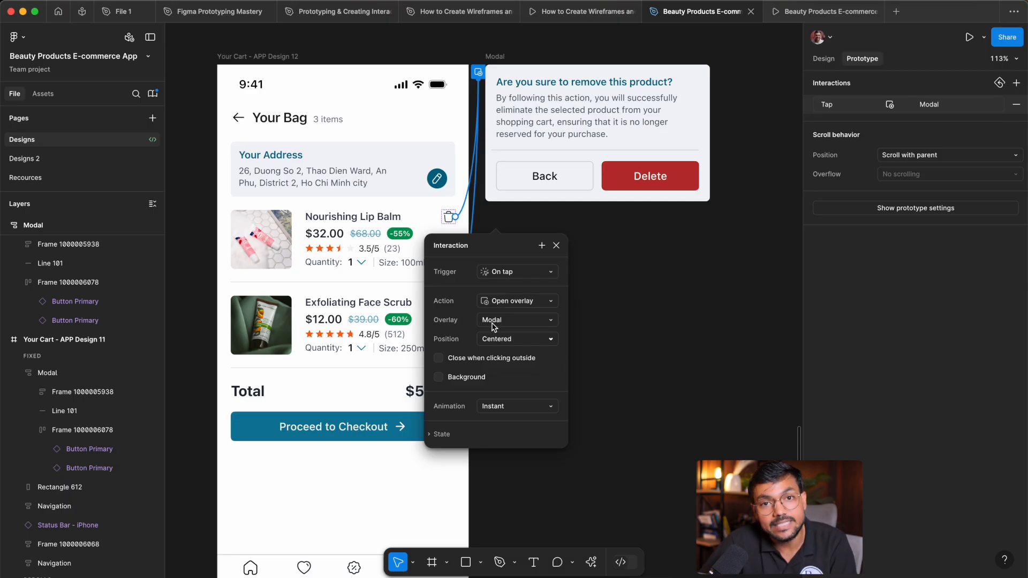
{"action": "left_click_drag", "start_coordinate": [488, 246], "coordinate": [511, 219]}
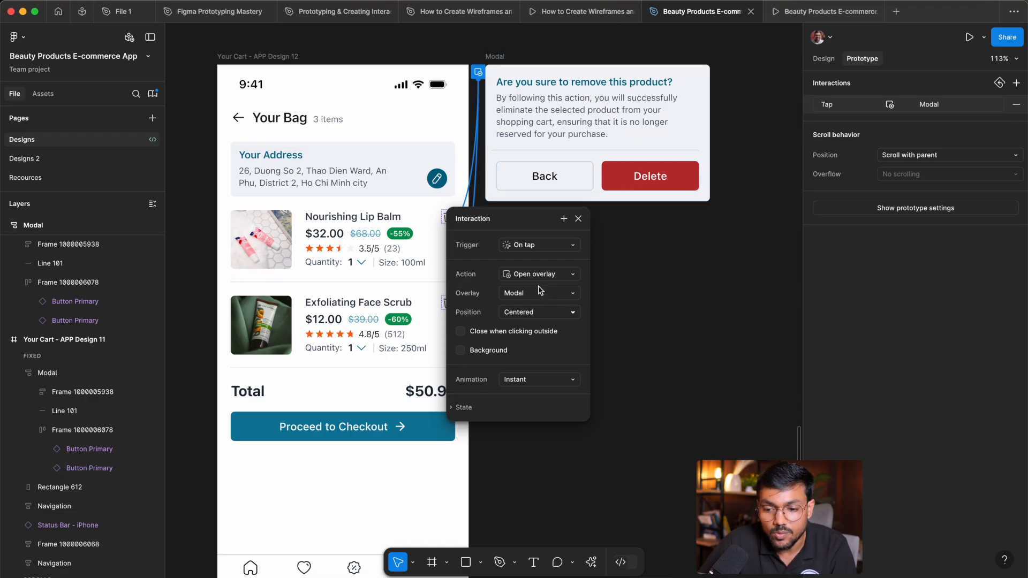
{"action": "left_click", "coordinate": [522, 293]}
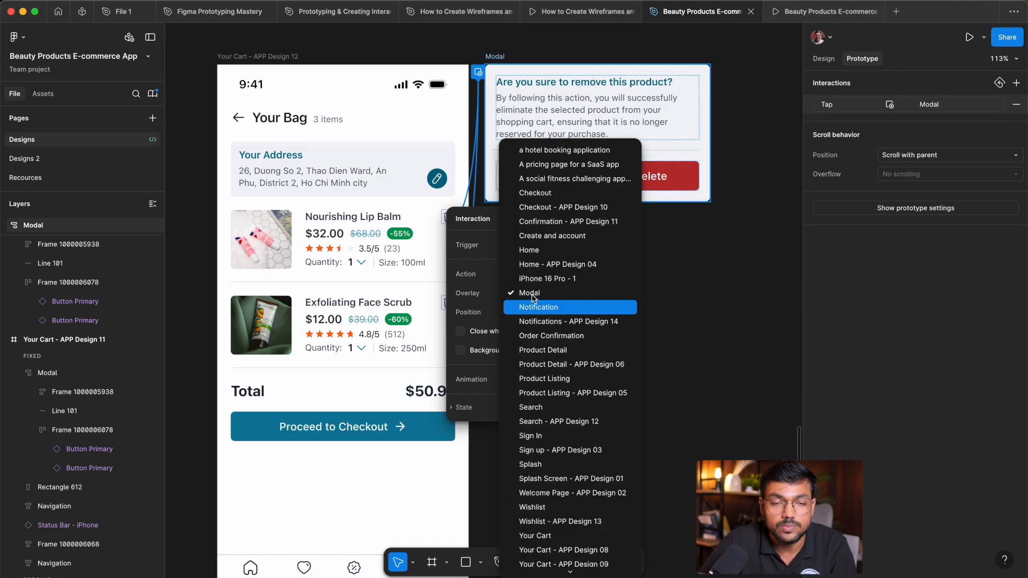
{"action": "left_click", "coordinate": [533, 294]}
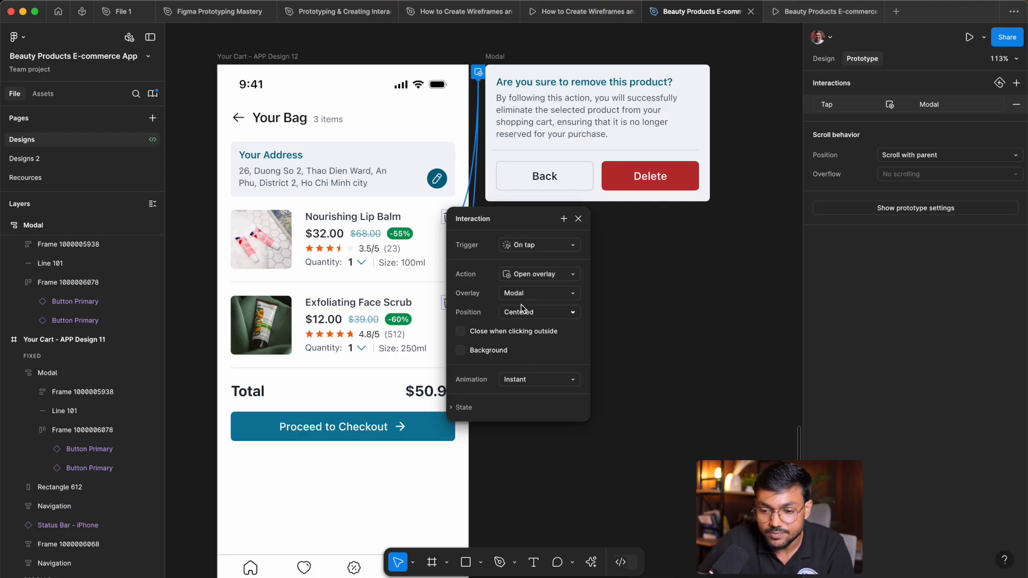
- Set the position of the trash icons' Modal overlay to Manual and close the interaction settings
{"action": "left_click", "coordinate": [535, 315]}
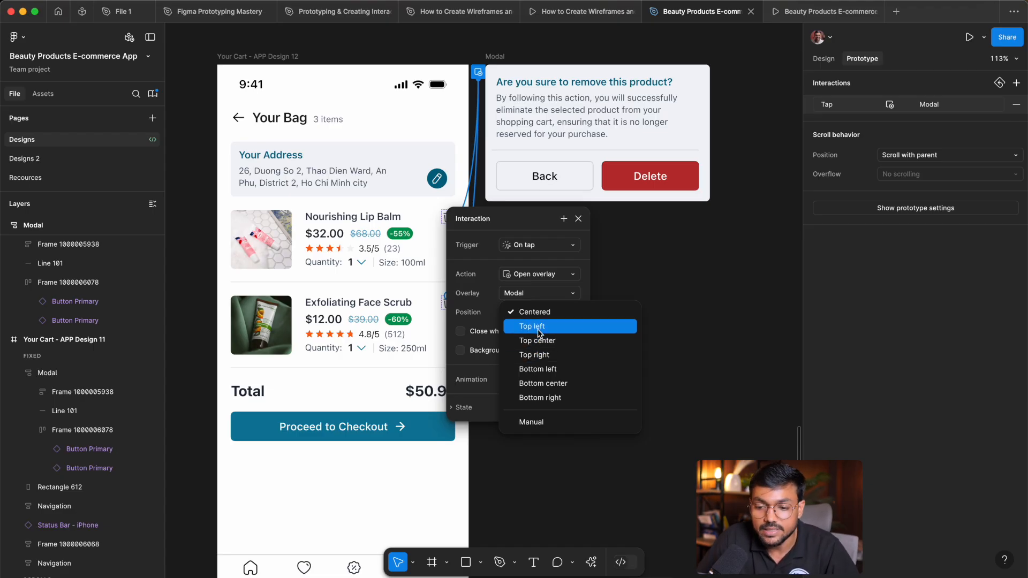
{"action": "left_click", "coordinate": [564, 423]}
{"action": "scroll", "coordinate": [471, 181], "scroll_direction": "down", "scroll_amount": 5}
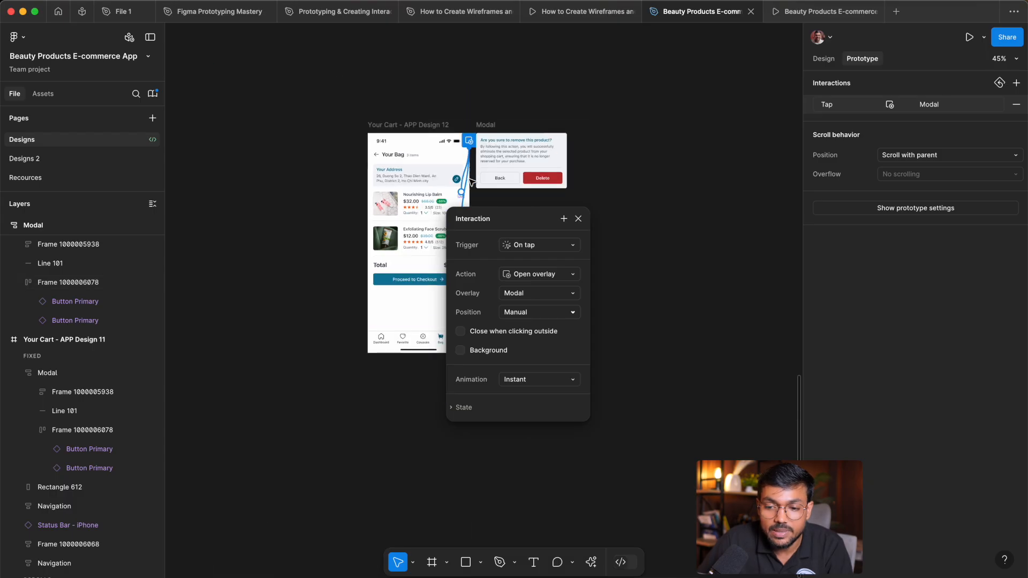
{"action": "scroll", "coordinate": [471, 182], "scroll_direction": "up", "scroll_amount": 2}
{"action": "key", "text": "Escape"}
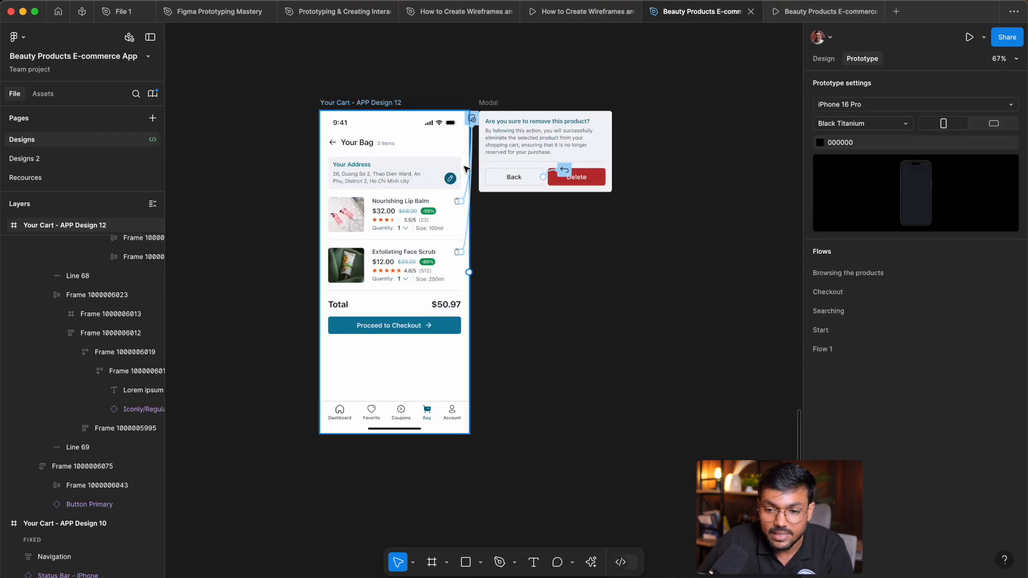
- Try to move the Exfoliating Face Scrub trash icon's manually positioned Modal overlay into the cart frame
{"action": "scroll", "coordinate": [463, 169], "scroll_direction": "up", "scroll_amount": 4}
{"action": "left_click", "coordinate": [465, 169]}
{"action": "scroll", "coordinate": [543, 304], "scroll_direction": "down", "scroll_amount": 2}
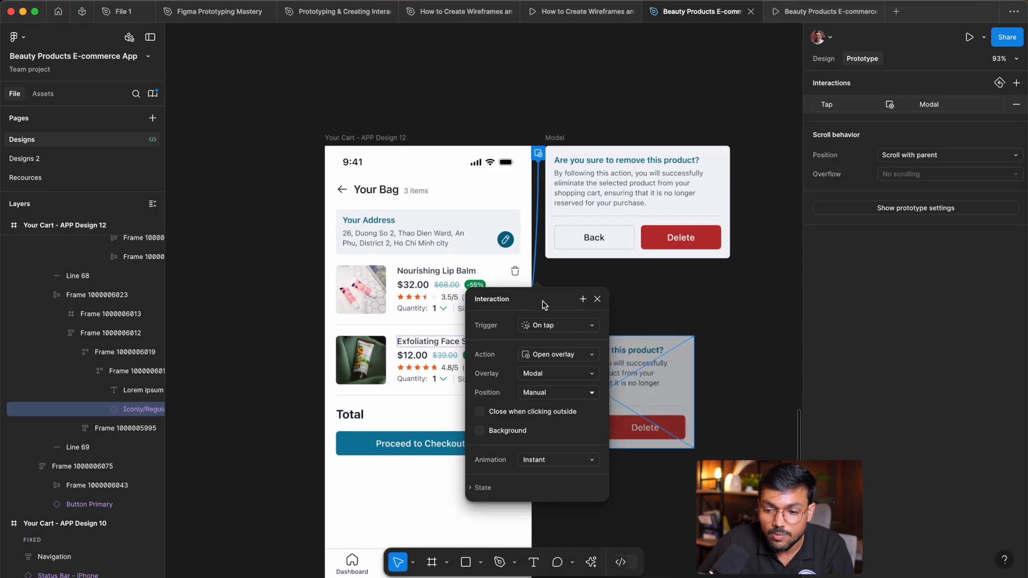
{"action": "left_click_drag", "start_coordinate": [544, 304], "coordinate": [741, 78]}
{"action": "left_click_drag", "start_coordinate": [596, 432], "coordinate": [425, 362]}
{"action": "key", "text": "super+z"}
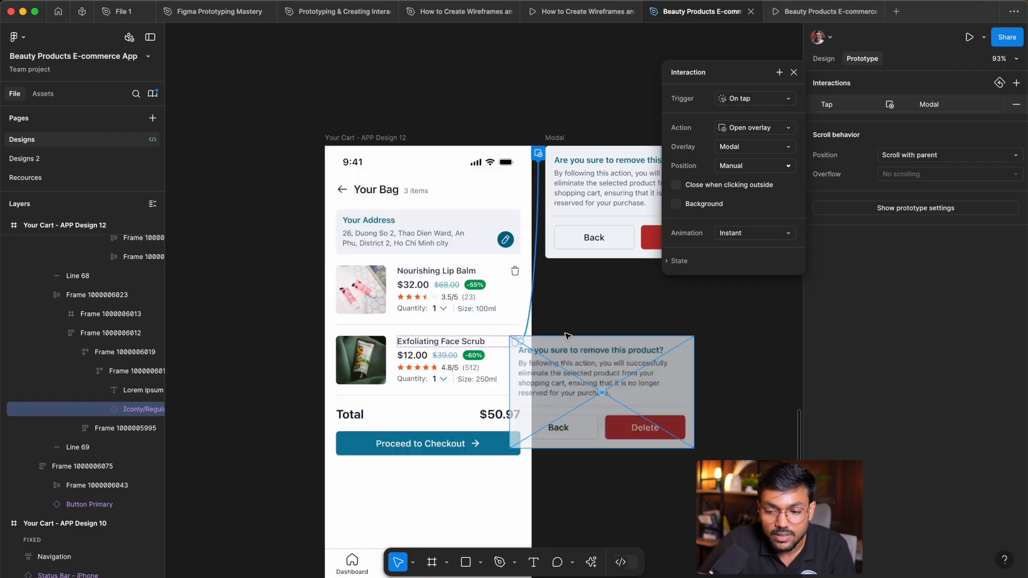
- Set the position of both trash icons' Modal overlay to Centered and enable Close when clicking outside
{"action": "left_click", "coordinate": [557, 323]}
{"action": "scroll", "coordinate": [594, 326], "scroll_direction": "up", "scroll_amount": 2}
{"action": "scroll", "coordinate": [594, 267], "scroll_direction": "right", "scroll_amount": 1}
{"action": "scroll", "coordinate": [489, 243], "scroll_direction": "down", "scroll_amount": 4}
{"action": "left_click_drag", "start_coordinate": [499, 272], "coordinate": [482, 231]}
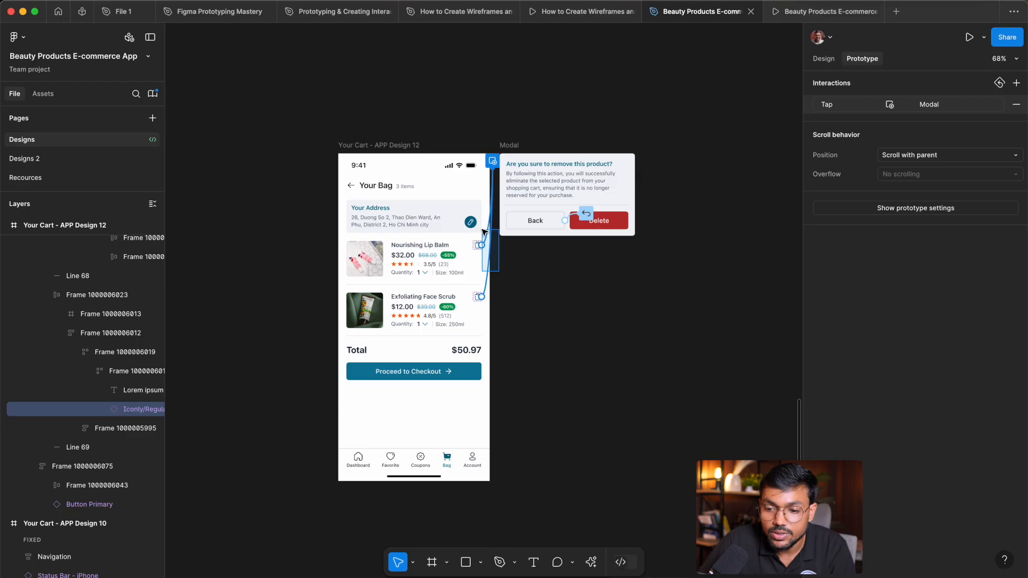
{"action": "left_click", "coordinate": [487, 262]}
{"action": "left_click", "coordinate": [499, 330]}
{"action": "left_click", "coordinate": [501, 331]}
{"action": "left_click", "coordinate": [492, 369]}
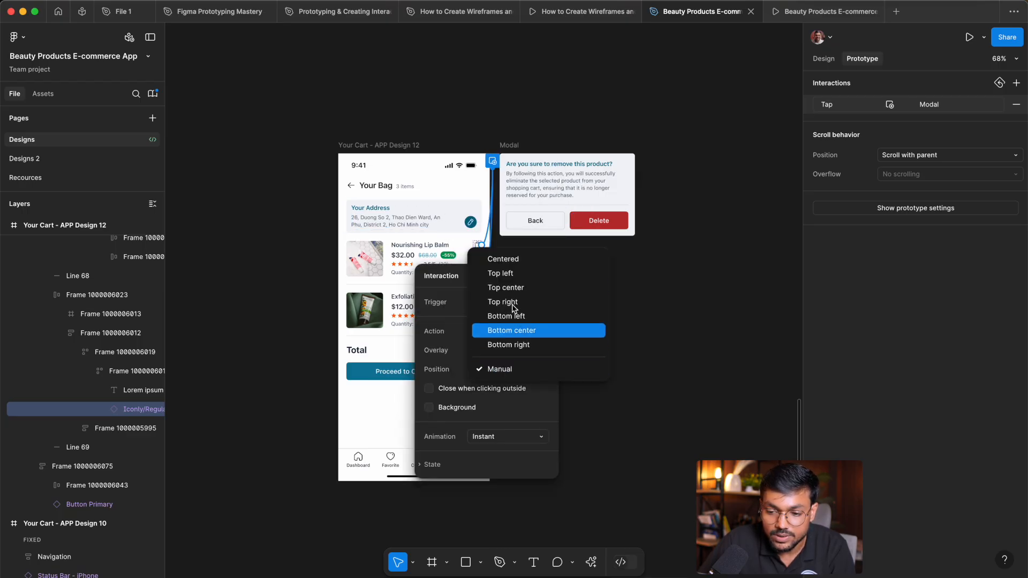
{"action": "left_click", "coordinate": [515, 258]}
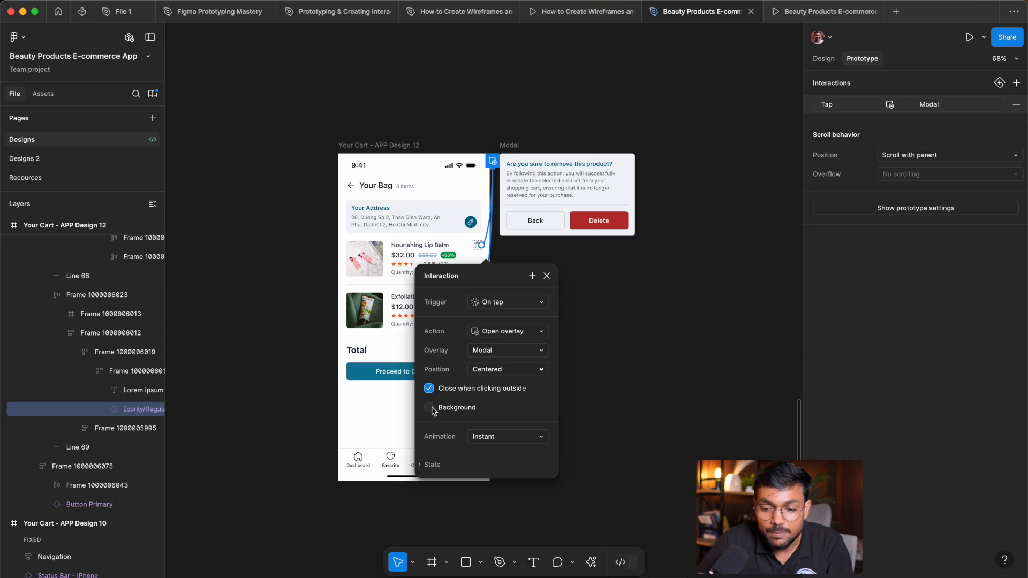
- Enable the background behind the Modal overlay and view its colour settings without changing them
{"action": "left_click", "coordinate": [429, 408]}
{"action": "left_click", "coordinate": [473, 427]}
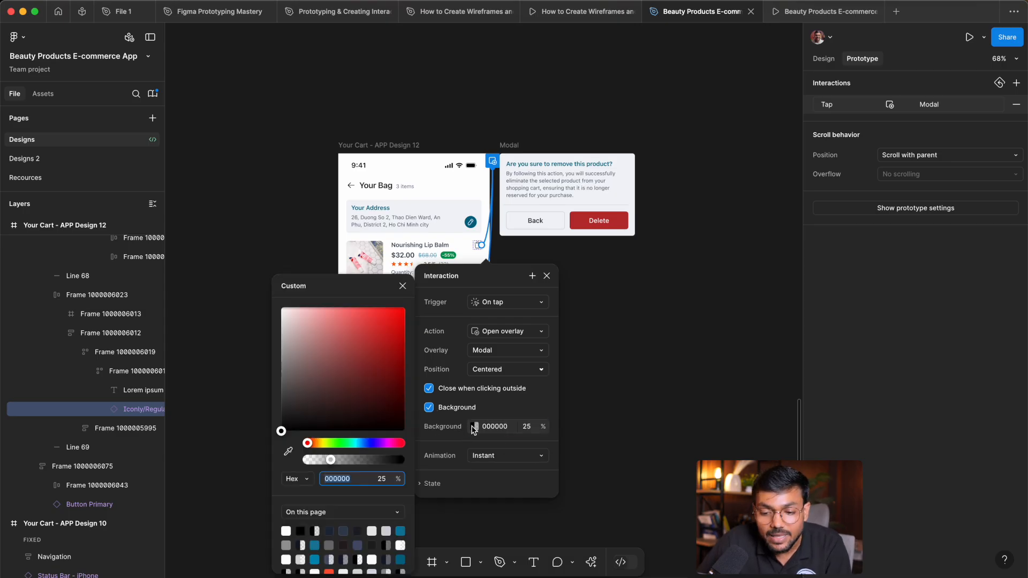
{"action": "left_click", "coordinate": [402, 286]}
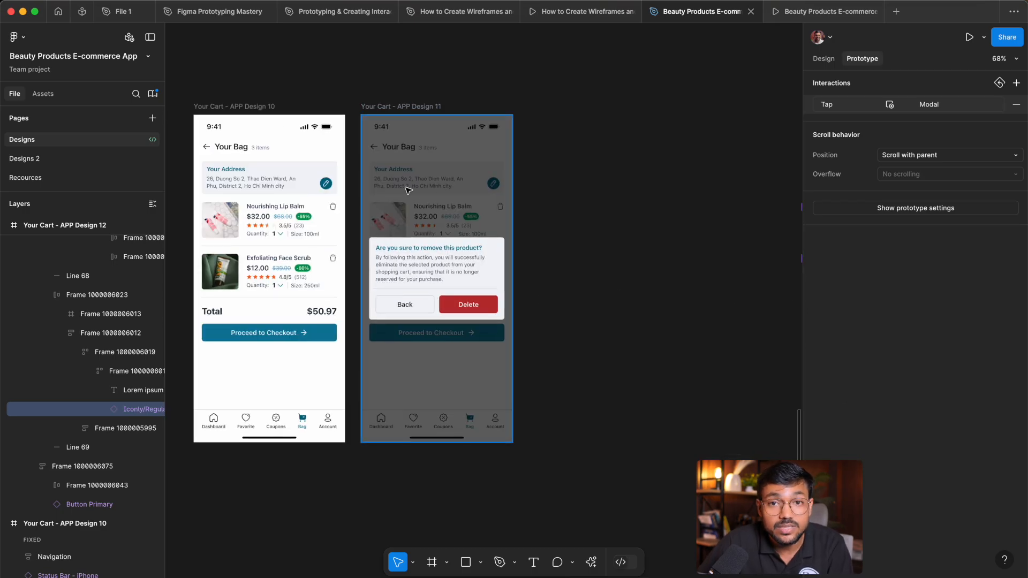
- Check the fill colour and opacity of the dark full-screen rectangle in Your Cart - APP Design 11
{"action": "left_click", "coordinate": [407, 189]}
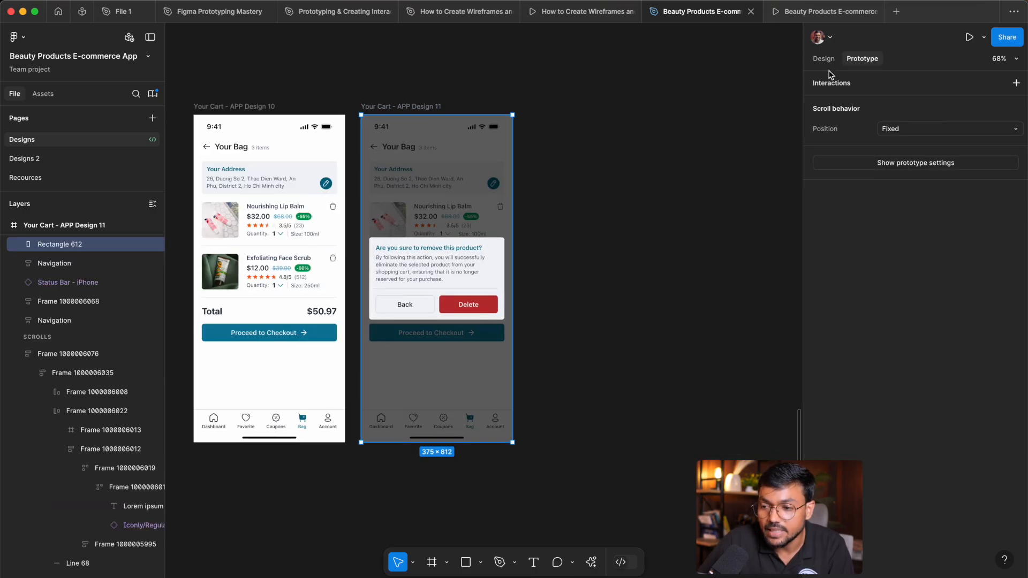
{"action": "left_click", "coordinate": [823, 58]}
{"action": "scroll", "coordinate": [415, 336], "scroll_direction": "down", "scroll_amount": 6}
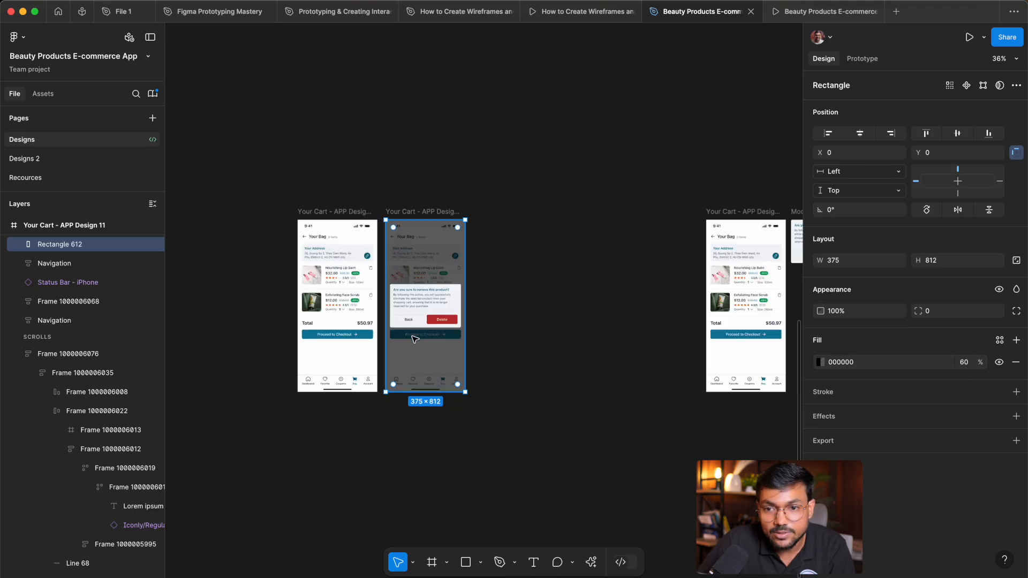
- Set the background opacity of the trash icons' Modal overlay in Your Cart - APP Design 12 to 40%
{"action": "left_click_drag", "start_coordinate": [571, 333], "coordinate": [489, 310]}
{"action": "scroll", "coordinate": [671, 247], "scroll_direction": "up", "scroll_amount": 6}
{"action": "left_click", "coordinate": [468, 176]}
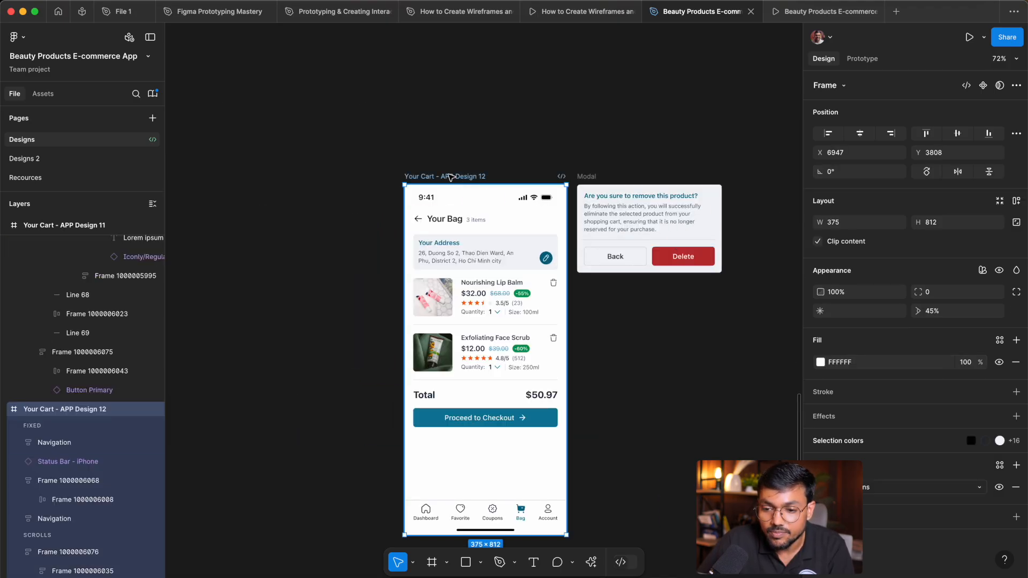
{"action": "scroll", "coordinate": [561, 306], "scroll_direction": "up", "scroll_amount": 5}
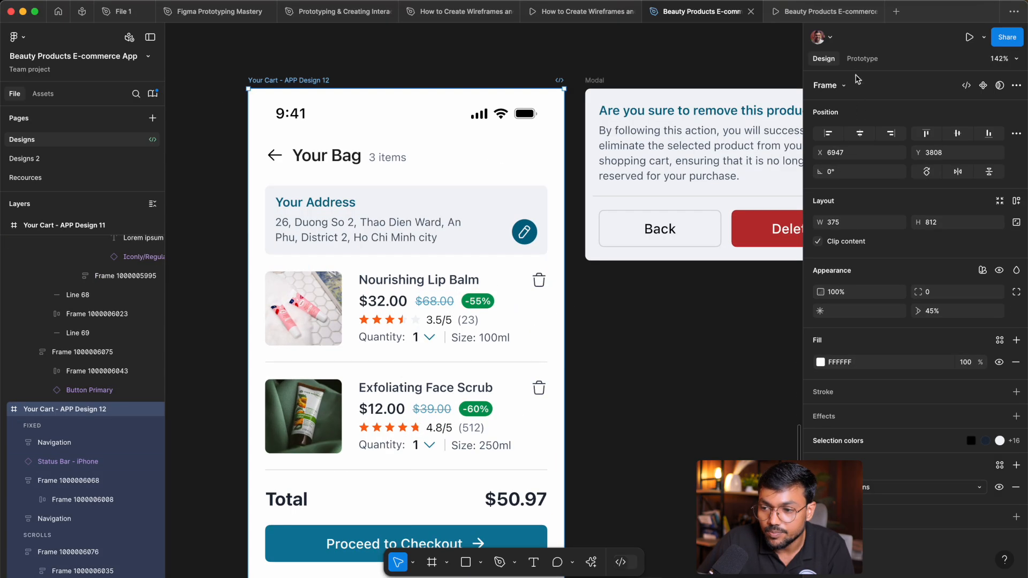
{"action": "left_click", "coordinate": [862, 59]}
{"action": "left_click", "coordinate": [573, 173]}
{"action": "left_click", "coordinate": [574, 173]}
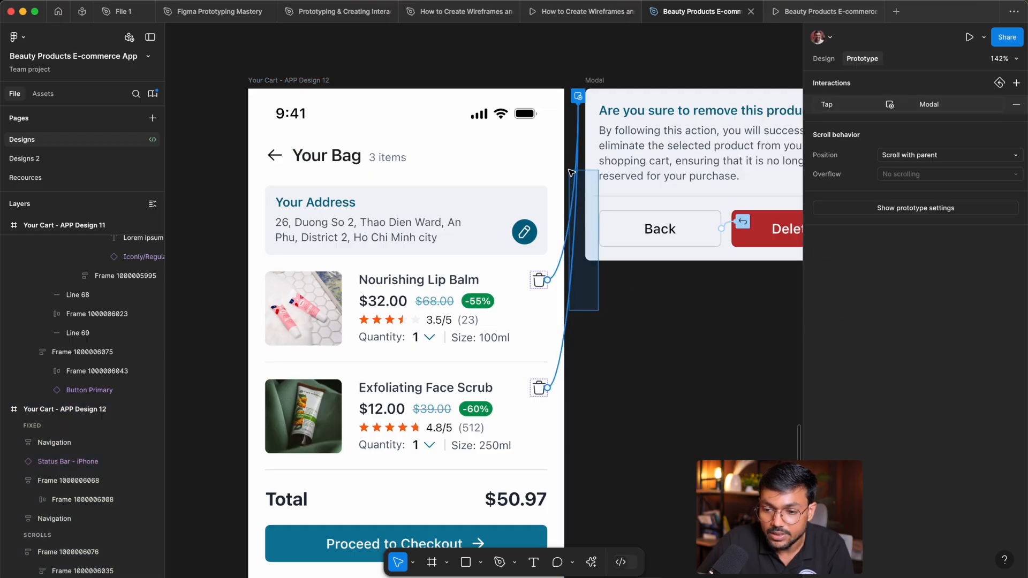
{"action": "left_click", "coordinate": [611, 353]}
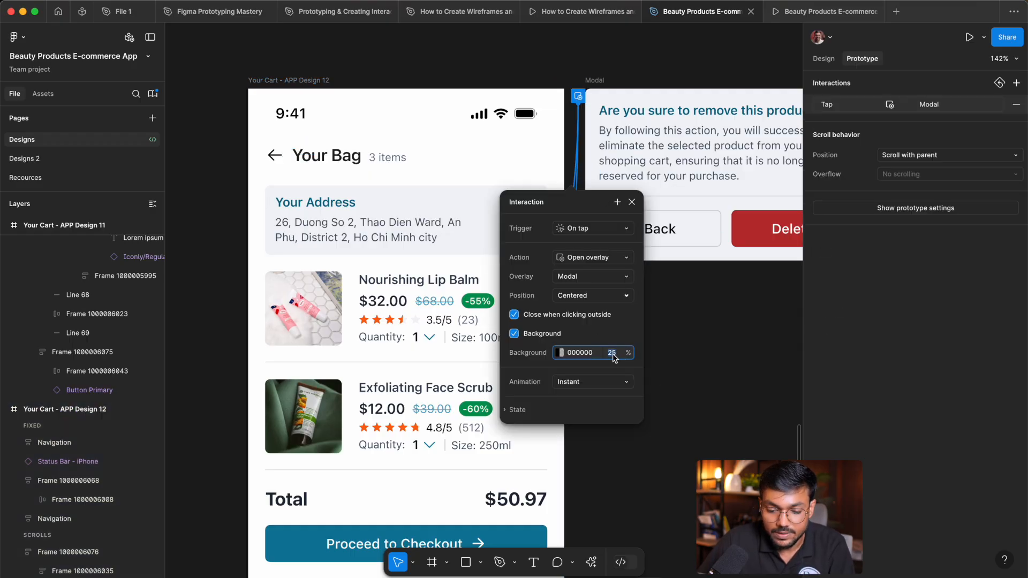
{"action": "type", "text": "40"}
{"action": "key", "text": "Return"}
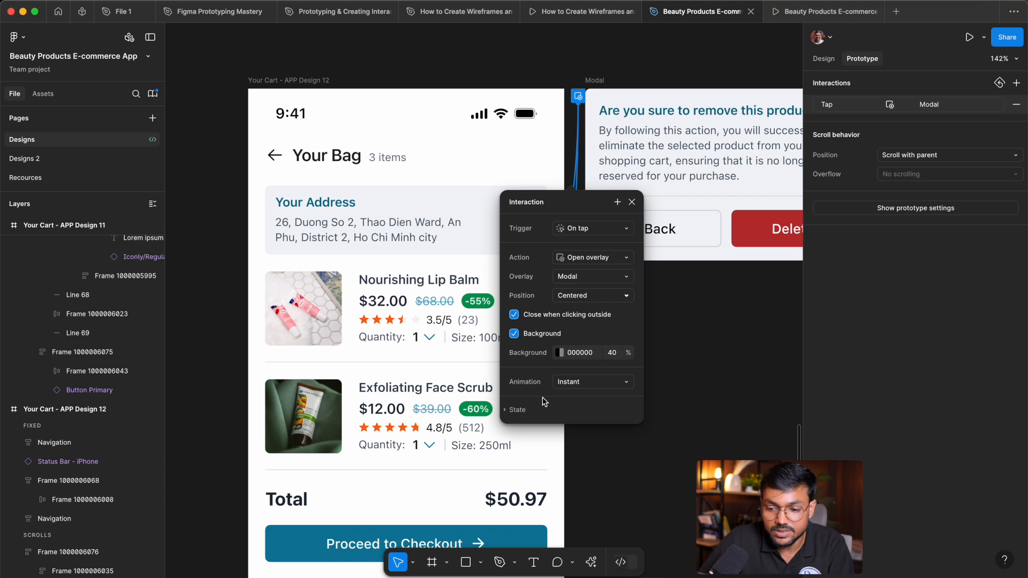
- Set the Modal overlay's animation to Dissolve with a 200 ms duration and close the interaction settings
{"action": "left_click", "coordinate": [554, 382]}
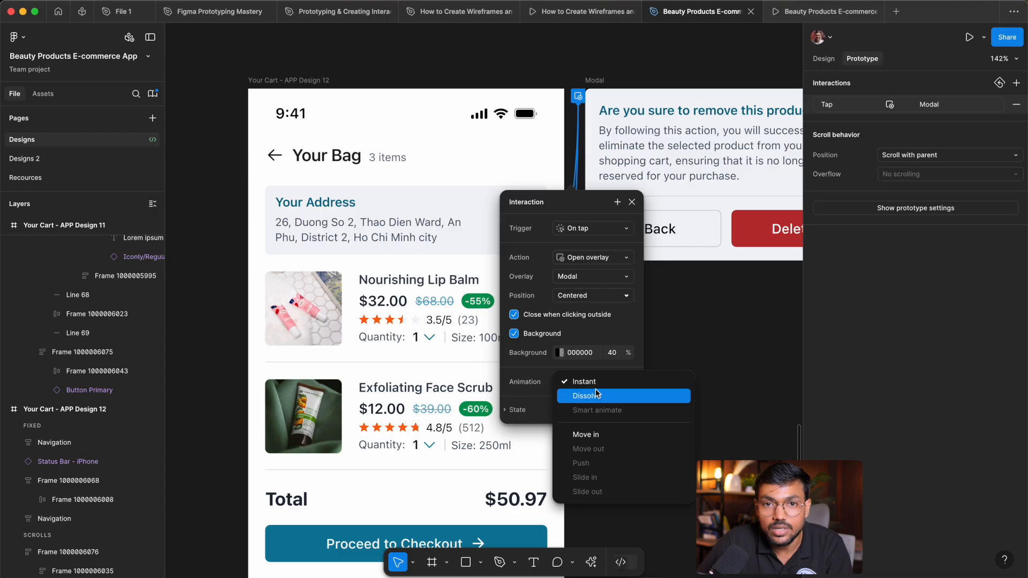
{"action": "left_click", "coordinate": [596, 395]}
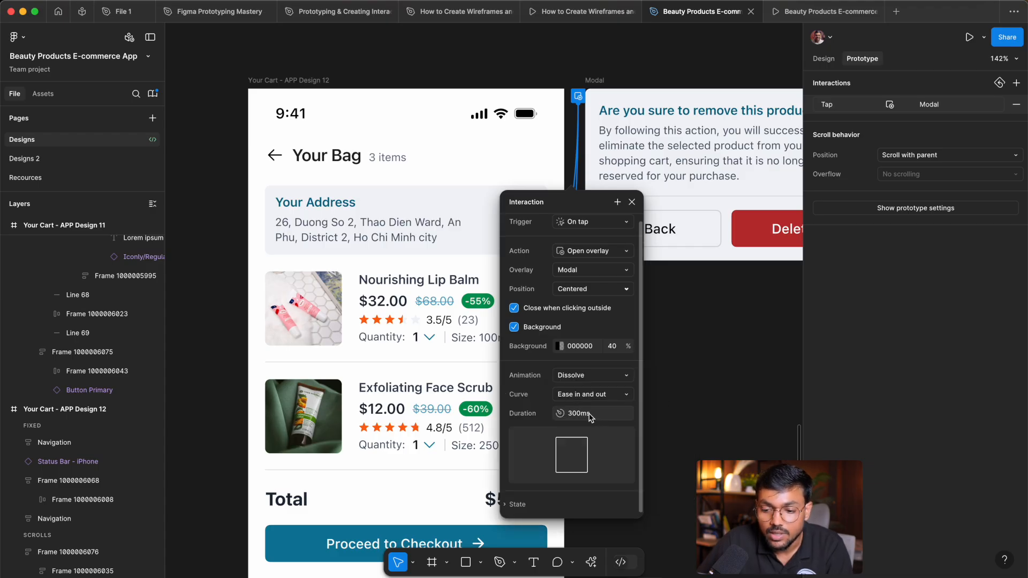
{"action": "left_click", "coordinate": [574, 420]}
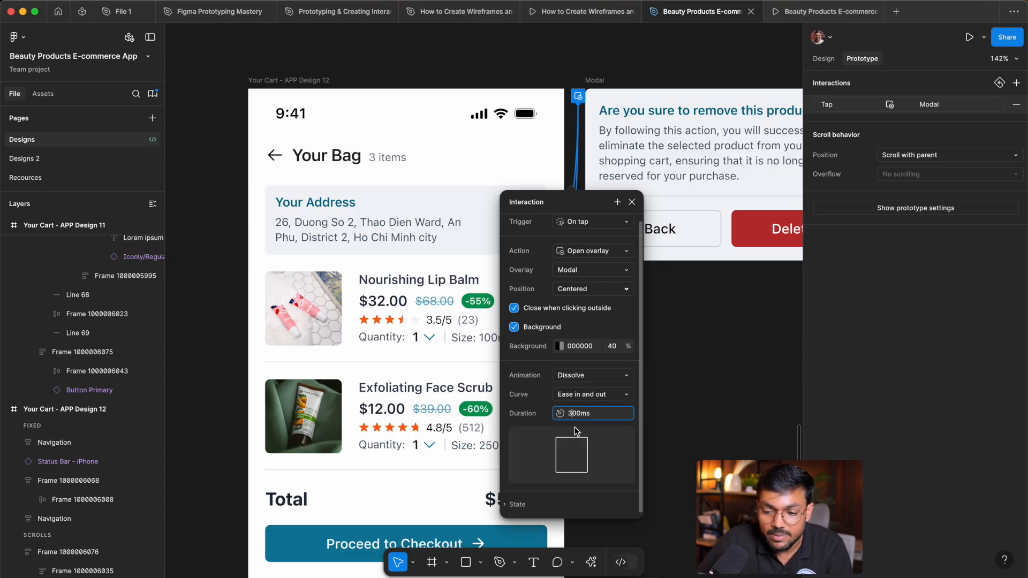
{"action": "key", "text": "BackSpace"}
{"action": "type", "text": "2"}
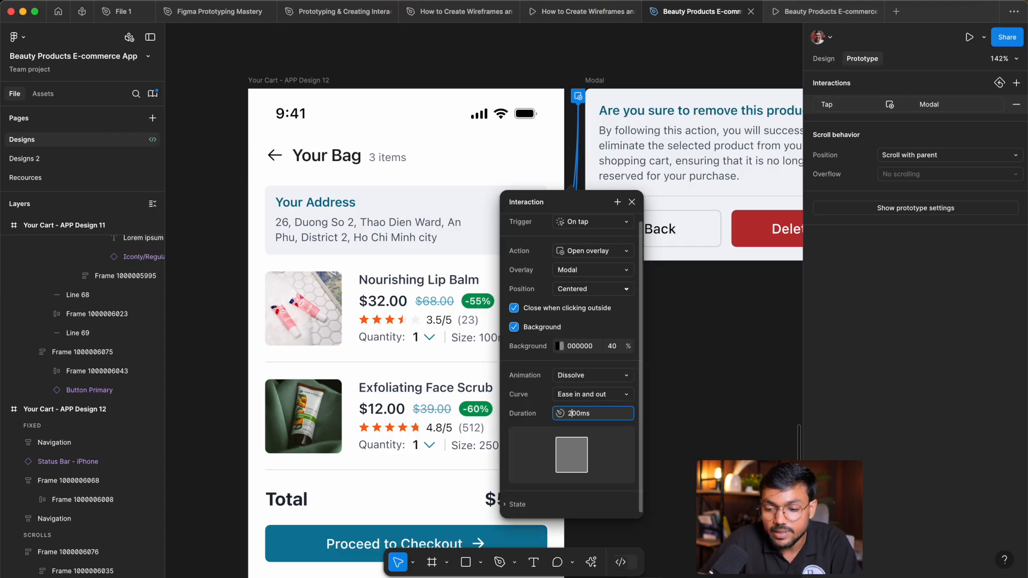
{"action": "key", "text": "Return"}
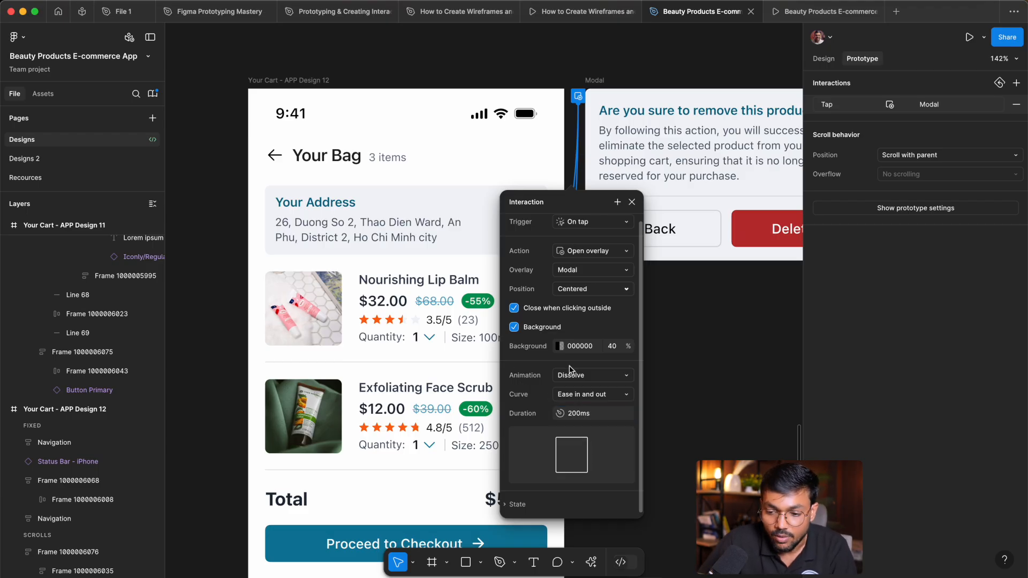
{"action": "left_click", "coordinate": [632, 202]}
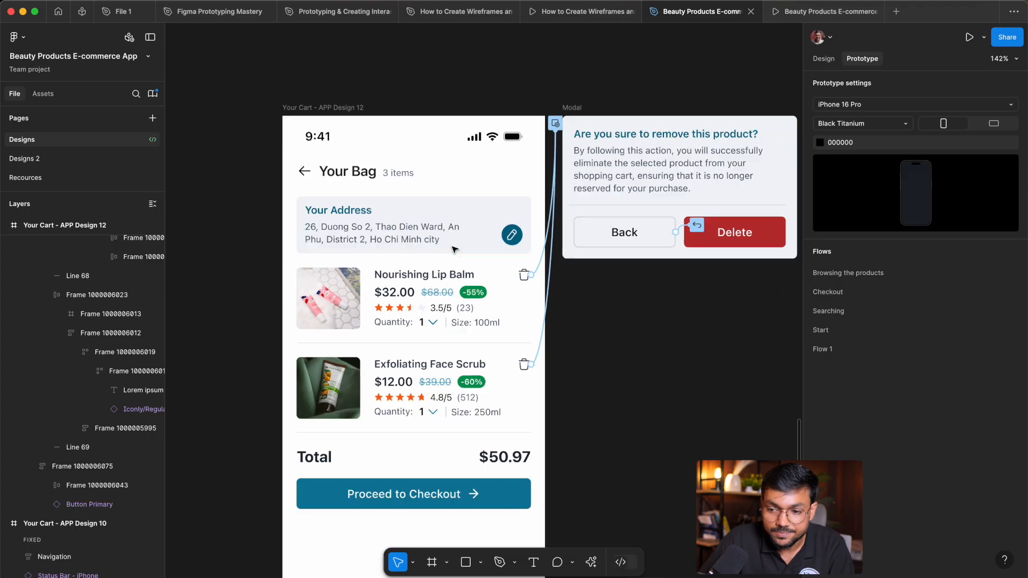
- Preview the Your Cart - APP Design 12 frame with the canvas frames kept in view beside it
{"action": "scroll", "coordinate": [454, 248], "scroll_direction": "down", "scroll_amount": 3}
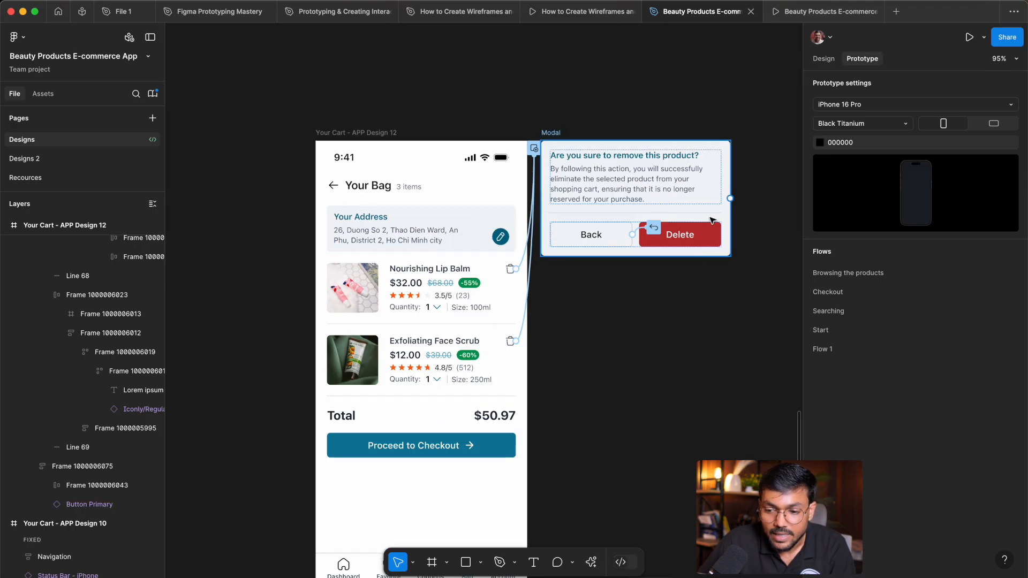
{"action": "scroll", "coordinate": [410, 145], "scroll_direction": "down", "scroll_amount": 3}
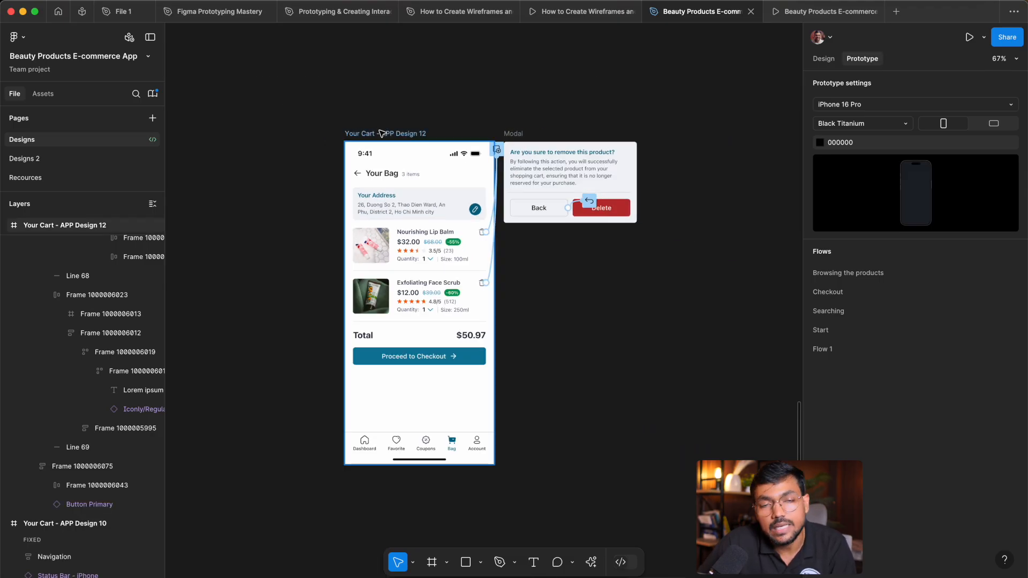
{"action": "left_click", "coordinate": [382, 133]}
{"action": "scroll", "coordinate": [365, 256], "scroll_direction": "up", "scroll_amount": 5}
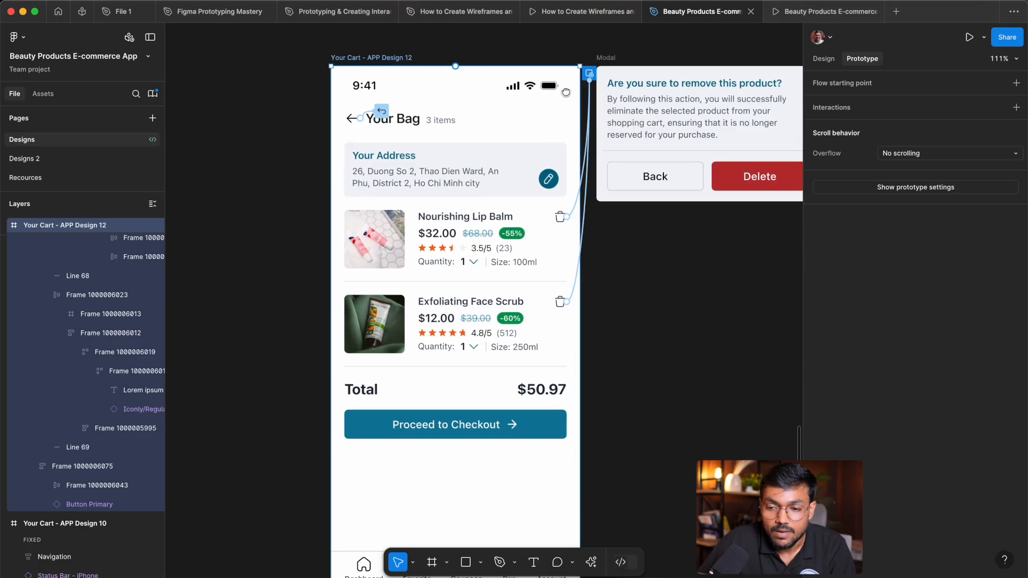
{"action": "scroll", "coordinate": [551, 104], "scroll_direction": "down", "scroll_amount": 3}
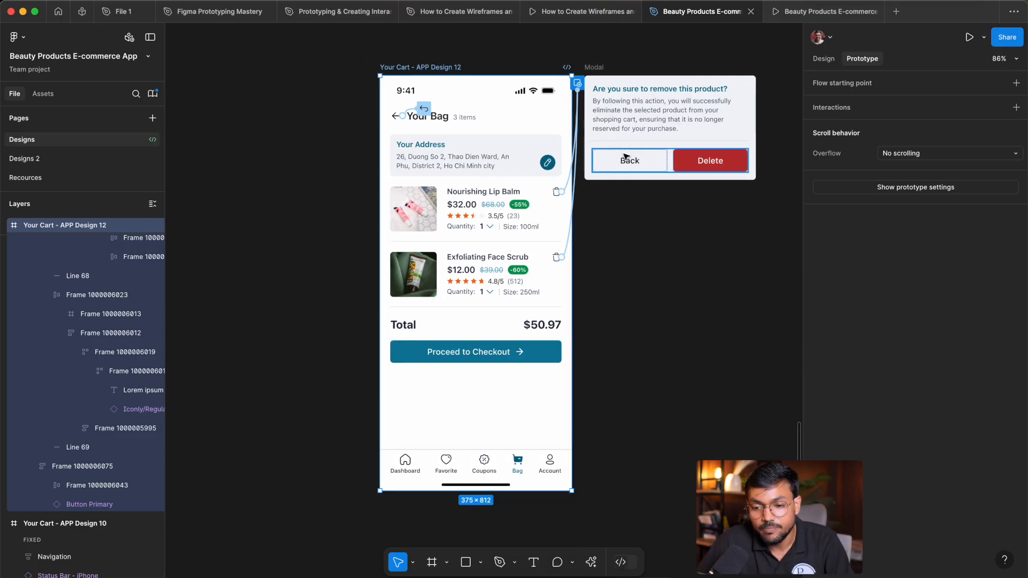
{"action": "key", "text": "shift+space"}
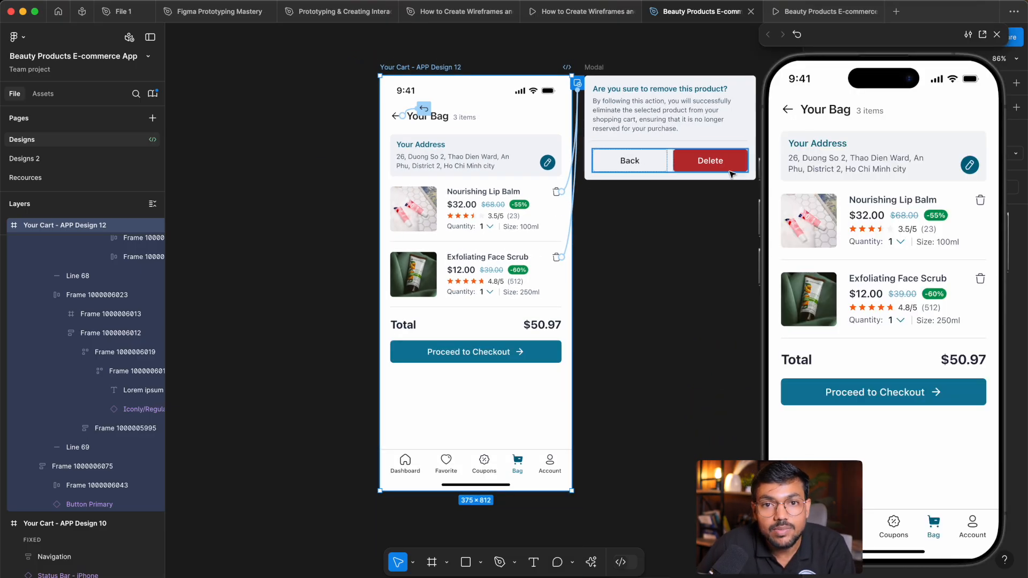
{"action": "scroll", "coordinate": [657, 267], "scroll_direction": "left", "scroll_amount": 8}
{"action": "scroll", "coordinate": [658, 268], "scroll_direction": "up", "scroll_amount": 2}
{"action": "scroll", "coordinate": [657, 267], "scroll_direction": "right", "scroll_amount": 8}
{"action": "scroll", "coordinate": [657, 268], "scroll_direction": "down", "scroll_amount": 2}
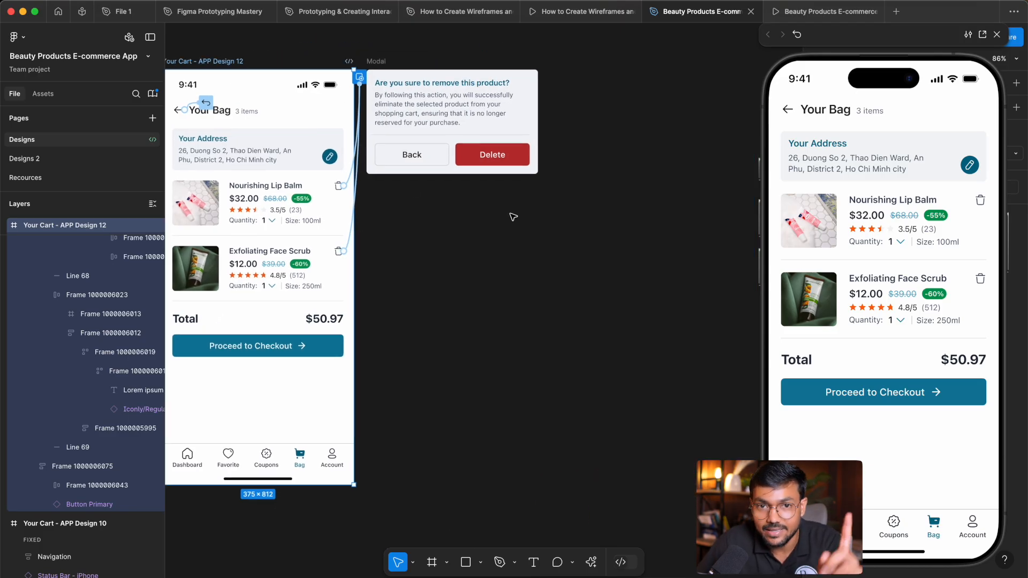
{"action": "scroll", "coordinate": [514, 217], "scroll_direction": "left", "scroll_amount": 3}
{"action": "scroll", "coordinate": [513, 217], "scroll_direction": "up", "scroll_amount": 1}
- Test both trash icons in the preview, dismissing the modal by tapping outside it each time, and close the preview
{"action": "left_click", "coordinate": [987, 207]}
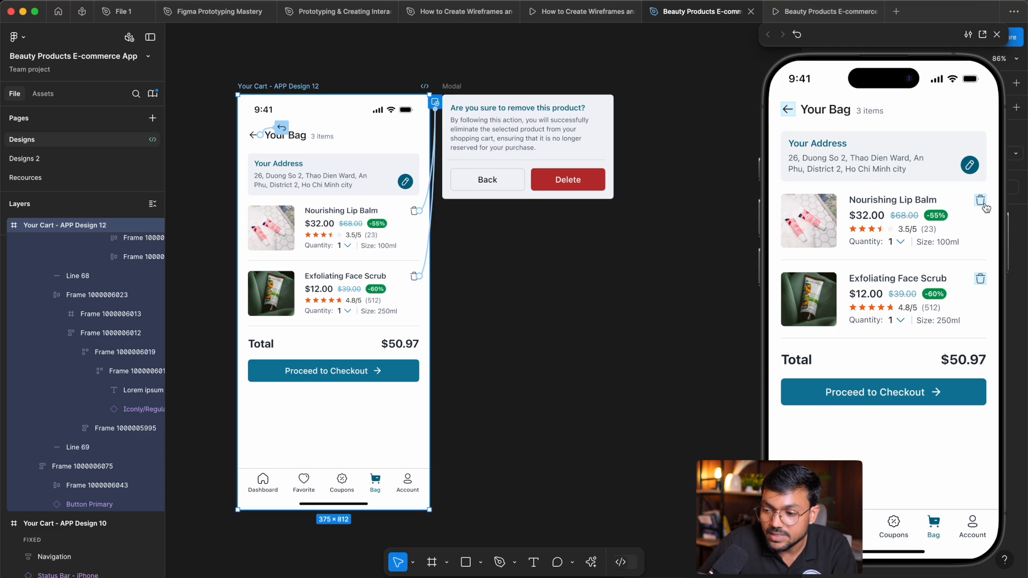
{"action": "left_click", "coordinate": [980, 201]}
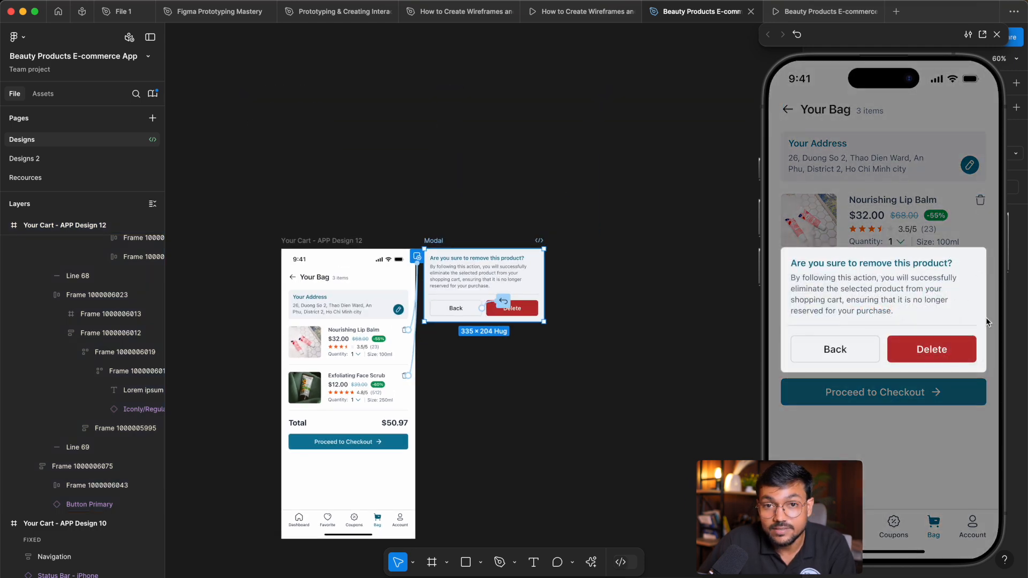
{"action": "left_click", "coordinate": [919, 203]}
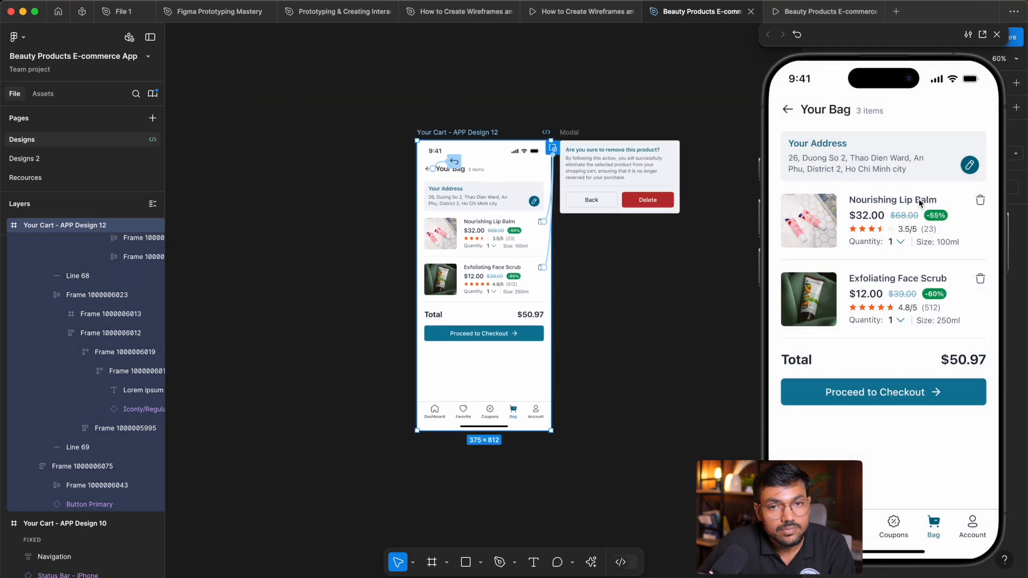
{"action": "left_click", "coordinate": [981, 281]}
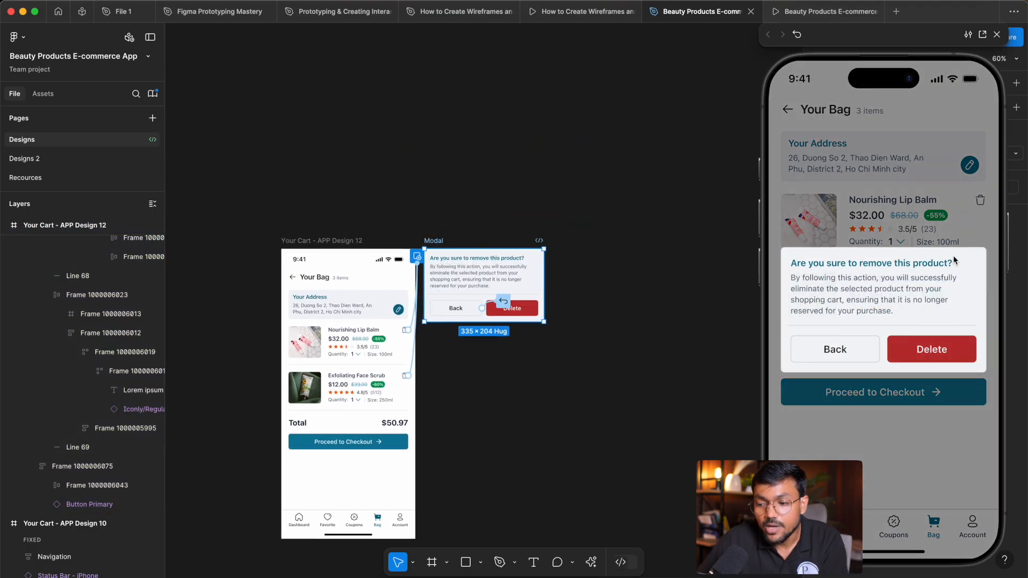
{"action": "left_click", "coordinate": [958, 213]}
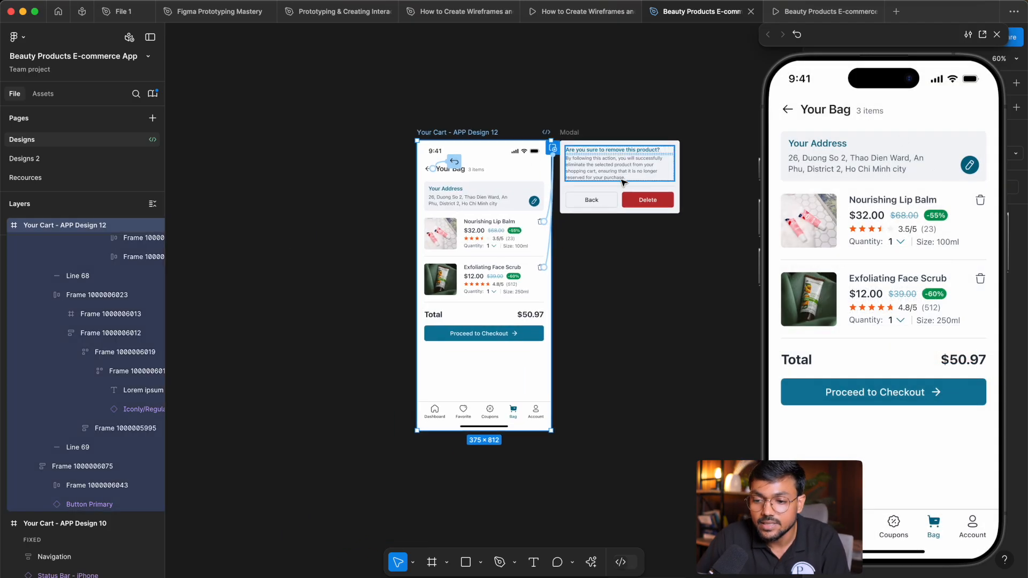
{"action": "left_click", "coordinate": [996, 36]}
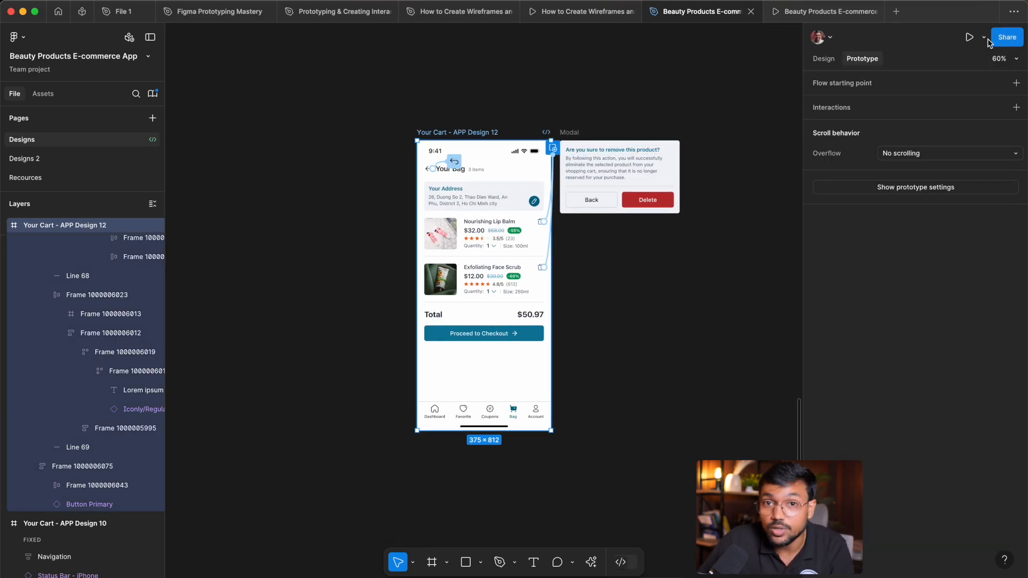
- Clear the selection and browse the available preview devices in the prototype settings without changing the device
{"action": "scroll", "coordinate": [582, 238], "scroll_direction": "down", "scroll_amount": 3}
{"action": "scroll", "coordinate": [551, 220], "scroll_direction": "up", "scroll_amount": 5}
{"action": "left_click_drag", "start_coordinate": [551, 220], "coordinate": [584, 232]}
{"action": "left_click", "coordinate": [604, 299]}
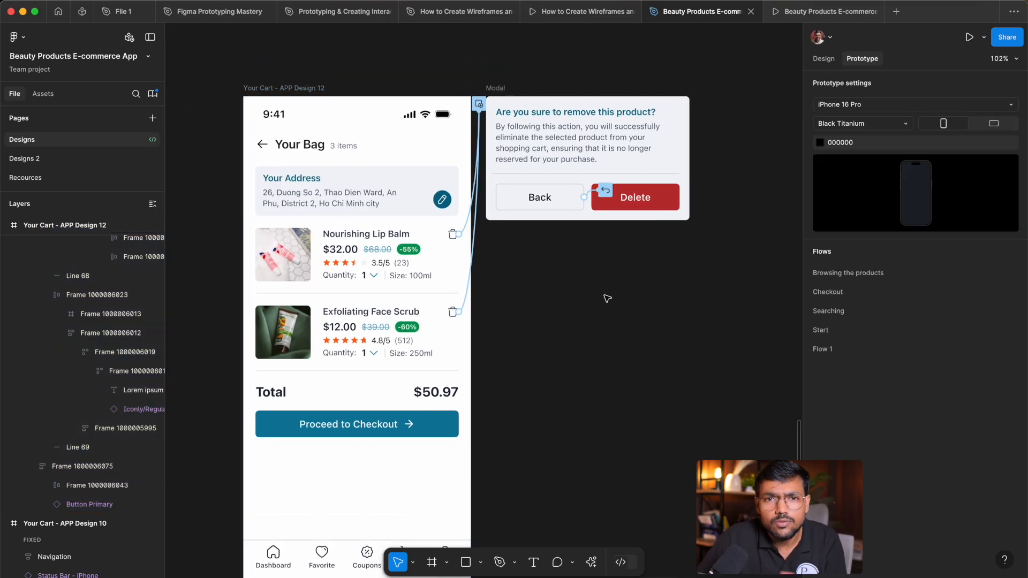
{"action": "left_click", "coordinate": [863, 106]}
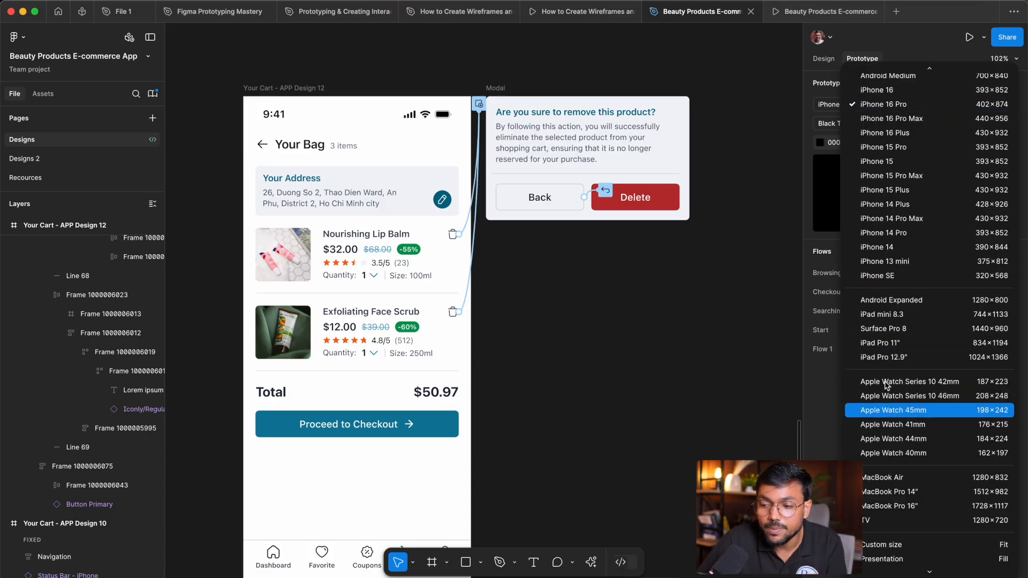
{"action": "scroll", "coordinate": [931, 347], "scroll_direction": "down", "scroll_amount": 3}
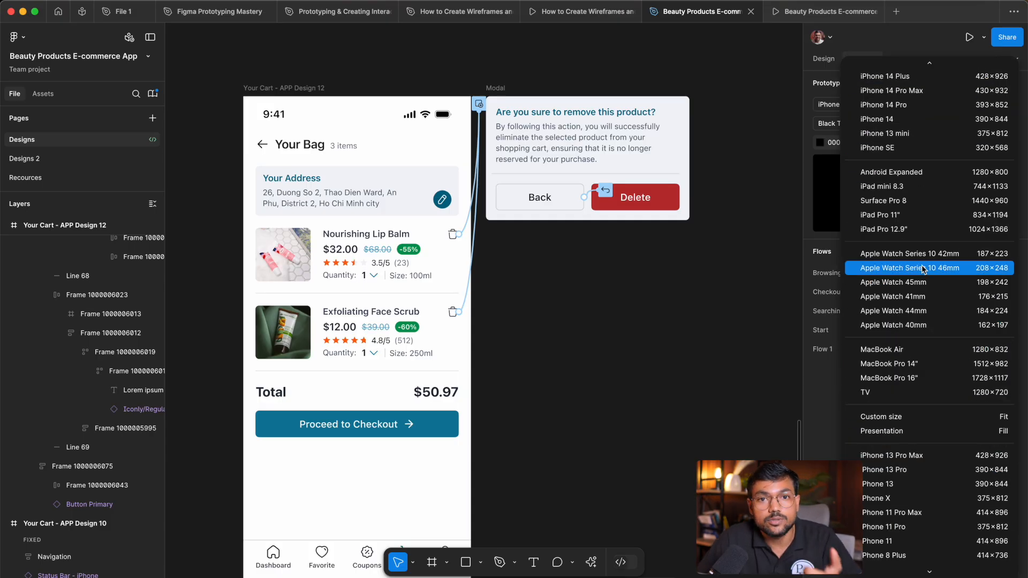
{"action": "scroll", "coordinate": [934, 332], "scroll_direction": "down", "scroll_amount": 3}
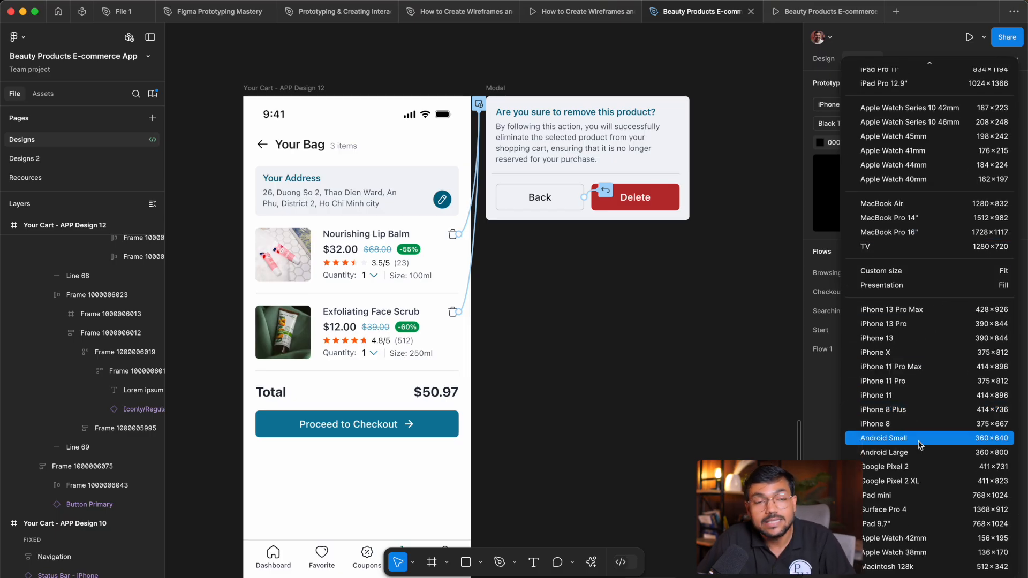
{"action": "scroll", "coordinate": [917, 443], "scroll_direction": "up", "scroll_amount": 6}
{"action": "left_click", "coordinate": [814, 115]}
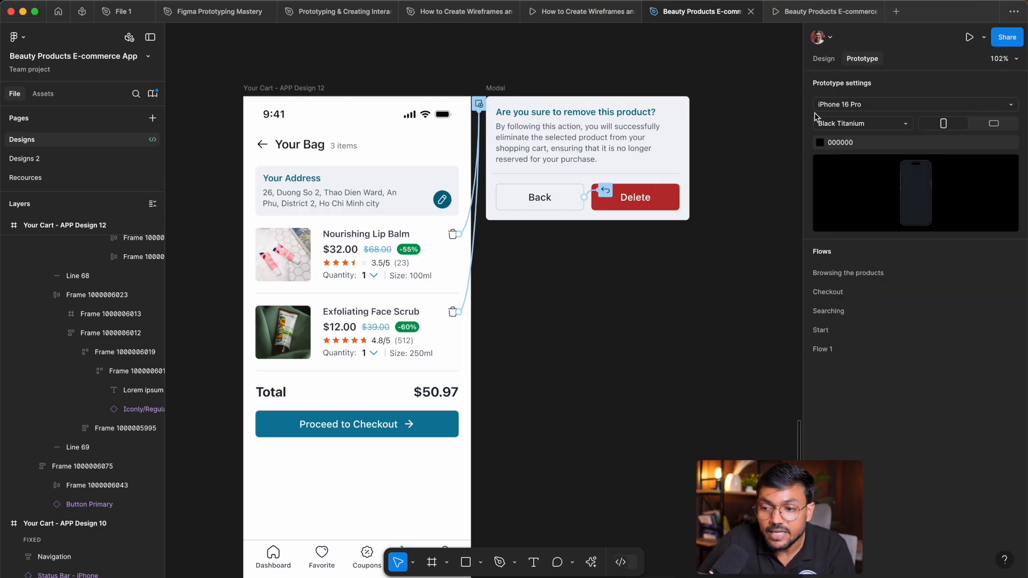
- Set the iPhone 16 Pro prototype device's finish to Desert Titanium
{"action": "left_click", "coordinate": [856, 124]}
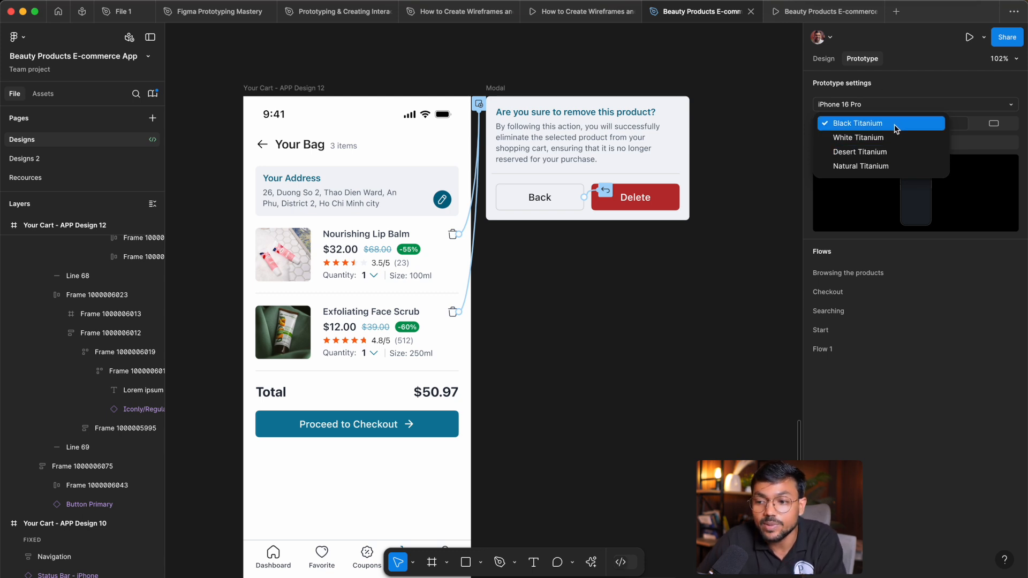
{"action": "left_click", "coordinate": [878, 153]}
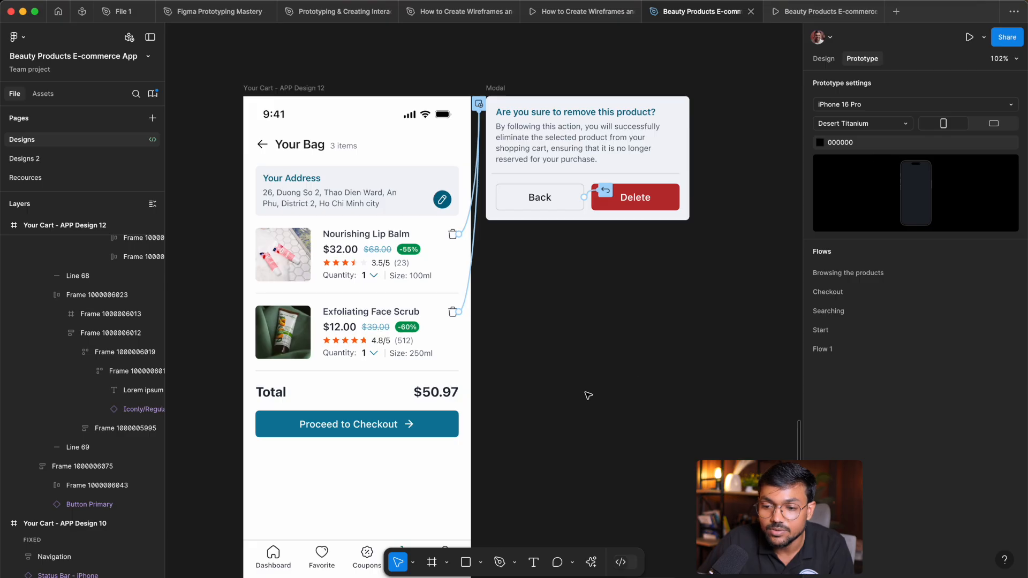
- Add a flow starting point to the Your Cart - APP Design 12 frame
{"action": "scroll", "coordinate": [465, 187], "scroll_direction": "down", "scroll_amount": 1}
{"action": "left_click", "coordinate": [279, 92]}
{"action": "left_click", "coordinate": [1016, 83]}
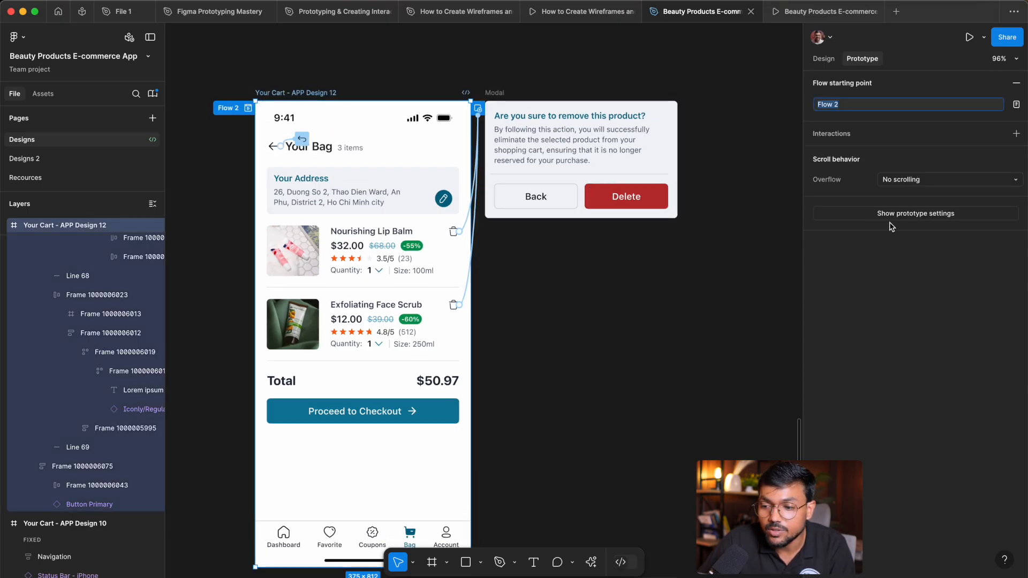
- Preview the Your Cart - APP Design 12 frame beside the canvas, close the preview and clear the selection
{"action": "left_click", "coordinate": [368, 87]}
{"action": "left_click", "coordinate": [291, 93]}
{"action": "key", "text": "shift+space"}
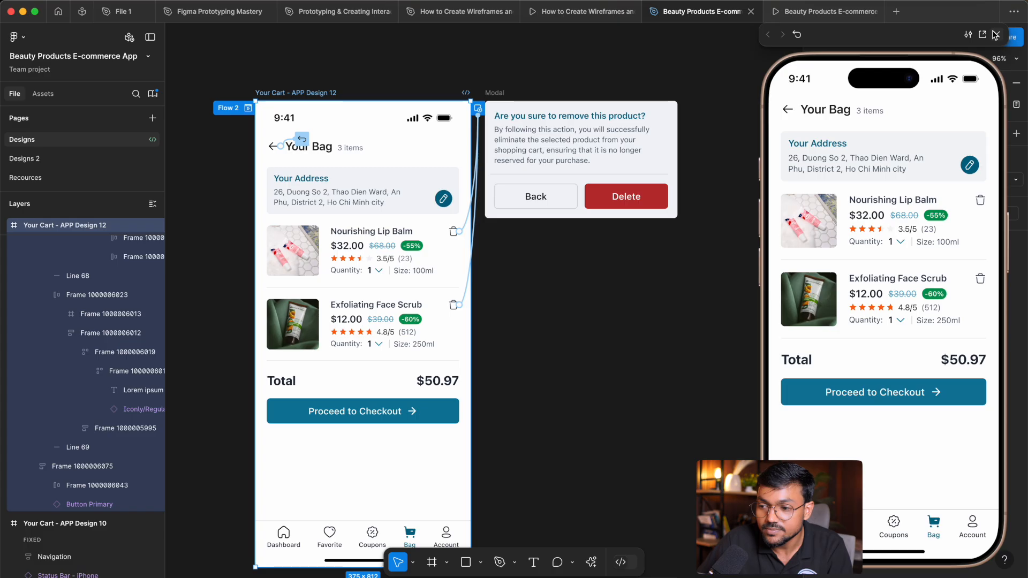
{"action": "left_click", "coordinate": [995, 35]}
{"action": "left_click", "coordinate": [587, 358]}
- Examine the connected frames from Splash Screen to Product Detail and where their flow starting points are placed
{"action": "scroll", "coordinate": [602, 219], "scroll_direction": "down", "scroll_amount": 3}
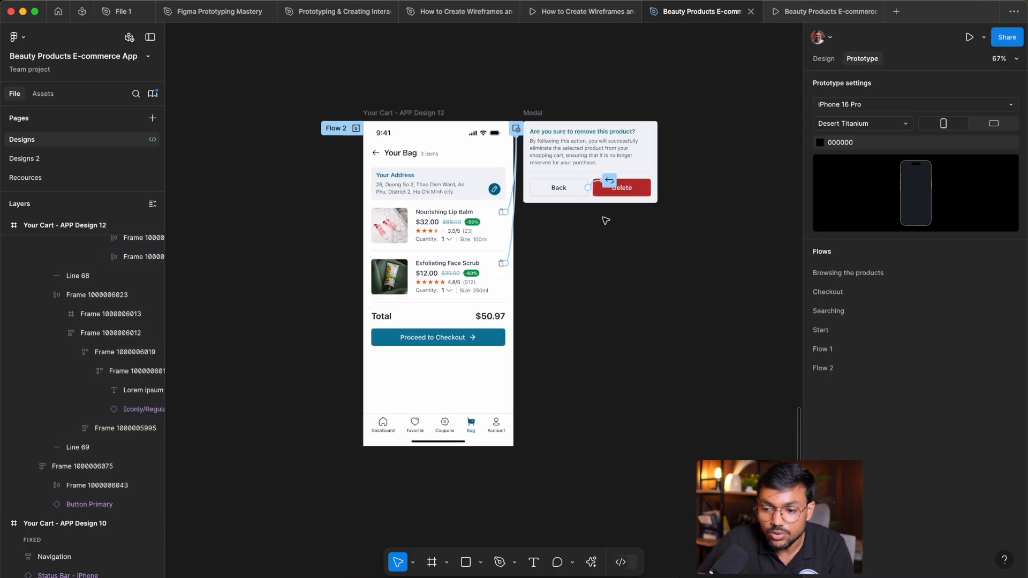
{"action": "scroll", "coordinate": [458, 217], "scroll_direction": "up", "scroll_amount": 2}
{"action": "left_click_drag", "start_coordinate": [695, 297], "coordinate": [660, 296]}
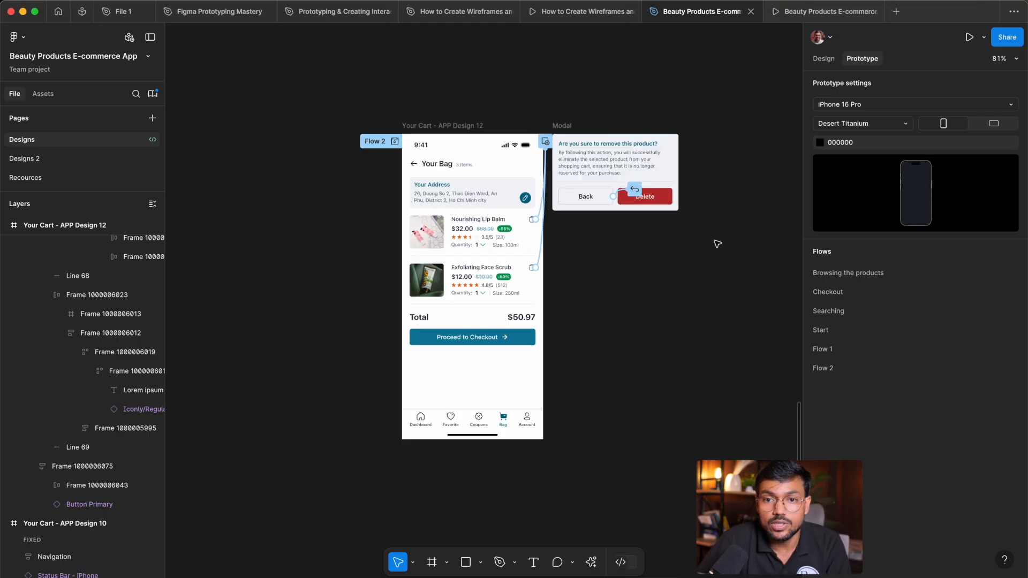
{"action": "scroll", "coordinate": [715, 240], "scroll_direction": "down", "scroll_amount": 10}
{"action": "scroll", "coordinate": [411, 255], "scroll_direction": "up", "scroll_amount": 5}
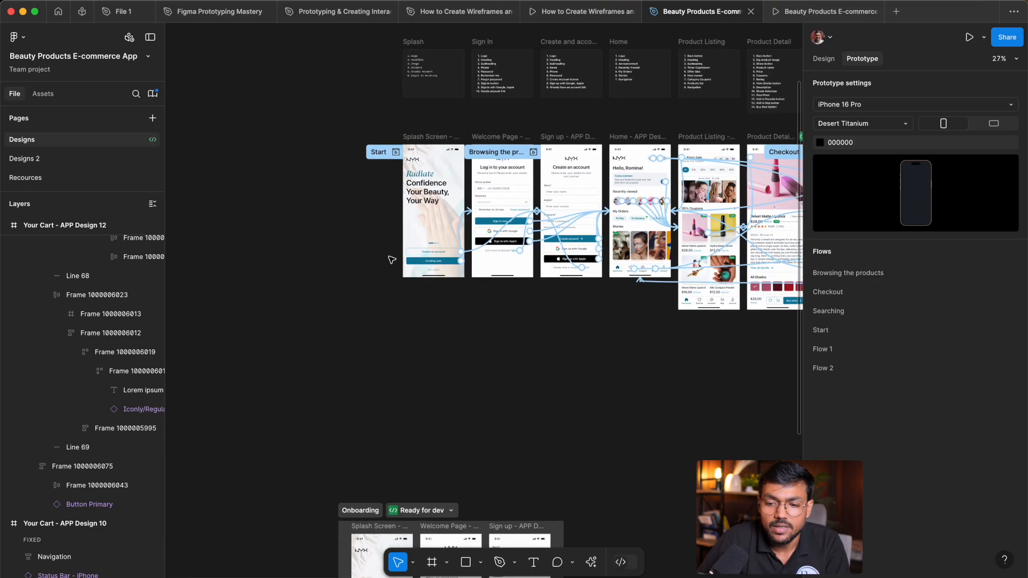
{"action": "scroll", "coordinate": [454, 166], "scroll_direction": "up", "scroll_amount": 2}
{"action": "left_click_drag", "start_coordinate": [451, 167], "coordinate": [383, 140]}
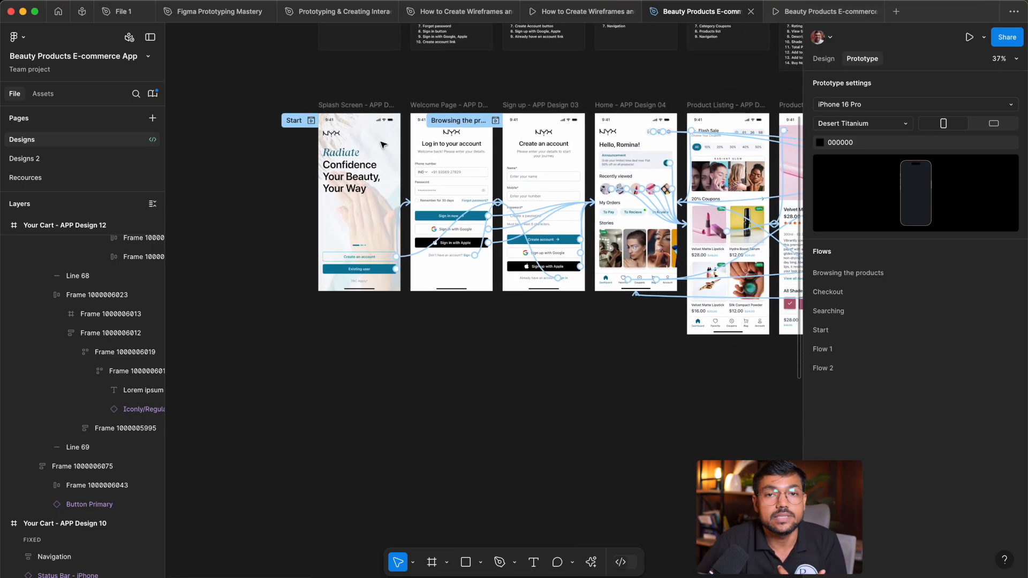
{"action": "scroll", "coordinate": [382, 140], "scroll_direction": "up", "scroll_amount": 2}
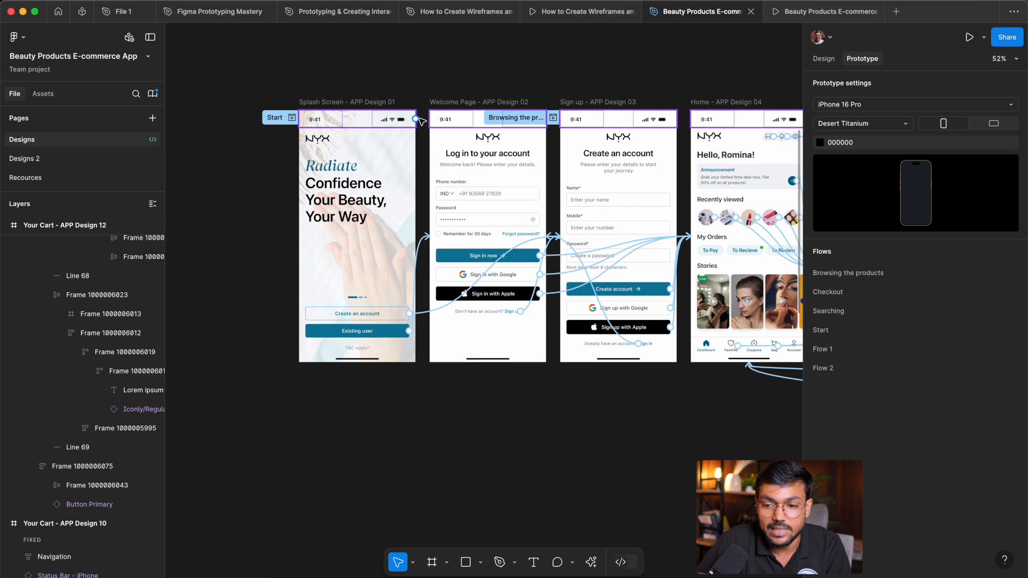
{"action": "scroll", "coordinate": [626, 102], "scroll_direction": "up", "scroll_amount": 3}
{"action": "scroll", "coordinate": [472, 131], "scroll_direction": "down", "scroll_amount": 4}
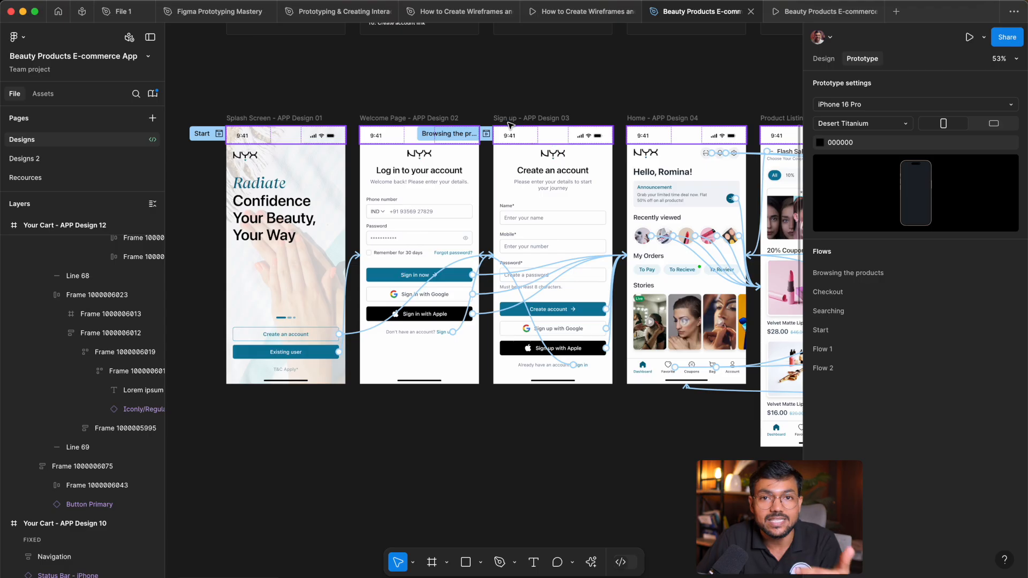
{"action": "left_click_drag", "start_coordinate": [523, 137], "coordinate": [679, 137]}
{"action": "left_click_drag", "start_coordinate": [666, 90], "coordinate": [446, 97]}
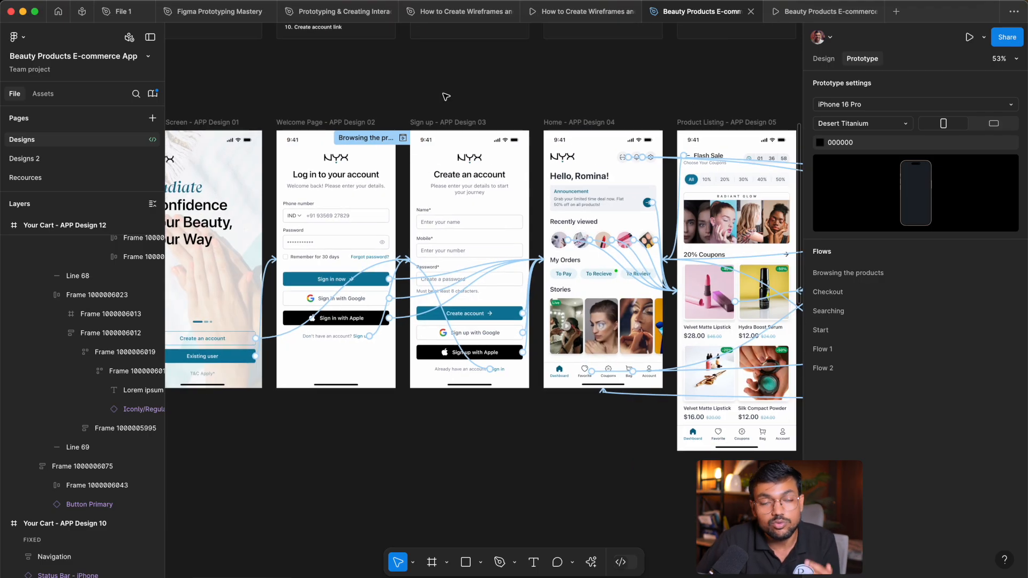
{"action": "scroll", "coordinate": [446, 96], "scroll_direction": "down", "scroll_amount": 5}
{"action": "scroll", "coordinate": [443, 101], "scroll_direction": "up", "scroll_amount": 3}
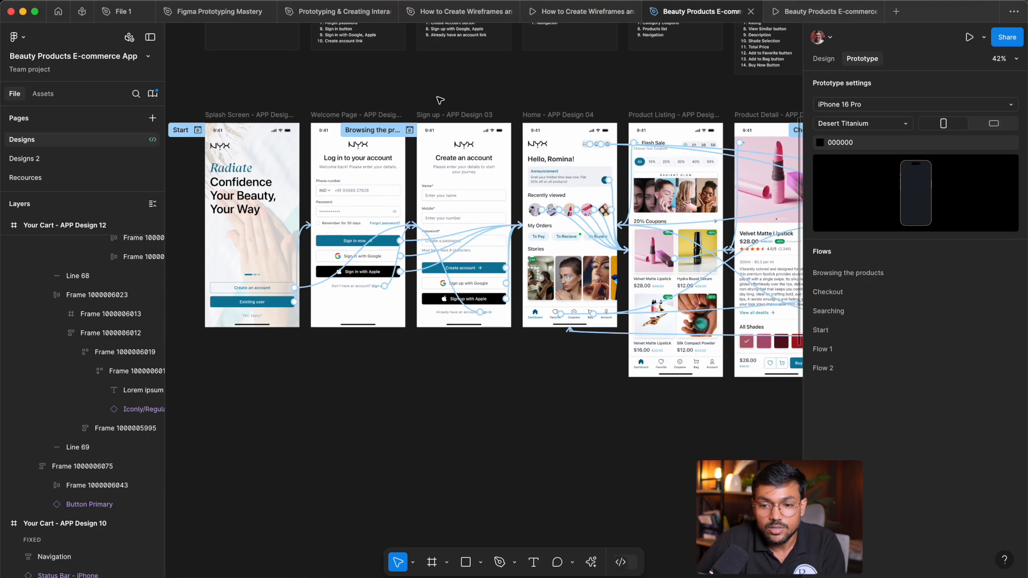
- Add a flow starting point to the Home - APP Design 04 frame
{"action": "left_click", "coordinate": [438, 114]}
{"action": "left_click", "coordinate": [552, 115]}
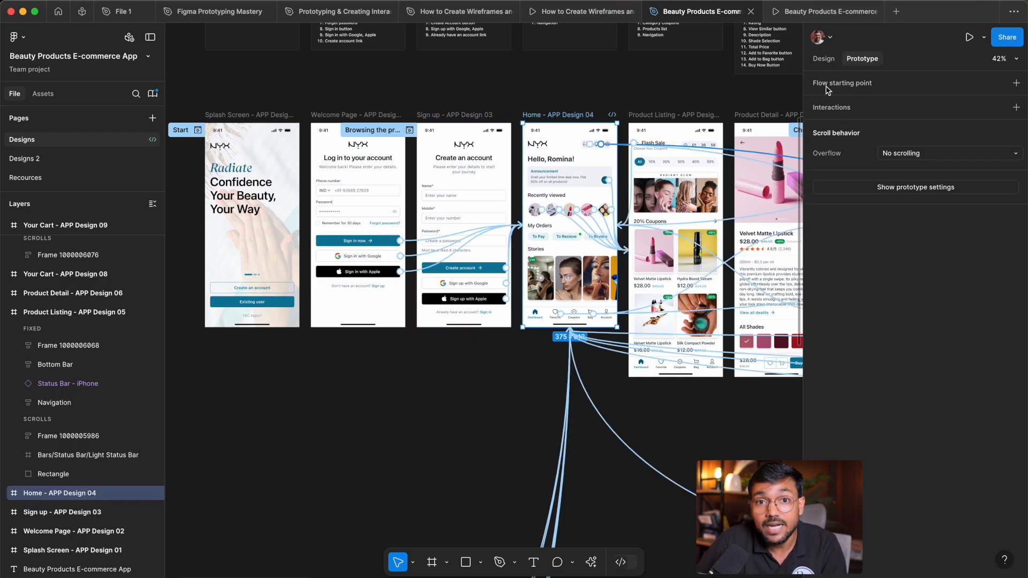
{"action": "left_click", "coordinate": [840, 109]}
{"action": "left_click", "coordinate": [1015, 129]}
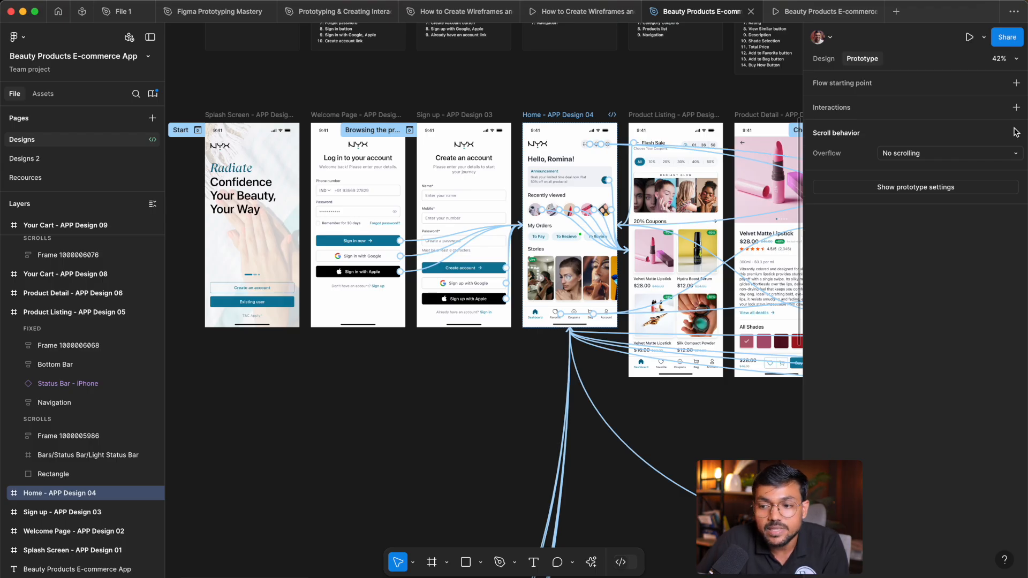
{"action": "left_click", "coordinate": [836, 81]}
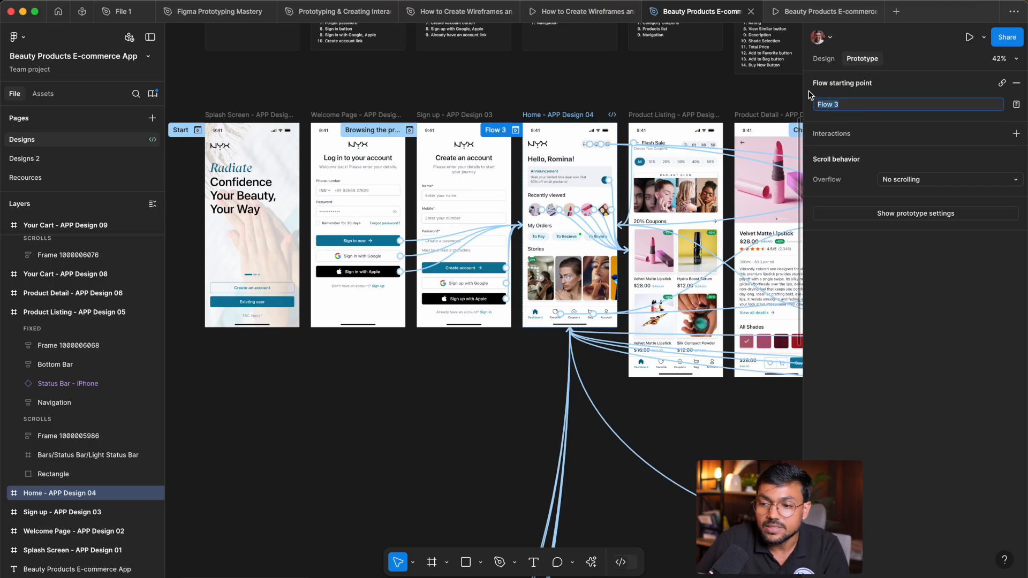
- Undo the Home - APP Design 04 frame's new flow starting point and leave nothing selected
{"action": "left_click", "coordinate": [708, 92]}
{"action": "key", "text": "super+z"}
{"action": "key", "text": "super+z"}
{"action": "left_click", "coordinate": [708, 92]}
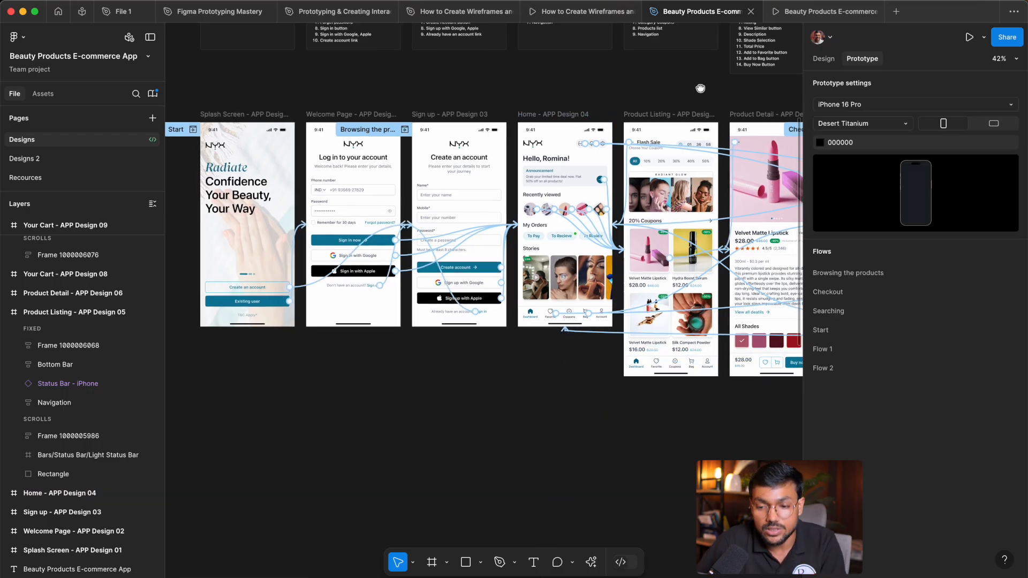
{"action": "scroll", "coordinate": [463, 105], "scroll_direction": "up", "scroll_amount": 3}
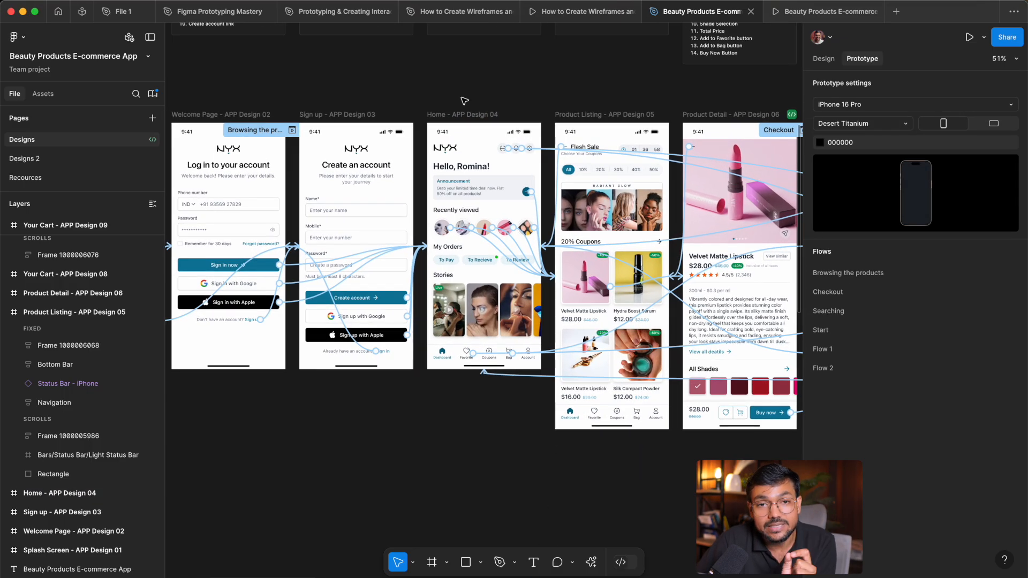
{"action": "scroll", "coordinate": [427, 241], "scroll_direction": "up", "scroll_amount": 5}
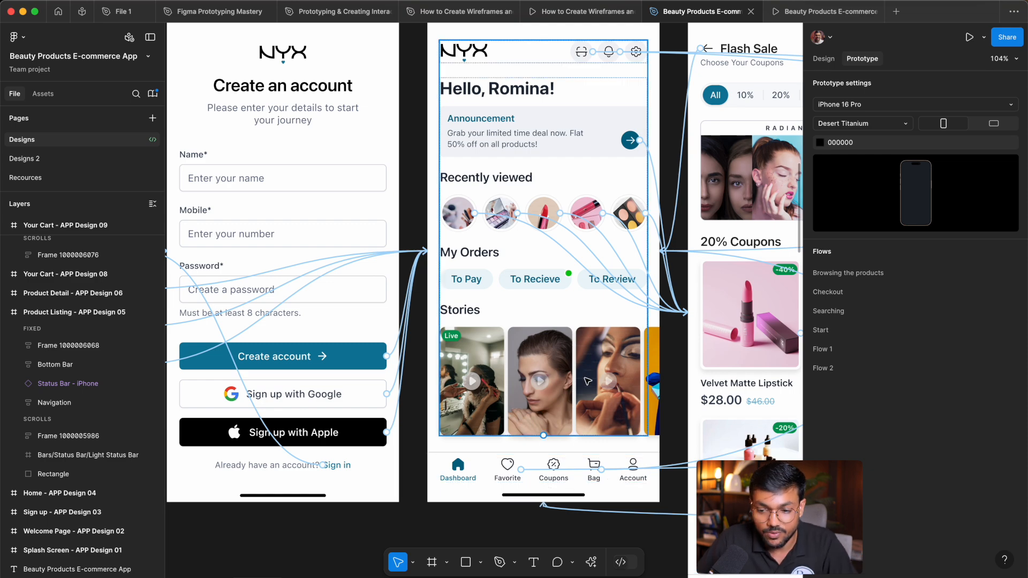
{"action": "scroll", "coordinate": [548, 377], "scroll_direction": "up", "scroll_amount": 2}
{"action": "scroll", "coordinate": [548, 377], "scroll_direction": "right", "scroll_amount": 2}
{"action": "scroll", "coordinate": [549, 378], "scroll_direction": "down", "scroll_amount": 5}
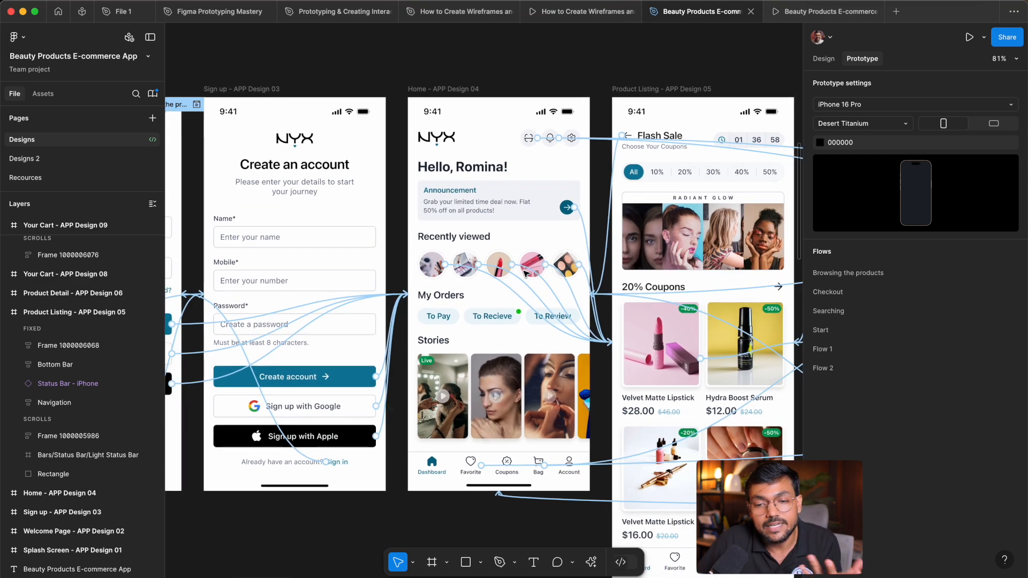
{"action": "scroll", "coordinate": [526, 273], "scroll_direction": "down", "scroll_amount": 3}
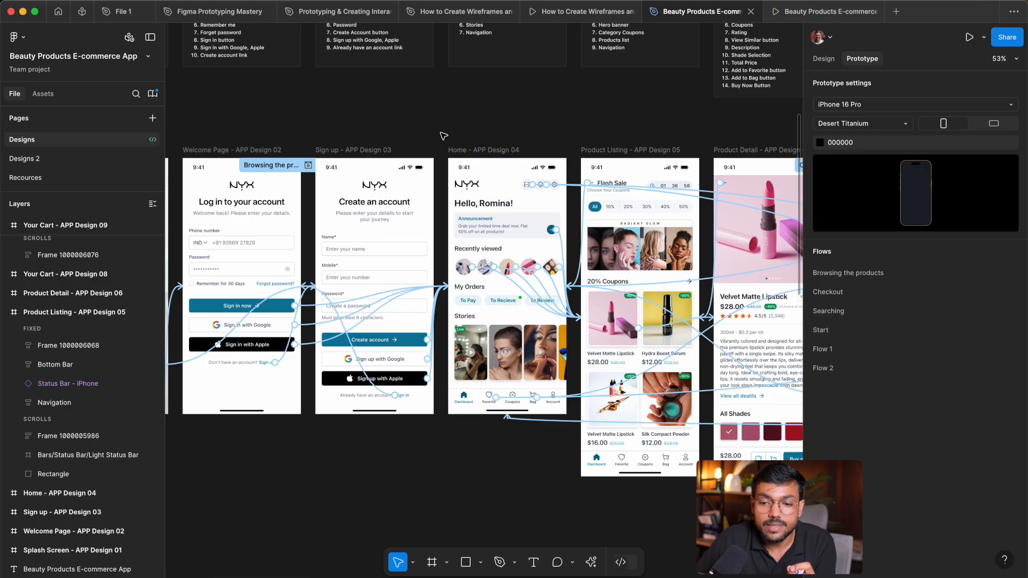
- Check how the sign-up screen fits the device frame in the presentation view, and return to the design file
{"action": "left_click", "coordinate": [808, 12]}
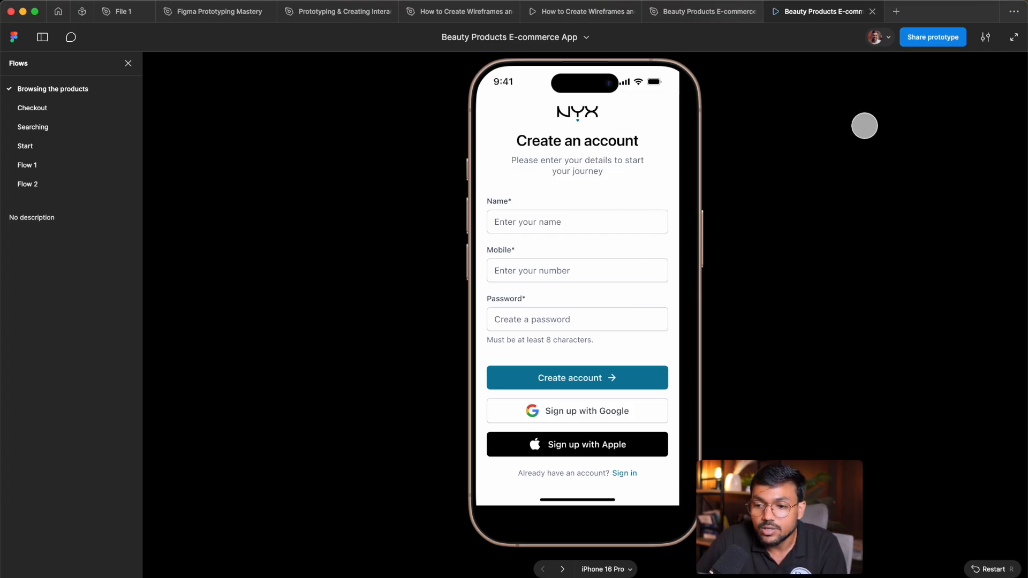
{"action": "mouse_move", "coordinate": [719, 14]}
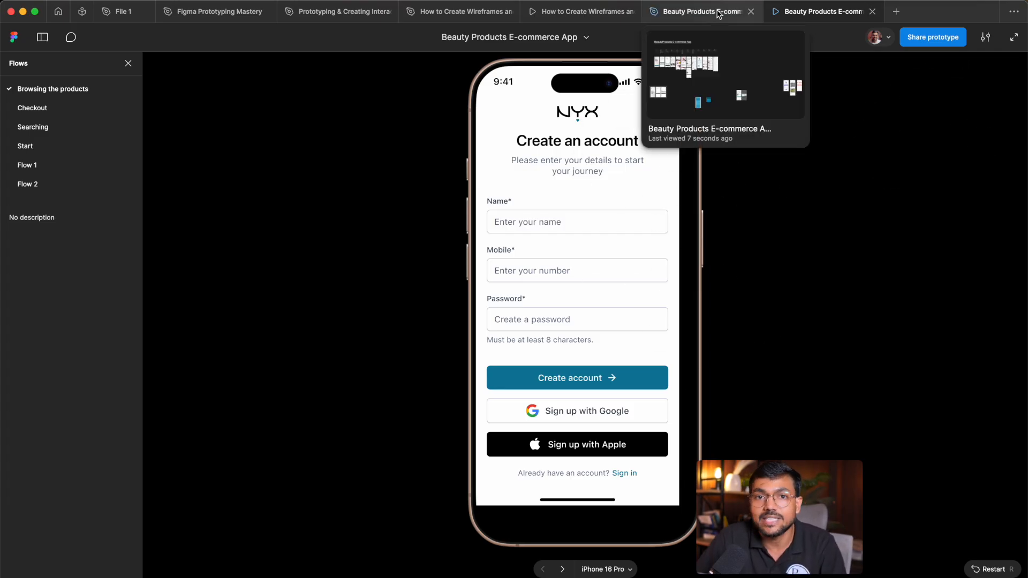
{"action": "left_click", "coordinate": [705, 16]}
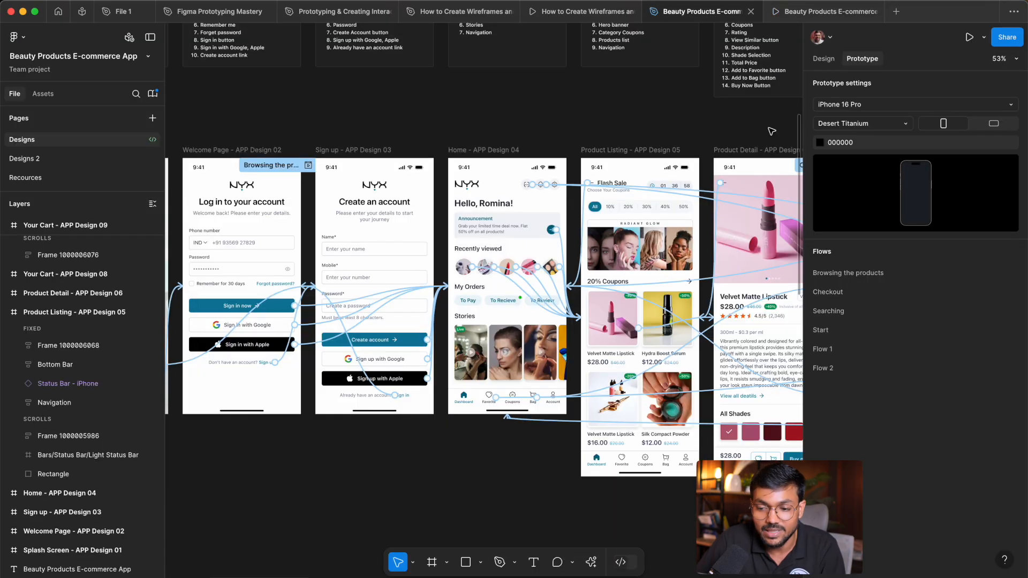
- Change the prototype device to iPhone 13 mini, check the fit in the presentation view and return to the design file
{"action": "left_click", "coordinate": [852, 103]}
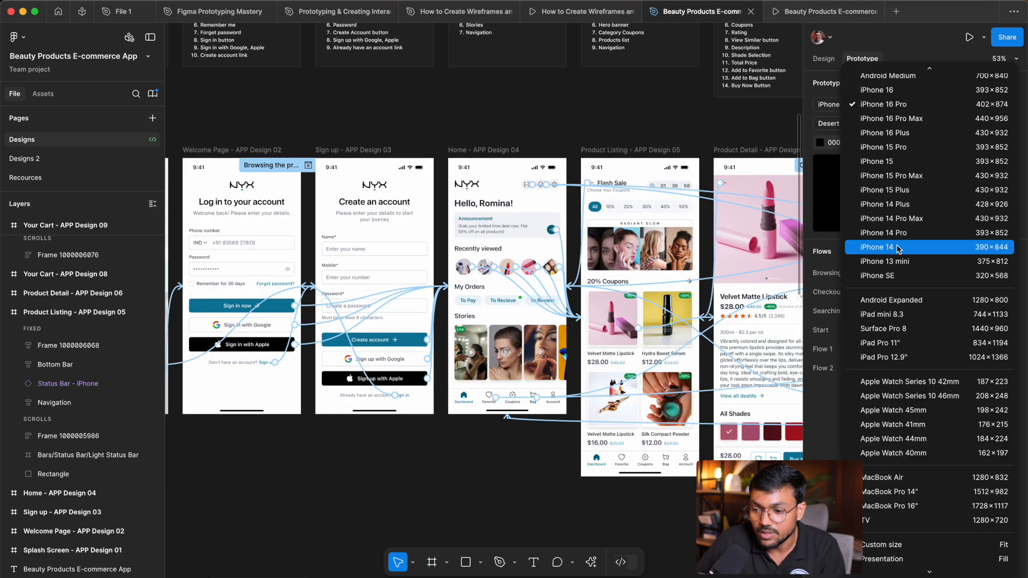
{"action": "left_click", "coordinate": [892, 261]}
{"action": "left_click", "coordinate": [825, 12]}
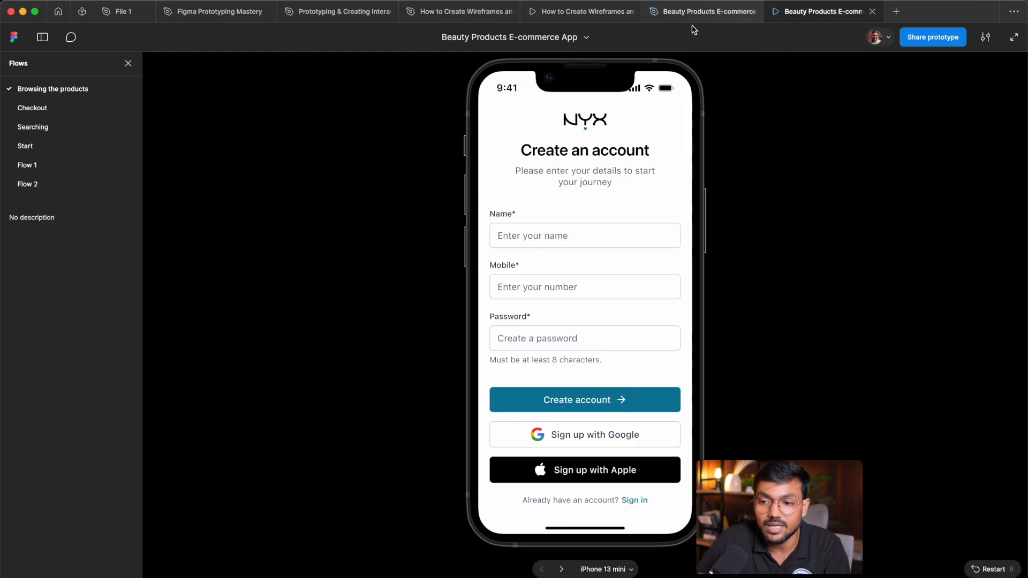
{"action": "left_click", "coordinate": [726, 21]}
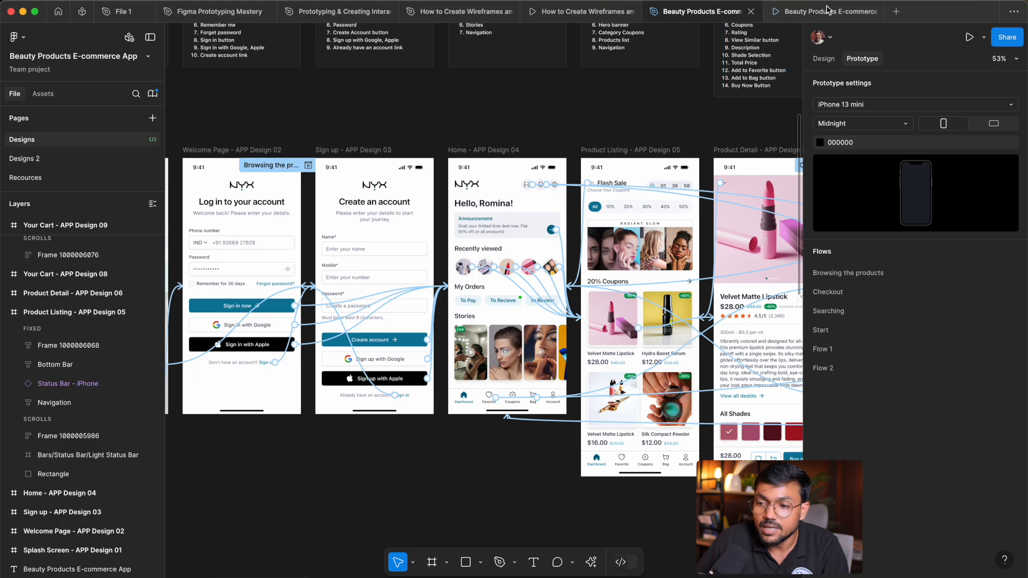
- Present the prototype and test the Checkout flow from the bag through checkout and payment to the confirmation screen
{"action": "left_click", "coordinate": [969, 37]}
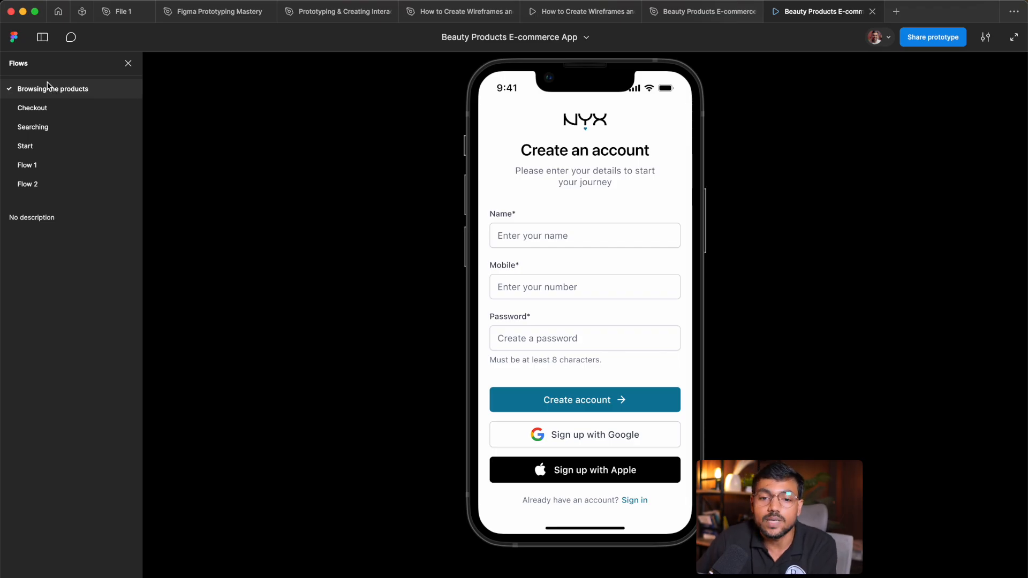
{"action": "left_click", "coordinate": [71, 113]}
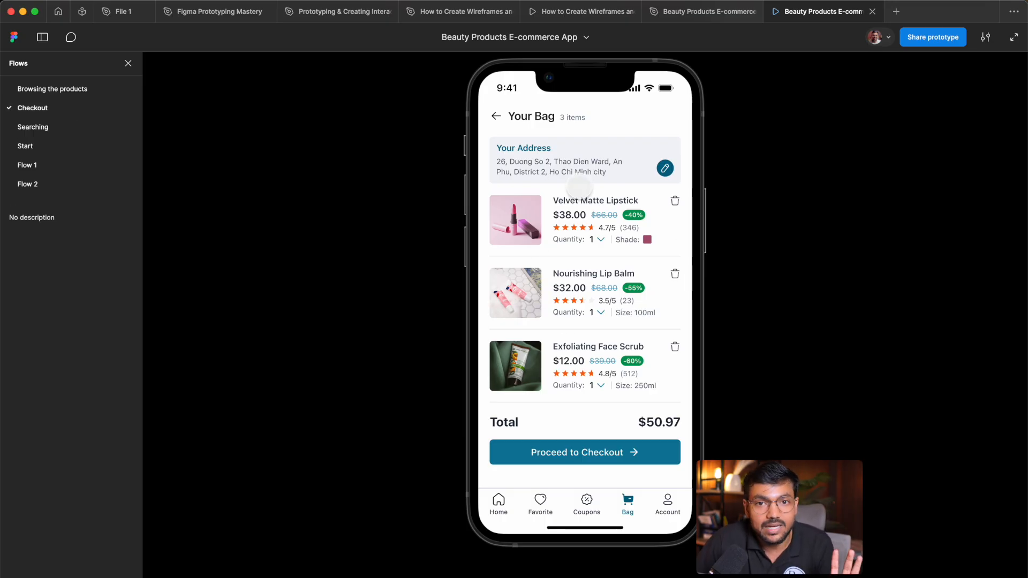
{"action": "left_click", "coordinate": [590, 453]}
{"action": "scroll", "coordinate": [595, 412], "scroll_direction": "down", "scroll_amount": 1}
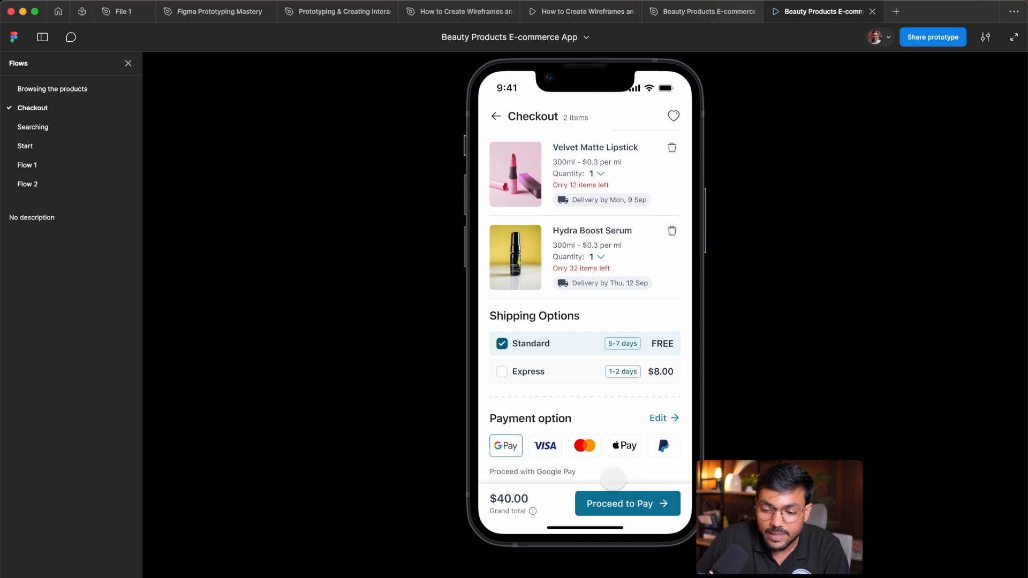
{"action": "left_click", "coordinate": [599, 503]}
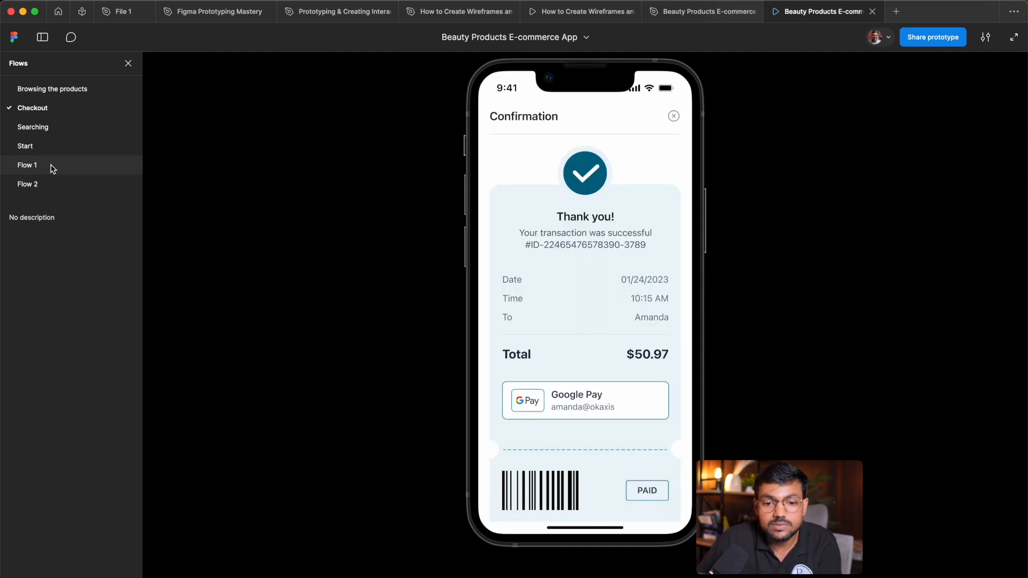
- Play the Searching flow and test the search field and the page content in the presentation
{"action": "left_click", "coordinate": [48, 129]}
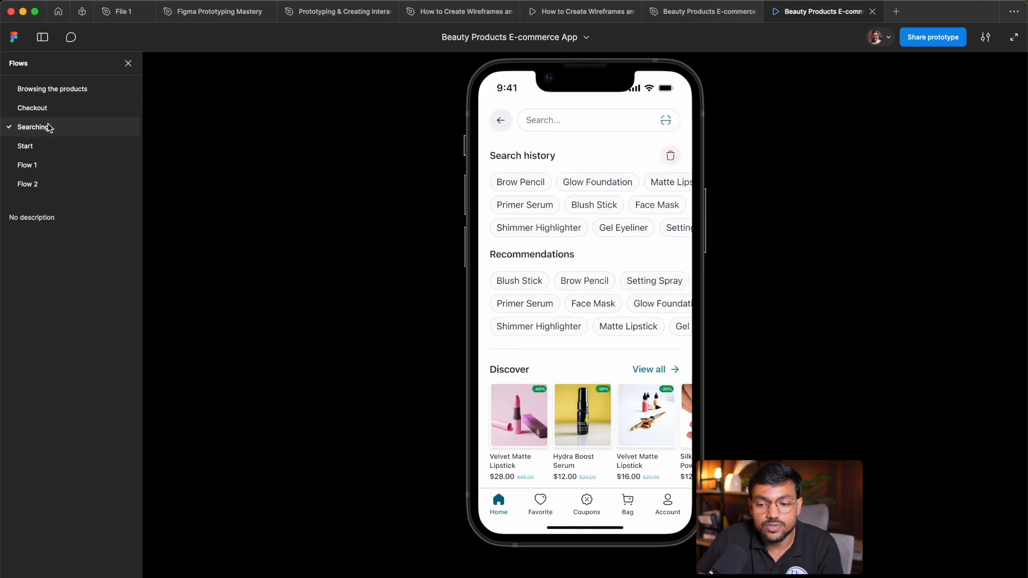
{"action": "left_click", "coordinate": [554, 122]}
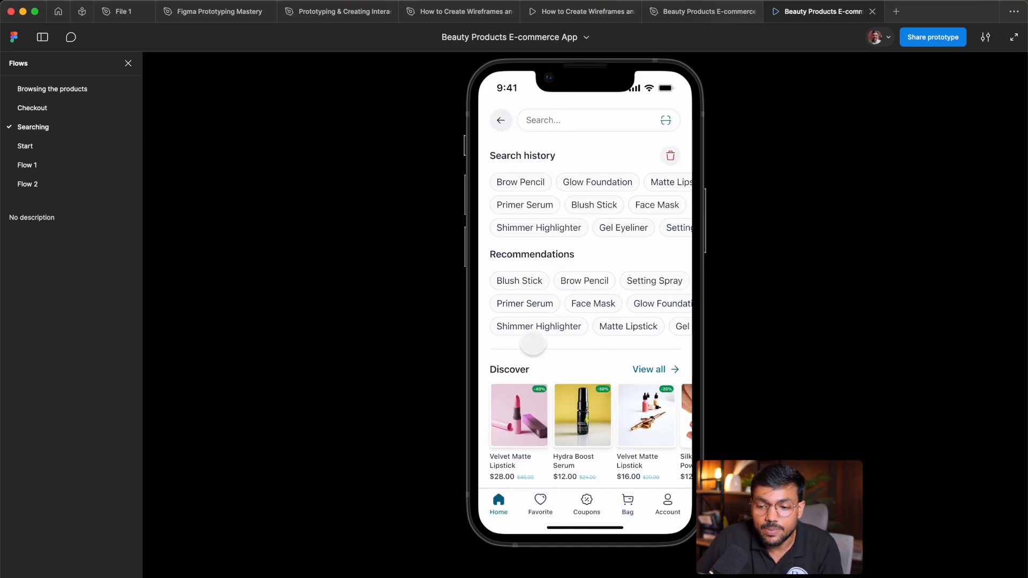
{"action": "left_click_drag", "start_coordinate": [561, 287], "coordinate": [569, 264]}
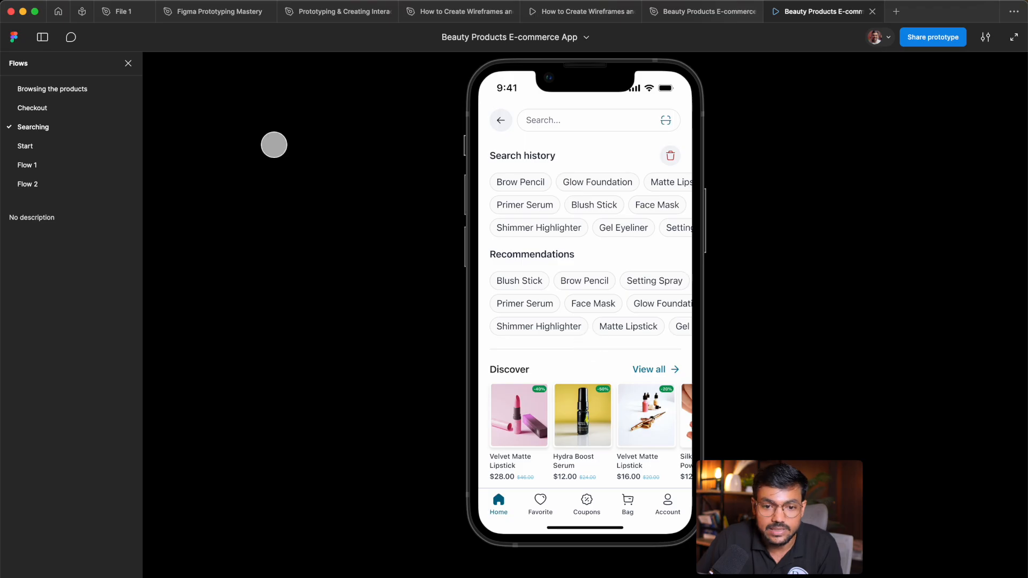
- Play the Browsing the products flow and go to the home screen by signing up with Google
{"action": "left_click", "coordinate": [52, 90]}
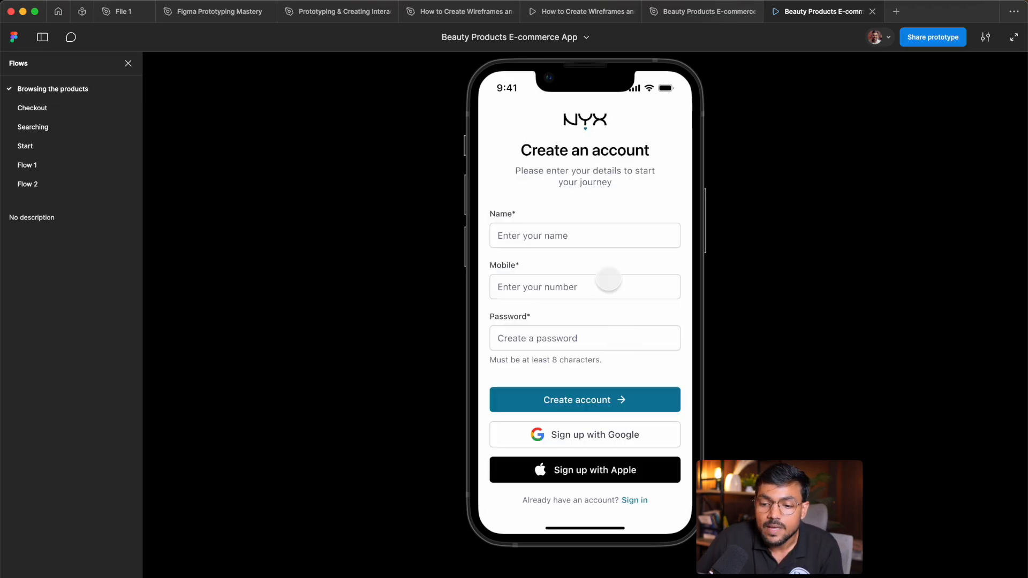
{"action": "left_click", "coordinate": [544, 319]}
{"action": "left_click", "coordinate": [598, 439]}
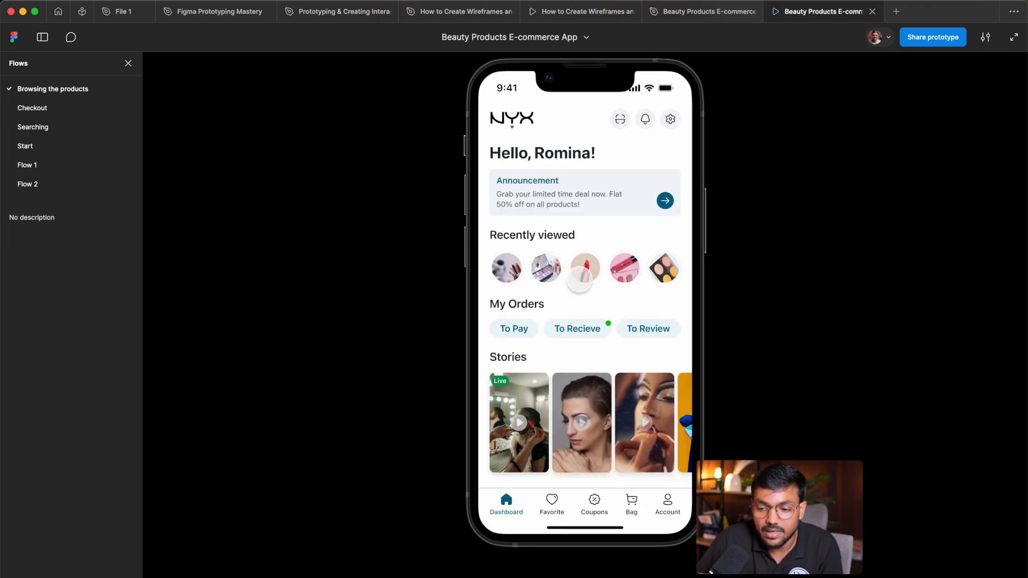
- Open the Flash Sale listing from the recently viewed products and look through the Velvet Matte Lipstick detail page
{"action": "left_click", "coordinate": [580, 281]}
{"action": "scroll", "coordinate": [610, 374], "scroll_direction": "down", "scroll_amount": 3}
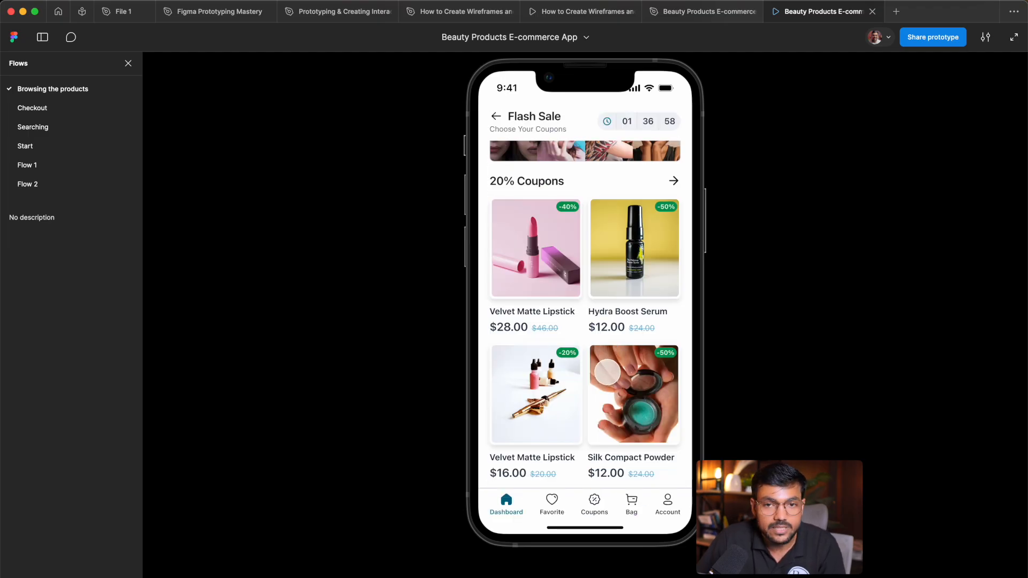
{"action": "scroll", "coordinate": [607, 372], "scroll_direction": "up", "scroll_amount": 3}
{"action": "left_click", "coordinate": [545, 349]}
{"action": "scroll", "coordinate": [595, 388], "scroll_direction": "down", "scroll_amount": 3}
{"action": "scroll", "coordinate": [592, 390], "scroll_direction": "up", "scroll_amount": 3}
{"action": "scroll", "coordinate": [616, 428], "scroll_direction": "down", "scroll_amount": 3}
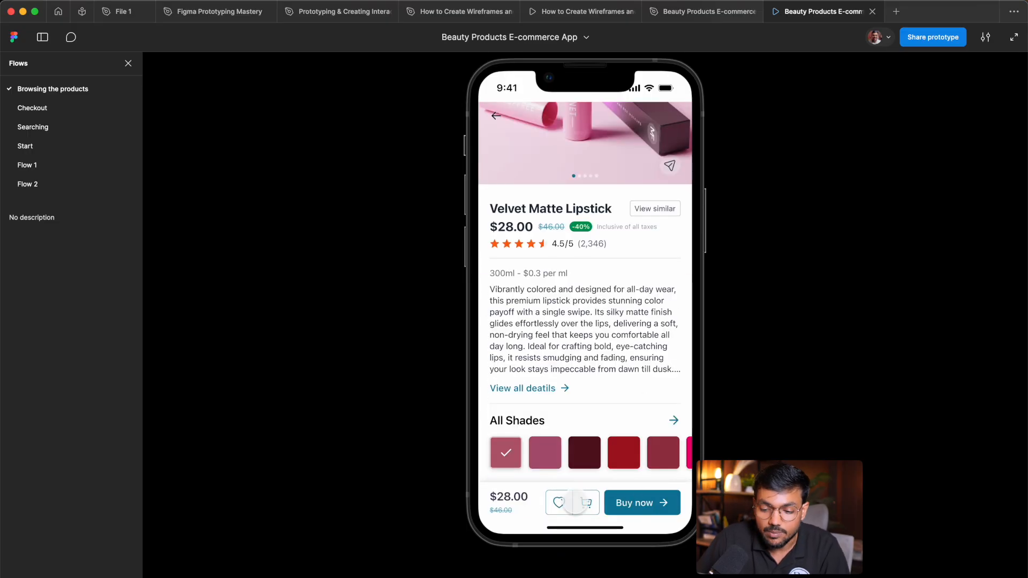
- Buy the lipstick, look through the Checkout page and proceed to payment to reach the confirmation screen
{"action": "left_click", "coordinate": [642, 503]}
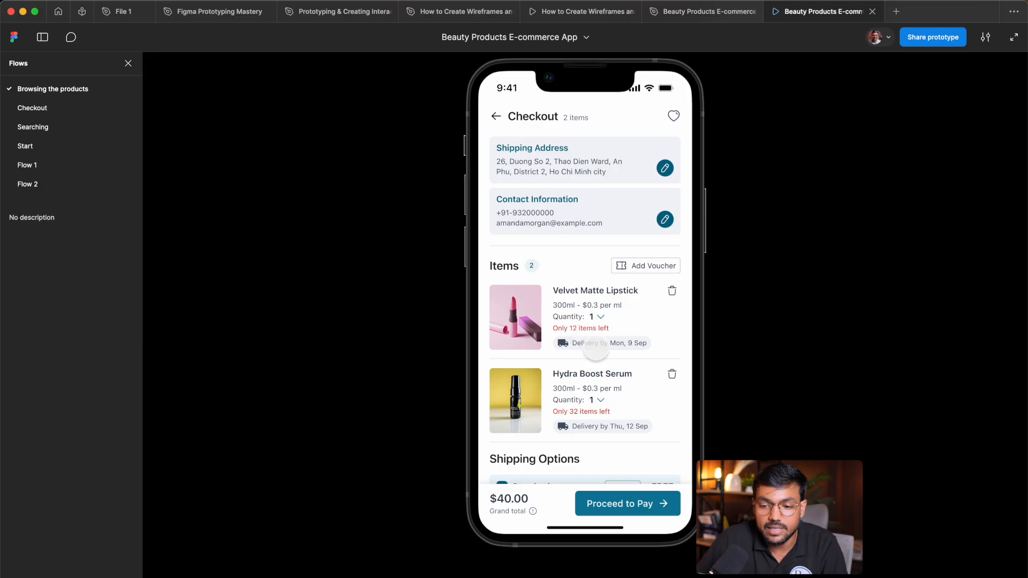
{"action": "scroll", "coordinate": [596, 348], "scroll_direction": "down", "scroll_amount": 3}
{"action": "scroll", "coordinate": [627, 427], "scroll_direction": "up", "scroll_amount": 2}
{"action": "scroll", "coordinate": [626, 426], "scroll_direction": "down", "scroll_amount": 3}
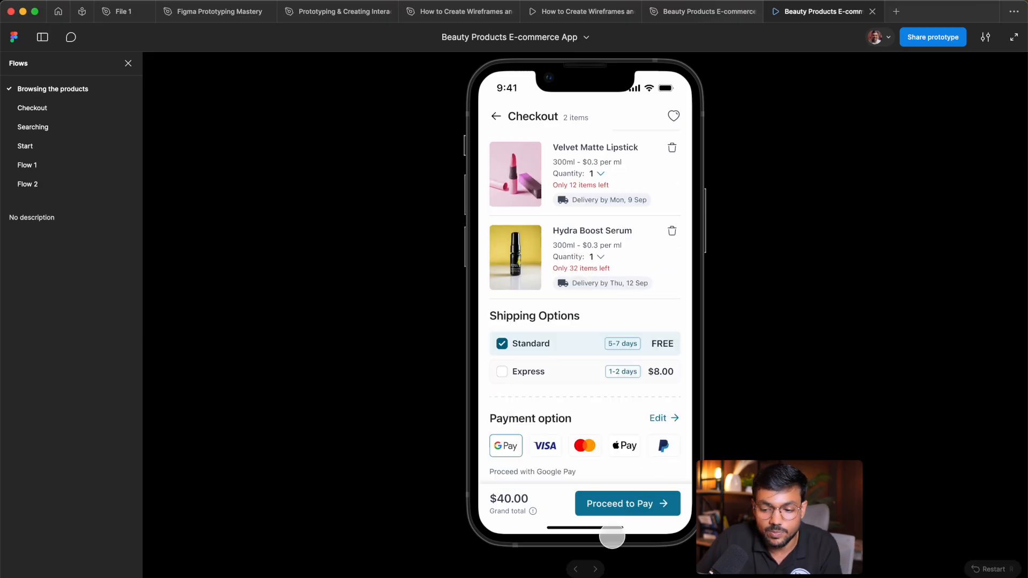
{"action": "left_click", "coordinate": [610, 505]}
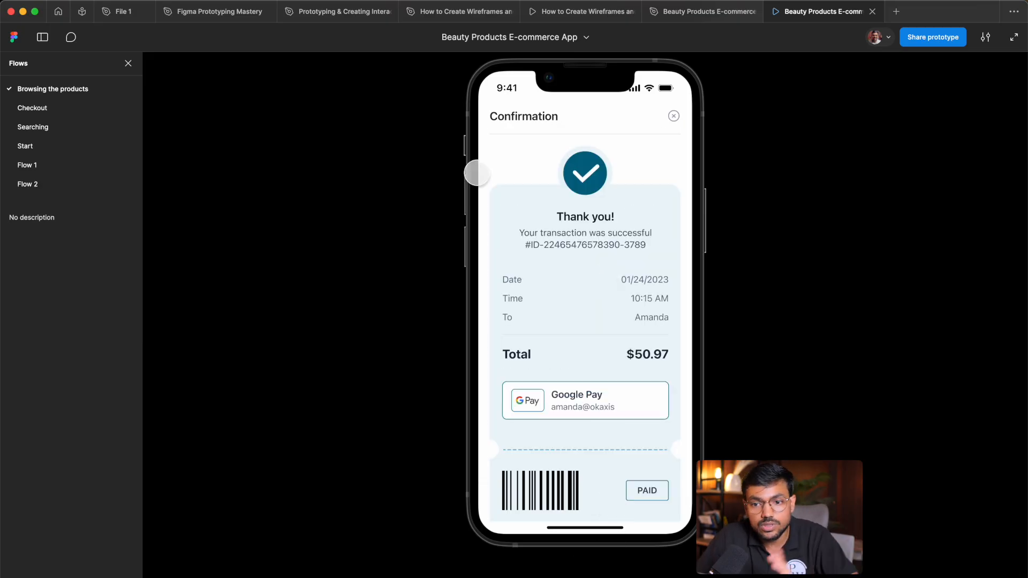
- Return to the design file, preview the Start flow from the splash screen frame and close the preview
{"action": "left_click", "coordinate": [696, 11]}
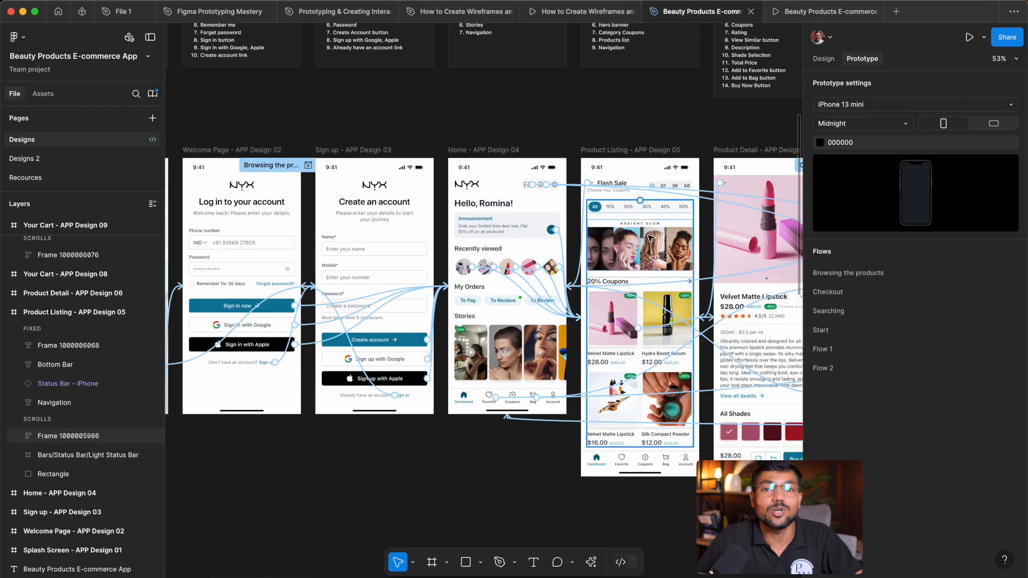
{"action": "scroll", "coordinate": [644, 228], "scroll_direction": "down", "scroll_amount": 3}
{"action": "scroll", "coordinate": [471, 166], "scroll_direction": "left", "scroll_amount": 3}
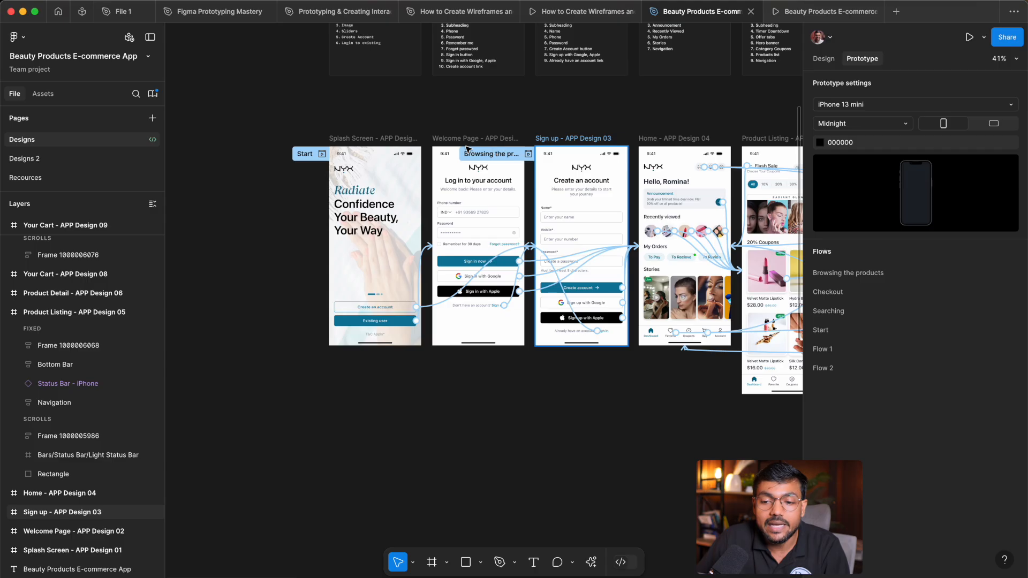
{"action": "scroll", "coordinate": [380, 151], "scroll_direction": "up", "scroll_amount": 5}
{"action": "left_click", "coordinate": [281, 151]}
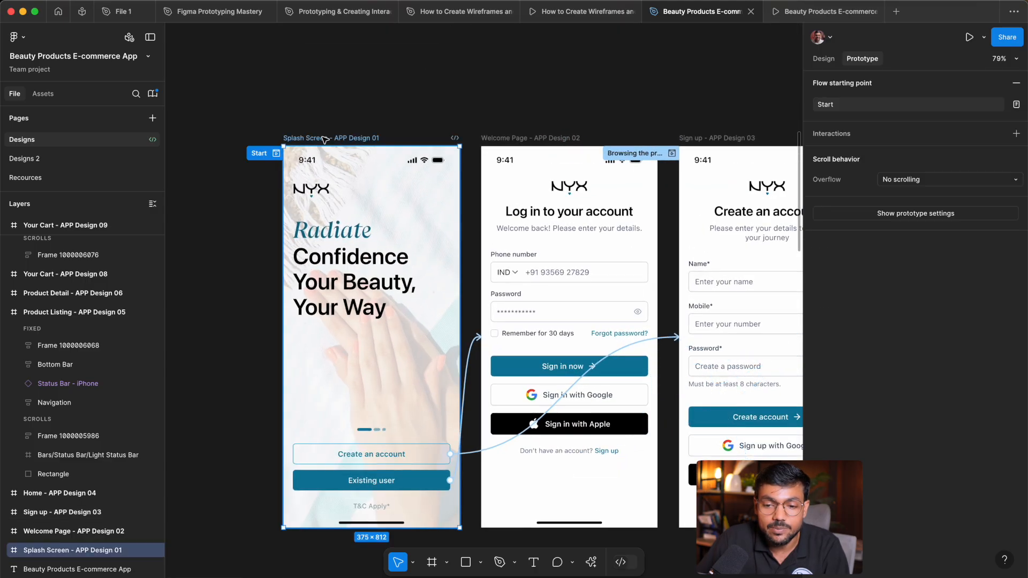
{"action": "left_click", "coordinate": [274, 153]}
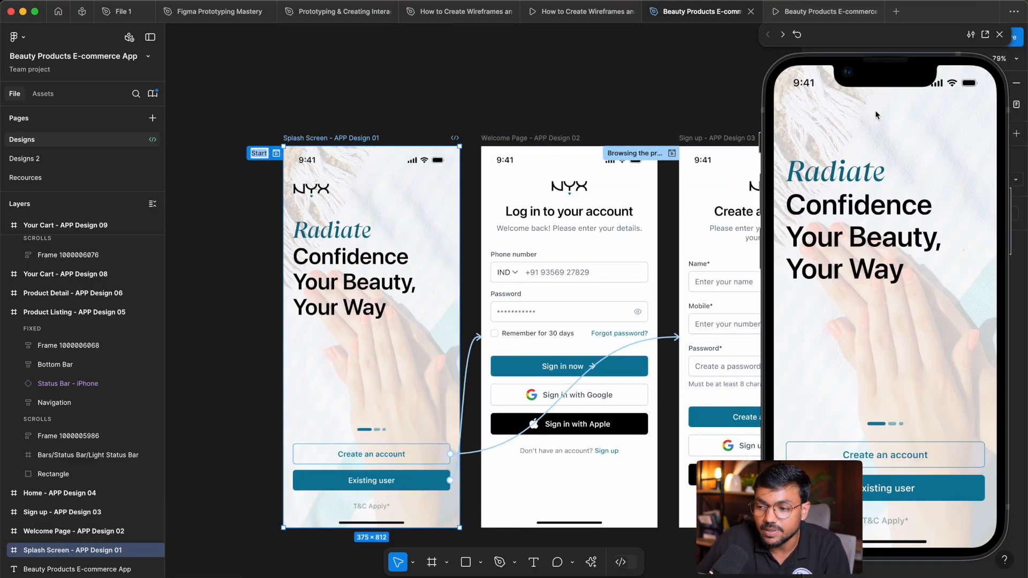
{"action": "left_click", "coordinate": [999, 35]}
{"action": "left_click", "coordinate": [760, 68]}
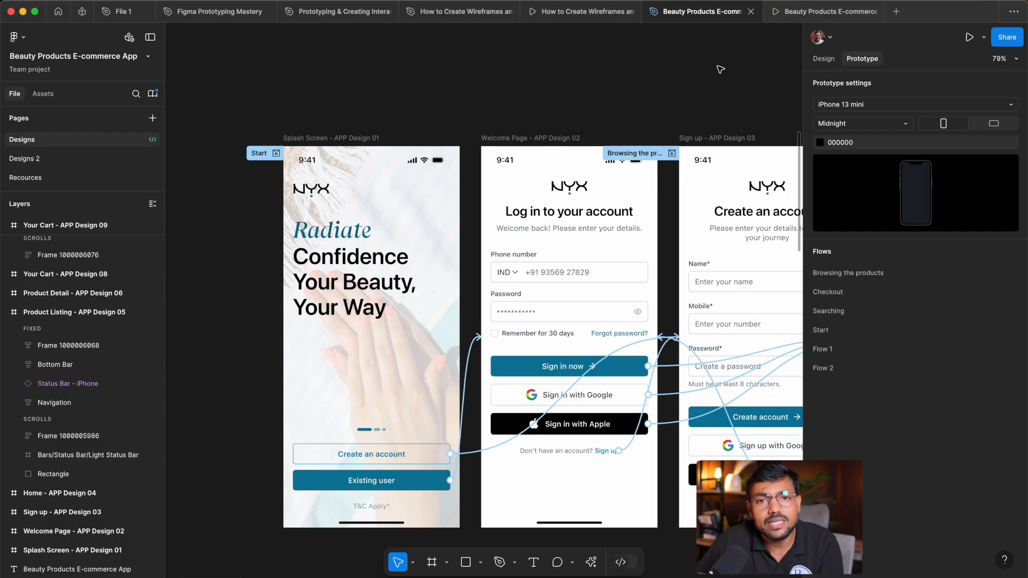
{"action": "left_click_drag", "start_coordinate": [720, 71], "coordinate": [600, 36]}
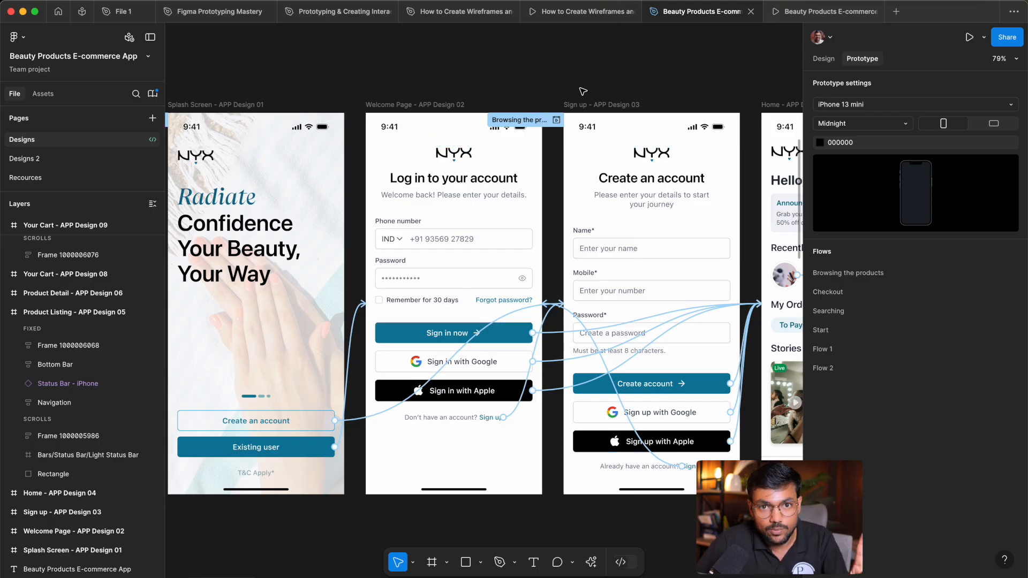
{"action": "scroll", "coordinate": [558, 193], "scroll_direction": "down", "scroll_amount": 5}
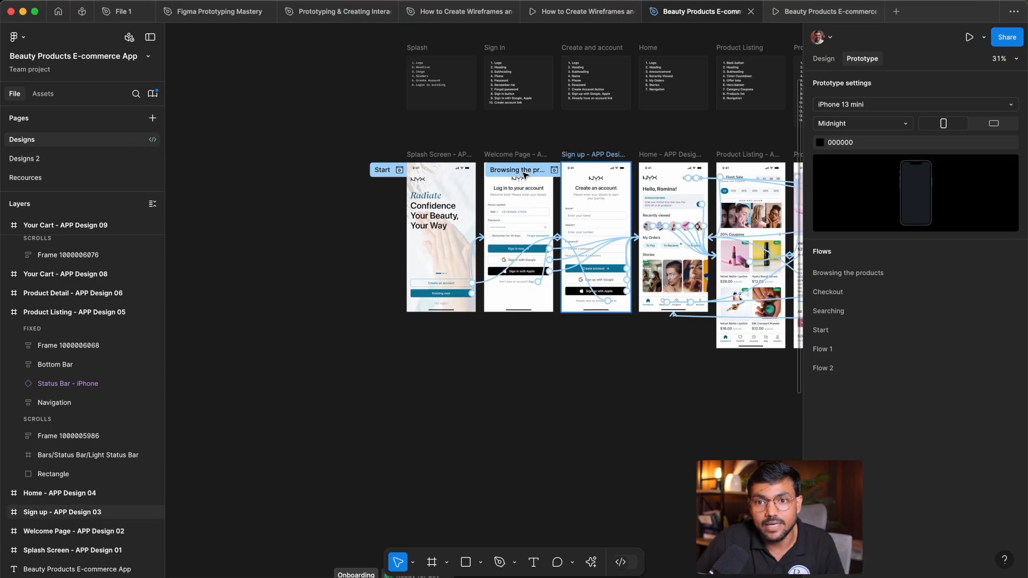
{"action": "scroll", "coordinate": [592, 186], "scroll_direction": "right", "scroll_amount": 5}
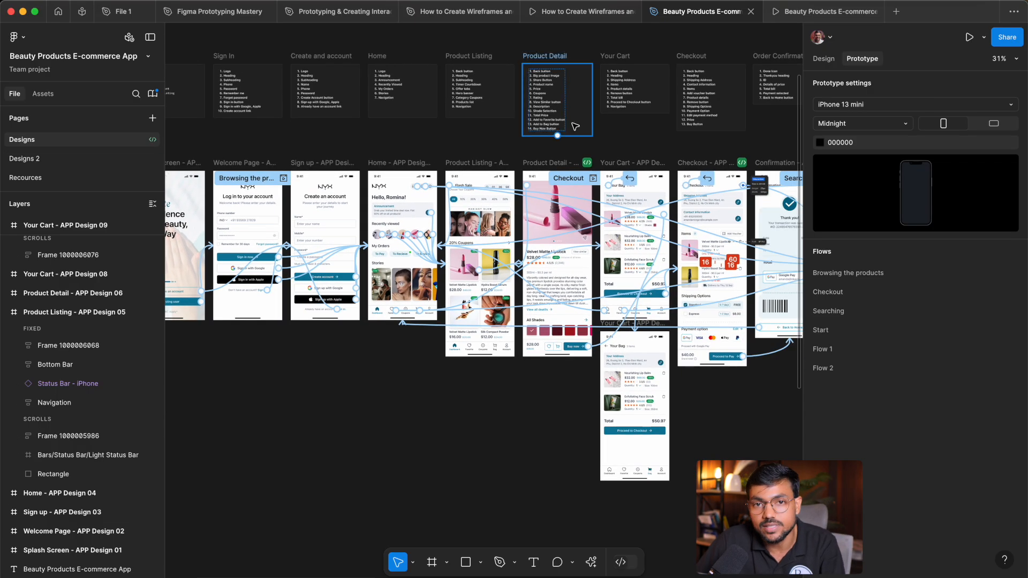
- Switch to the presentation, view the prototype's sharing options and close them
{"action": "left_click", "coordinate": [824, 12]}
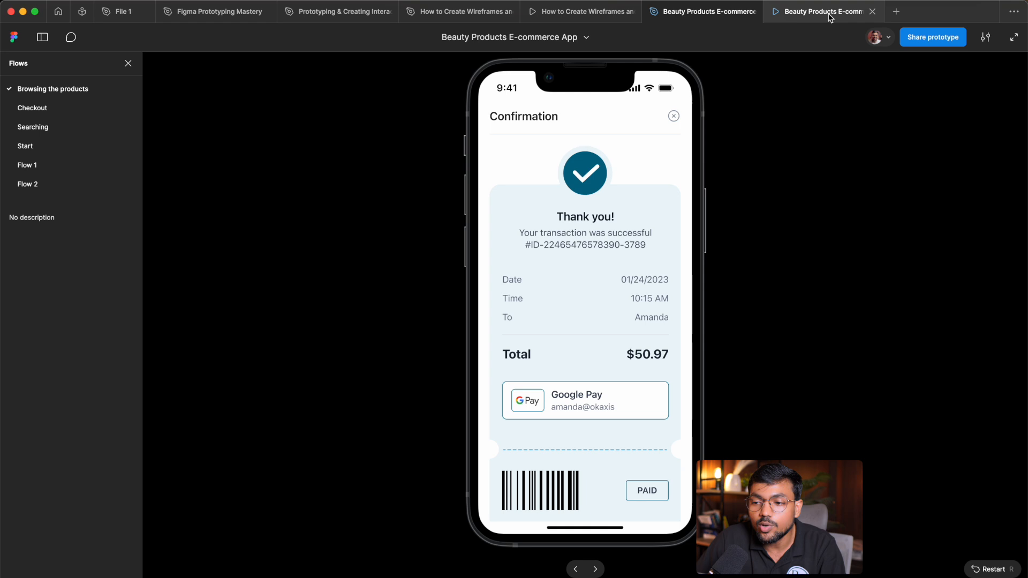
{"action": "left_click", "coordinate": [932, 37]}
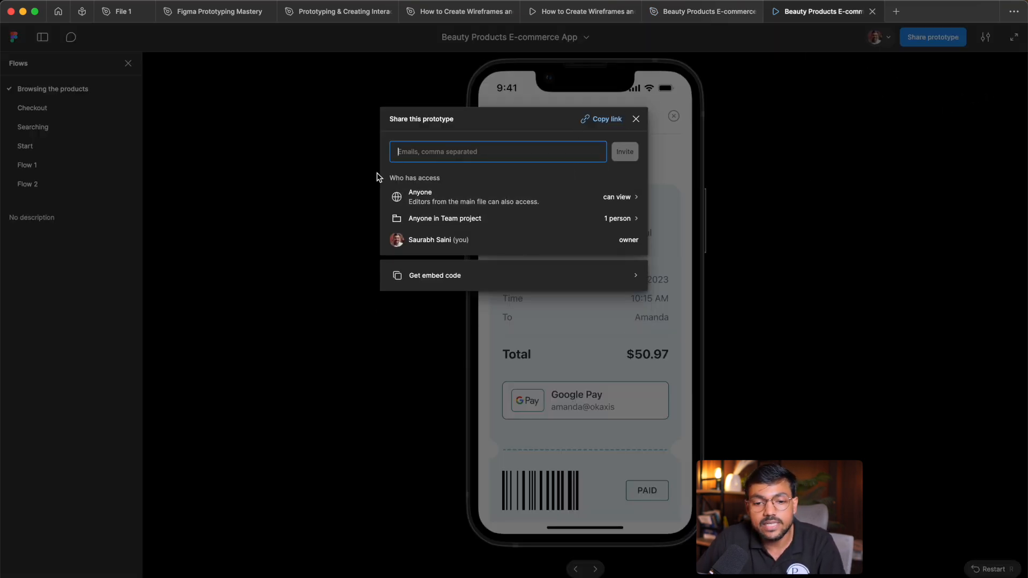
{"action": "left_click", "coordinate": [636, 119]}
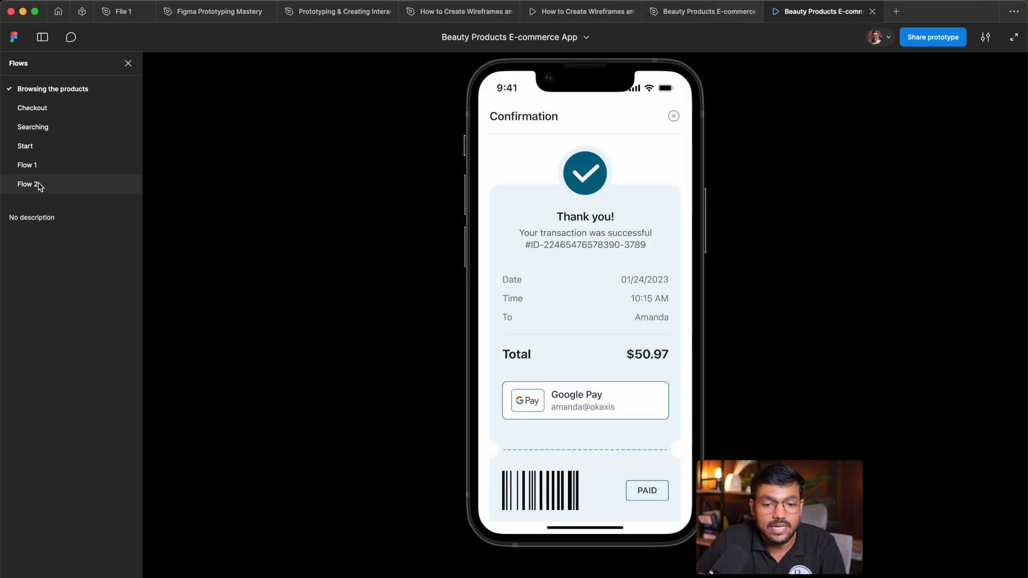
- Play the Start flow as an existing user, test the sign-up and sign-in links, and sign in to the home screen
{"action": "left_click", "coordinate": [60, 149]}
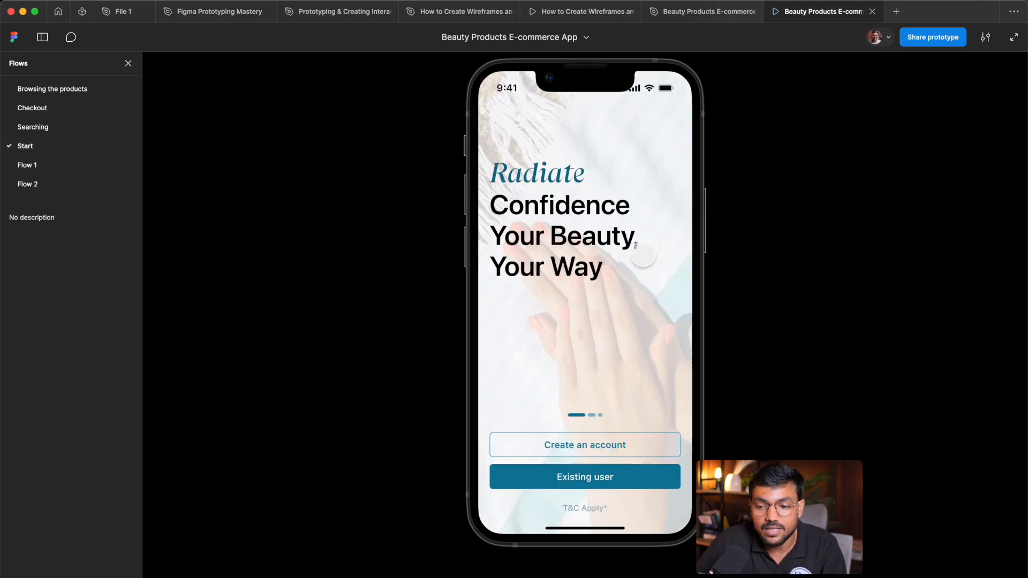
{"action": "left_click", "coordinate": [604, 468]}
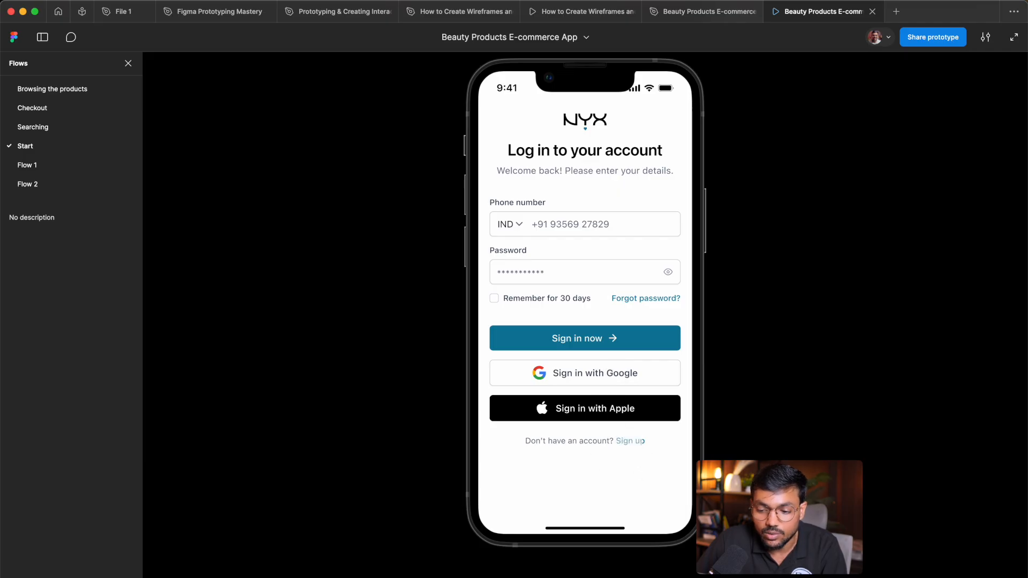
{"action": "left_click", "coordinate": [629, 443]}
{"action": "left_click", "coordinate": [634, 500]}
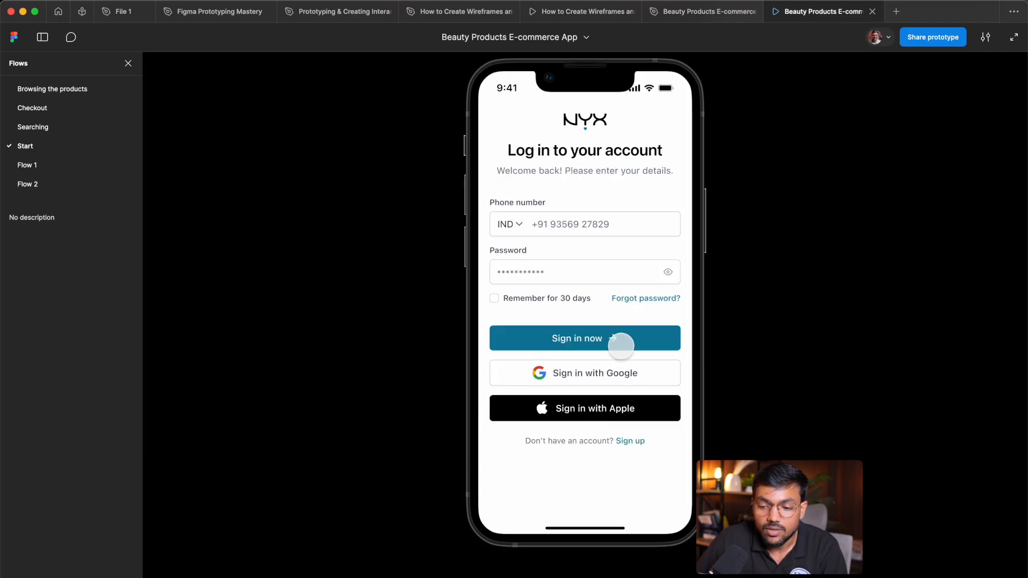
{"action": "left_click", "coordinate": [618, 342]}
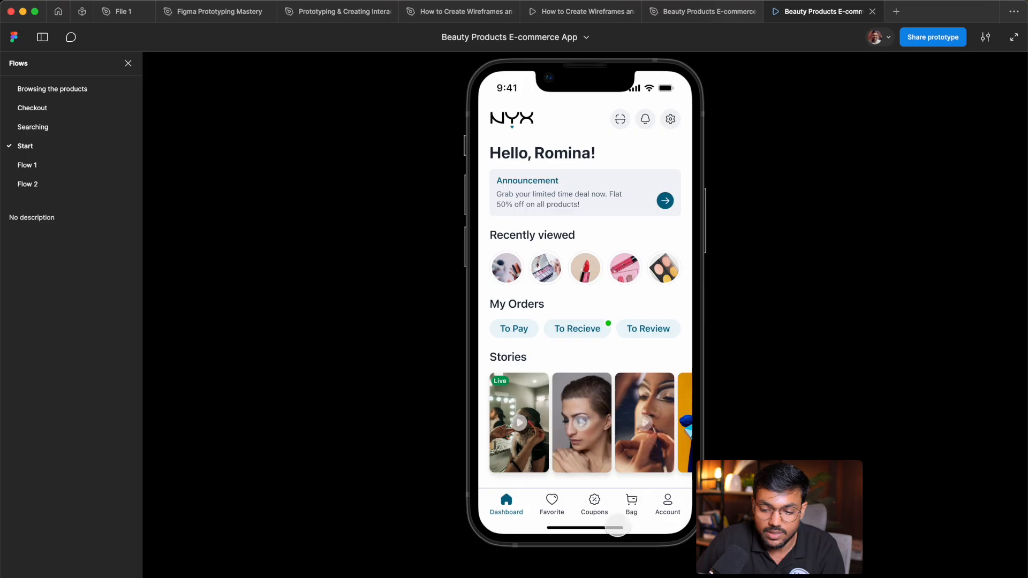
- Test the app's Coupons, Favorite and Bag navigation links and return to the home screen
{"action": "left_click", "coordinate": [590, 508]}
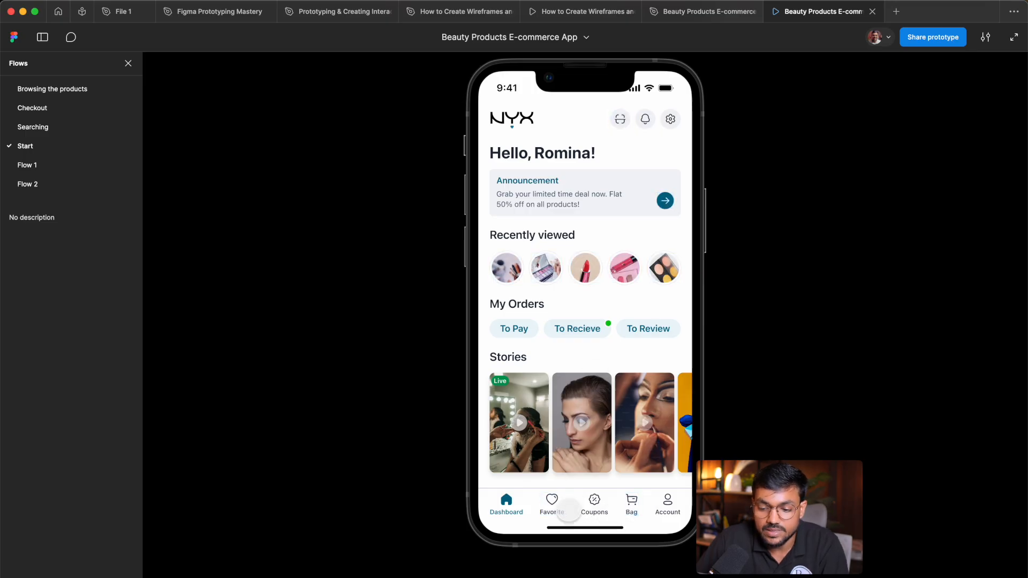
{"action": "left_click", "coordinate": [554, 503]}
{"action": "scroll", "coordinate": [589, 246], "scroll_direction": "down", "scroll_amount": 5}
{"action": "scroll", "coordinate": [589, 246], "scroll_direction": "up", "scroll_amount": 1}
{"action": "left_click", "coordinate": [627, 503]}
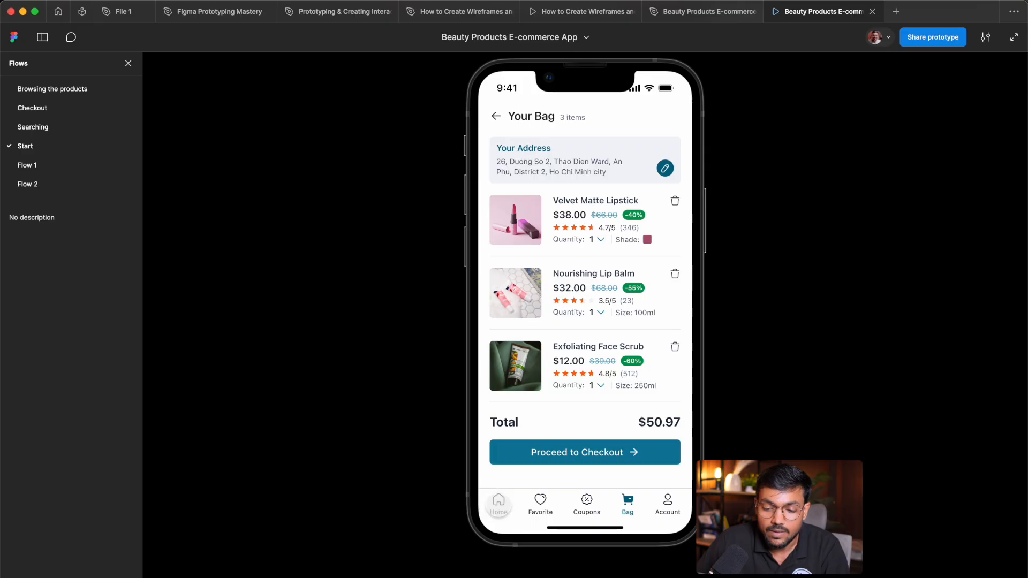
{"action": "left_click", "coordinate": [497, 503]}
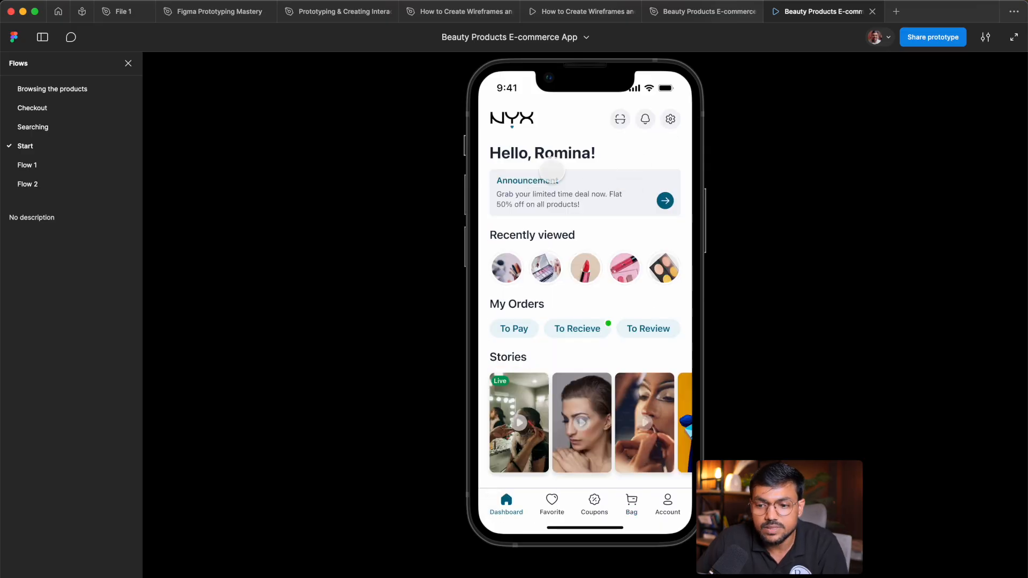
- Open the Notifications page from the home screen, try its back arrow and return through the Home link
{"action": "left_click", "coordinate": [645, 119]}
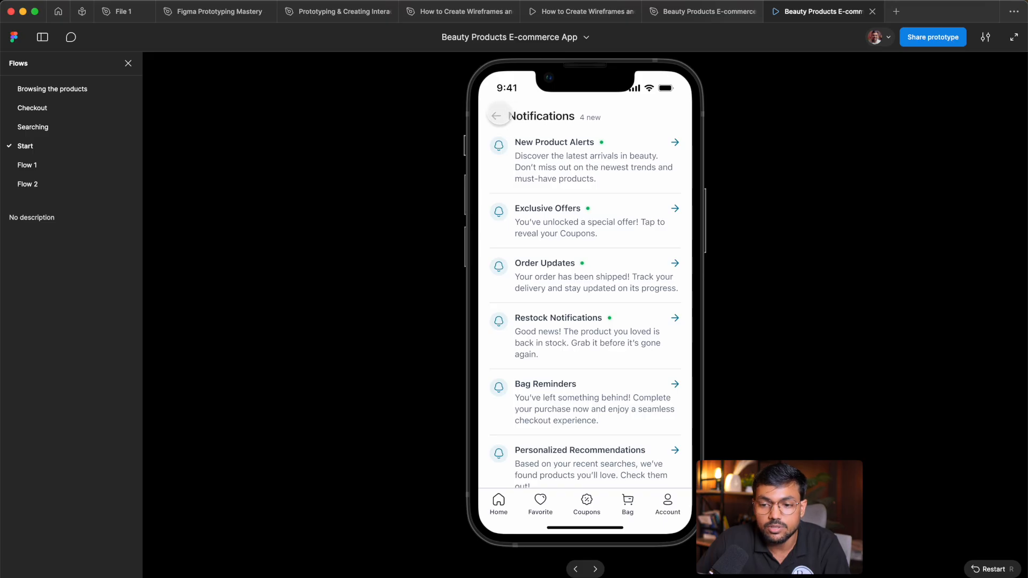
{"action": "left_click", "coordinate": [494, 117]}
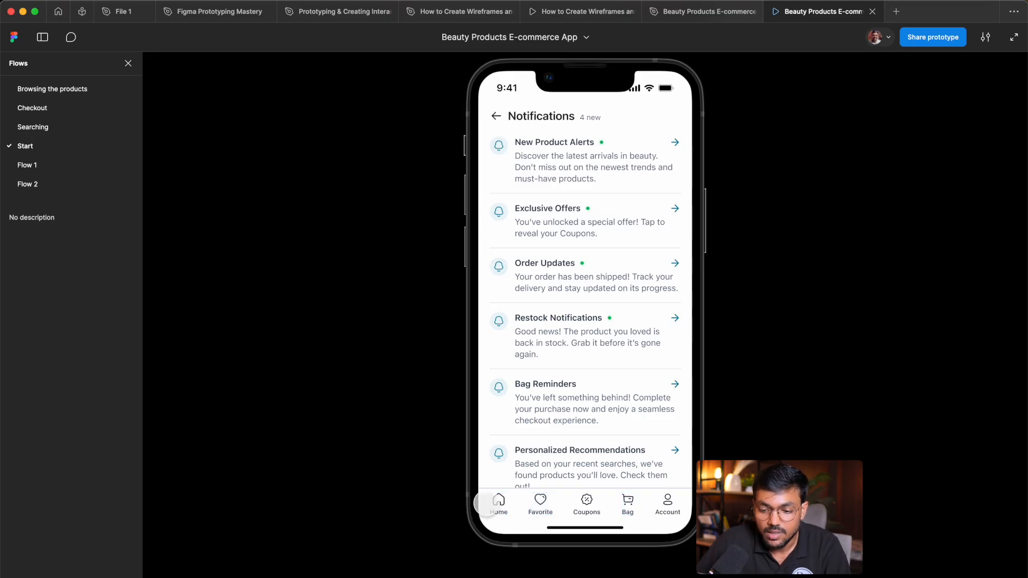
{"action": "left_click", "coordinate": [493, 506]}
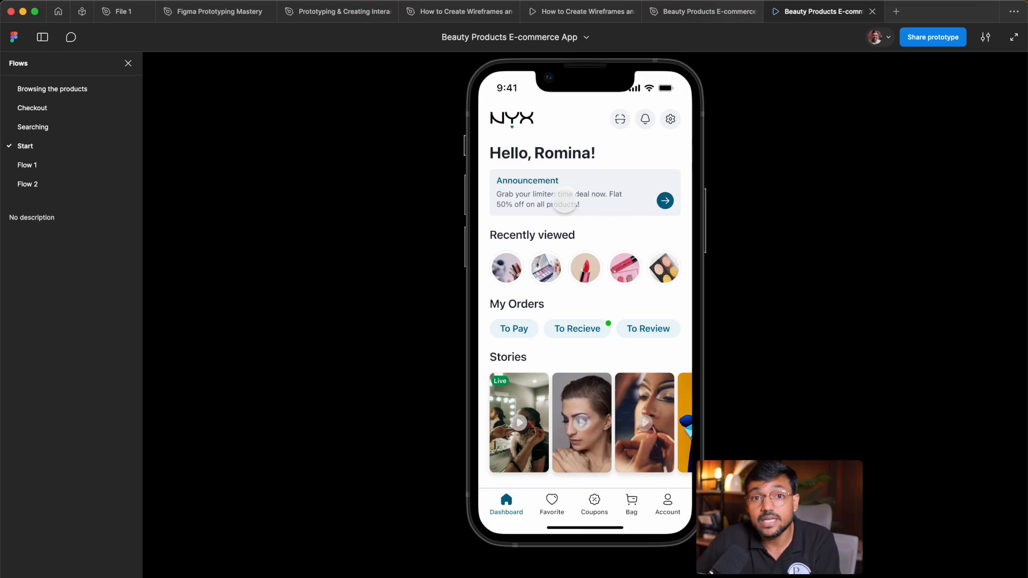
- Copy the prototype link from the design file's sharing options and return to the presentation
{"action": "left_click", "coordinate": [702, 11]}
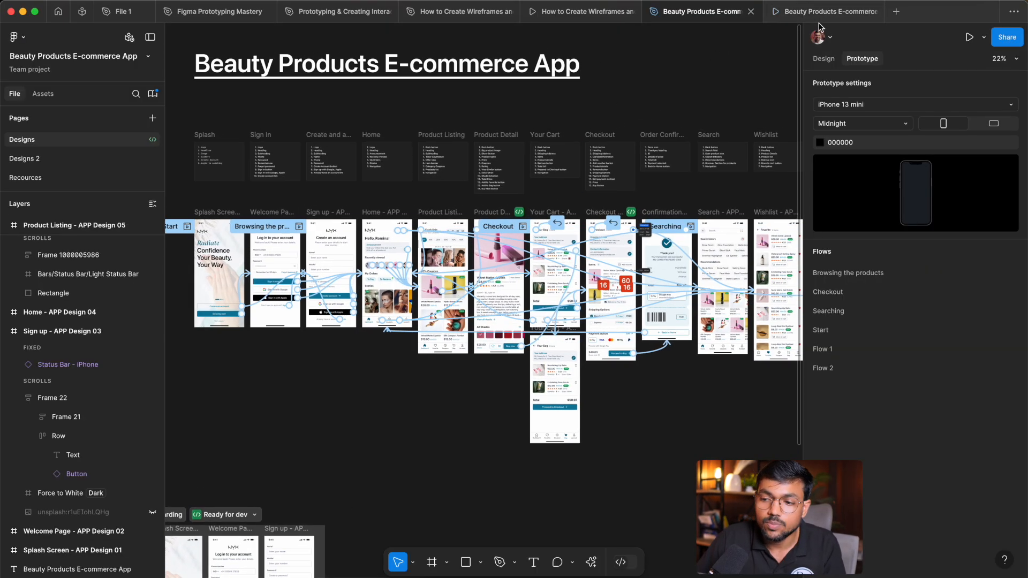
{"action": "left_click", "coordinate": [1007, 39]}
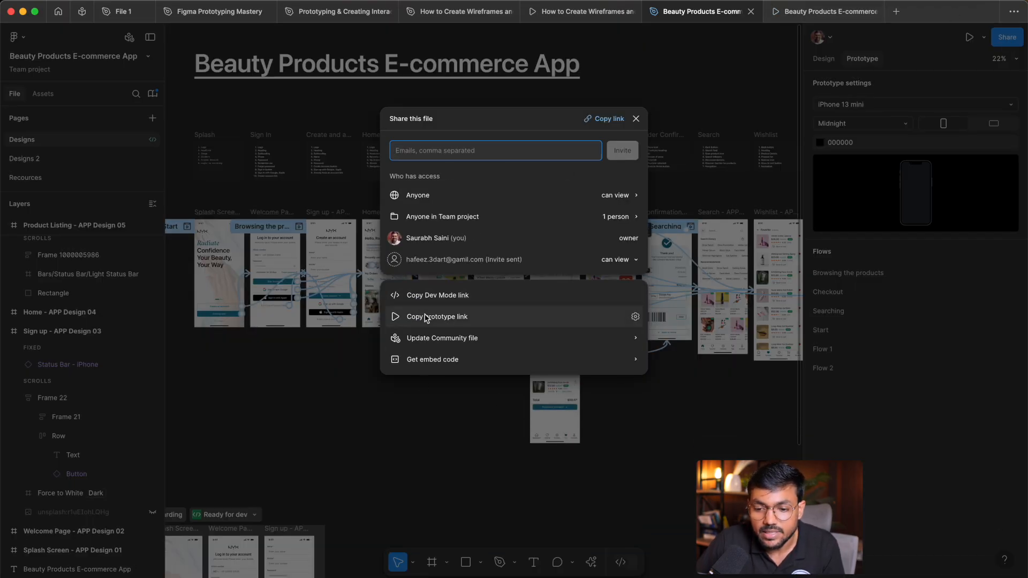
{"action": "left_click", "coordinate": [421, 316]}
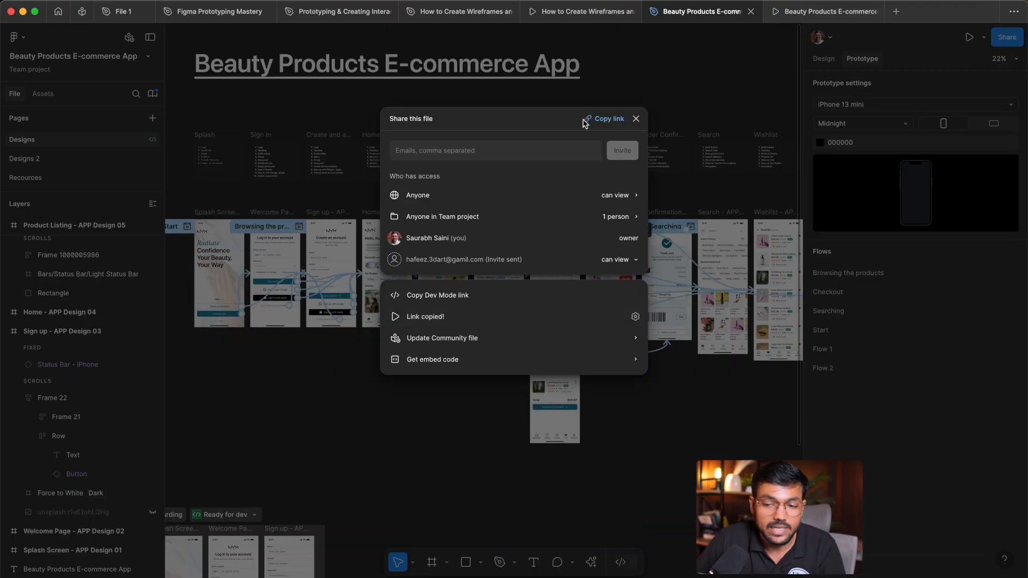
{"action": "left_click", "coordinate": [650, 115]}
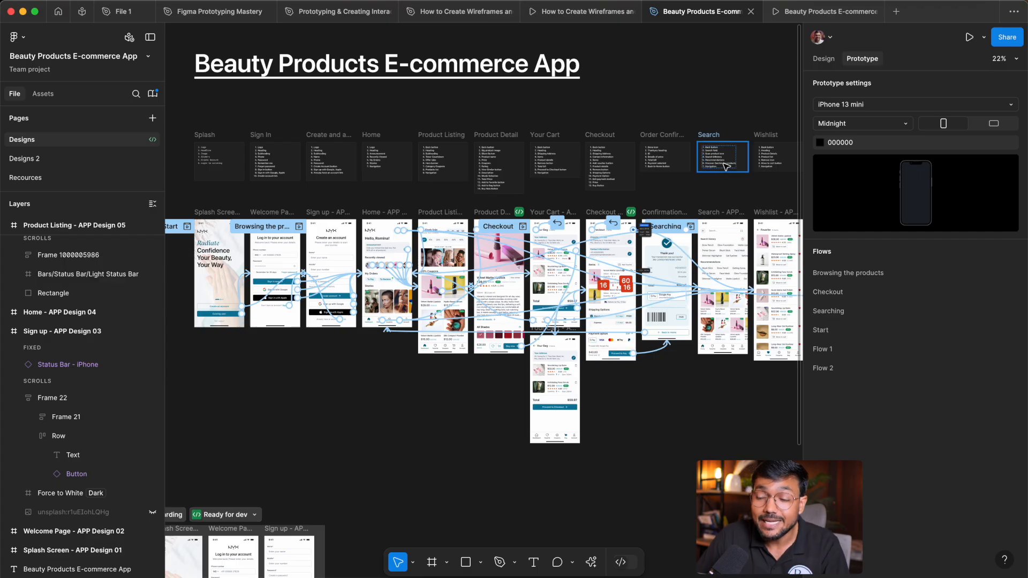
{"action": "left_click", "coordinate": [824, 12]}
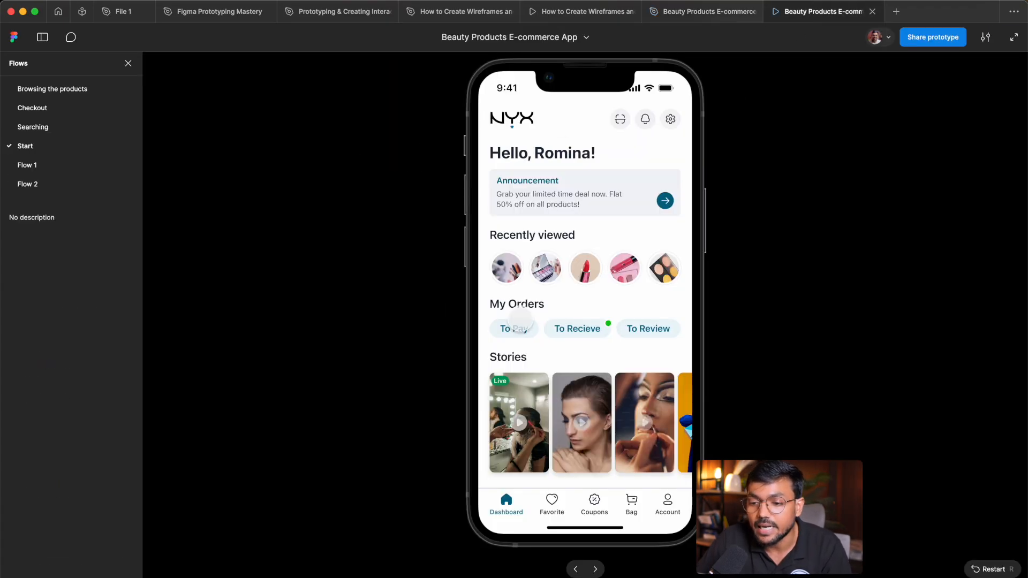